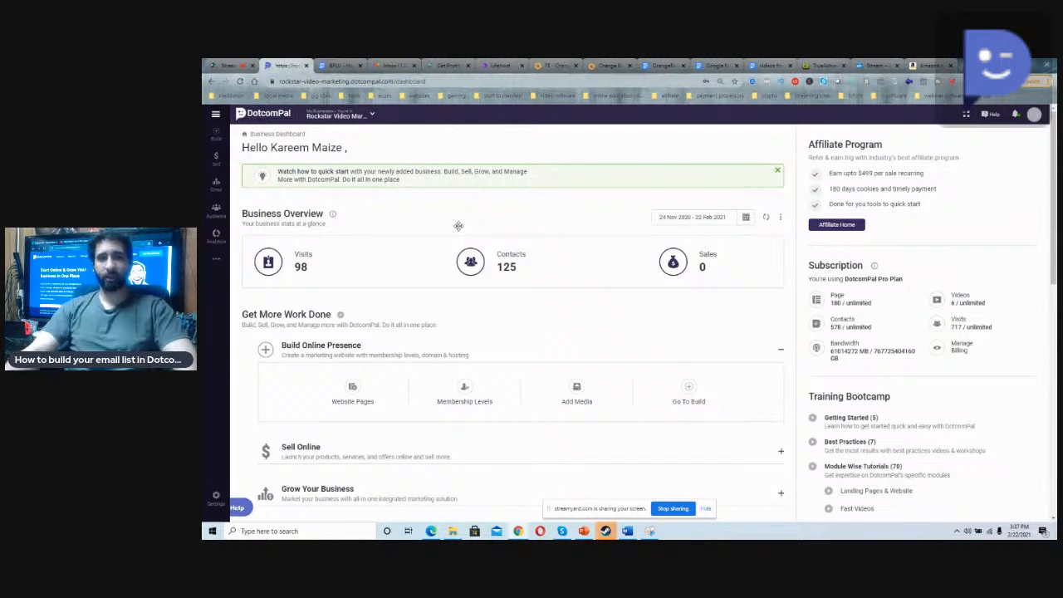
scroll(453, 250, down, 4)
scroll(449, 280, up, 4)
scroll(446, 292, down, 3)
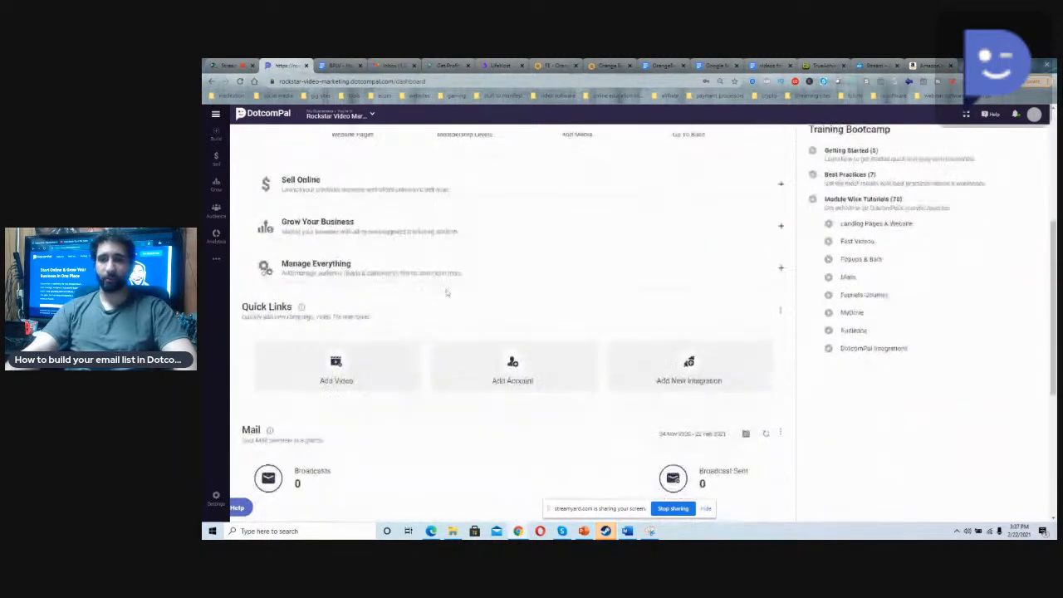
scroll(446, 293, up, 3)
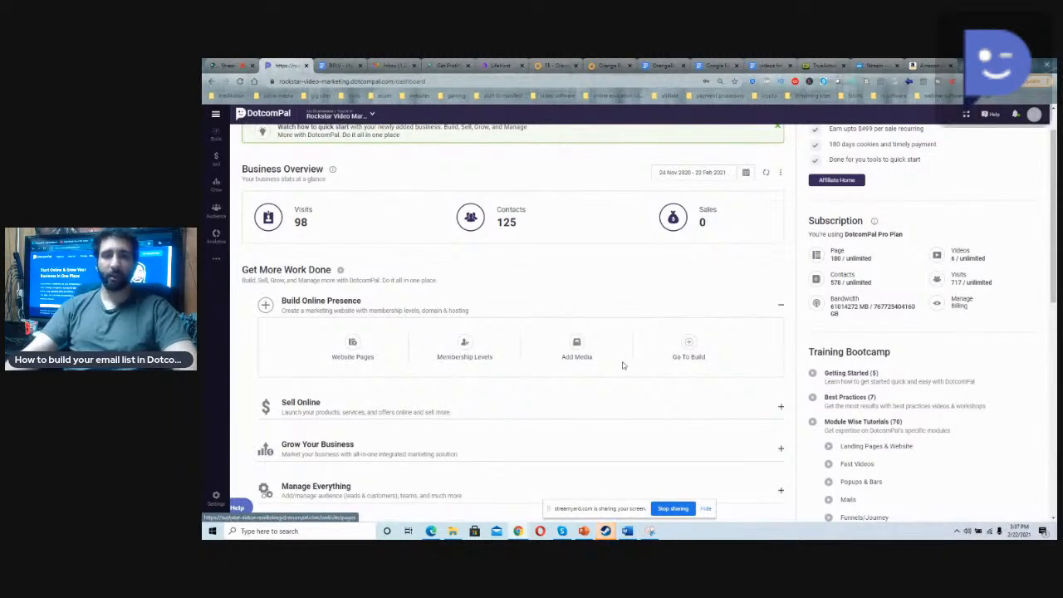
scroll(614, 363, up, 1)
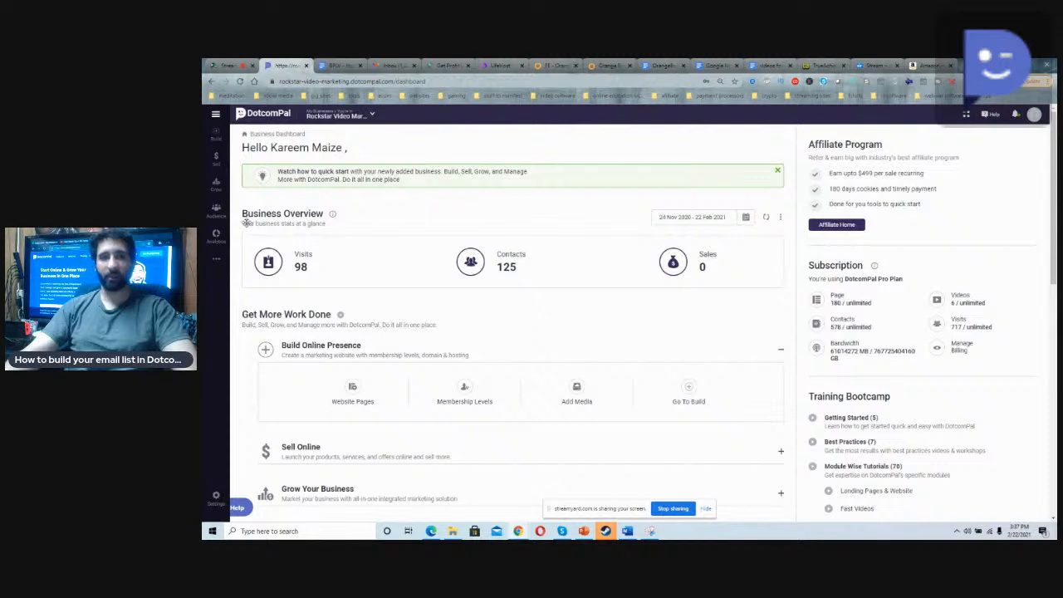
Step: Open the list of landing pages in the Grow section and look through the existing pages
click(216, 185)
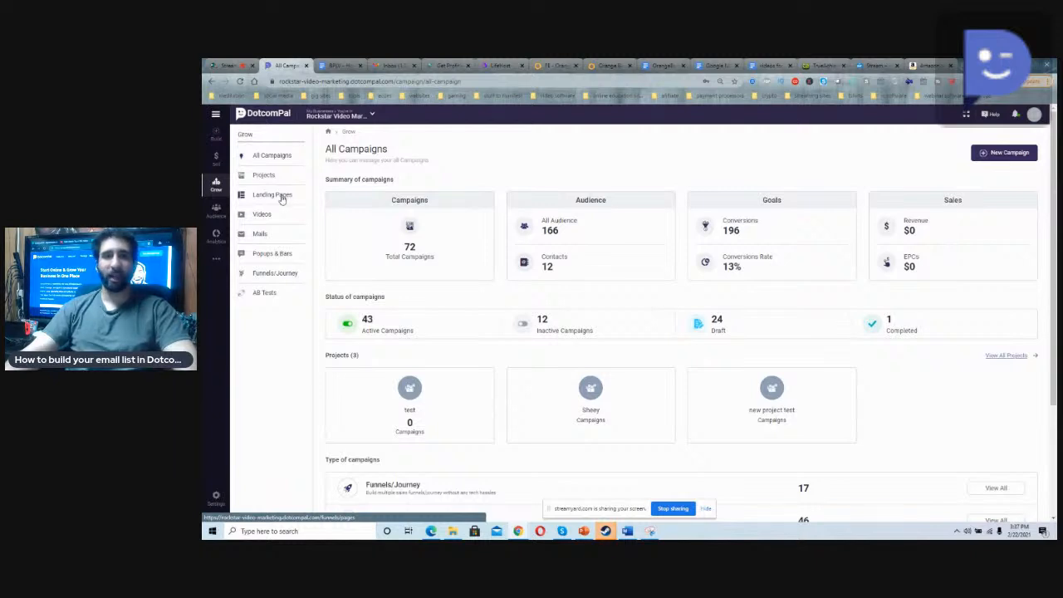
click(277, 196)
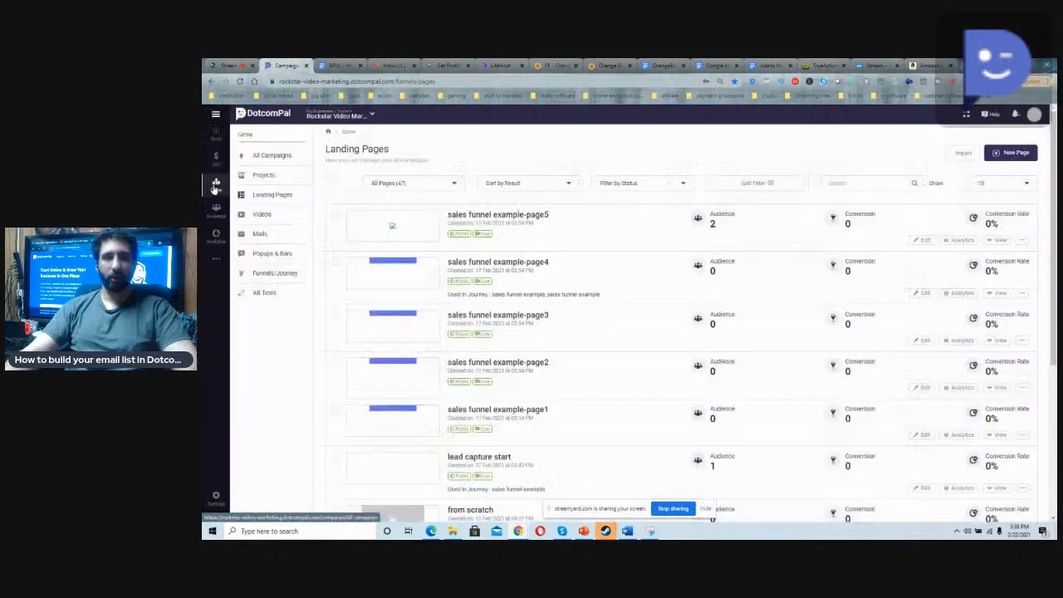
click(216, 187)
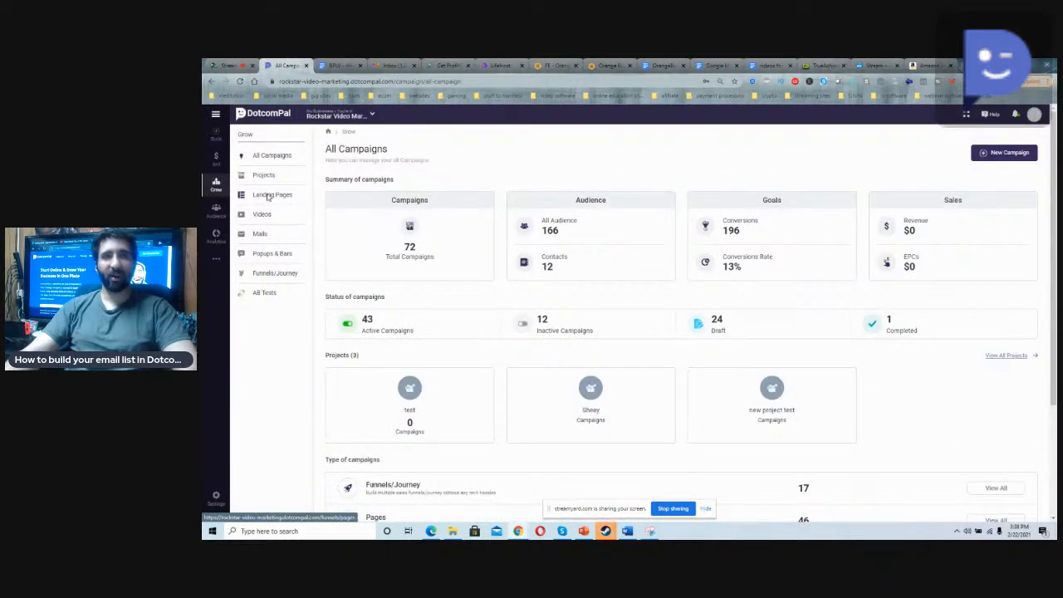
click(268, 197)
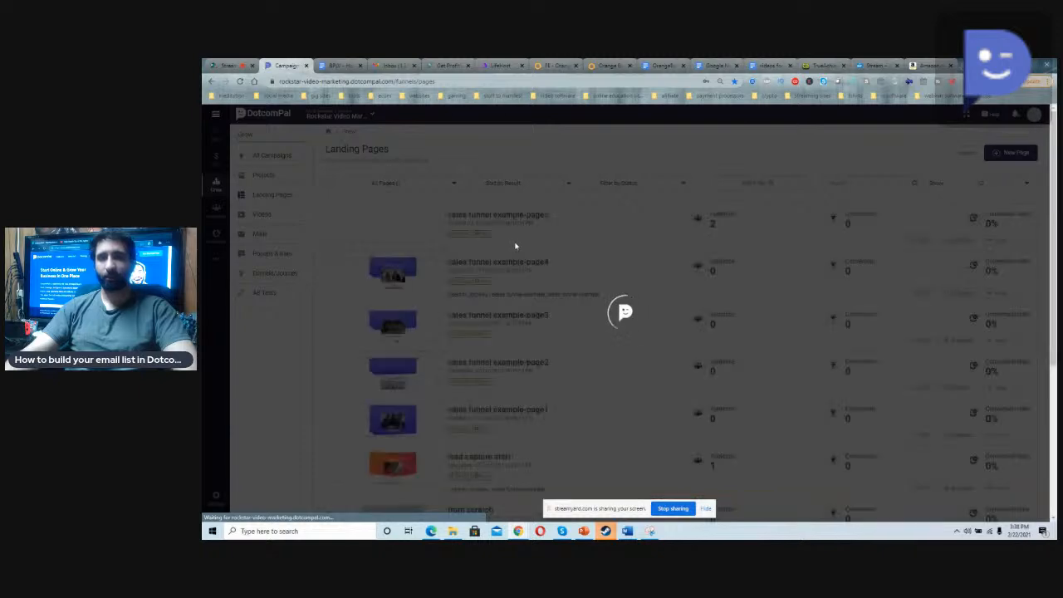
scroll(510, 241, down, 6)
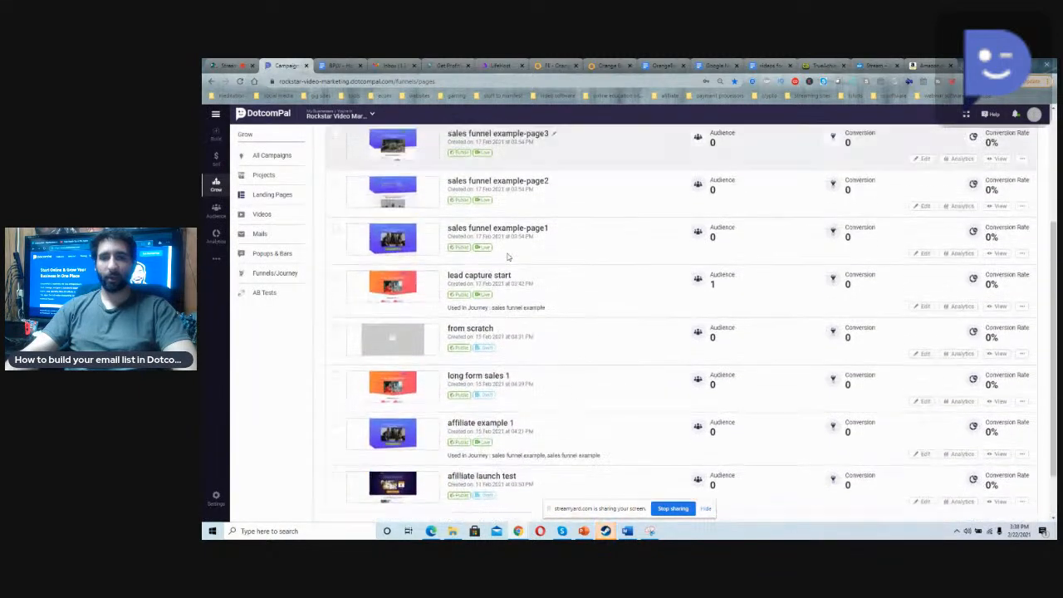
scroll(509, 253, up, 6)
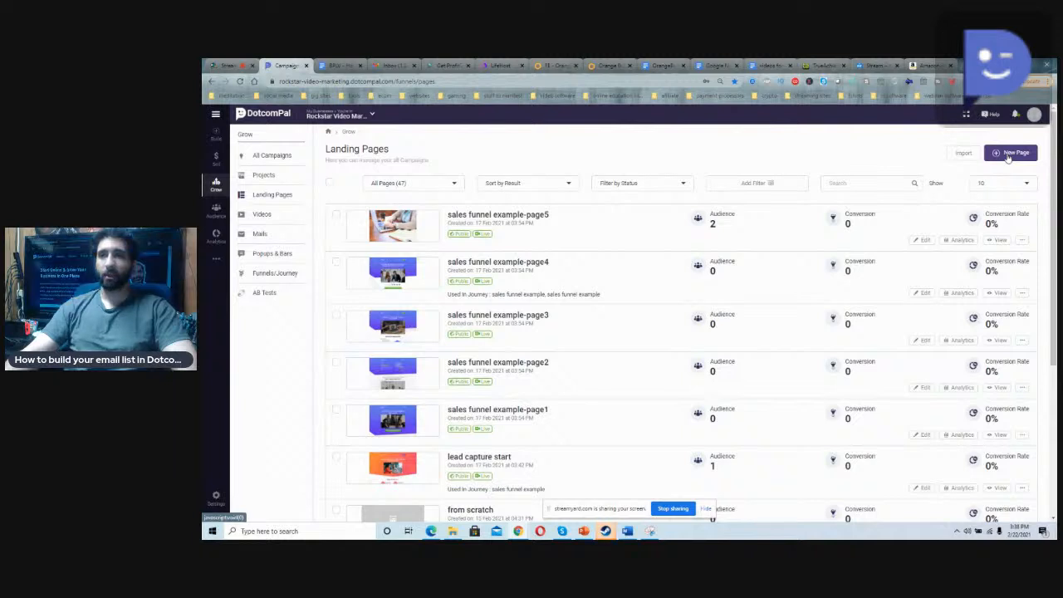
Step: Create a new landing page named "example lead capture page"
click(1010, 154)
click(653, 333)
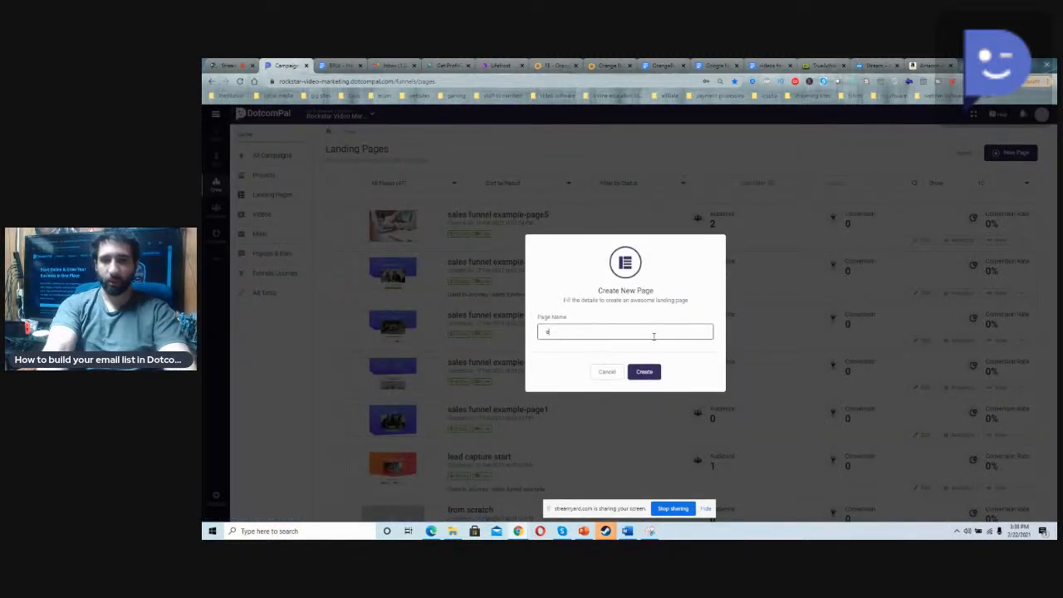
text(example lead page)
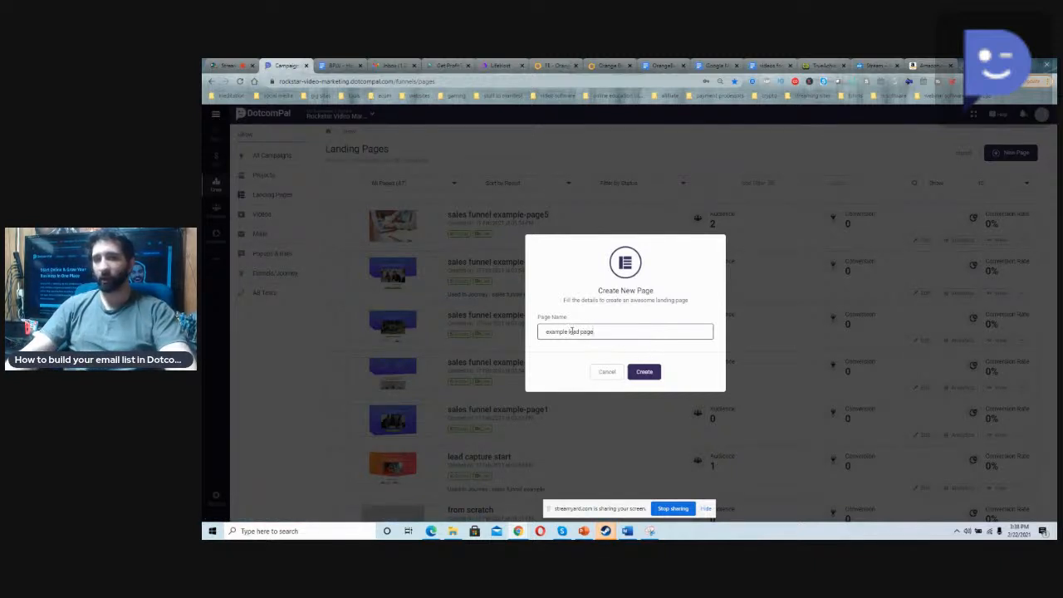
text(apture)
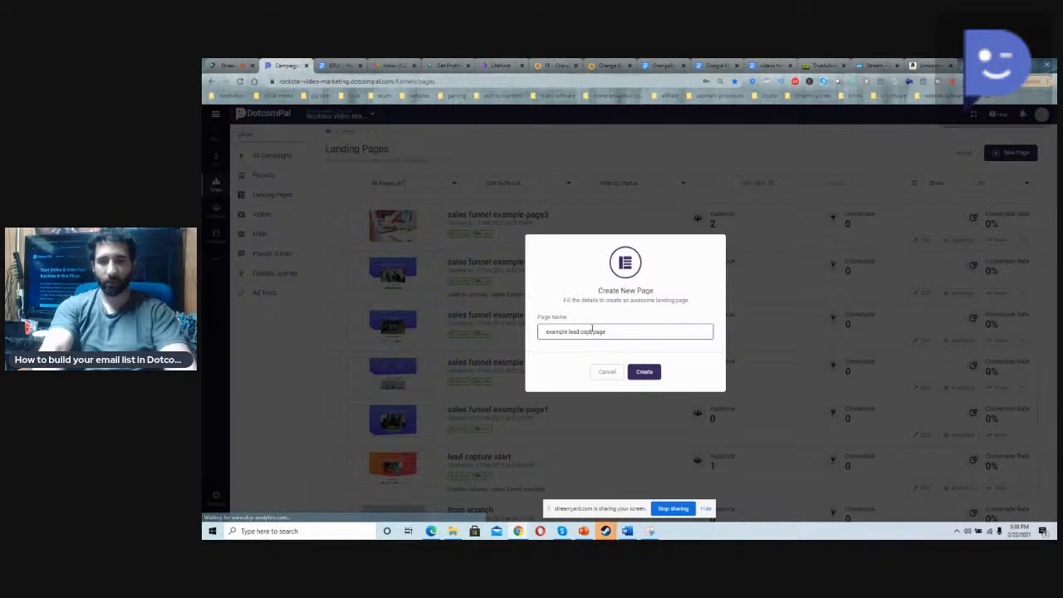
click(646, 373)
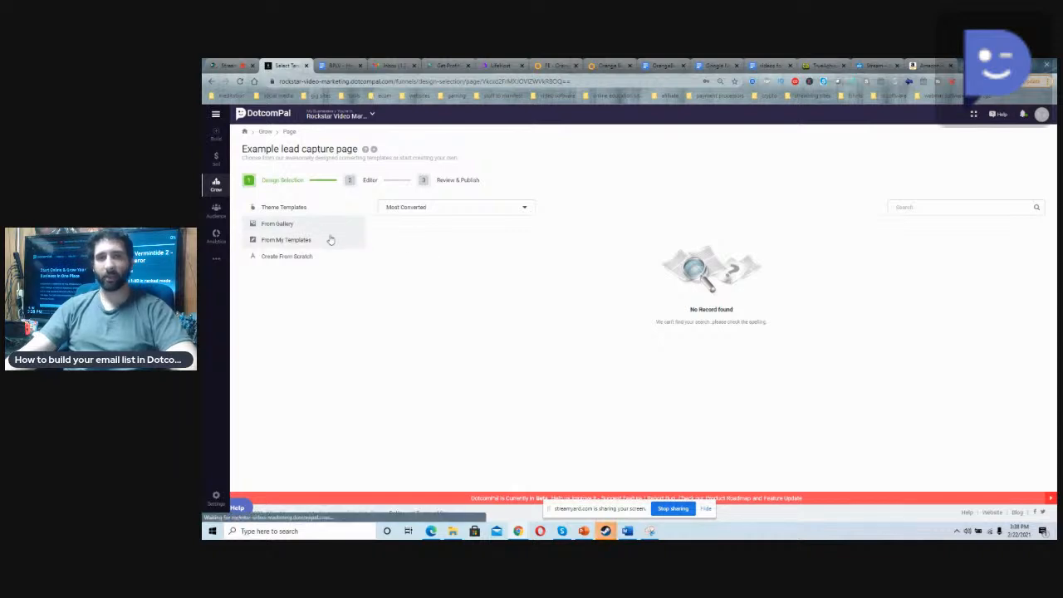
Step: Search the template gallery for "lead" designs
click(297, 229)
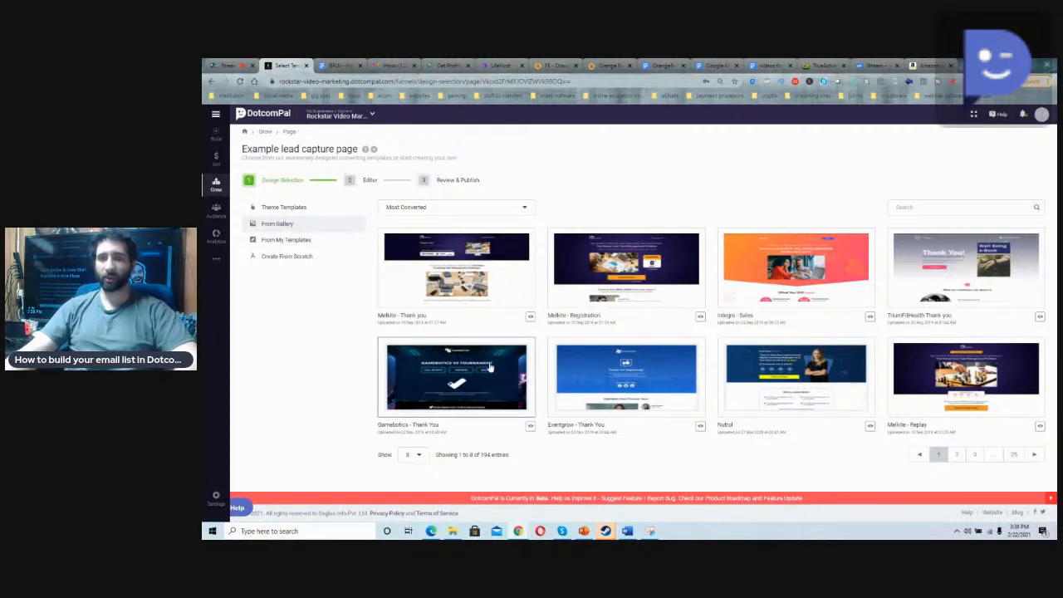
click(933, 207)
text(t)
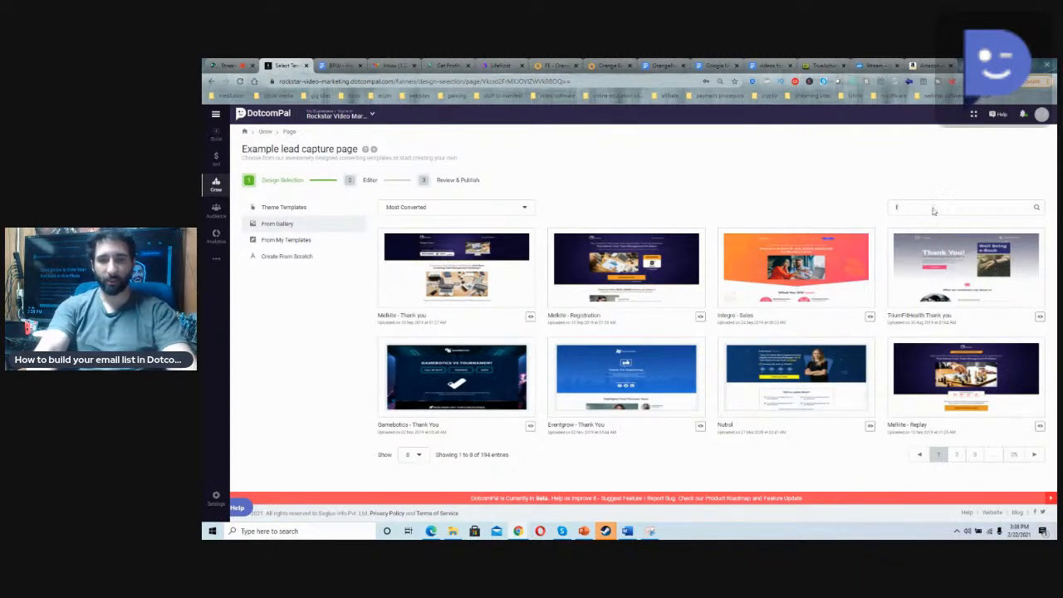
key(Return)
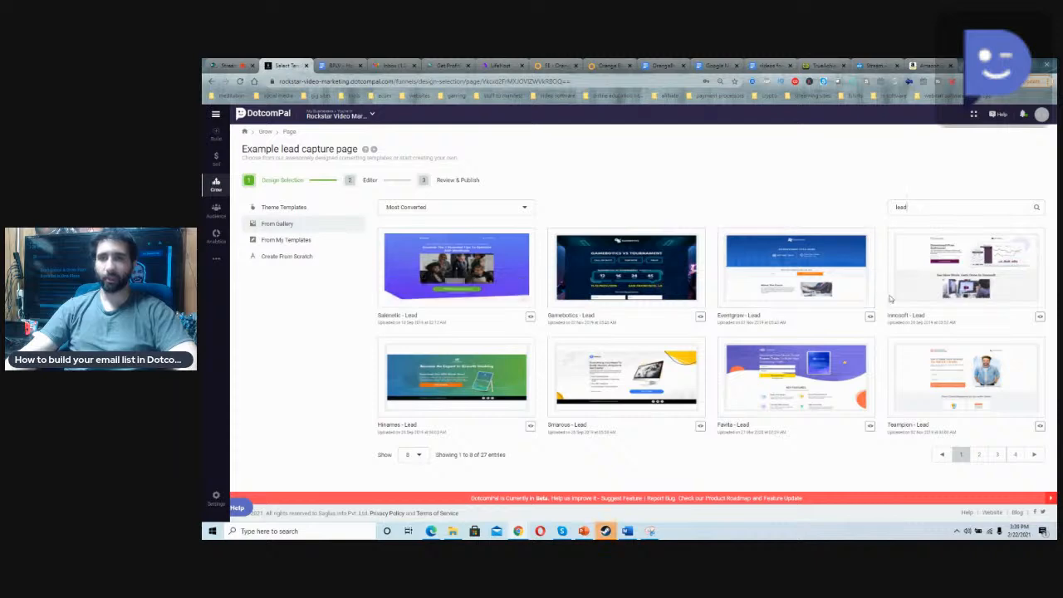
Step: Preview the Eventgrow - Lead template in its desktop and mobile versions, then close the preview
click(870, 316)
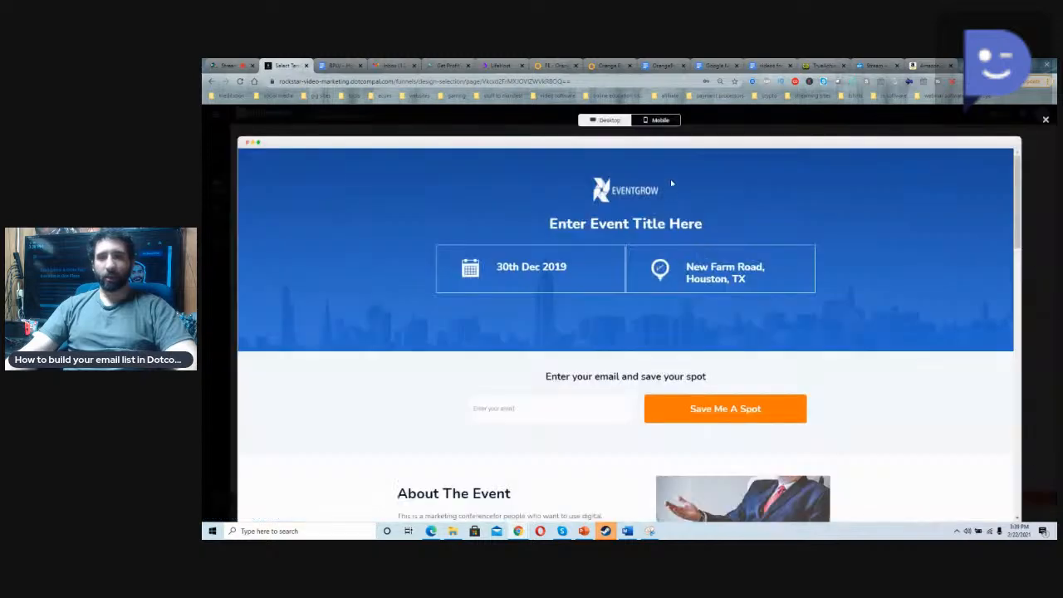
scroll(641, 226, down, 6)
scroll(653, 230, up, 6)
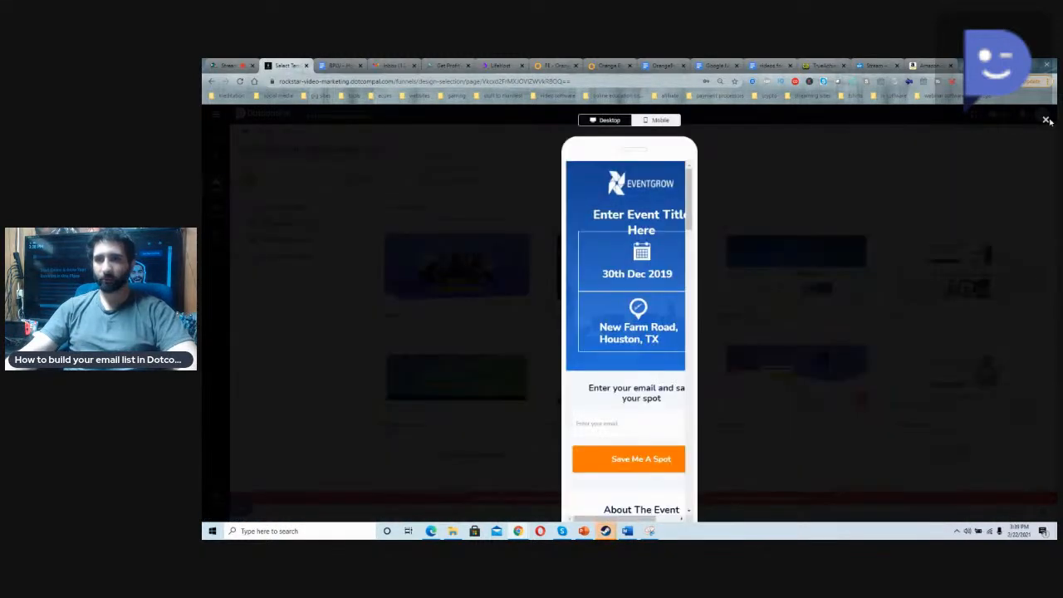
click(1046, 119)
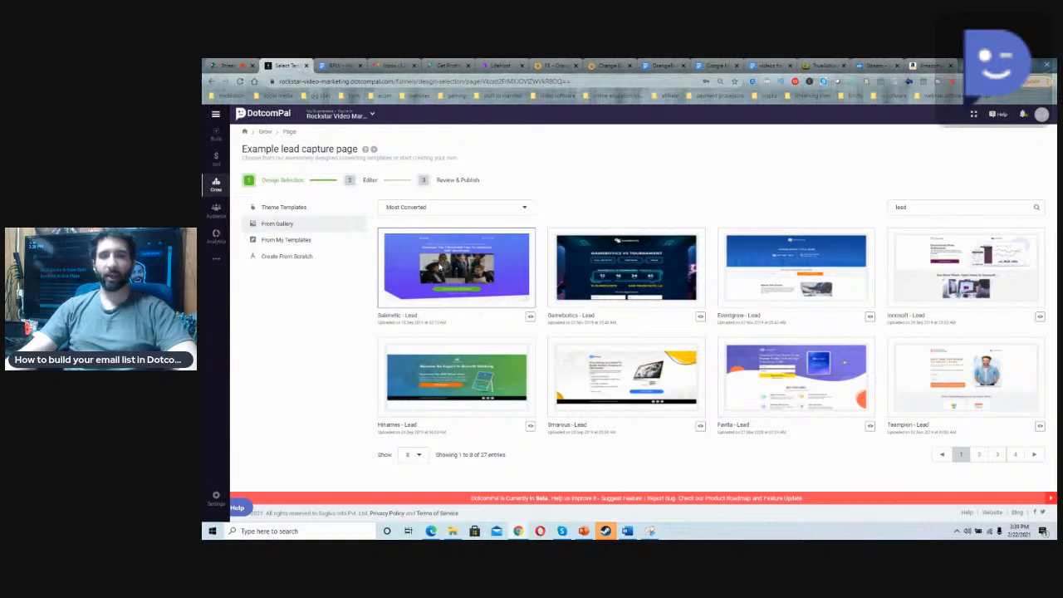
Step: Apply the purple lead template with the business team photo and look over the page in the editor
click(440, 282)
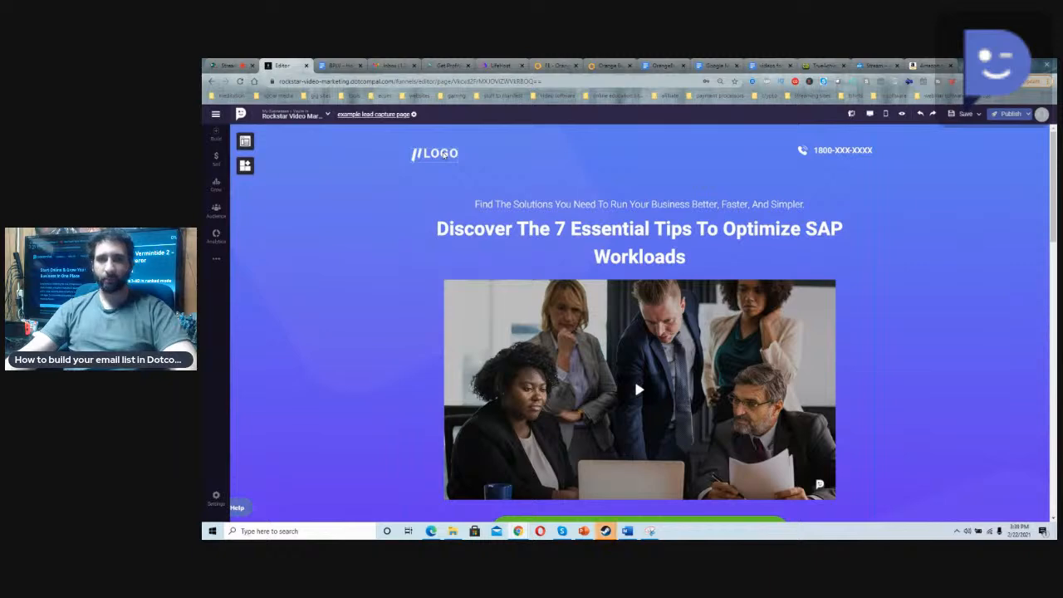
scroll(571, 290, down, 3)
scroll(568, 290, down, 5)
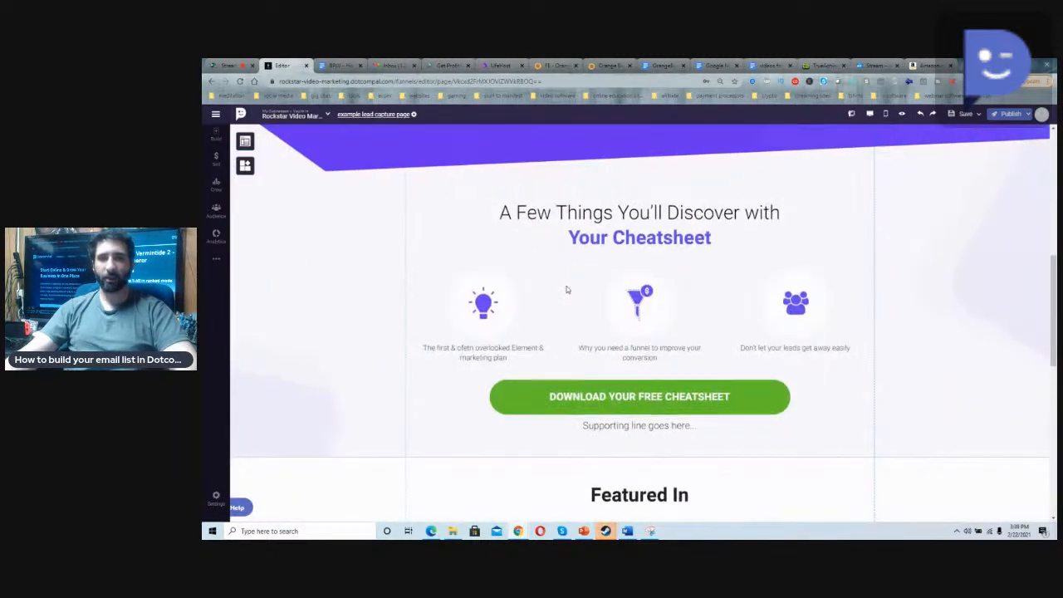
scroll(565, 289, up, 8)
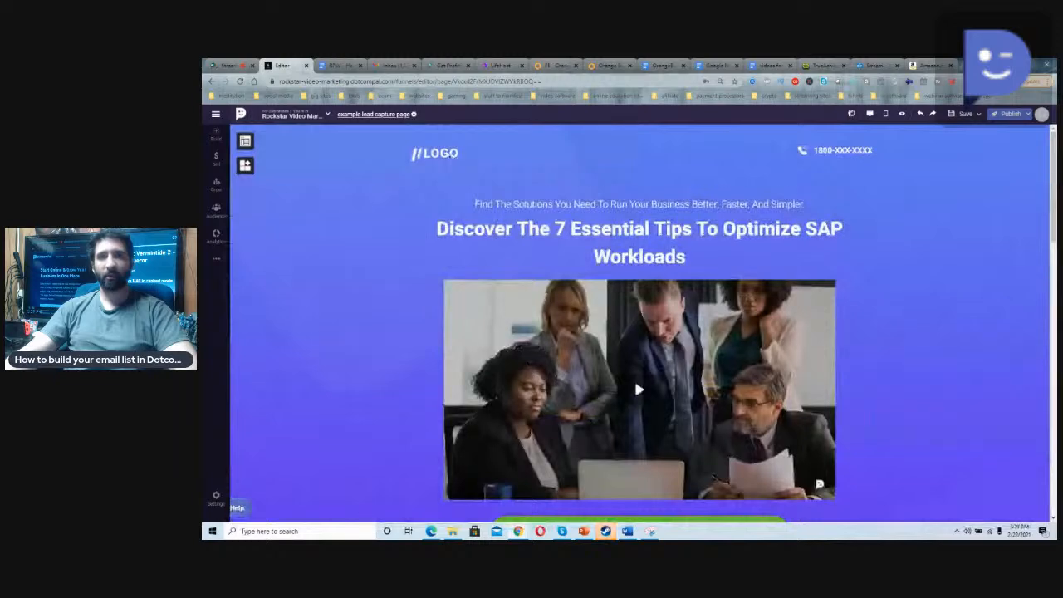
Step: Replace the placeholder logo in the page header with the black Rockstar Video Marketing logo image
click(449, 154)
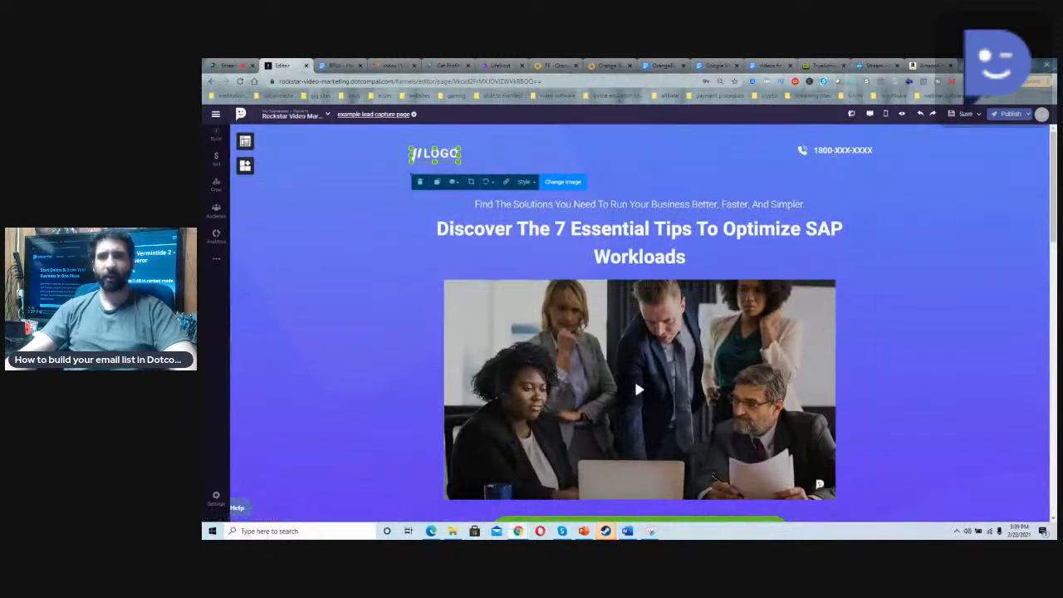
click(830, 151)
click(801, 152)
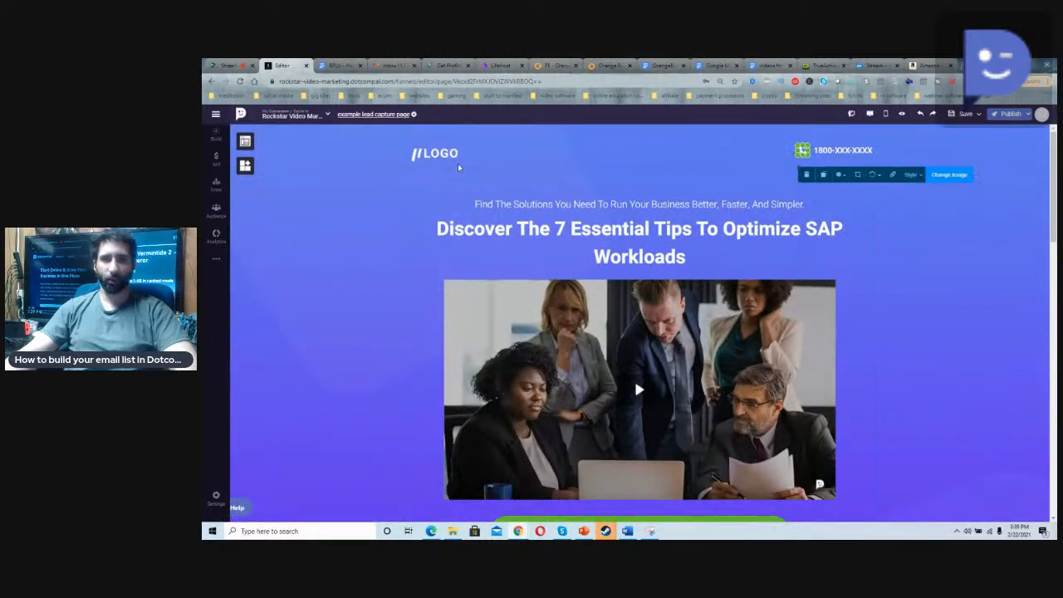
click(457, 154)
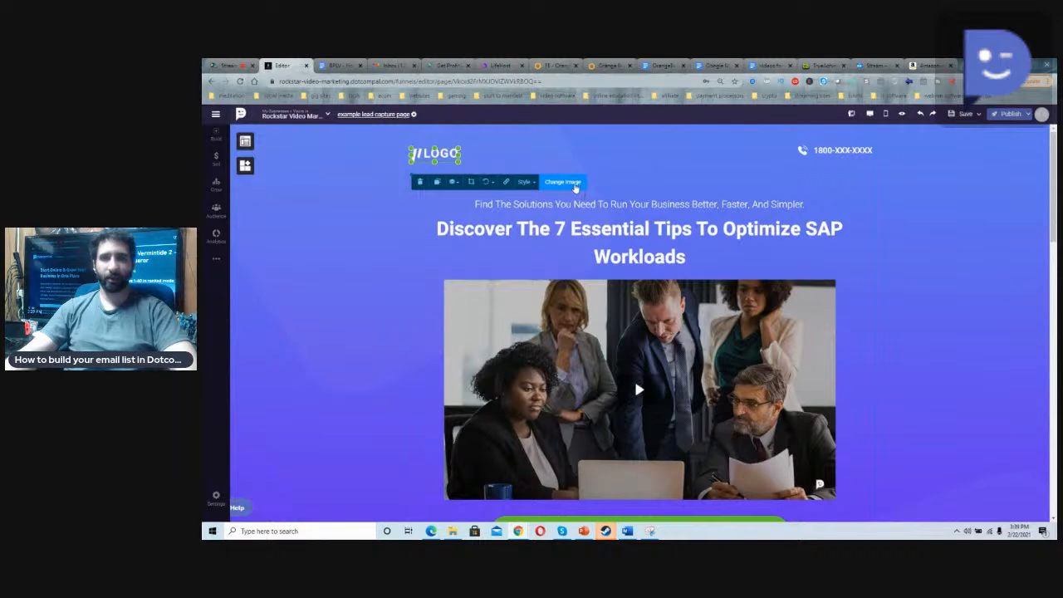
click(573, 183)
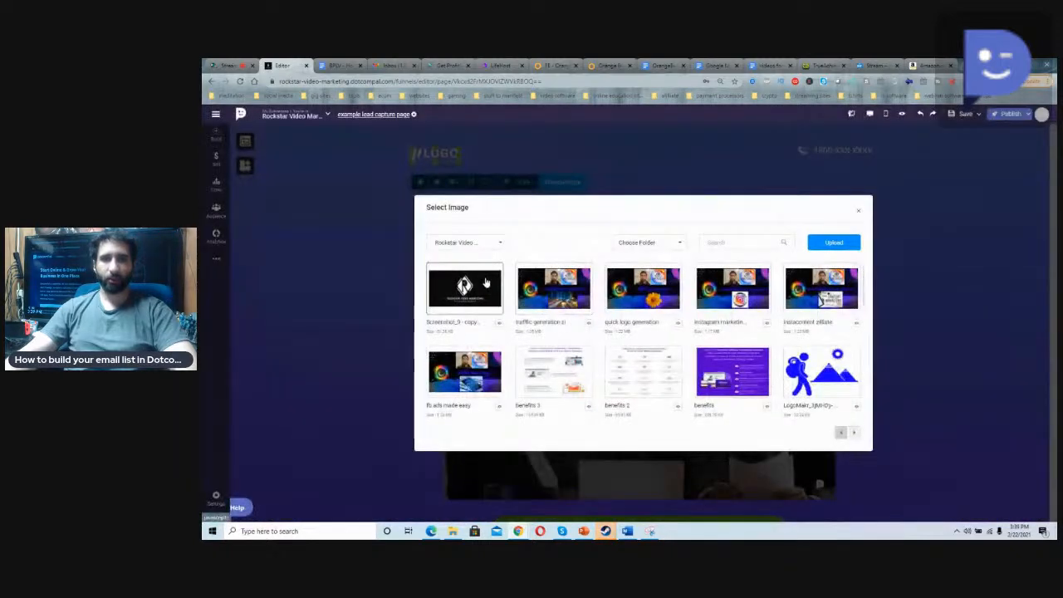
click(490, 283)
click(456, 182)
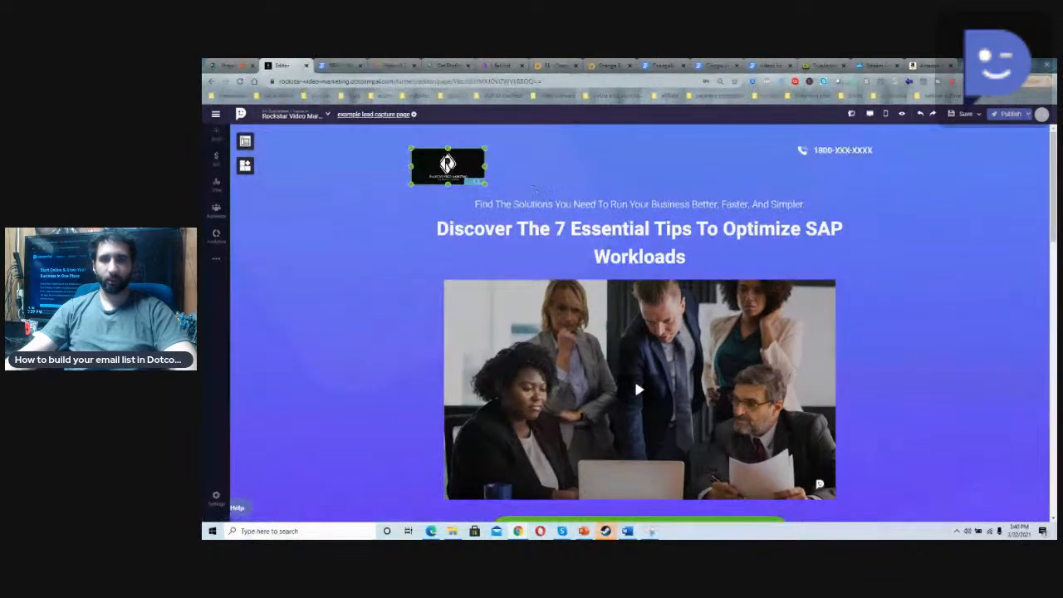
Step: Replace the small line above the headline with "Learn how to make 6 six using video marketing"
click(542, 203)
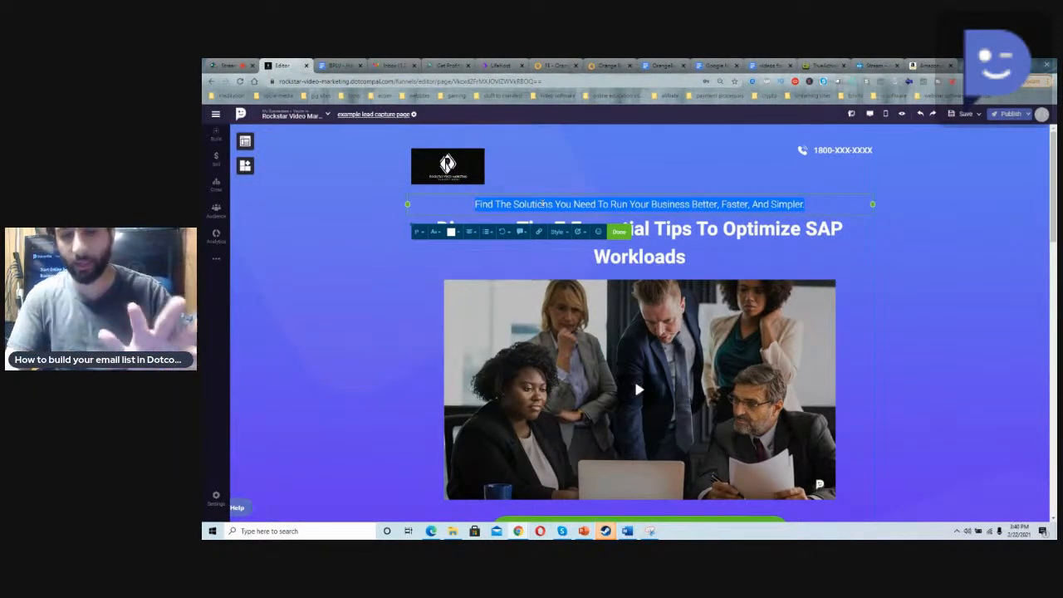
key(BackSpace)
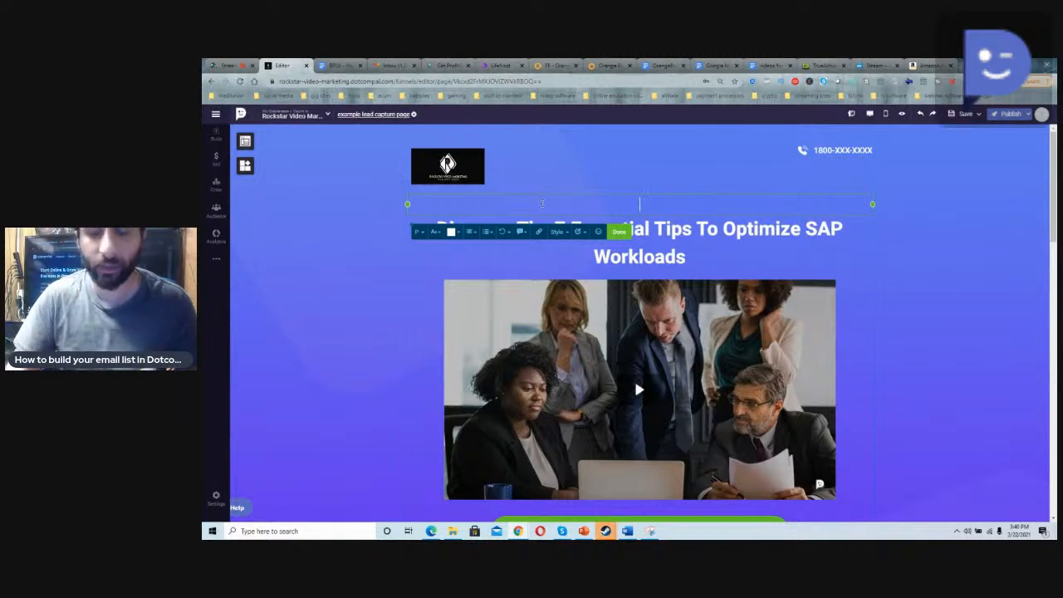
text(Lear)
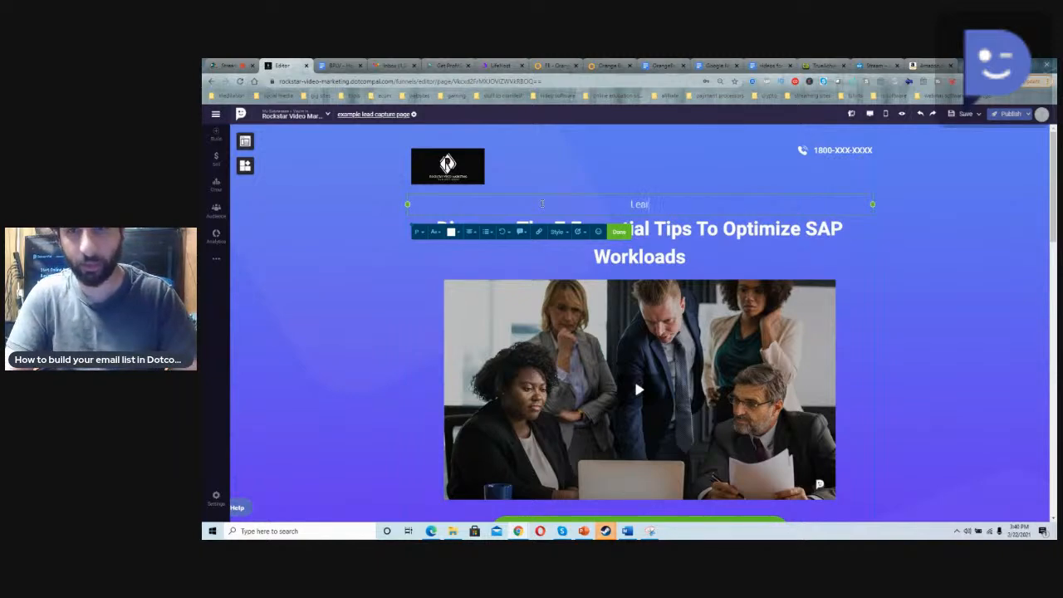
text(n how to make 6)
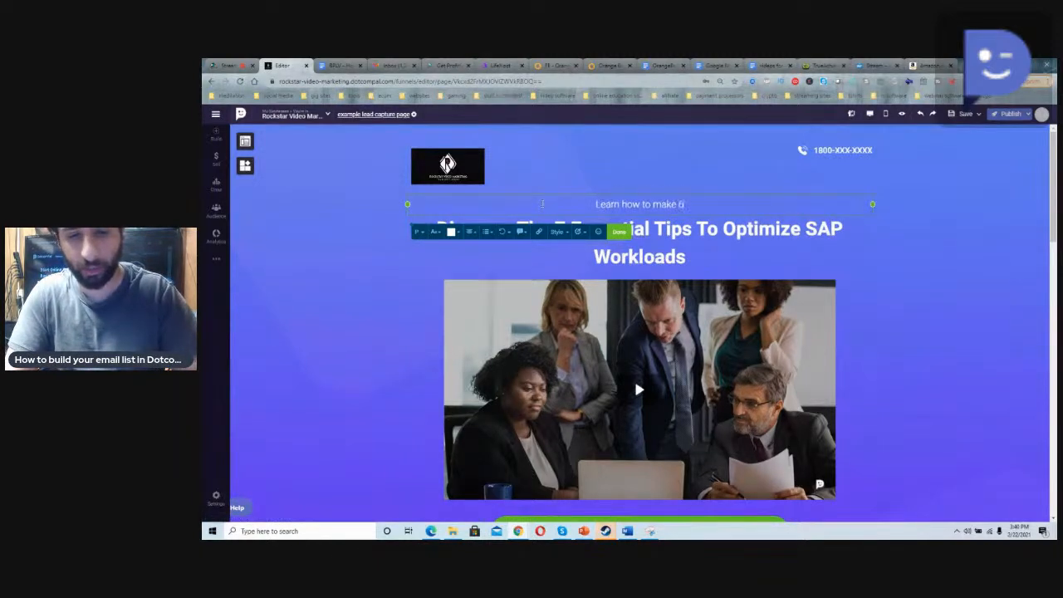
text( six using video matket)
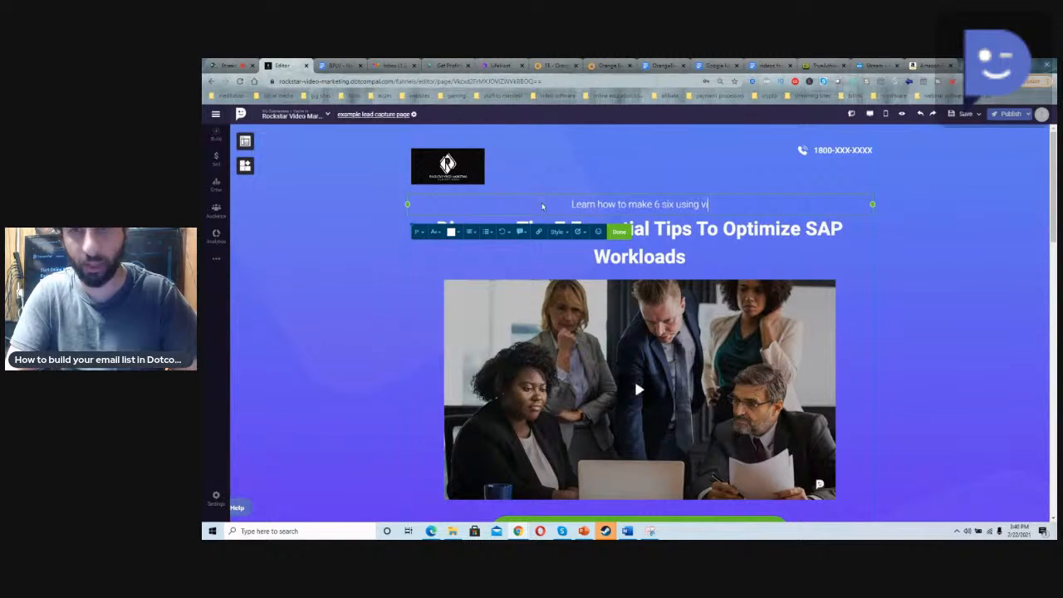
key(BackSpace)
key(BackSpace)
key(BackSpace)
key(BackSpace)
text(rketing)
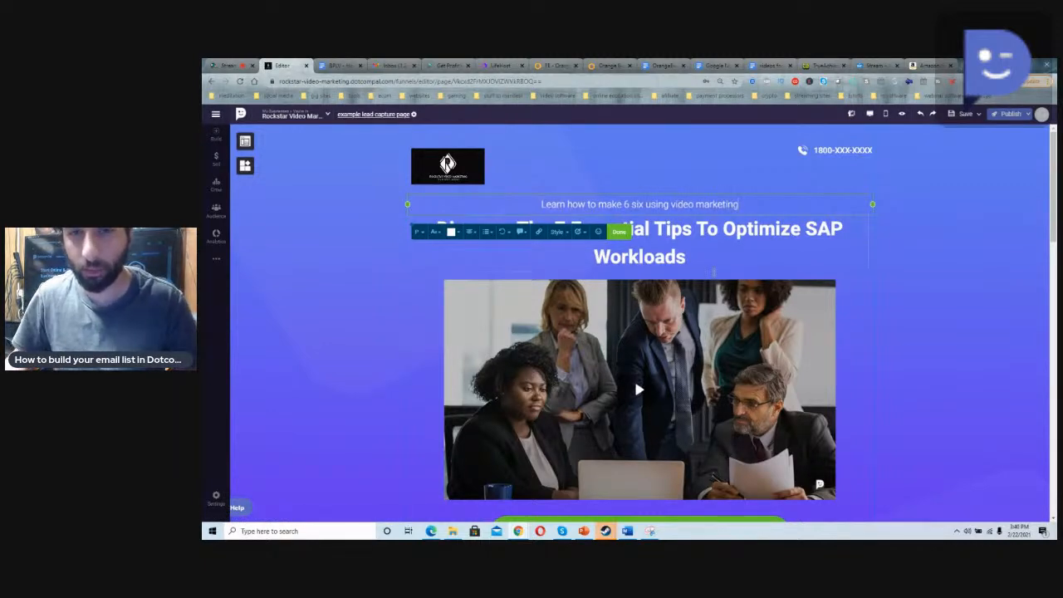
Step: Reword the main headline to read "Discover The 7 video course to make 6 figures on YouTube", correcting the spelling of YouTube
triple_click(682, 235)
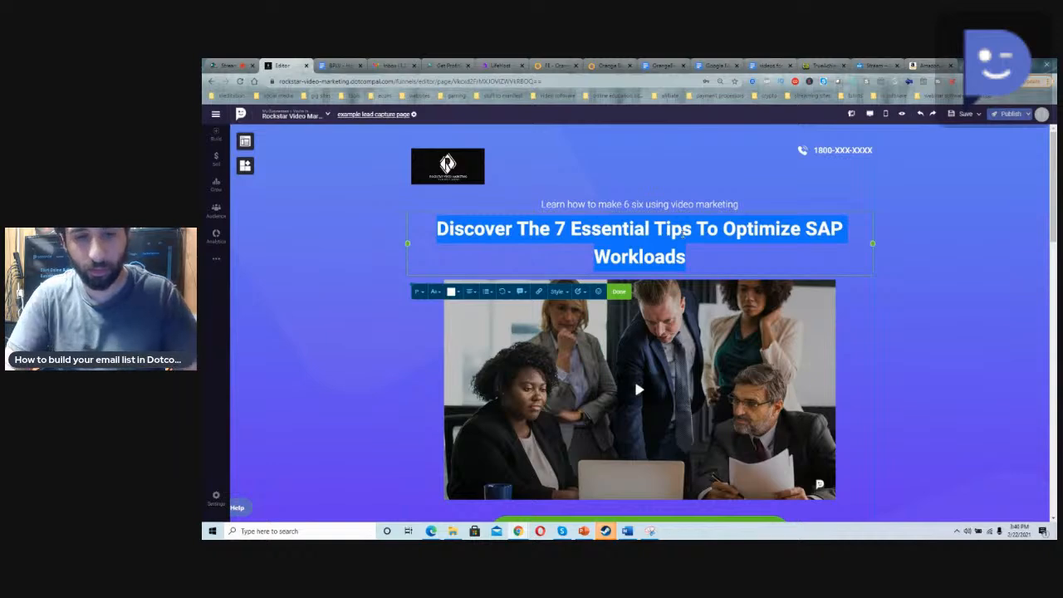
click(684, 233)
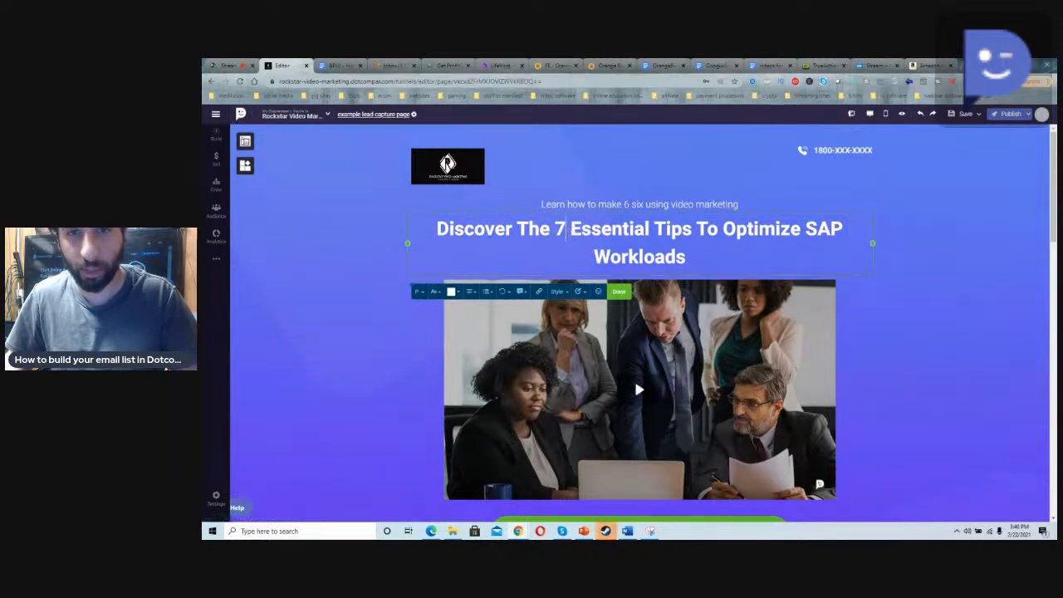
drag(570, 229, 674, 265)
text(scover The 7s)
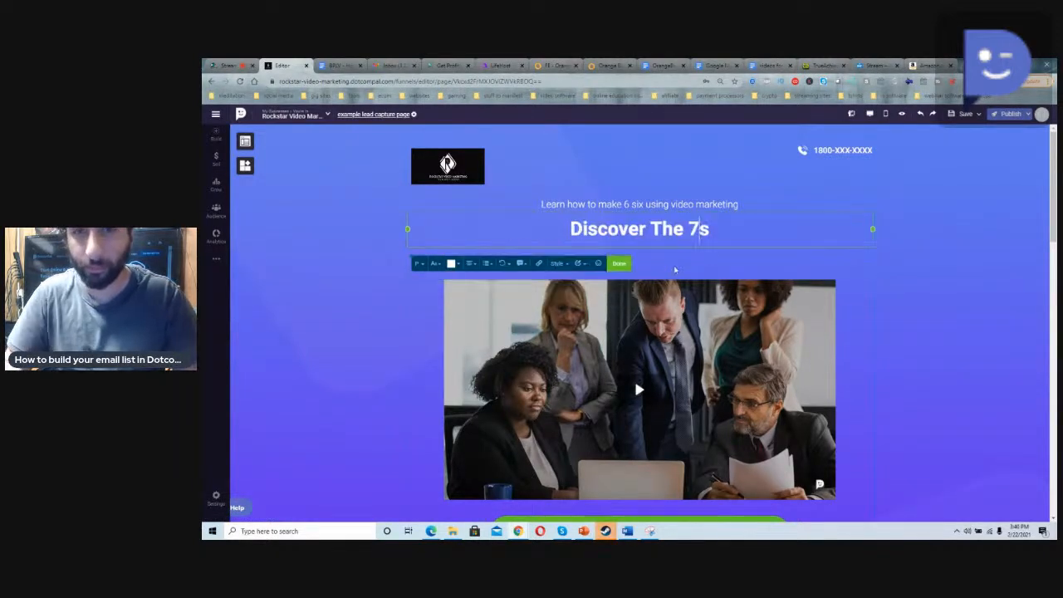
key(BackSpace)
text(video)
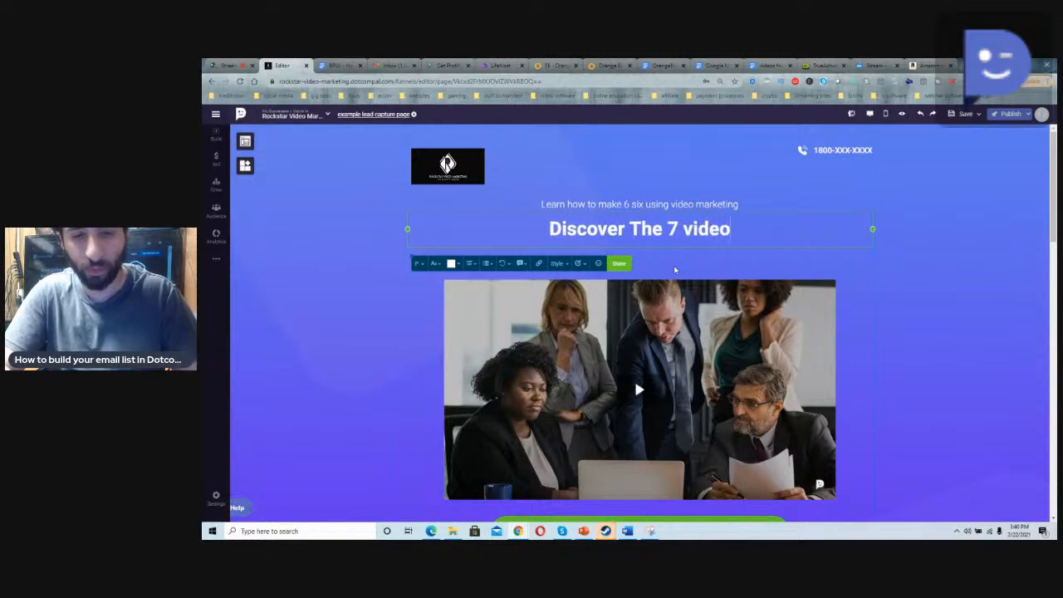
text( course to ma)
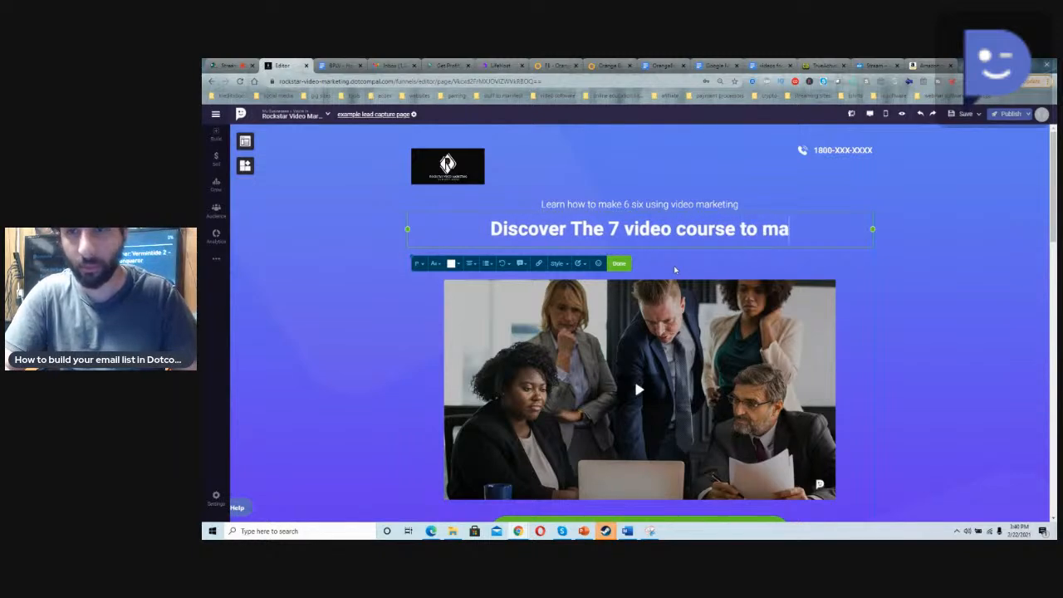
text(ke 6 )
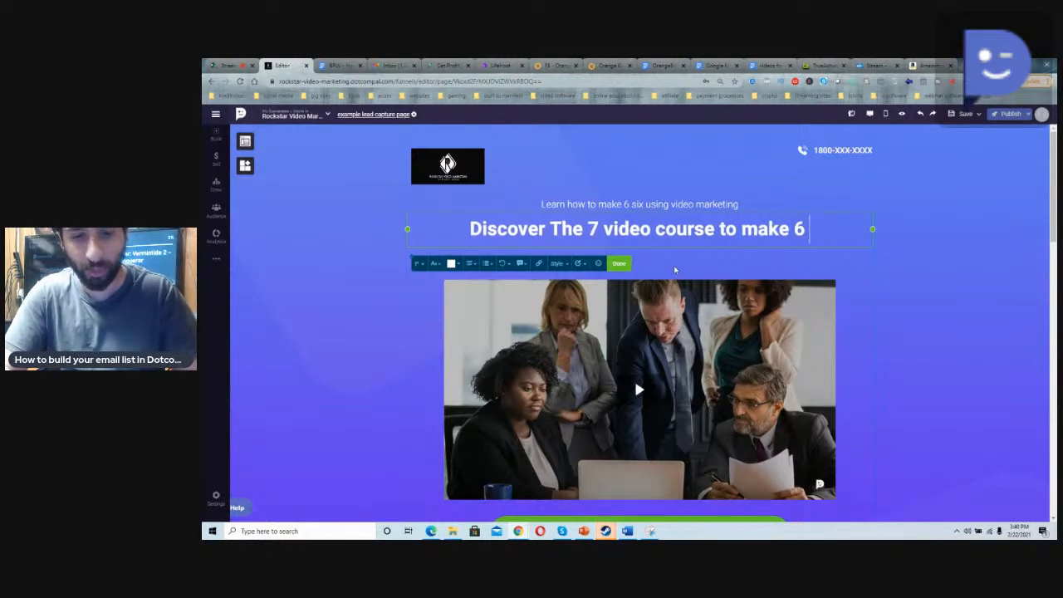
text(figures on youtube)
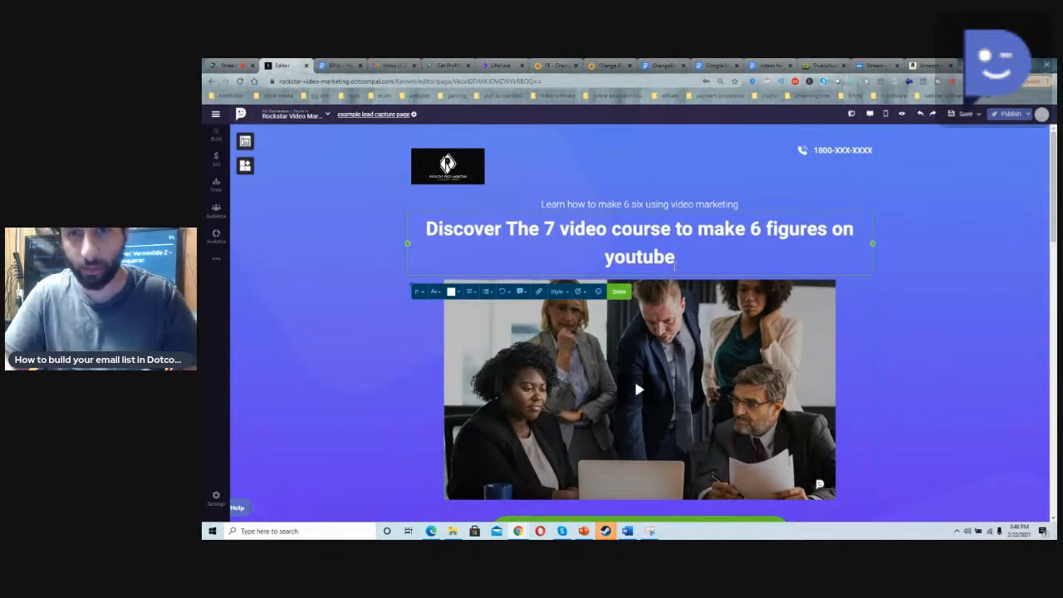
right_click(649, 261)
click(664, 267)
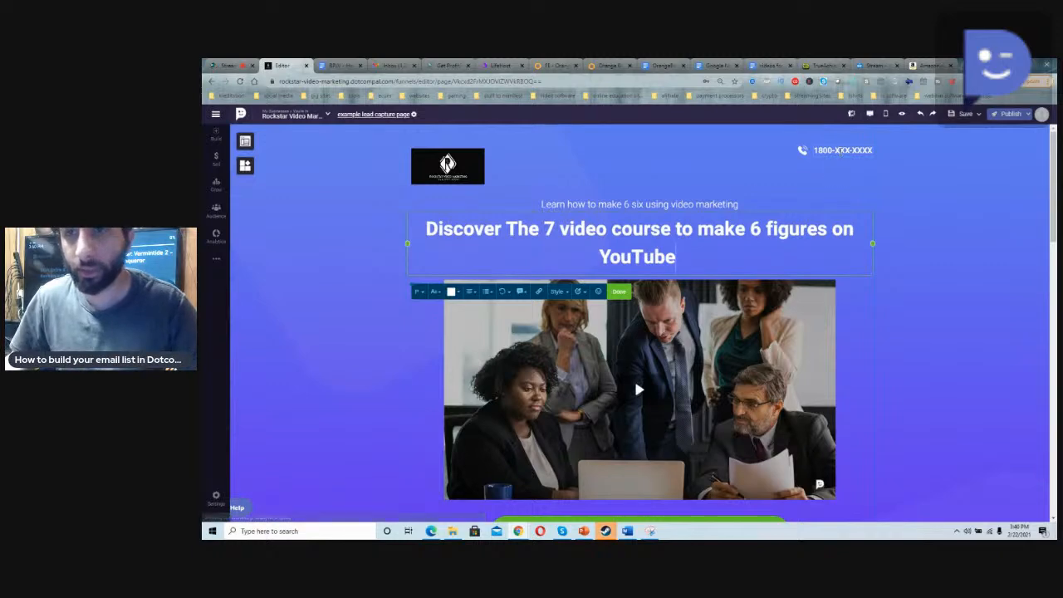
Step: Replace the placeholder phone number in the page header with the business's own phone number
click(842, 150)
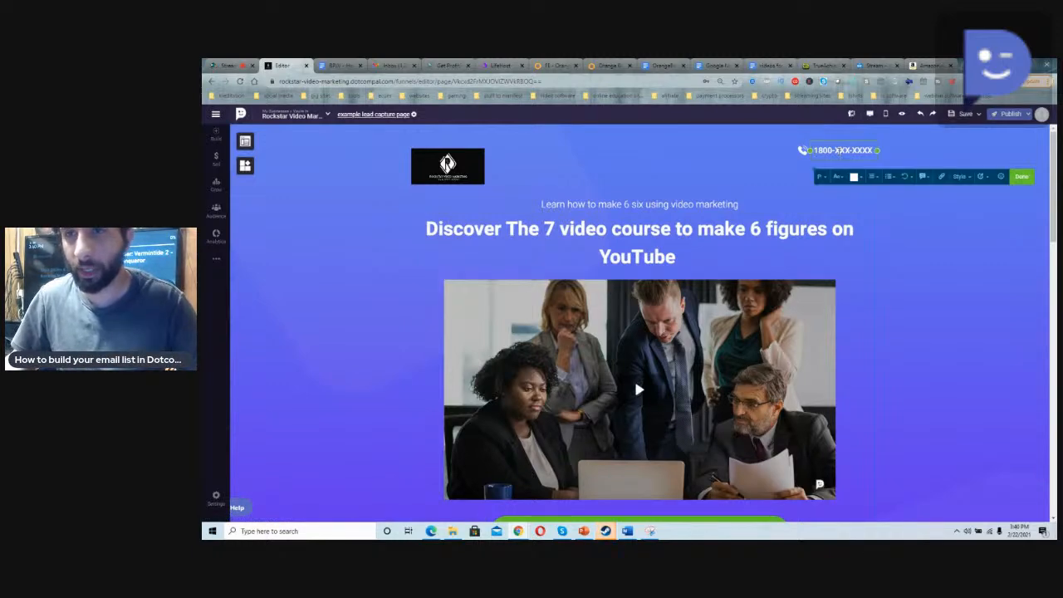
triple_click(840, 150)
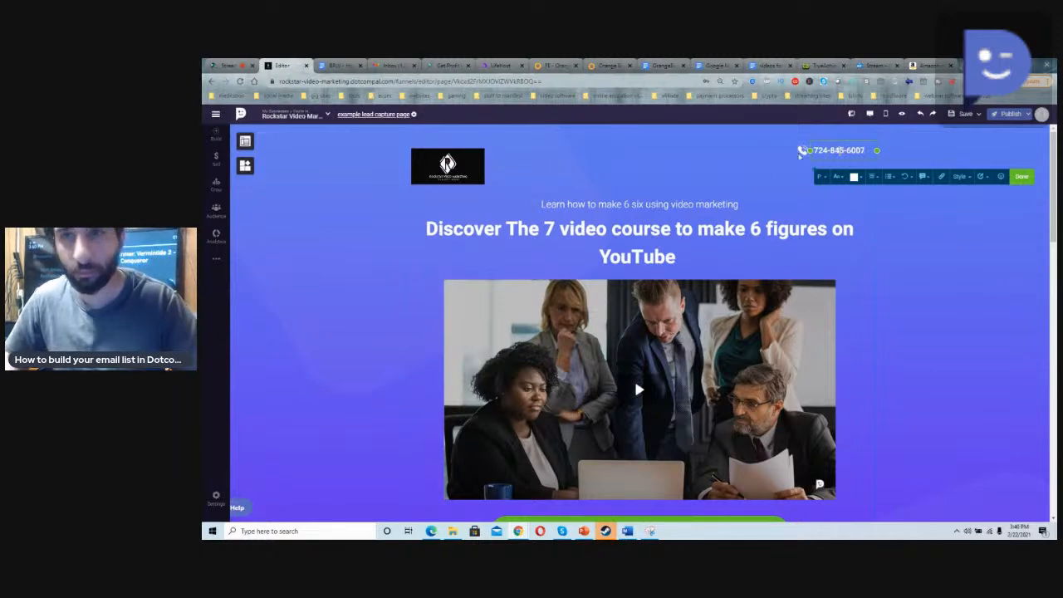
click(779, 165)
scroll(635, 204, down, 1)
scroll(671, 200, up, 1)
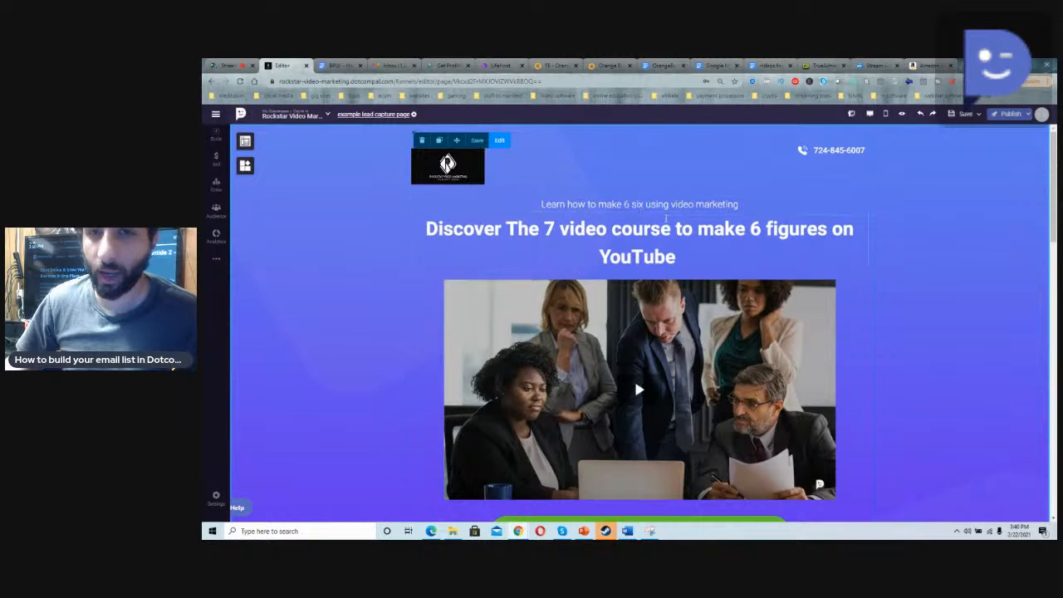
Step: Insert the word "figures" after "six" in the small line above the headline
click(665, 205)
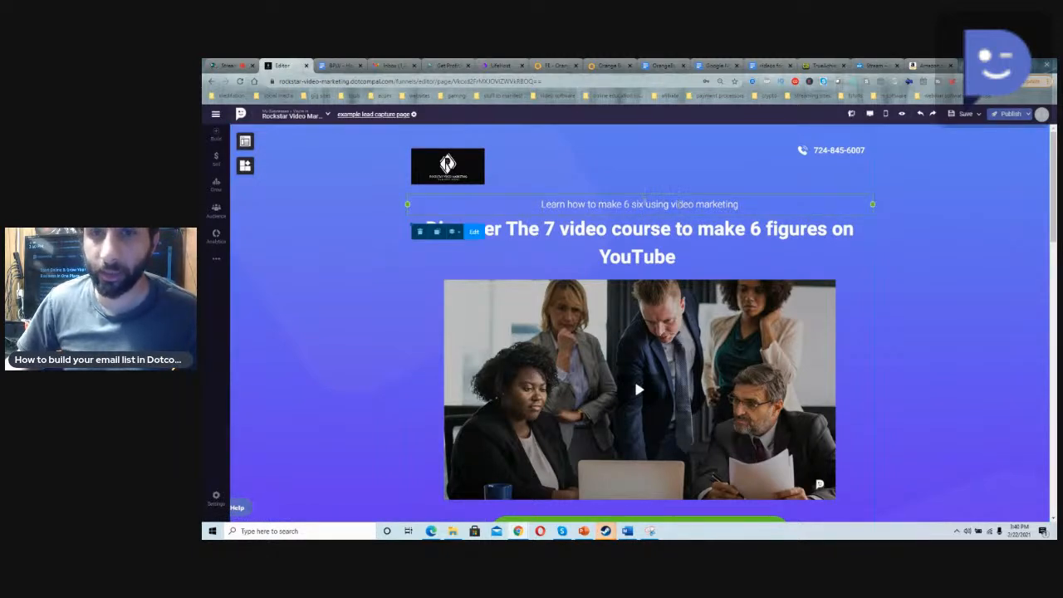
click(646, 204)
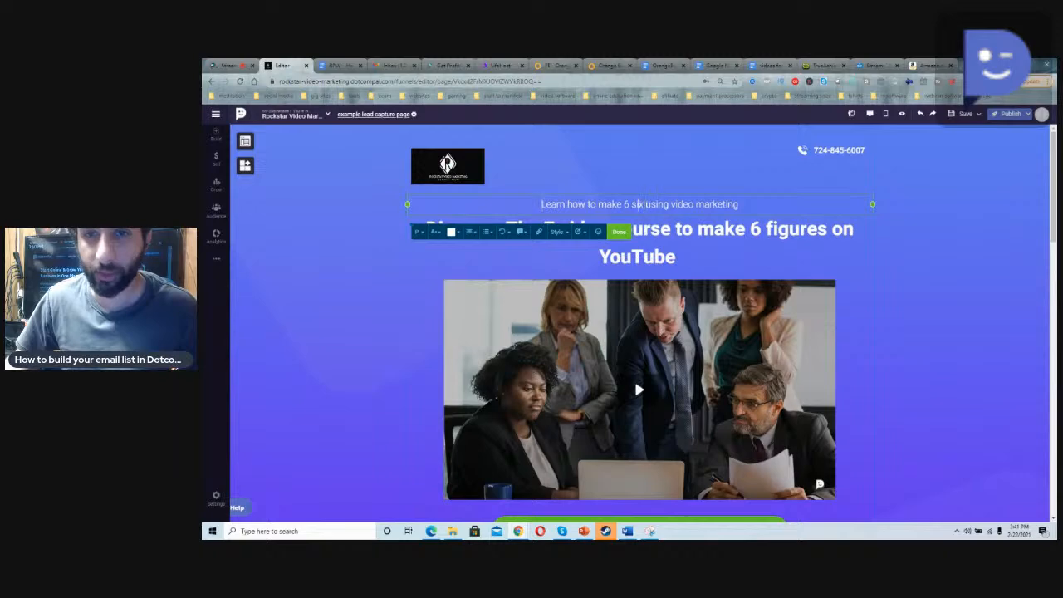
text(figures)
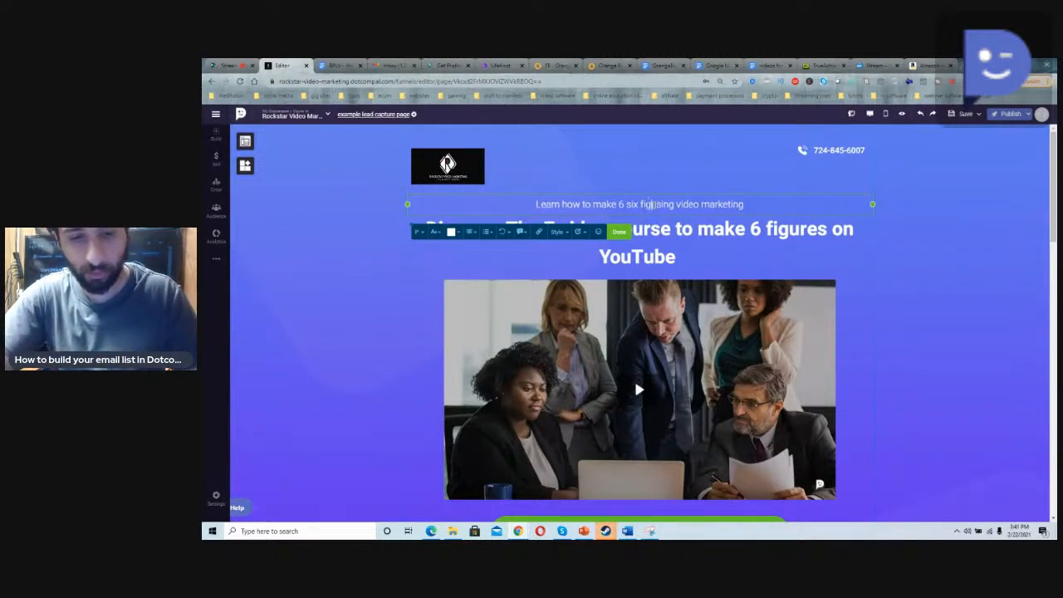
click(669, 233)
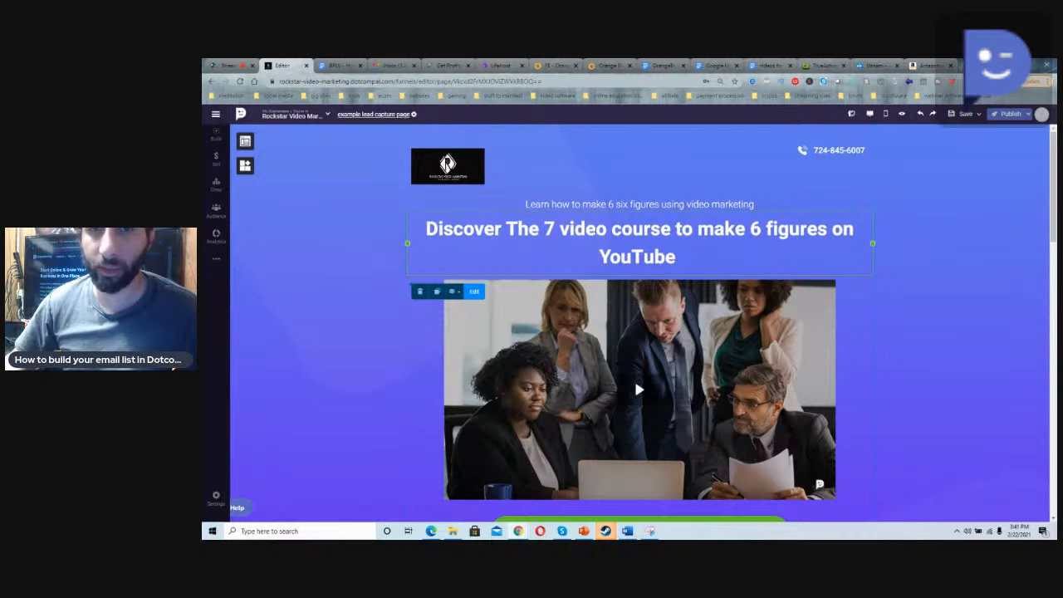
Step: Replace the text of the green call-to-action button below the photo with "GET MY COURSE NOW!"
scroll(635, 235, down, 2)
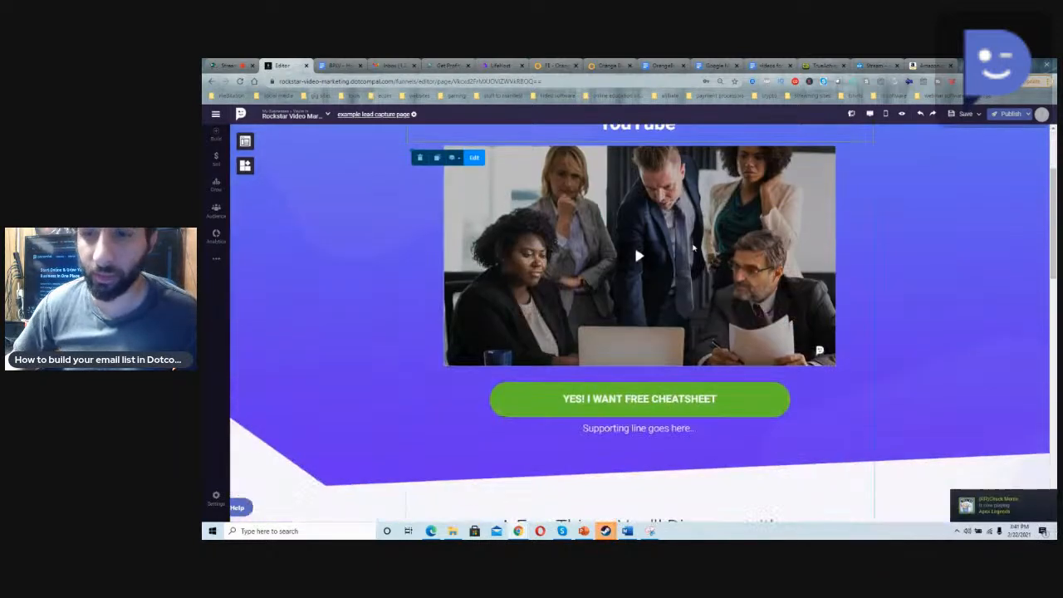
scroll(681, 245, up, 1)
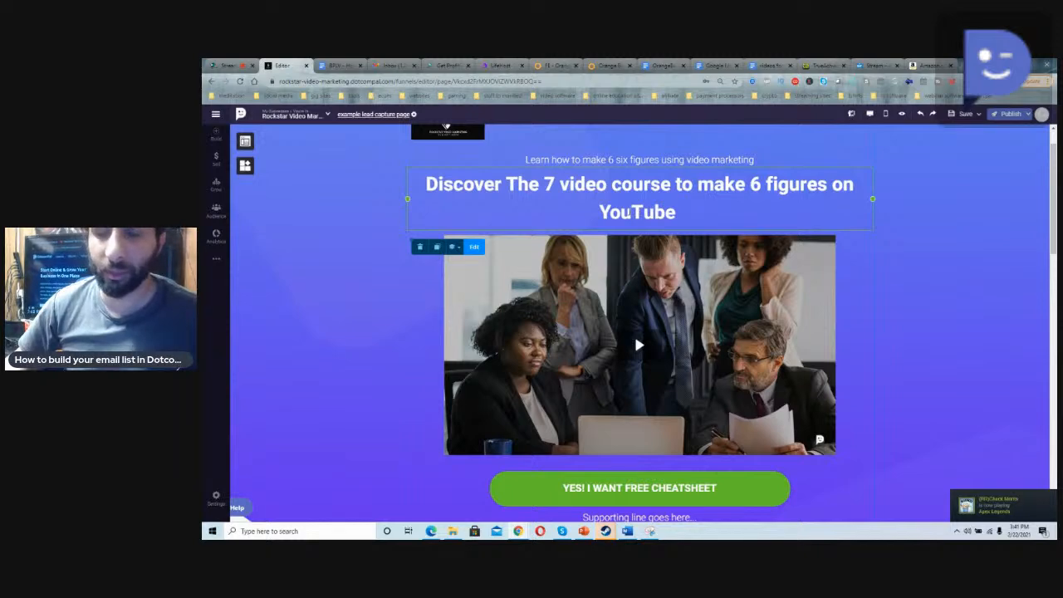
scroll(638, 213, up, 1)
scroll(629, 249, down, 5)
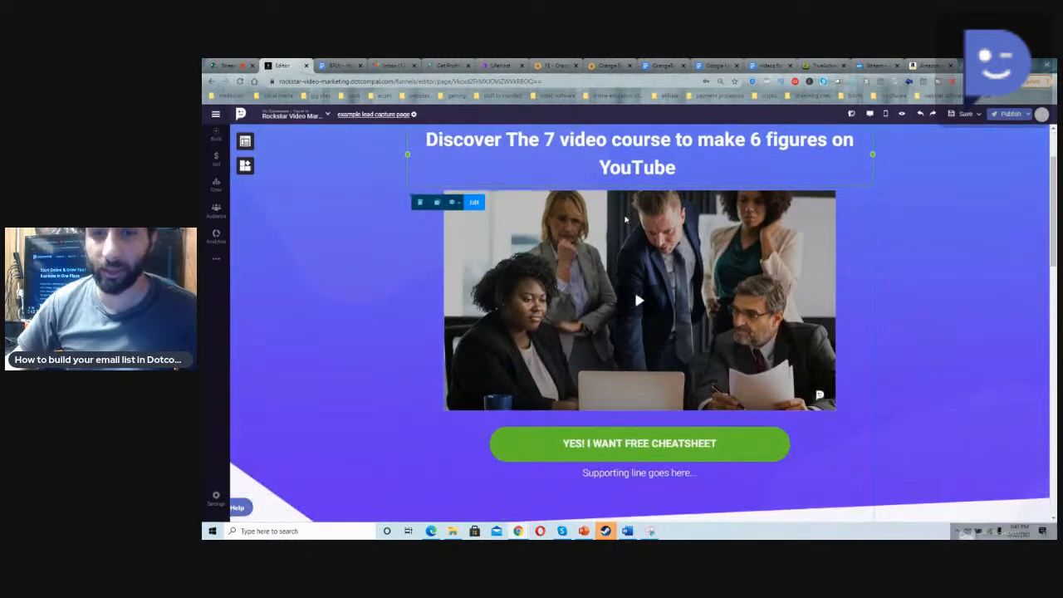
scroll(632, 314, down, 1)
click(641, 267)
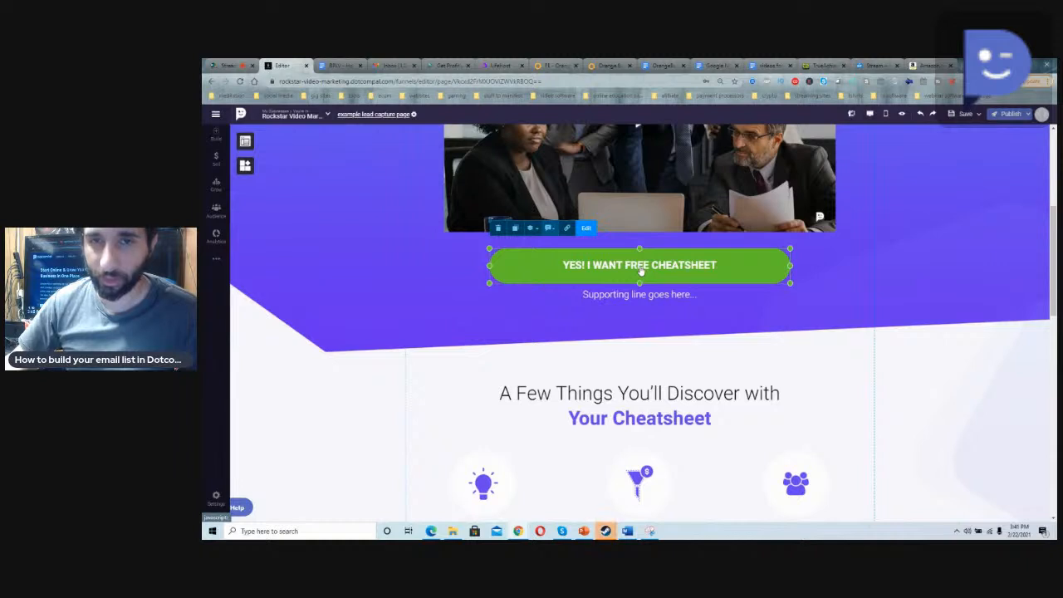
click(641, 271)
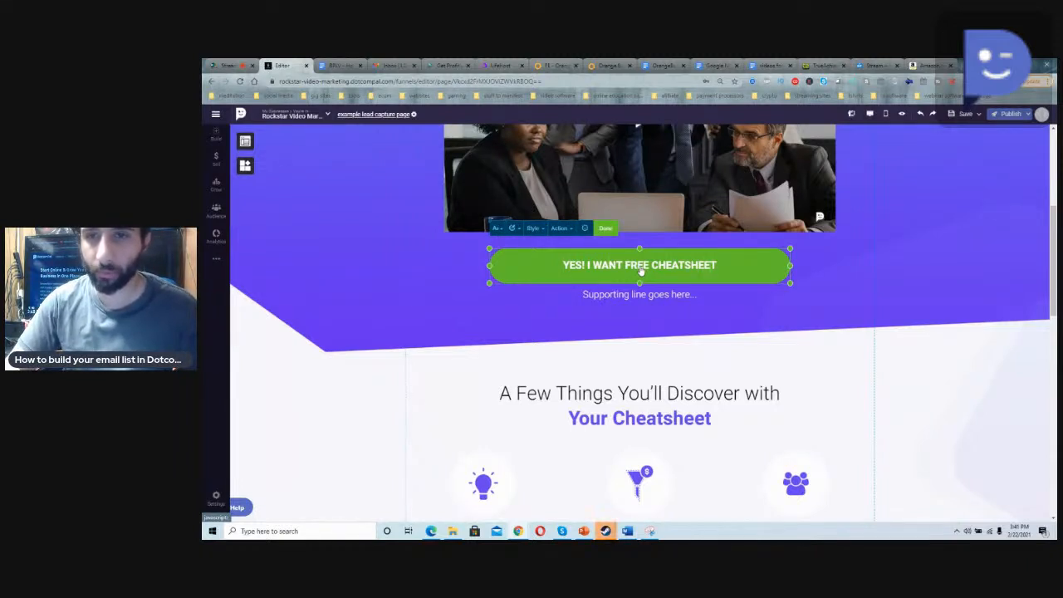
key(BackSpace)
key(BackSpace)
key(BackSpace)
key(BackSpace)
key(BackSpace)
key(BackSpace)
key(BackSpace)
key(BackSpace)
key(BackSpace)
key(BackSpace)
key(BackSpace)
key(BackSpace)
key(BackSpace)
key(BackSpace)
key(BackSpace)
key(BackSpace)
key(BackSpace)
key(BackSpace)
key(BackSpace)
key(BackSpace)
key(BackSpace)
key(BackSpace)
key(BackSpace)
text(GET MY COURSE N)
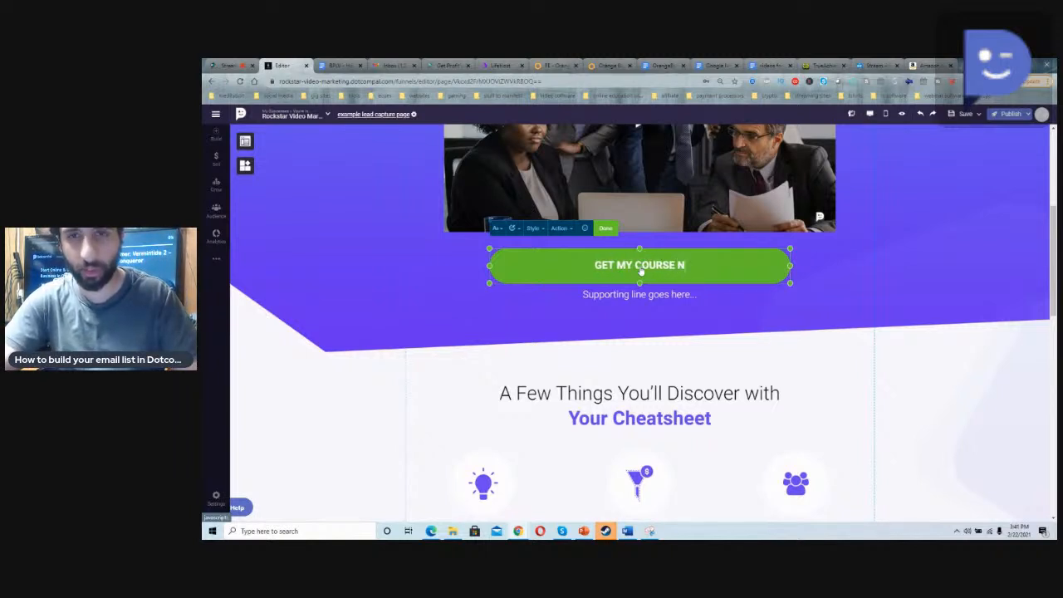
text(OW!)
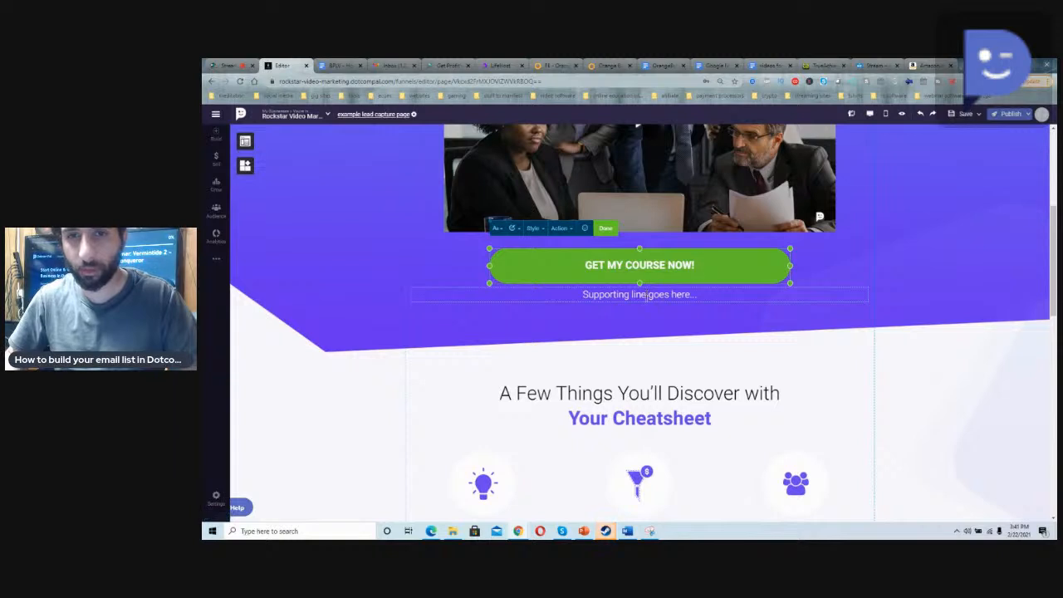
Step: Replace the supporting line under the green call-to-action button with "master the fundamentals of youtube"
click(647, 295)
text(master the fundamental)
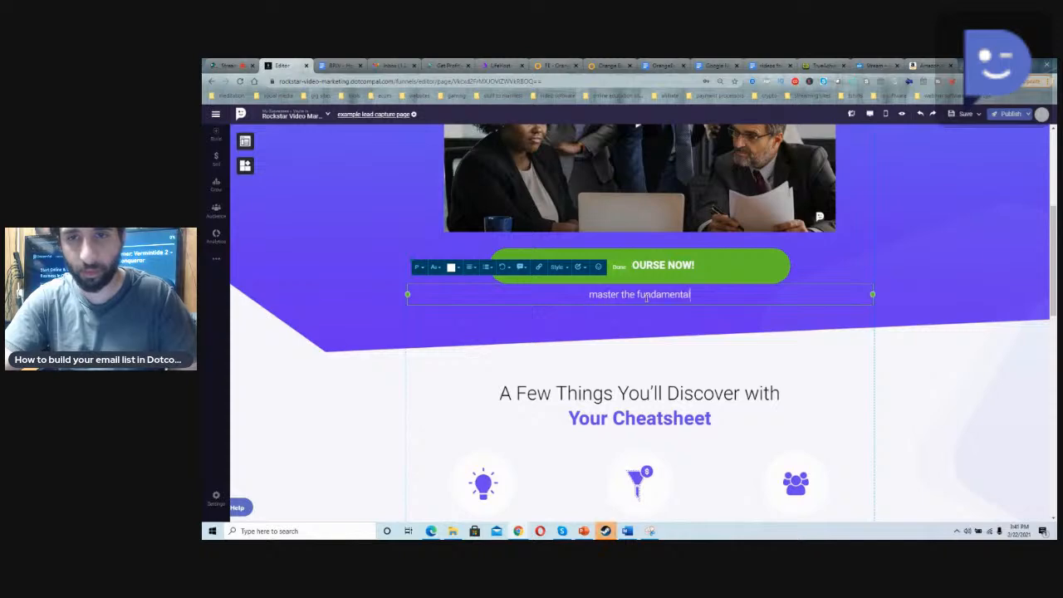
text(s of youtube)
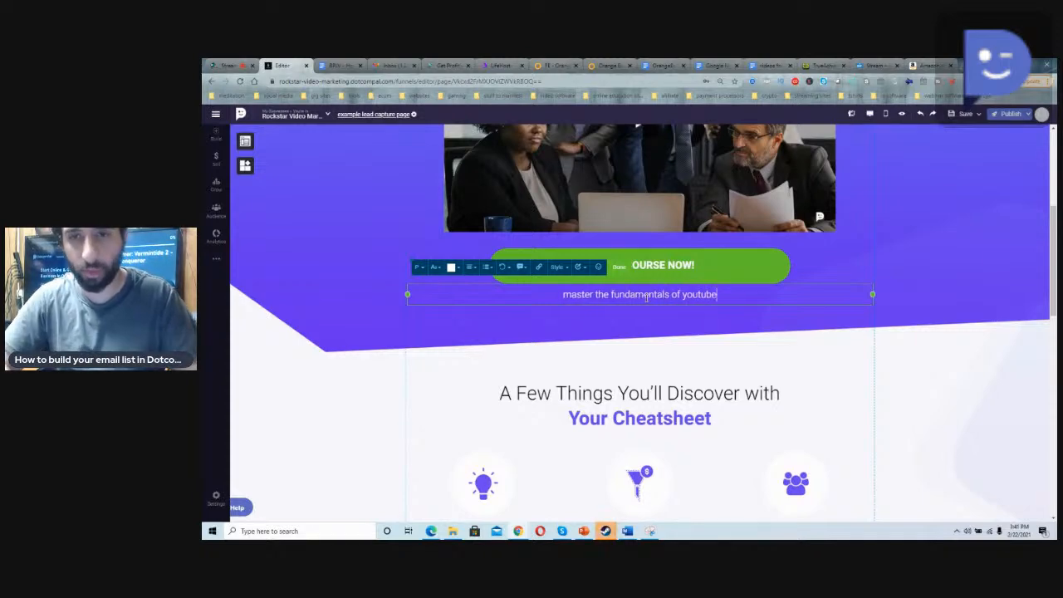
click(672, 359)
Step: Look over the rest of the page and delete the business team photo below the headline
scroll(665, 357, up, 5)
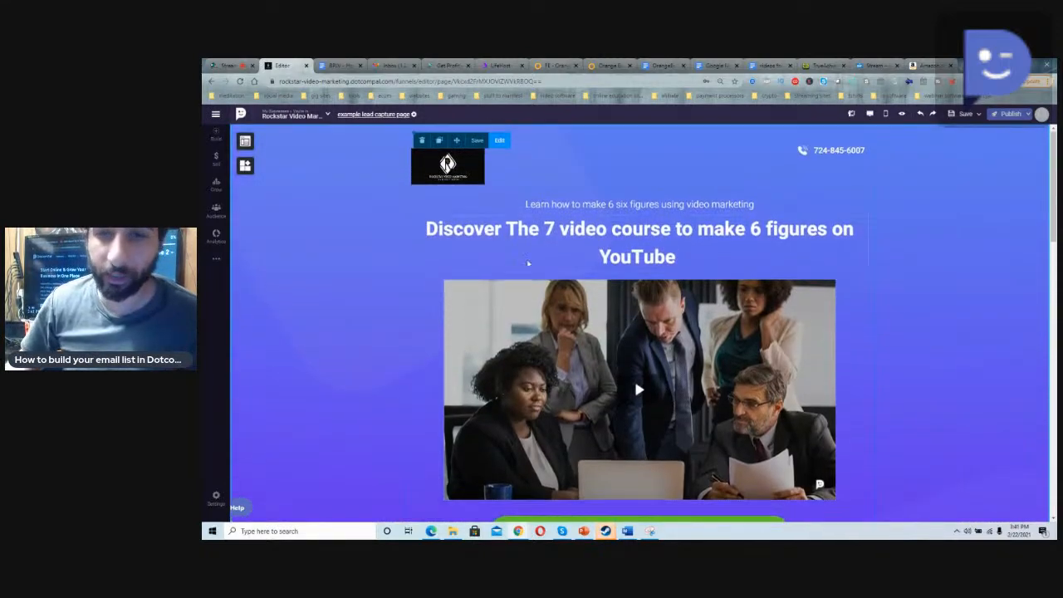
scroll(640, 349, down, 15)
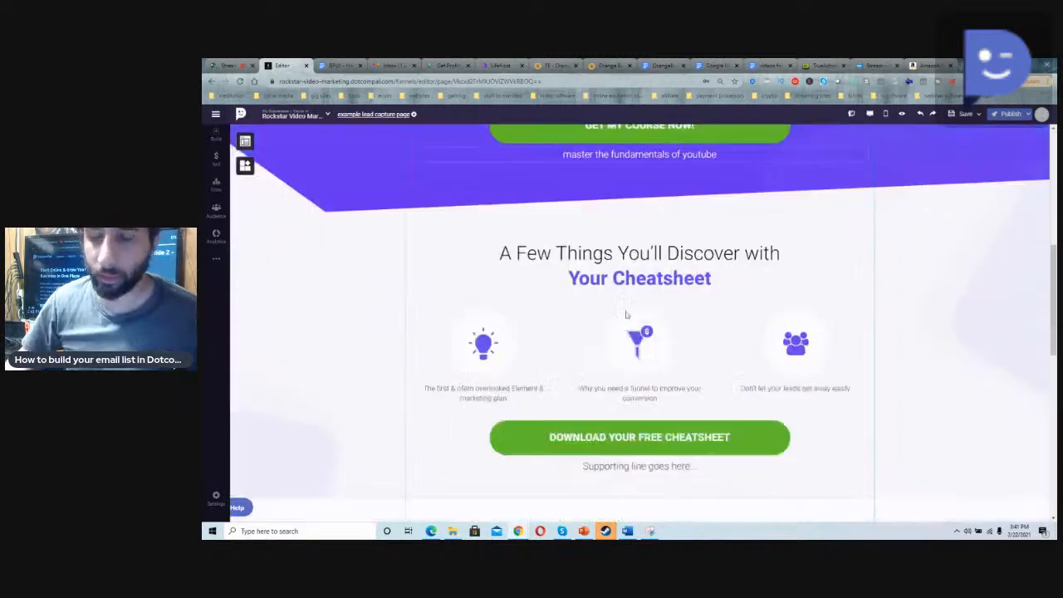
scroll(625, 312, up, 10)
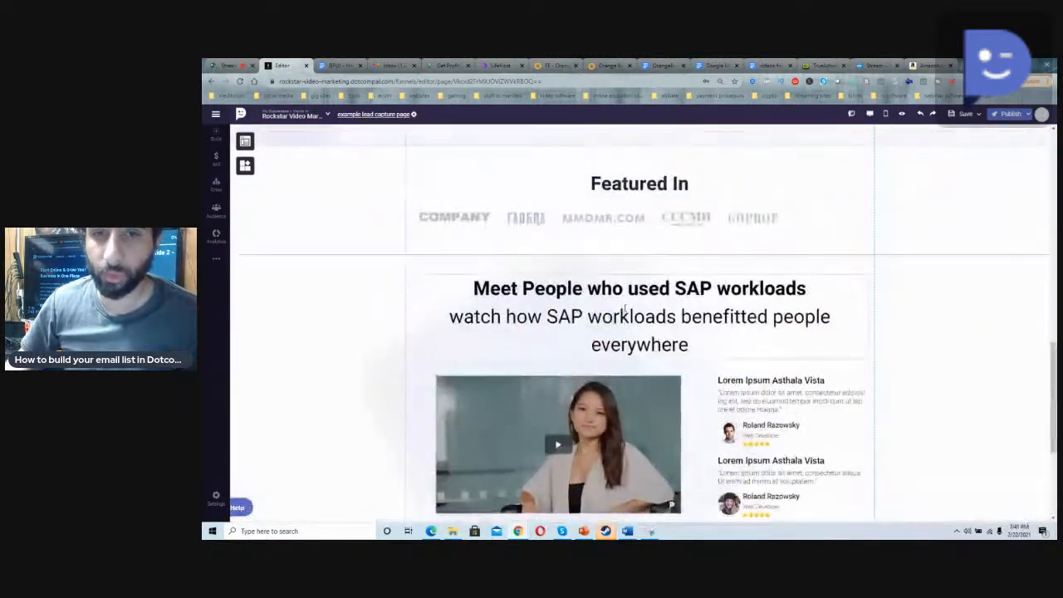
scroll(623, 311, up, 1)
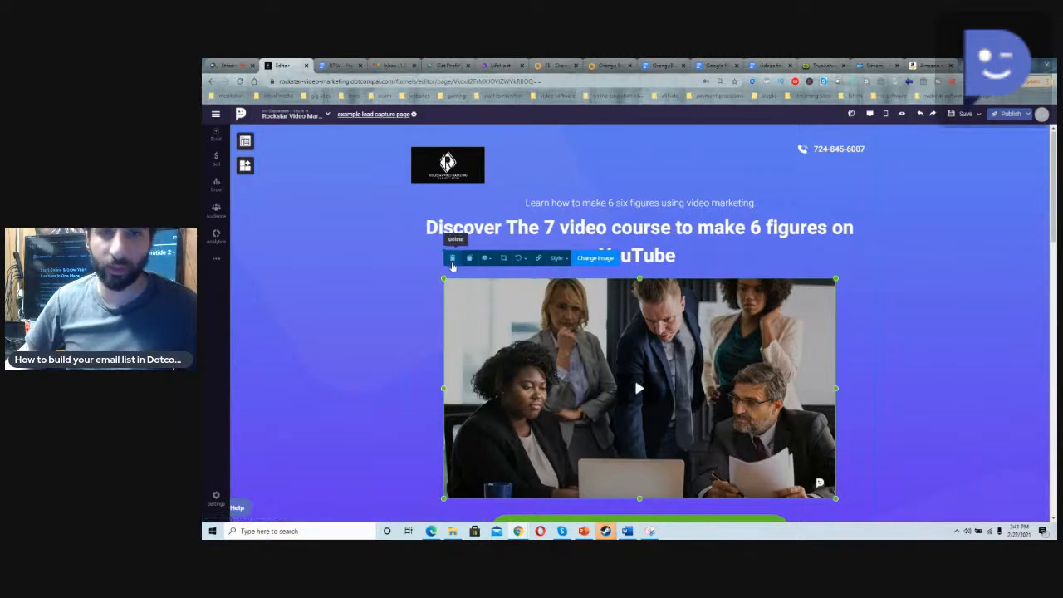
click(453, 259)
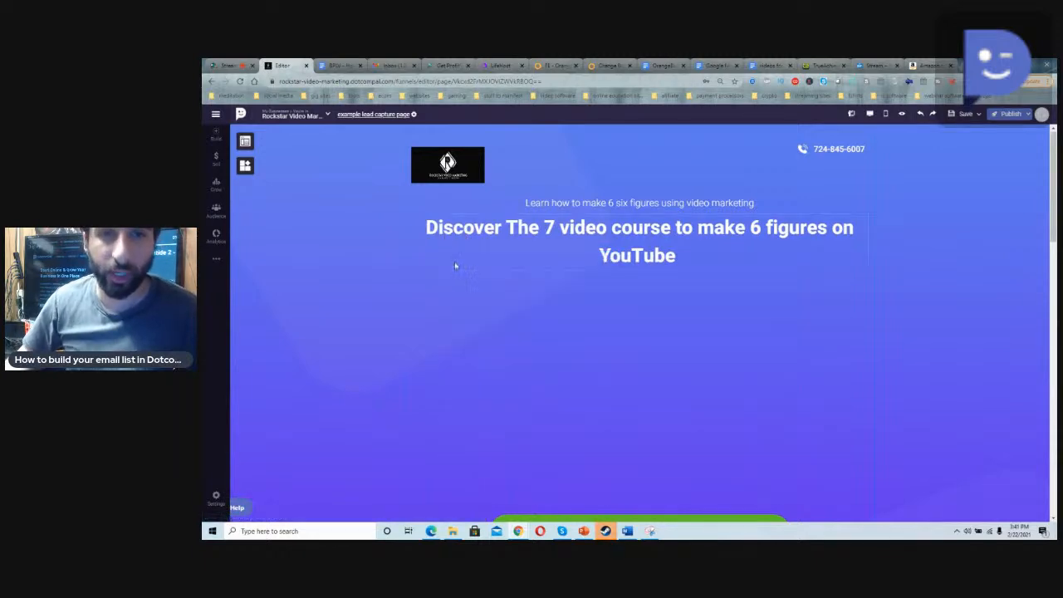
Step: Add a video element below the headline using zoom_1 from MyDrive, enlarging and repositioning it to fill the removed photo's space
click(244, 145)
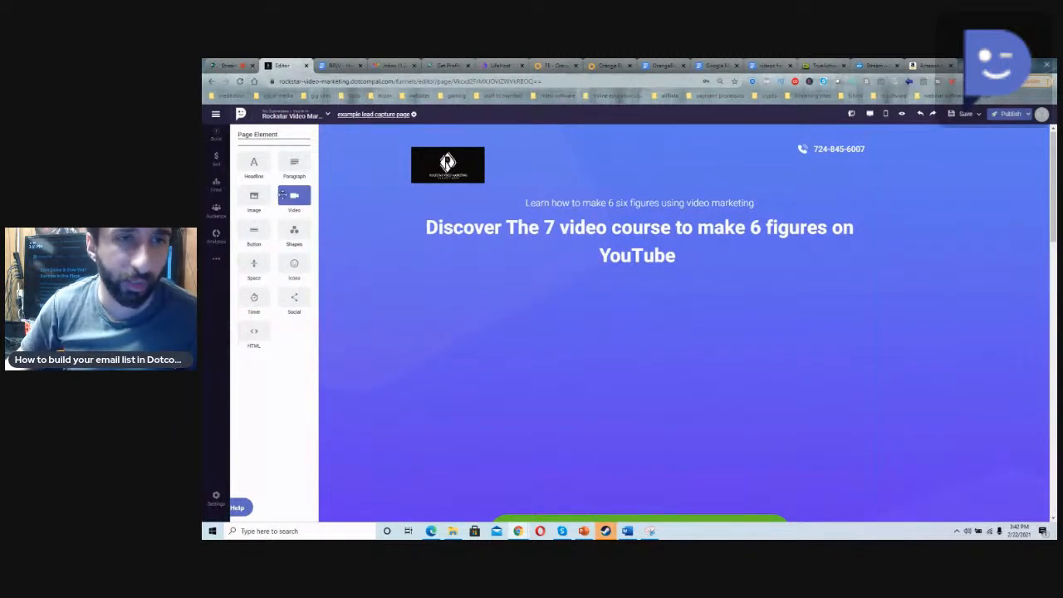
drag(293, 197, 632, 331)
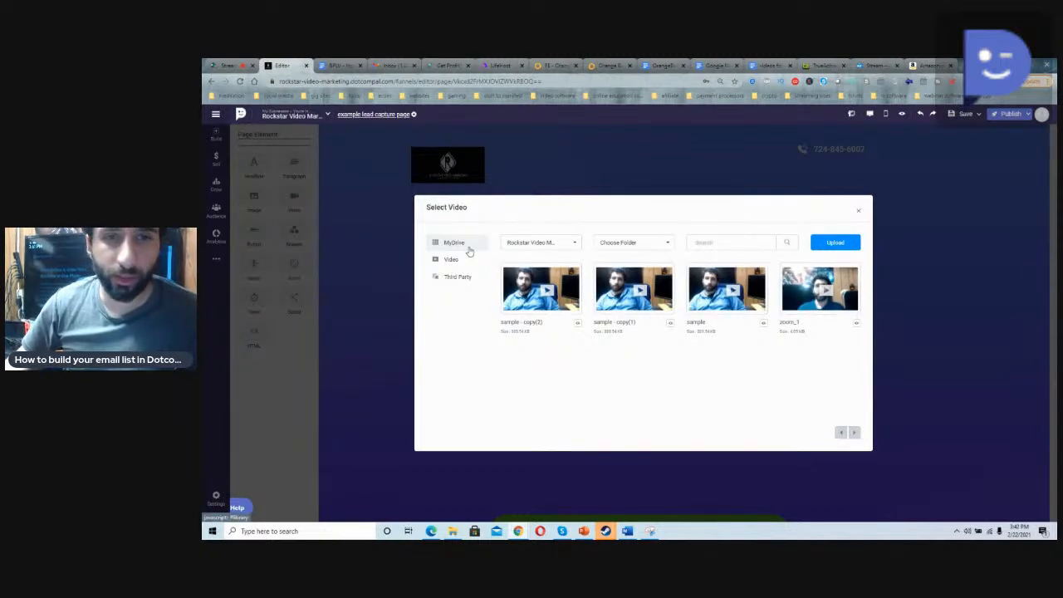
click(215, 259)
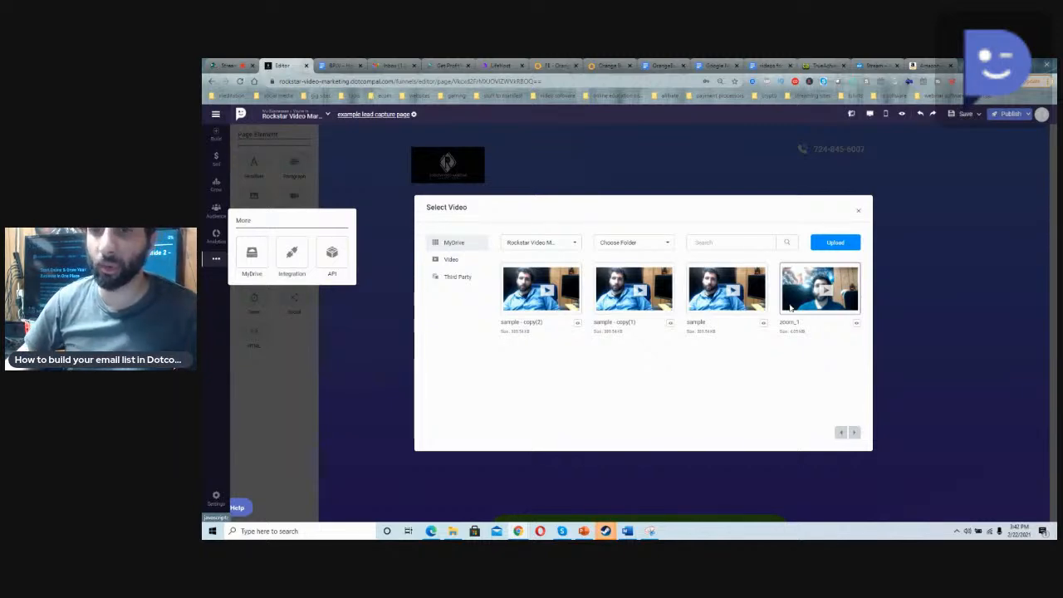
click(790, 308)
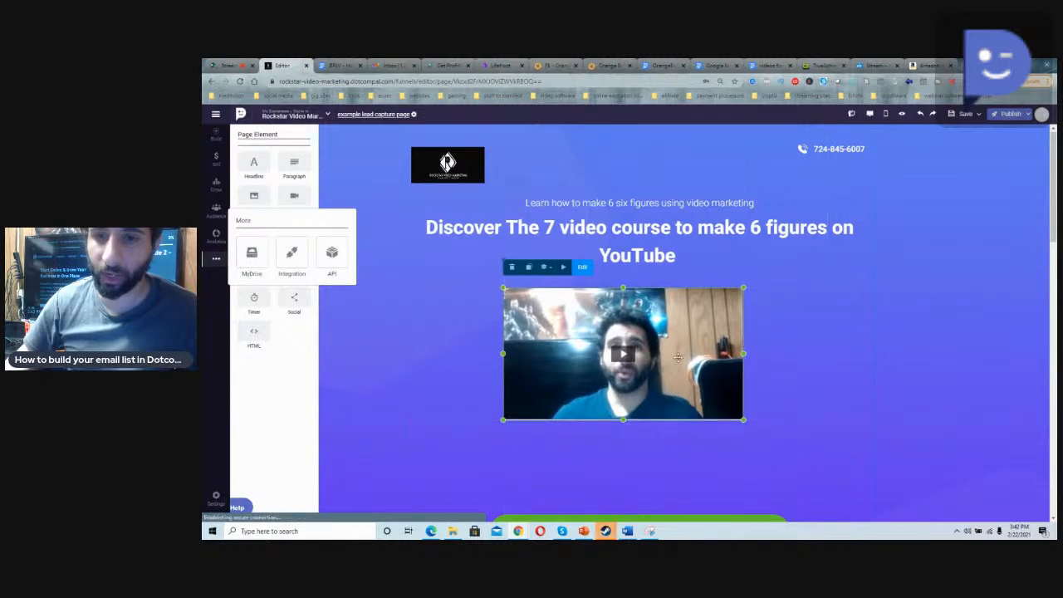
drag(743, 420, 847, 487)
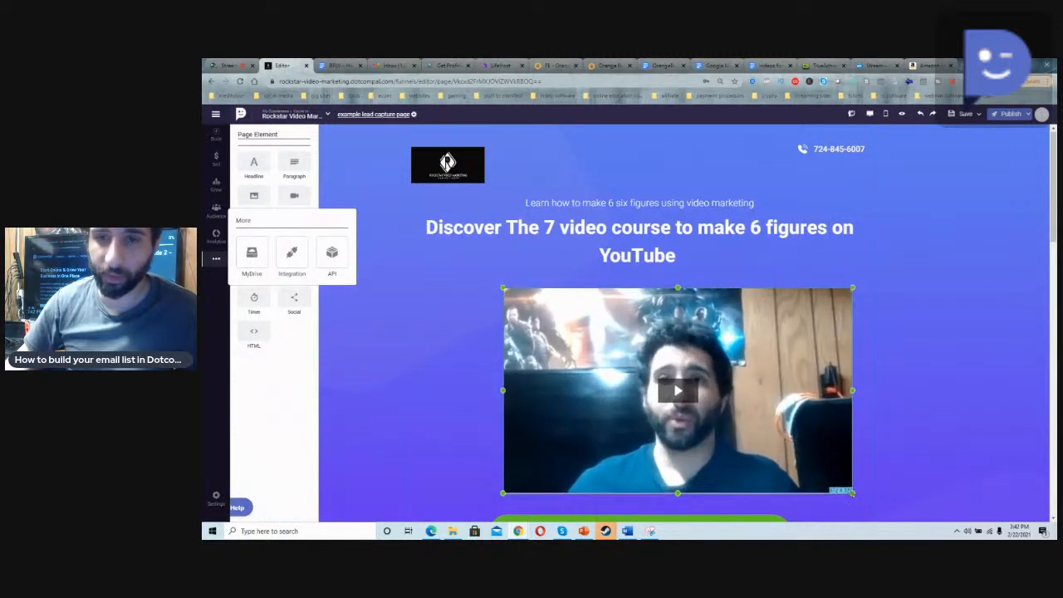
click(557, 340)
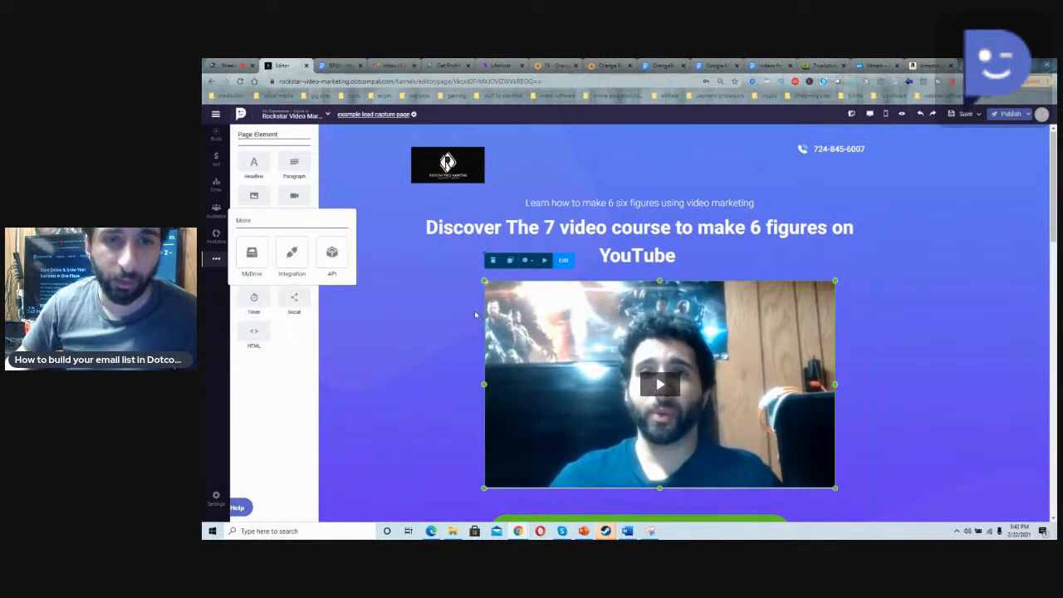
Step: Turn off the default pop-up on the GET MY COURSE NOW! button and open its link settings
click(226, 267)
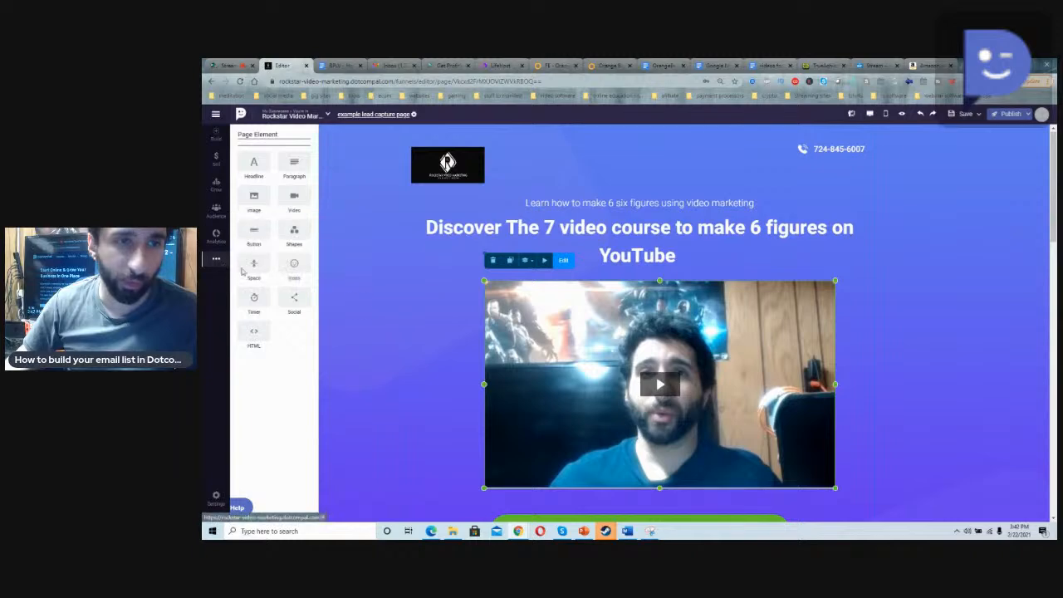
scroll(400, 295, down, 3)
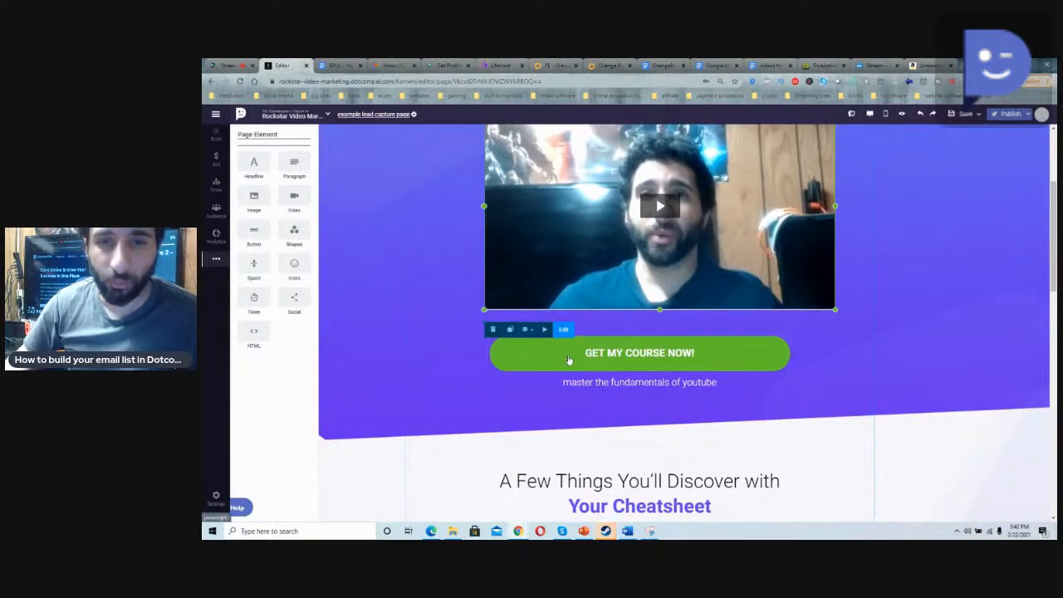
click(569, 359)
click(568, 317)
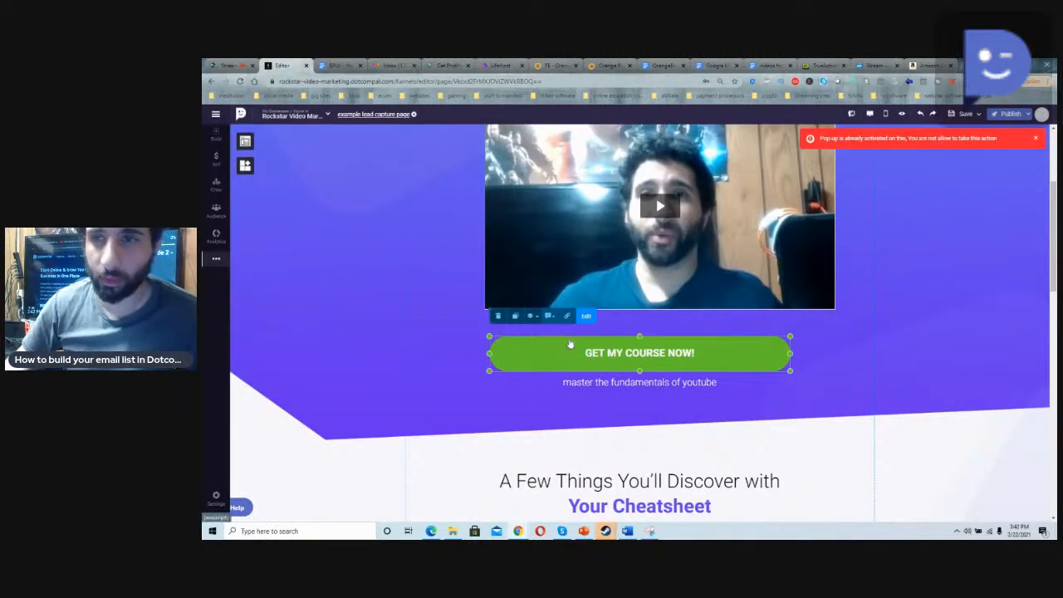
click(549, 315)
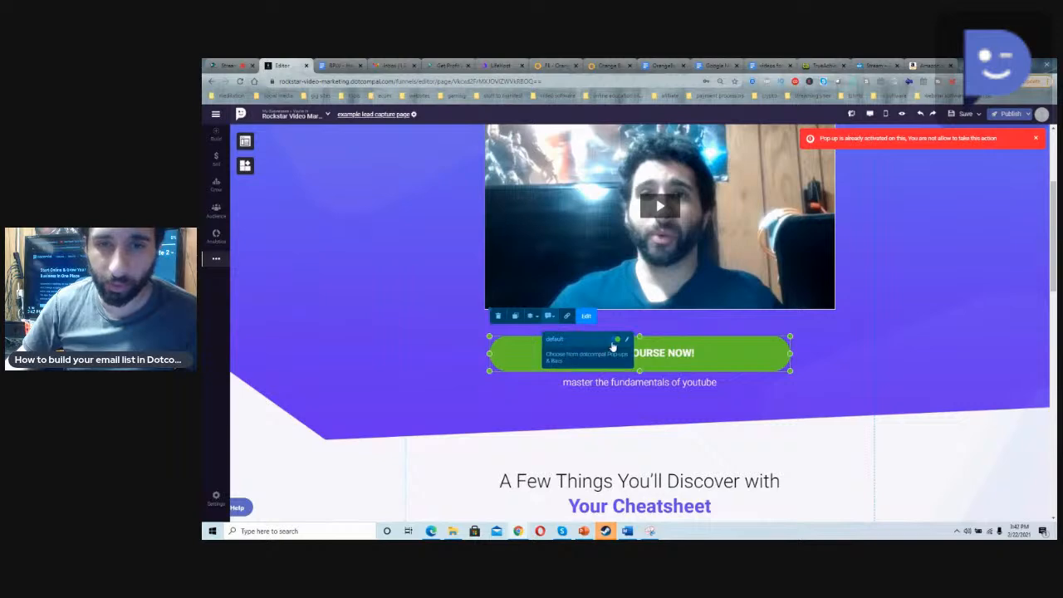
click(567, 315)
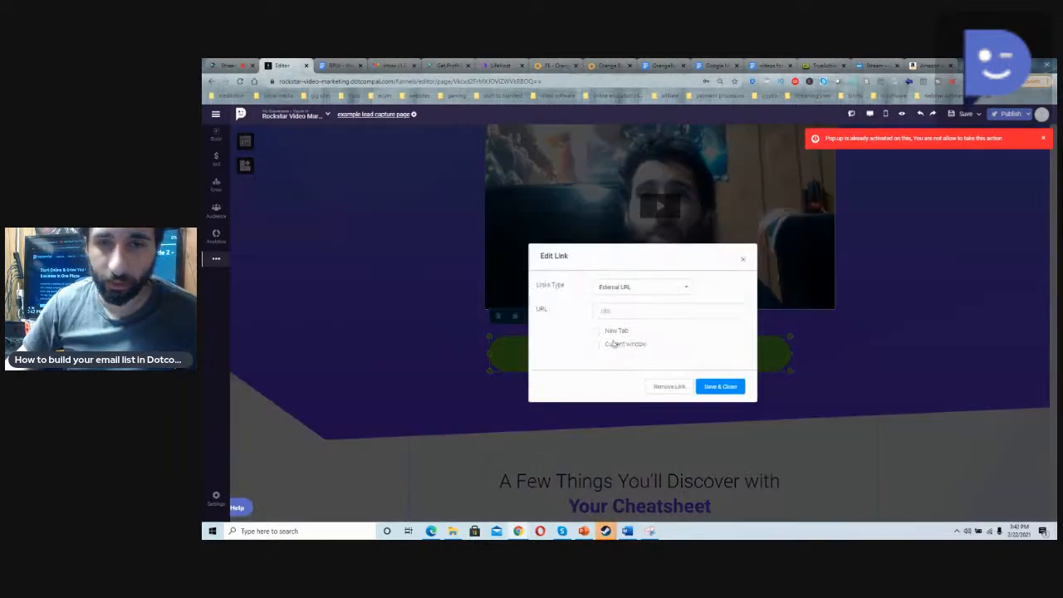
Step: Try linking the GET MY COURSE NOW! button to the DotcomPal page "thank you" in the current window
click(641, 290)
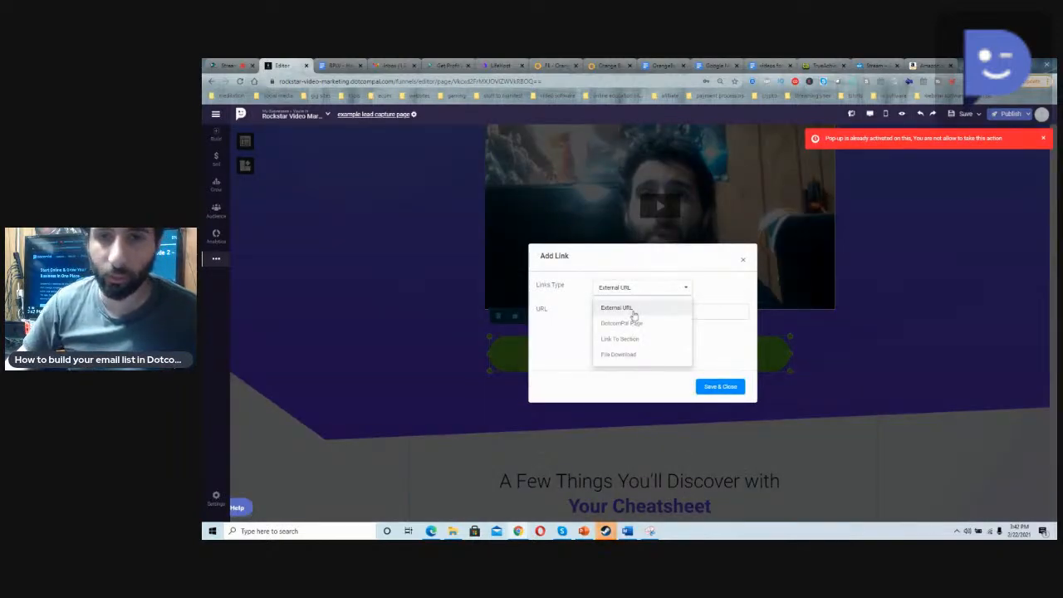
click(632, 308)
click(636, 291)
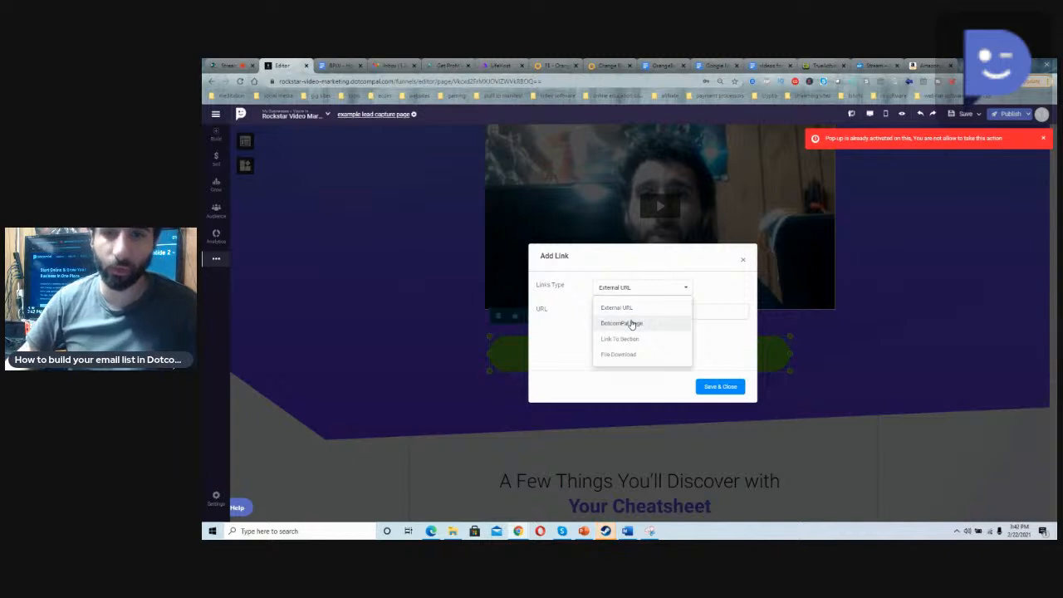
click(631, 323)
click(633, 312)
scroll(619, 370, down, 3)
scroll(619, 370, up, 3)
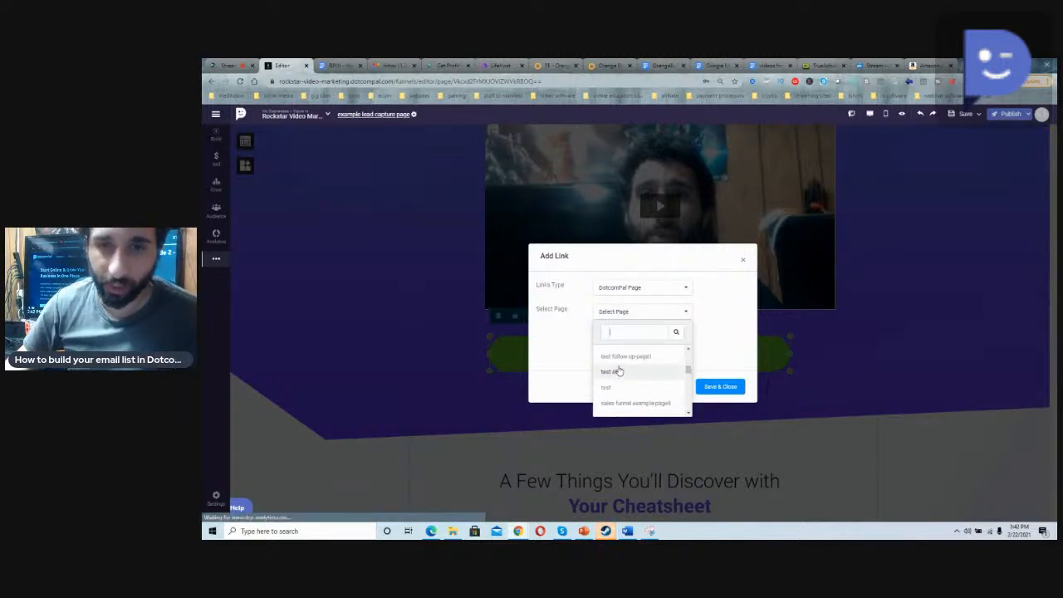
click(614, 391)
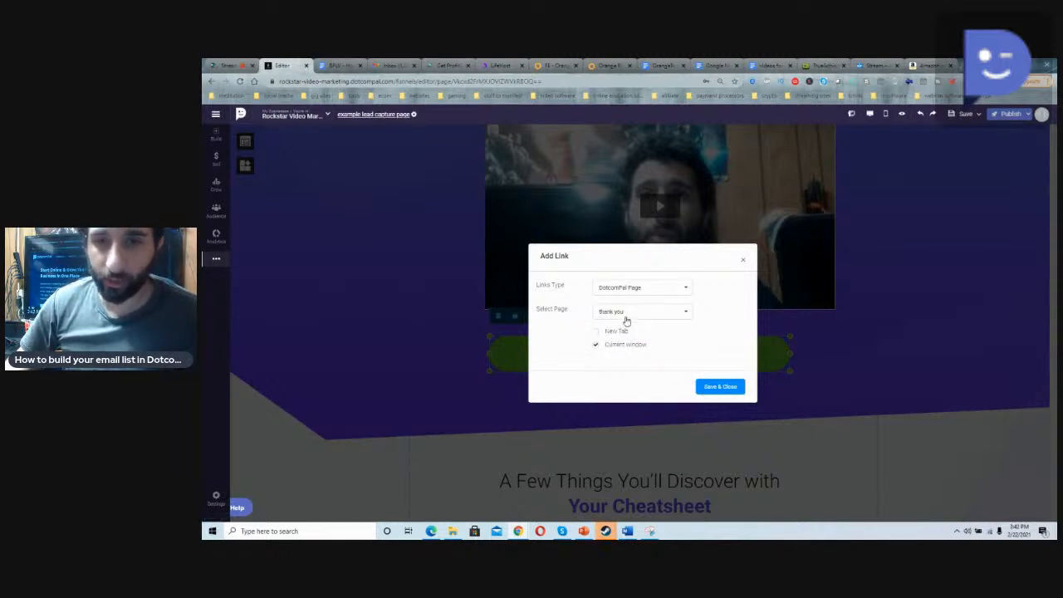
click(627, 321)
Step: Try the Link To Section, File Download and External URL link types for the button, and close the link settings without saving
click(660, 291)
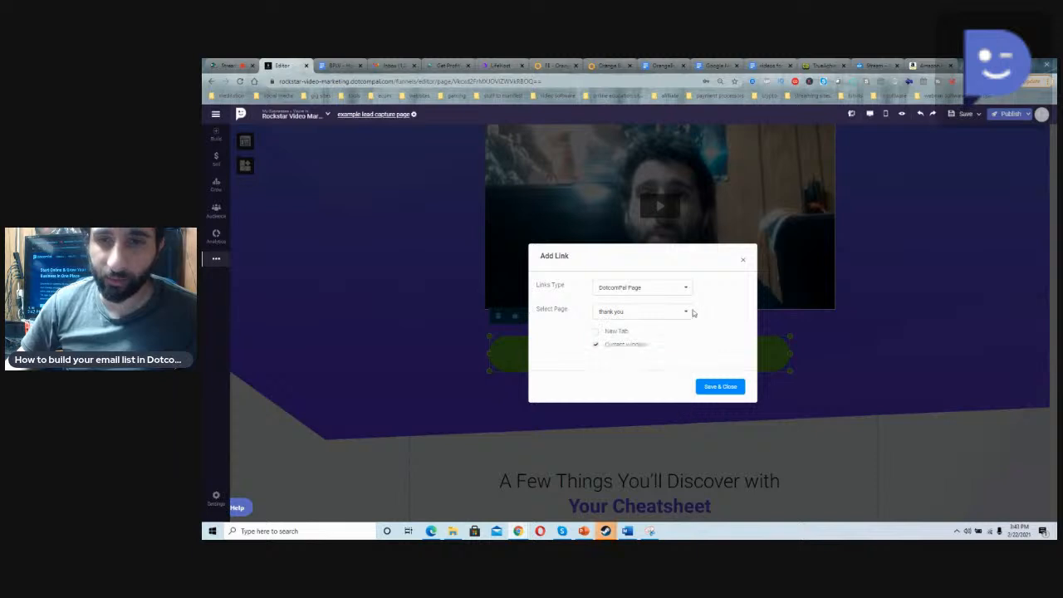
click(632, 343)
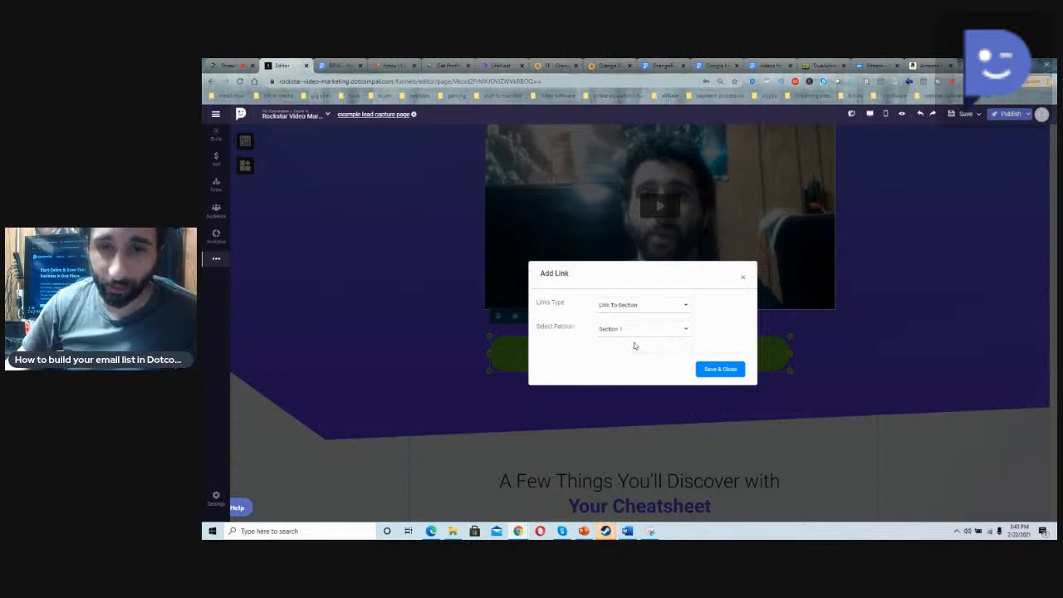
click(634, 306)
click(635, 371)
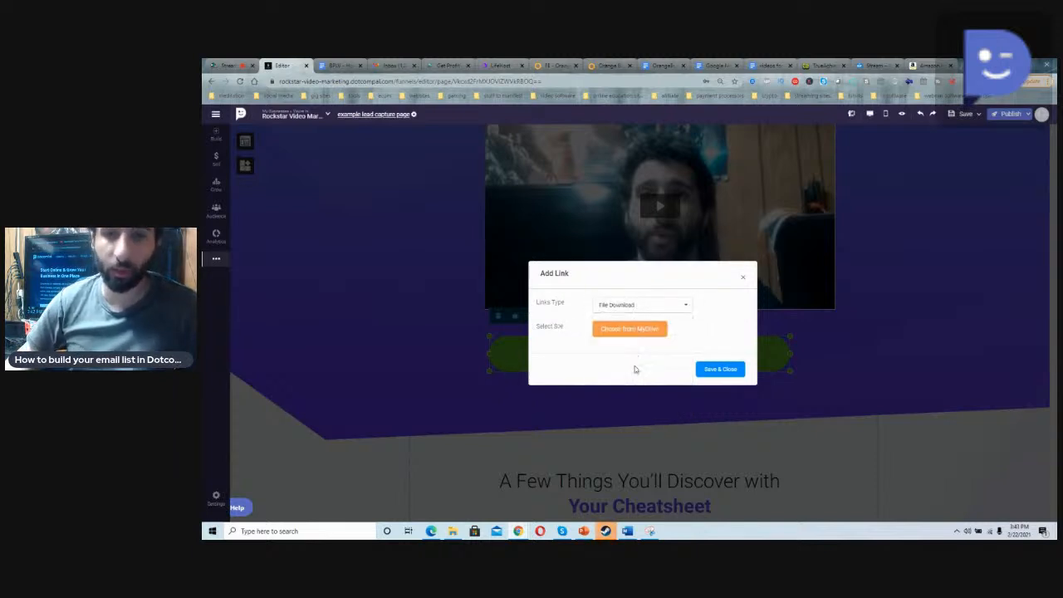
click(630, 330)
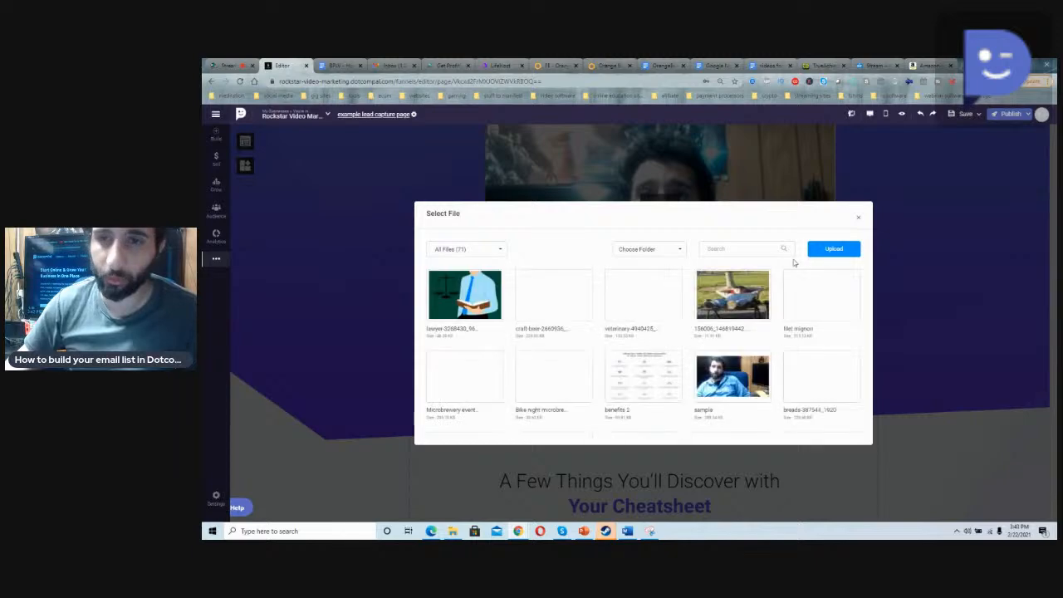
click(858, 218)
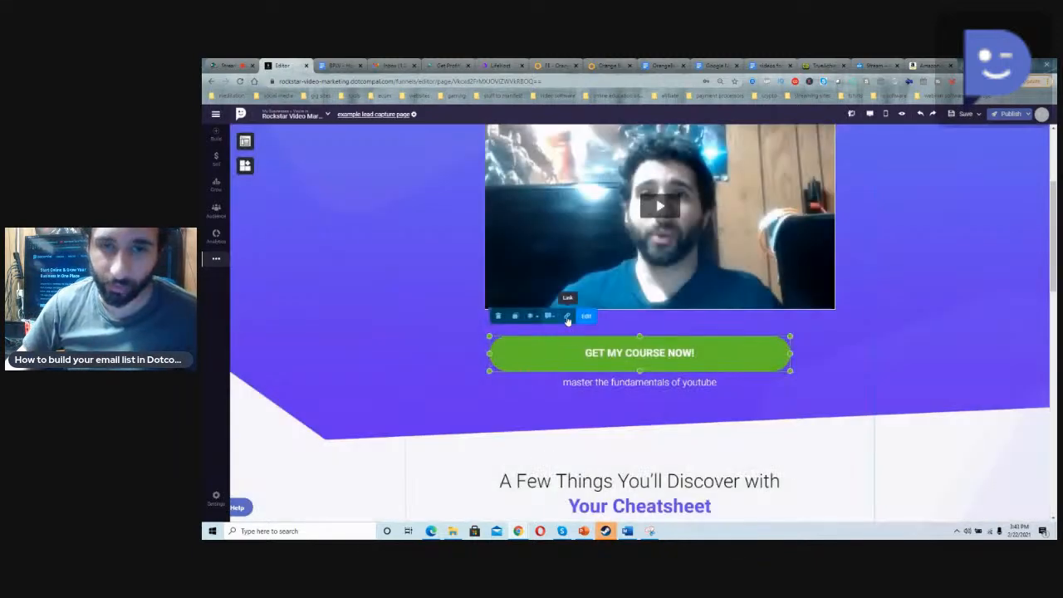
click(566, 317)
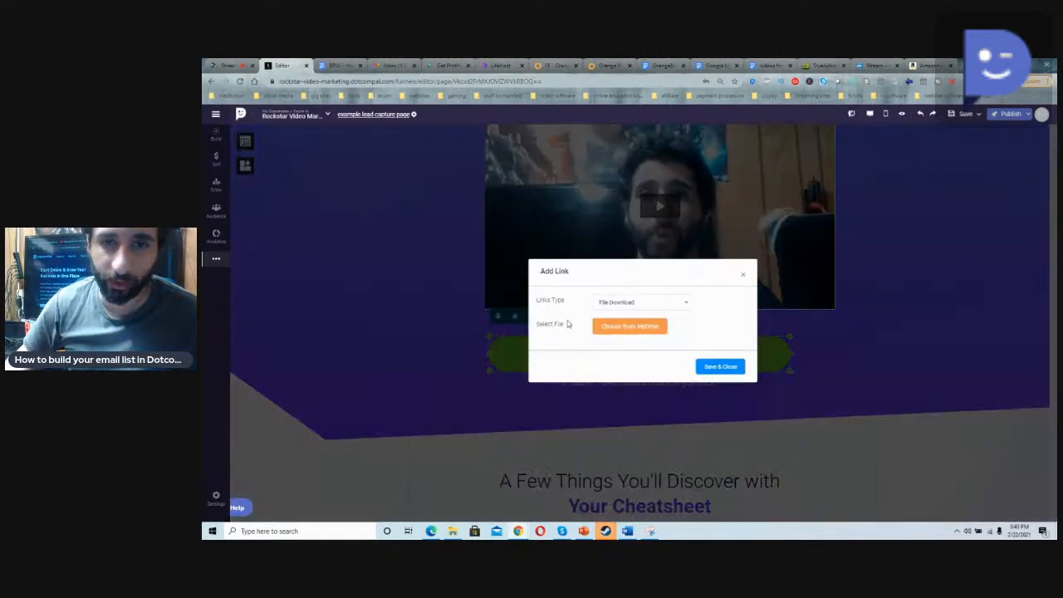
click(628, 297)
click(624, 309)
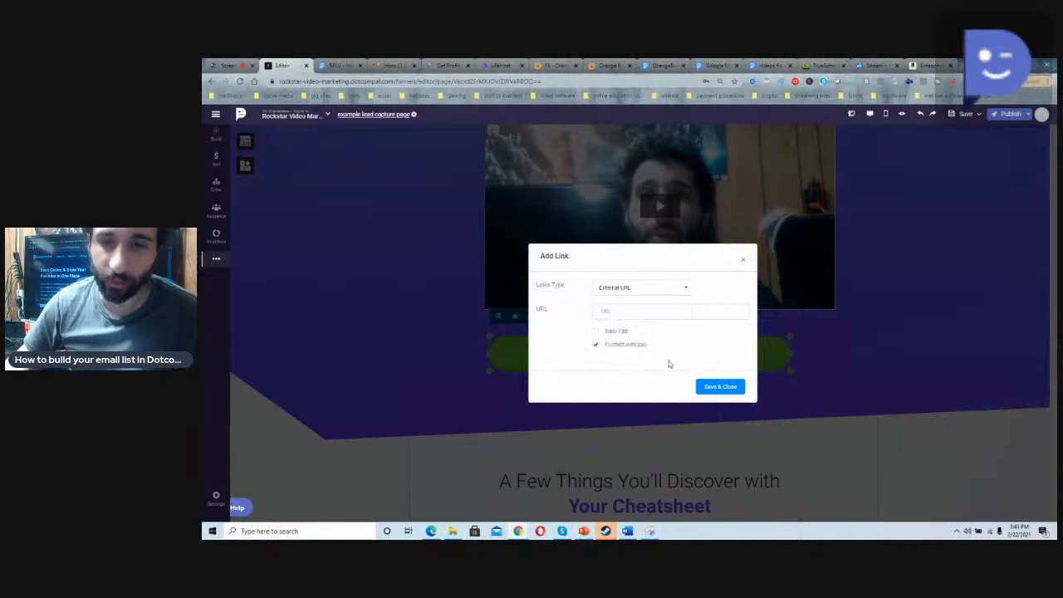
click(744, 263)
Step: Change "Cheatsheet" to "Course" in the "A Few Things You'll Discover with" heading
scroll(499, 349, down, 1)
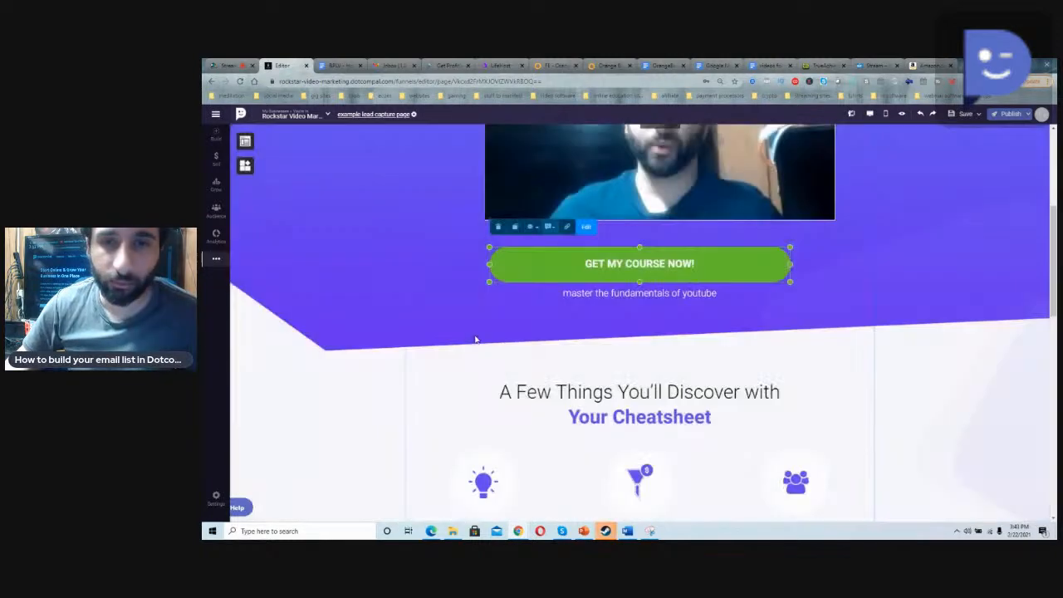
scroll(536, 366, down, 2)
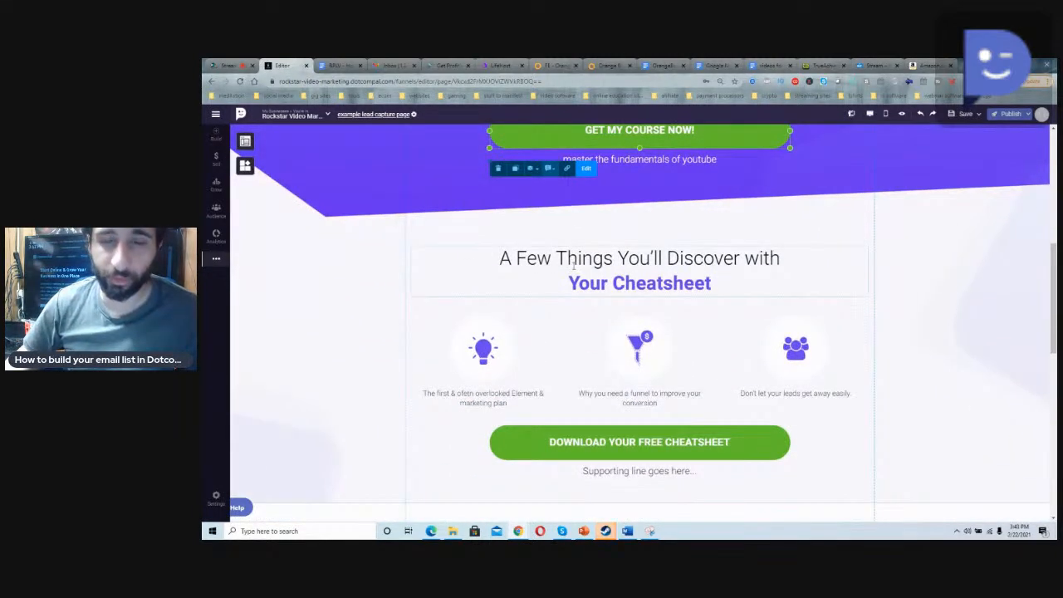
click(573, 265)
triple_click(593, 267)
click(580, 283)
scroll(569, 321, down, 3)
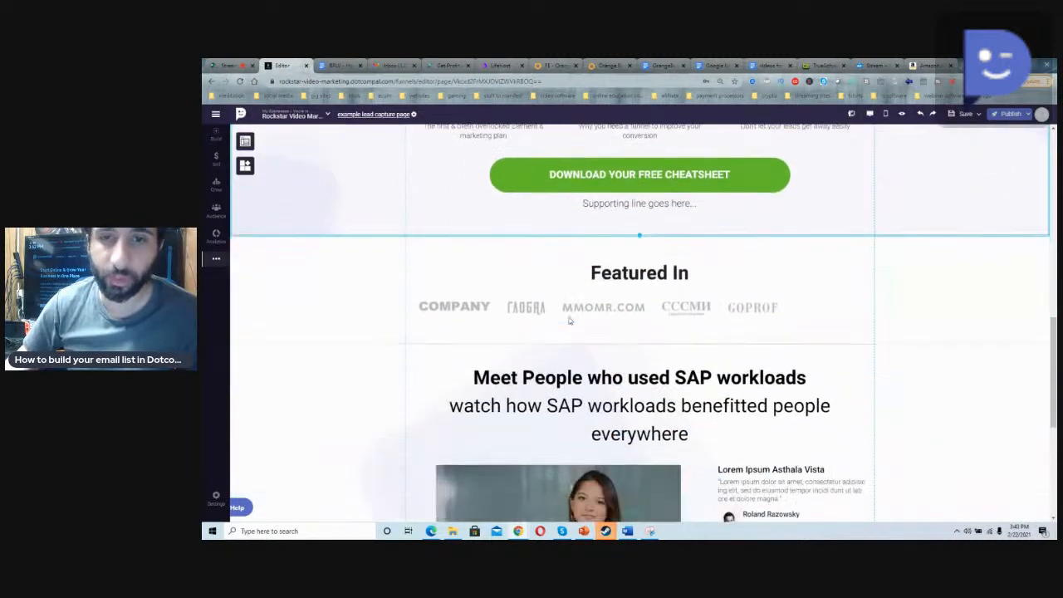
scroll(569, 320, up, 2)
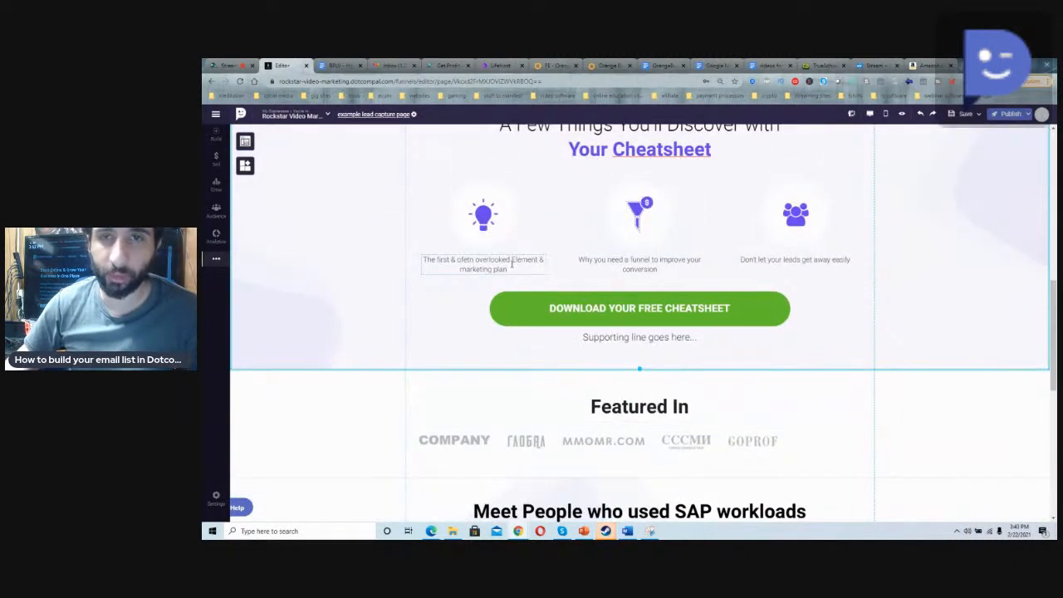
triple_click(511, 264)
scroll(540, 256, up, 3)
click(637, 287)
click(638, 286)
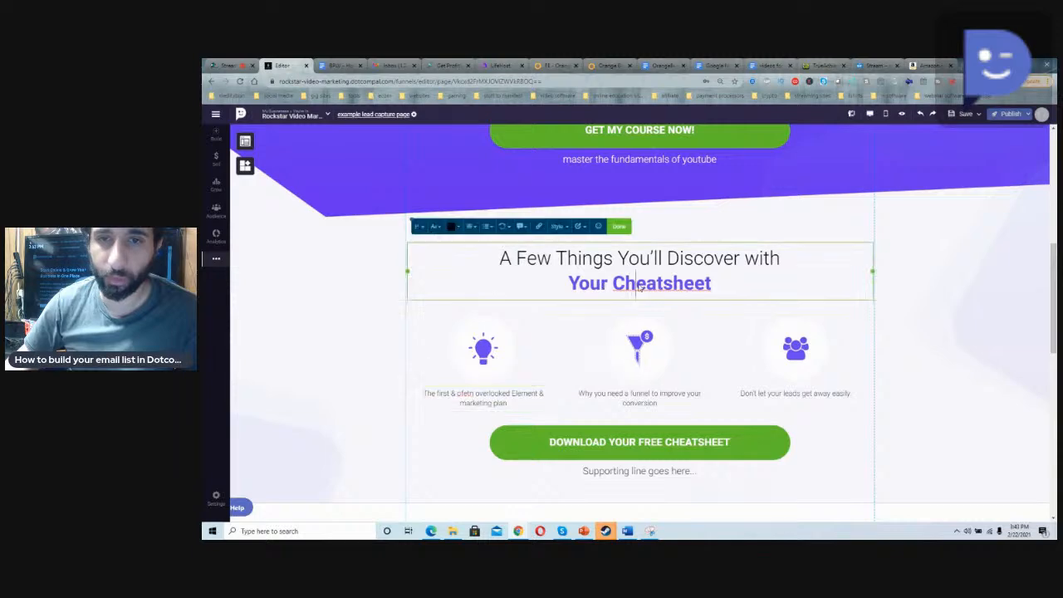
double_click(639, 286)
text(Course)
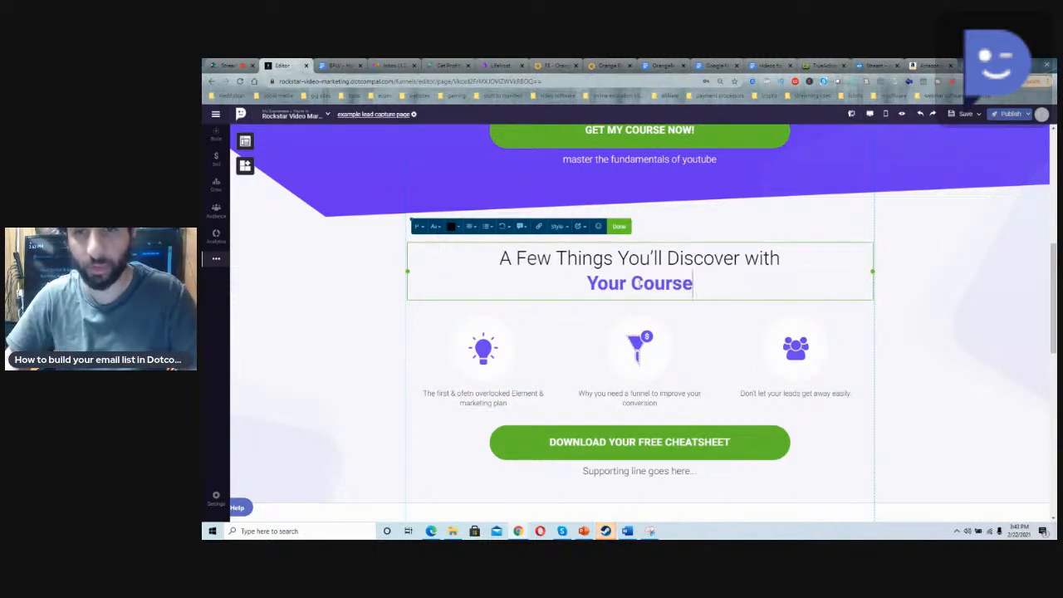
Step: Replace the caption under the light bulb icon with "Learn how to do video seo"
scroll(582, 265, up, 6)
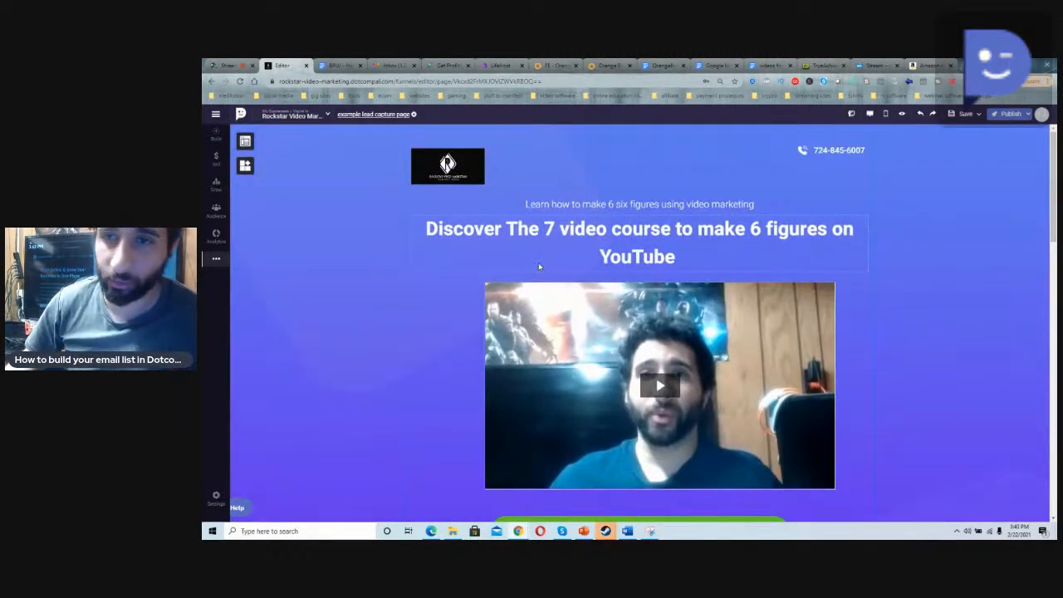
scroll(534, 261, down, 6)
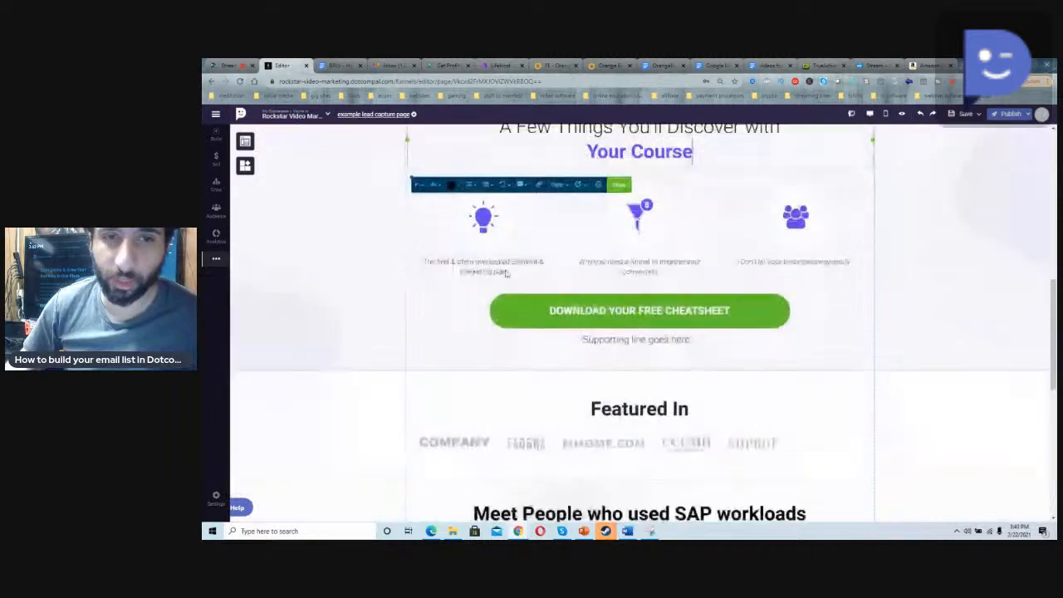
triple_click(487, 265)
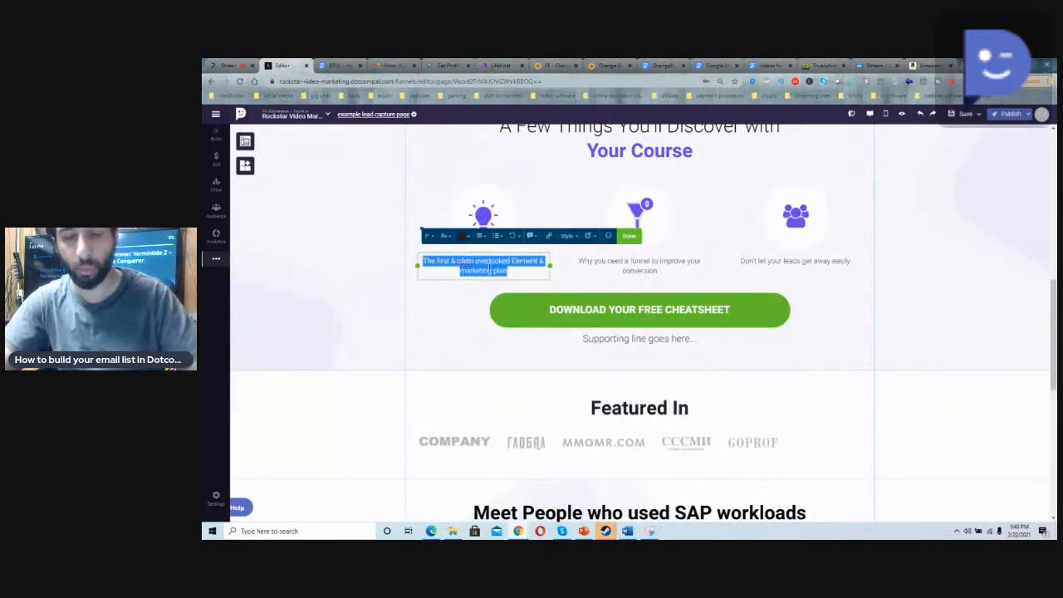
text(Lea)
text(rn how to make mone)
key(BackSpace)
key(BackSpace)
key(BackSpace)
key(BackSpace)
key(BackSpace)
key(BackSpace)
key(BackSpace)
key(BackSpace)
key(BackSpace)
text(do video seo)
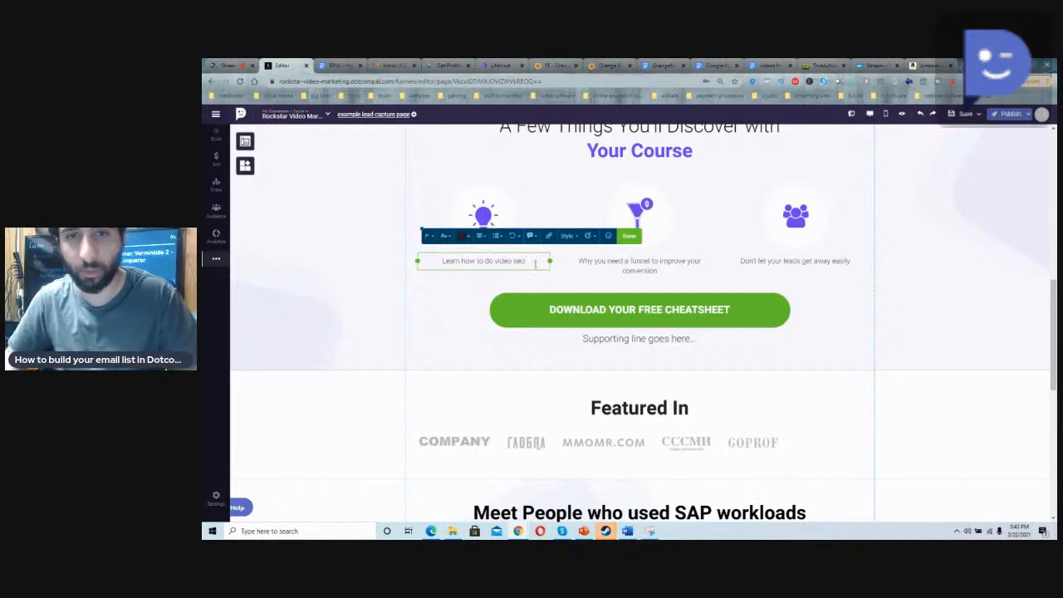
Step: Replace the caption under the funnel icon with "learn how to write a great title"
triple_click(597, 264)
text(e)
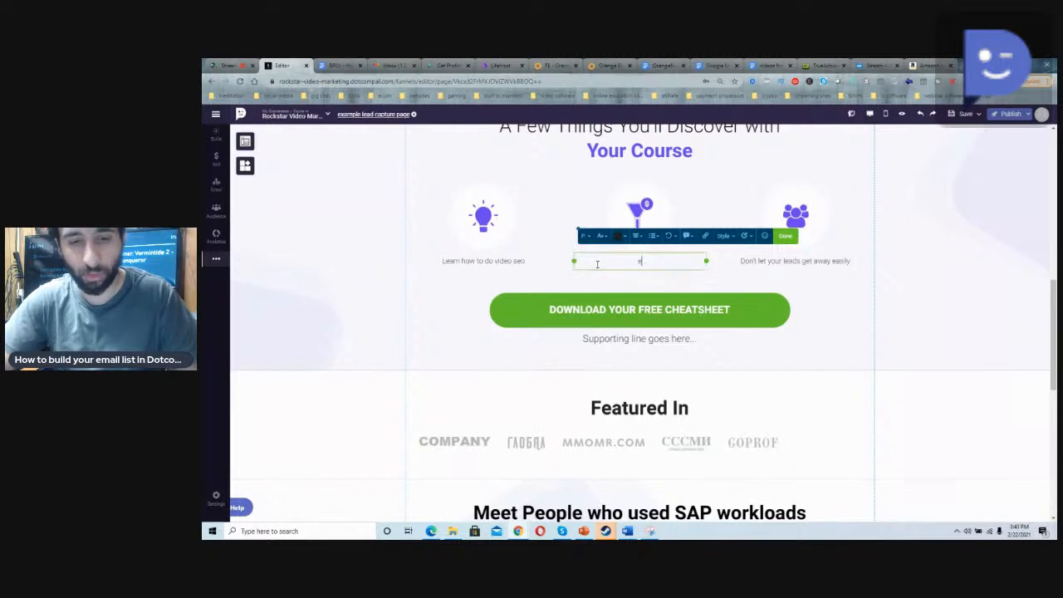
text(earn how to)
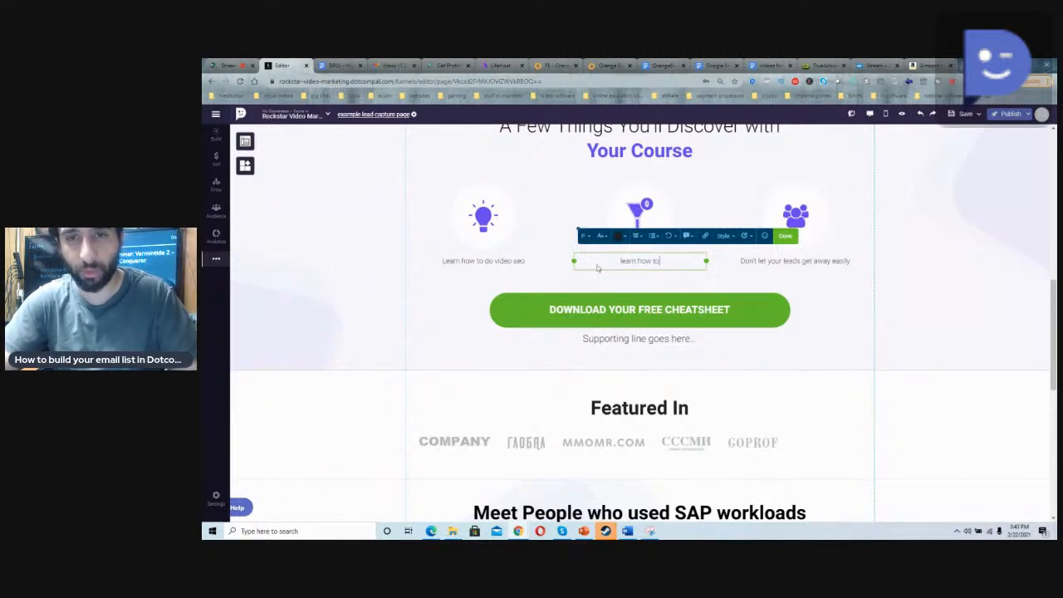
text( write)
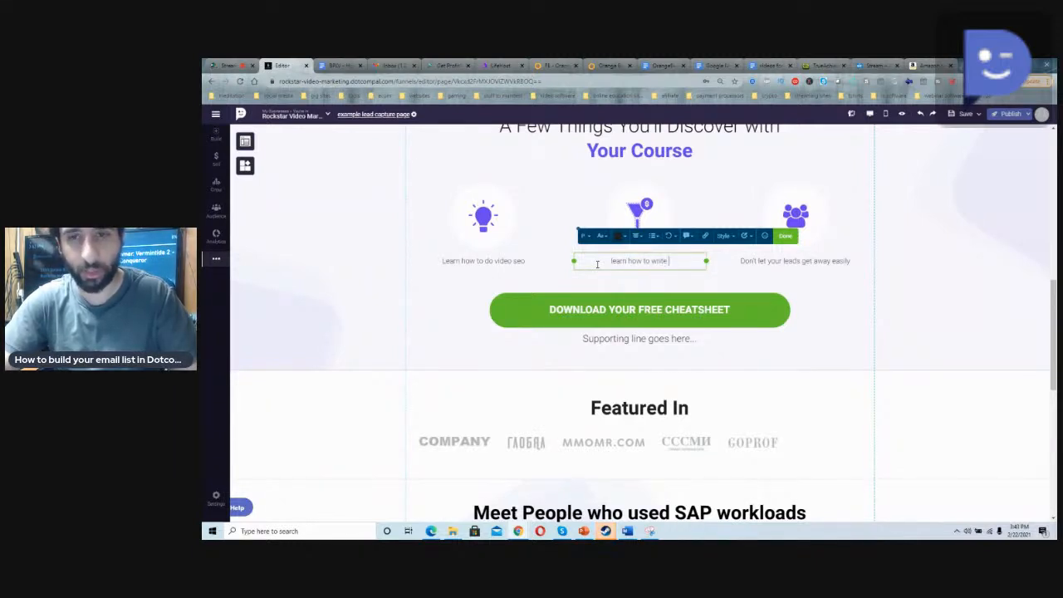
text( a great title)
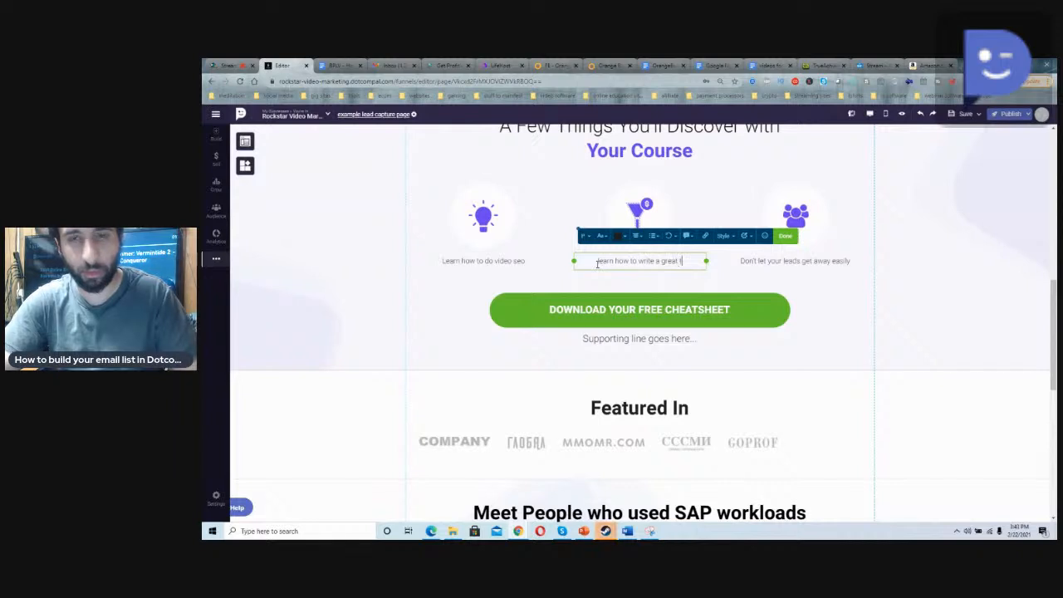
Step: Replace the caption under the people icon with "learn how to write an effective description"
triple_click(756, 265)
key(BackSpace)
text(learn how)
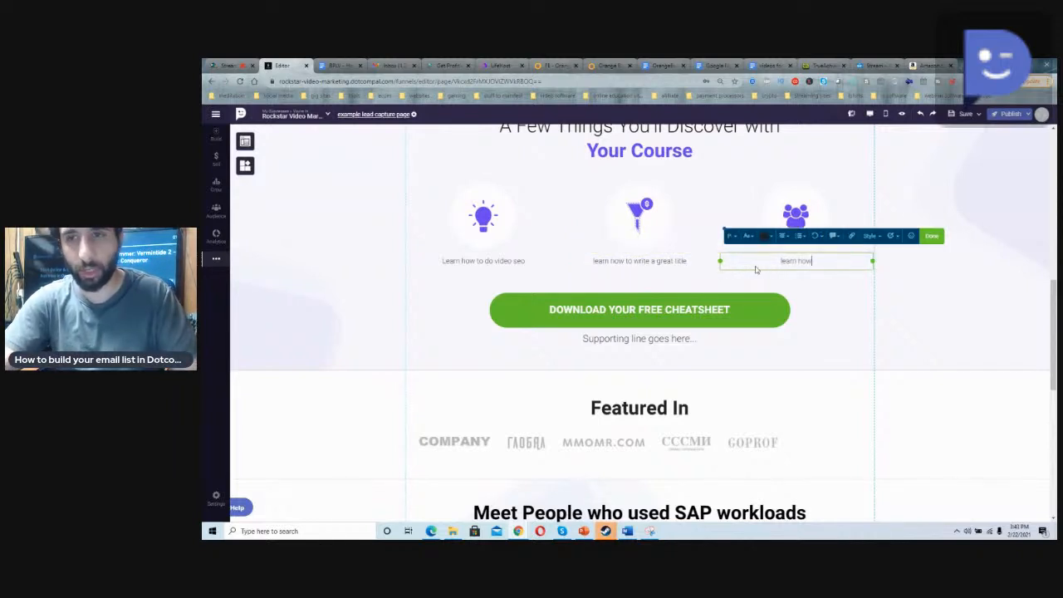
text( to write a)
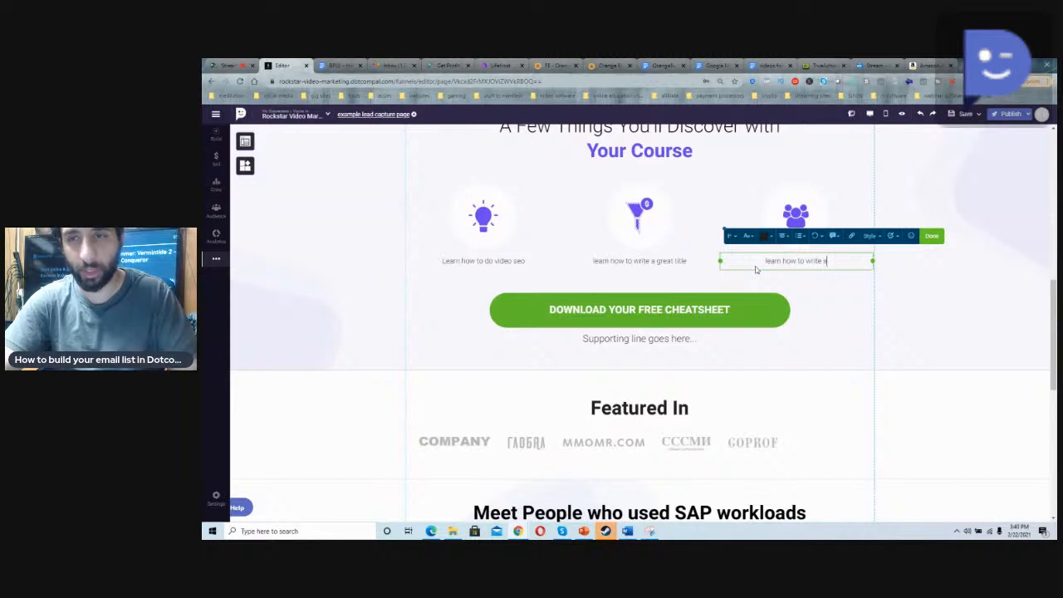
text(n effective description)
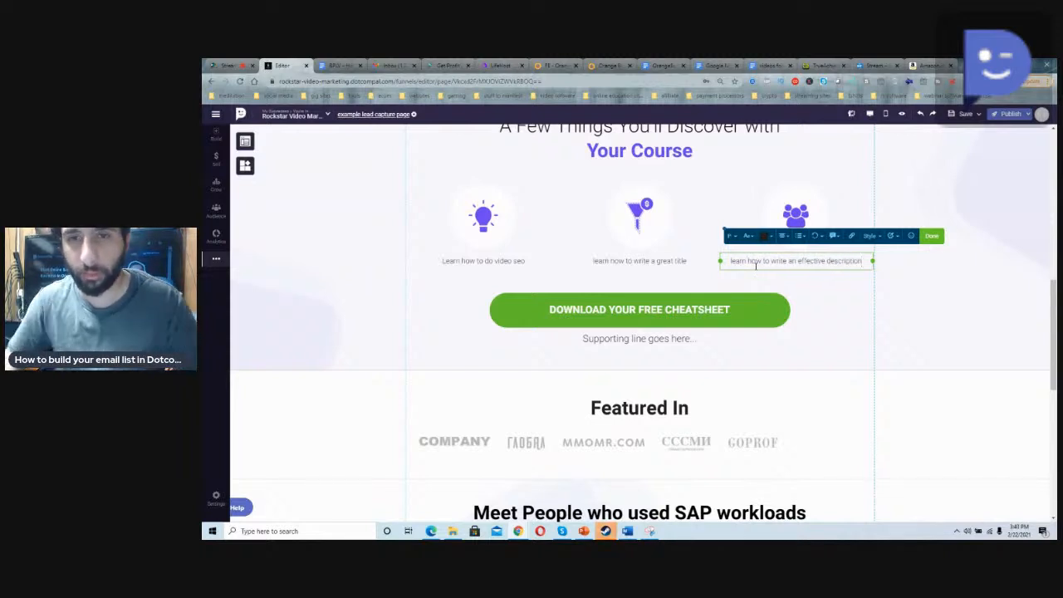
Step: Replace the "DOWNLOAD YOUR FREE CHEATSHEET" text on the button below the three icons with "GET MY COURSE NOW"
scroll(706, 307, up, 2)
scroll(671, 301, up, 2)
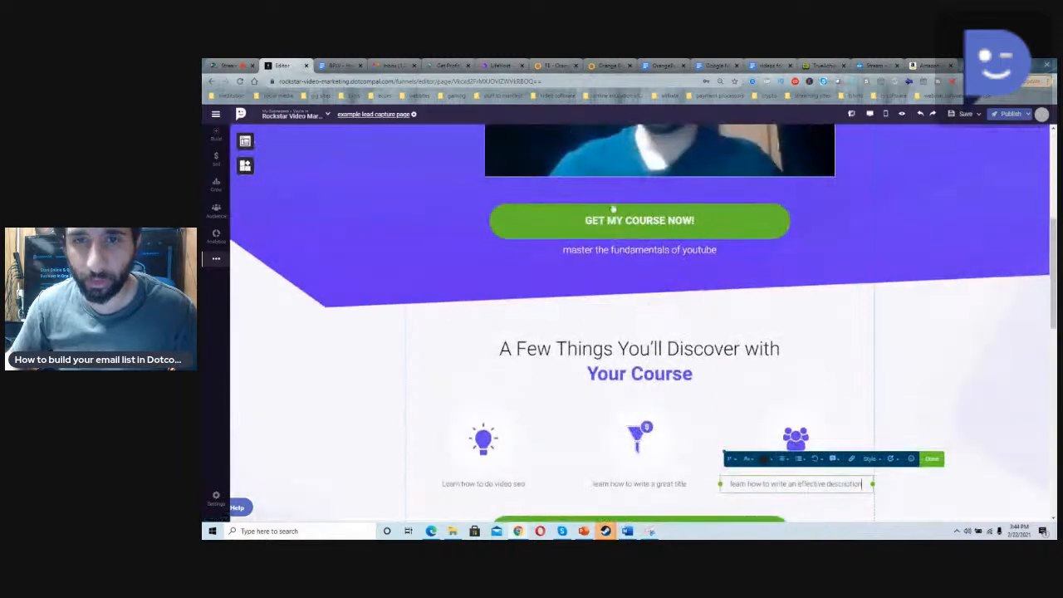
scroll(640, 241, down, 4)
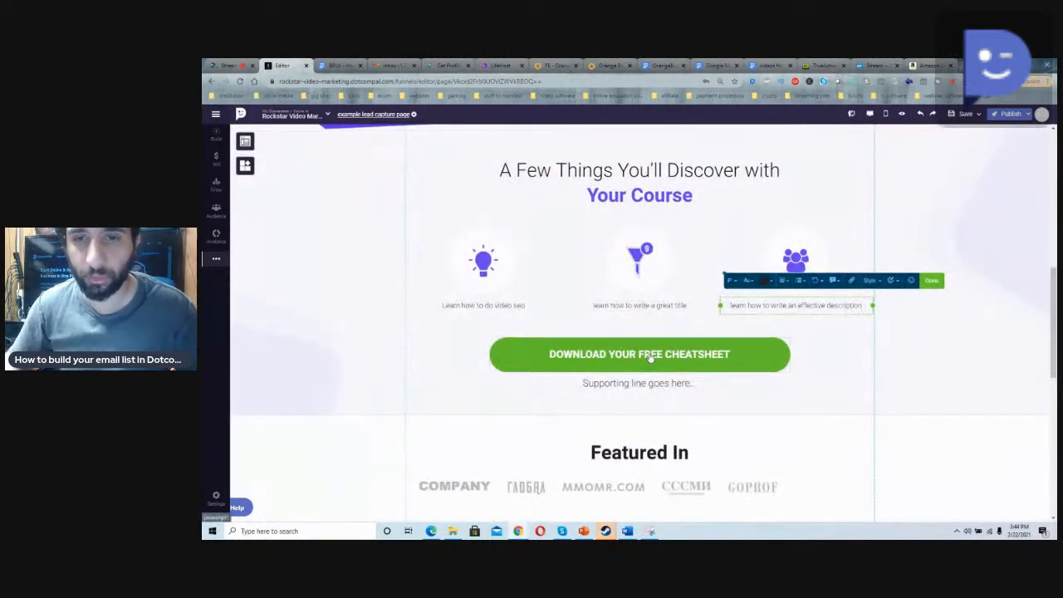
click(656, 355)
click(554, 321)
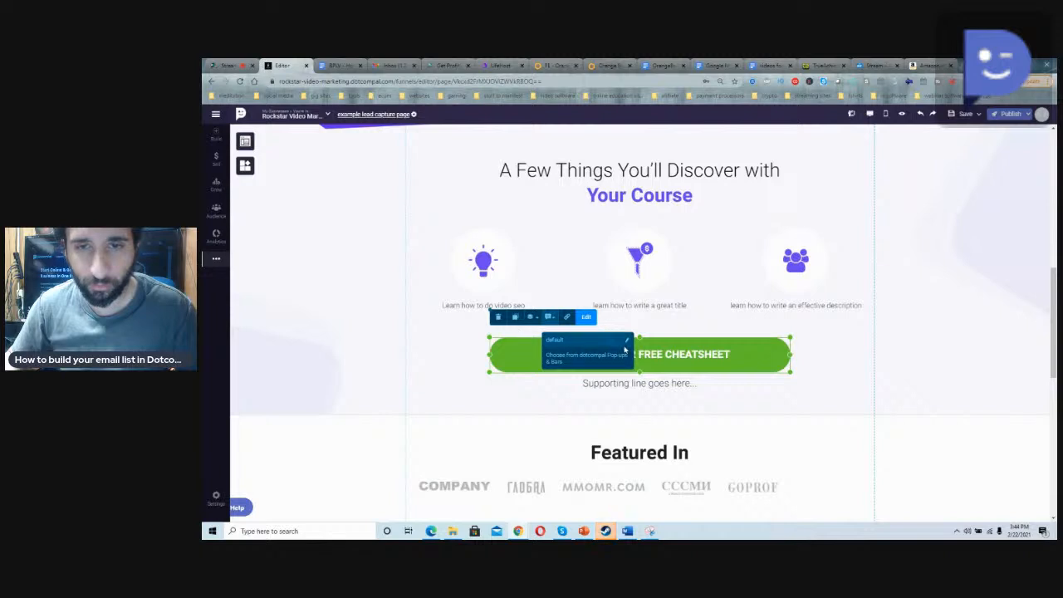
click(658, 356)
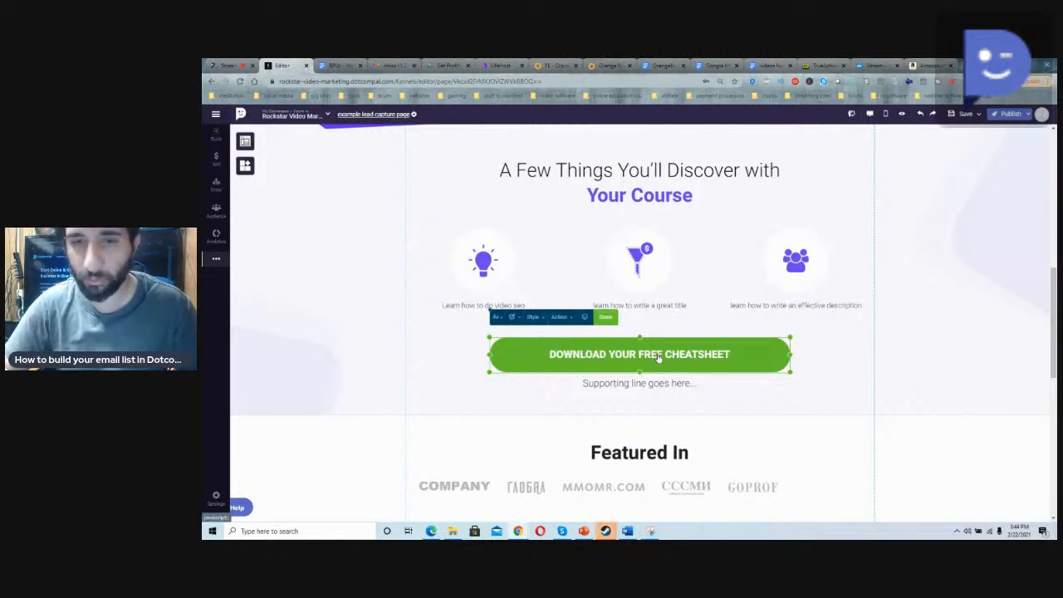
key(BackSpace)
key(BackSpace)
key(BackSpace)
key(BackSpace)
key(BackSpace)
key(BackSpace)
key(BackSpace)
key(BackSpace)
key(BackSpace)
key(BackSpace)
key(BackSpace)
key(BackSpace)
key(BackSpace)
key(BackSpace)
key(BackSpace)
key(BackSpace)
key(BackSpace)
key(BackSpace)
key(BackSpace)
key(BackSpace)
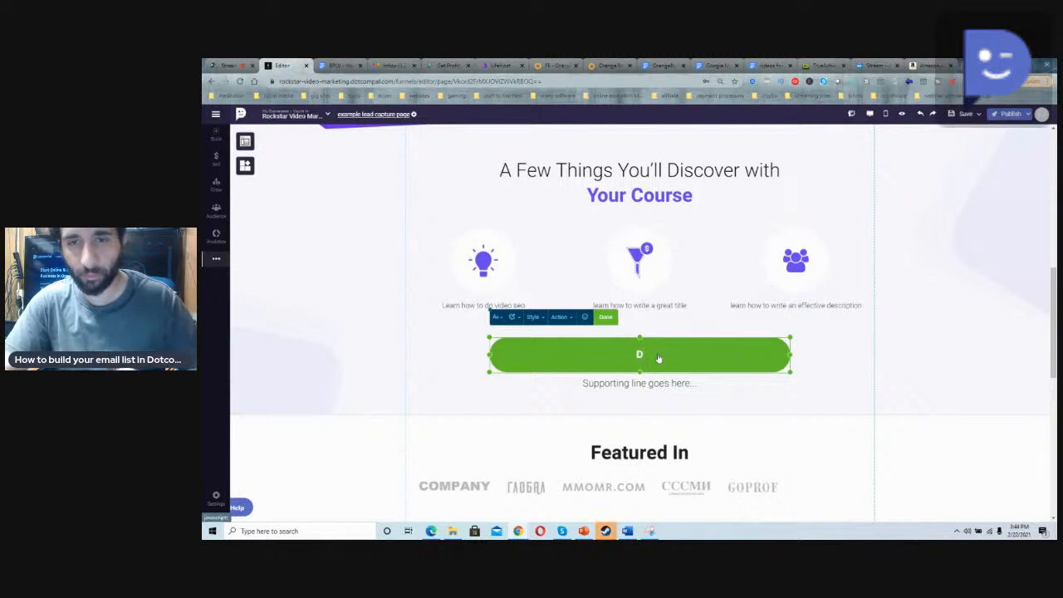
key(BackSpace)
text(GET MY COURSE NOW)
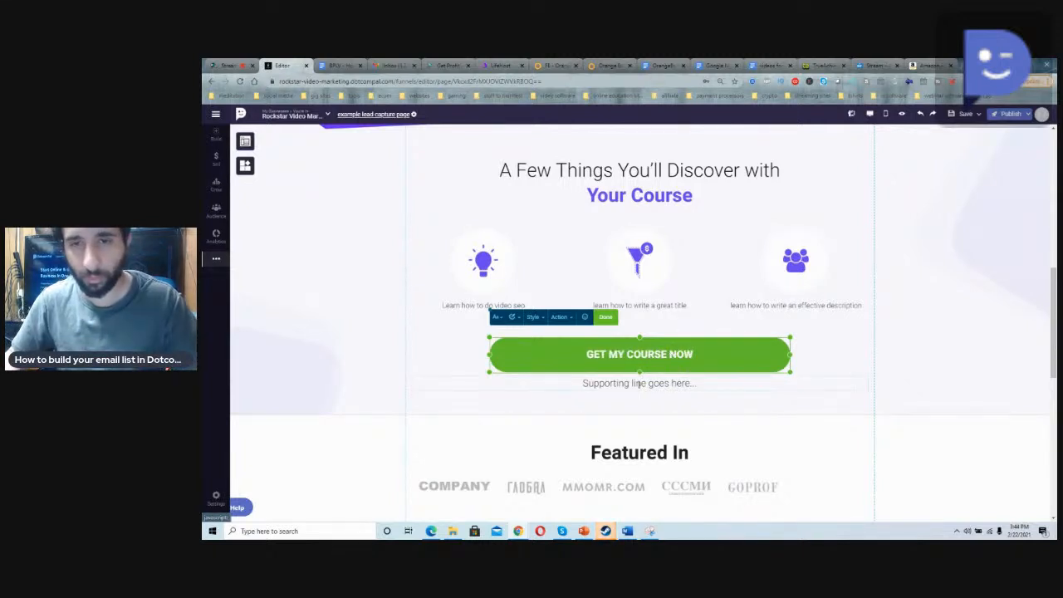
Step: Replace the supporting line below that button with "learn the fundamentals of youtube"
double_click(653, 384)
text(lea)
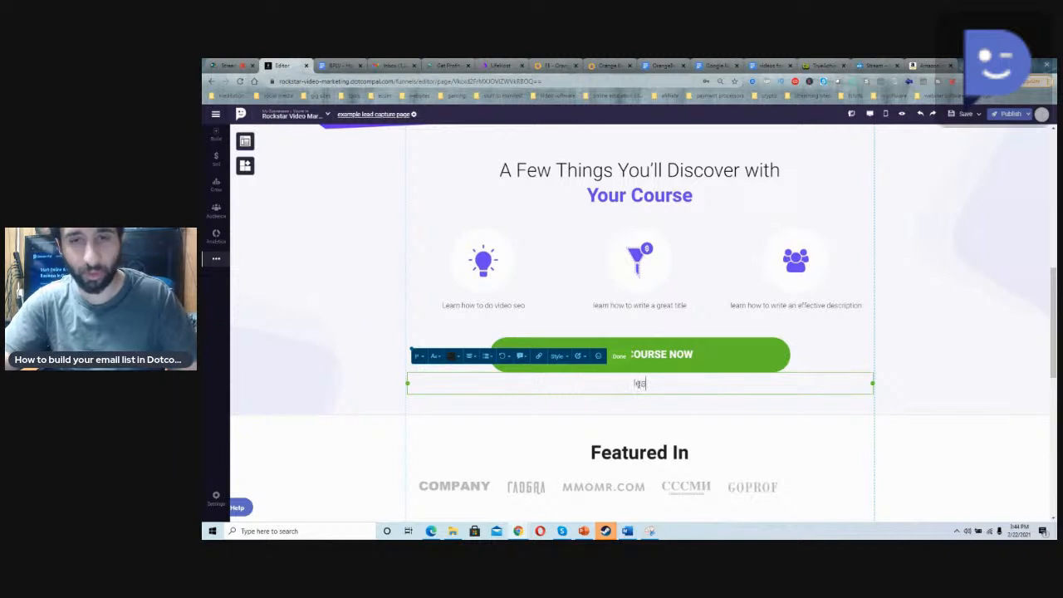
text(rn the fundam)
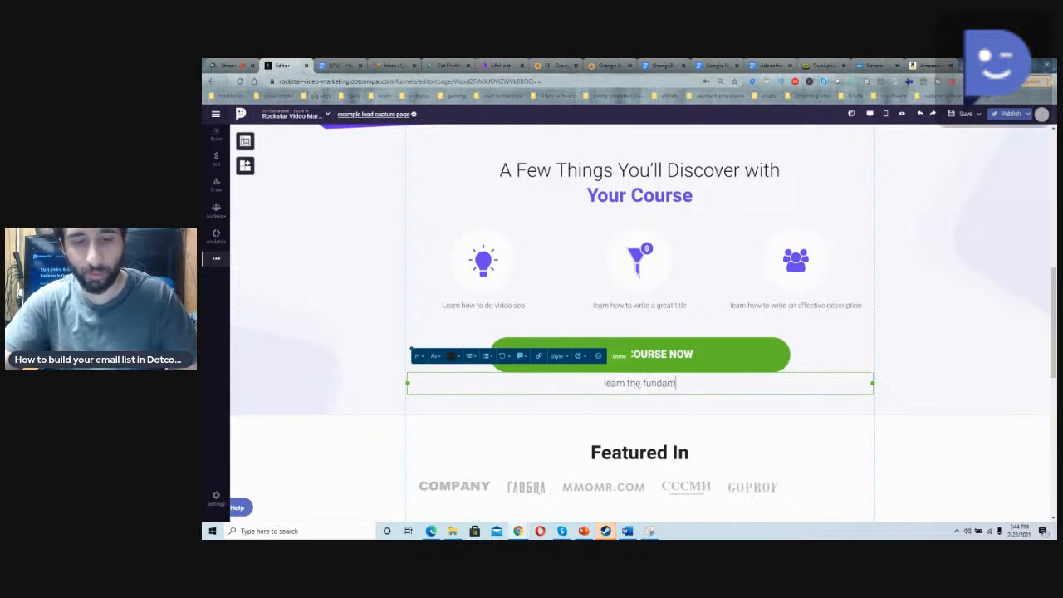
text(entals of youtube)
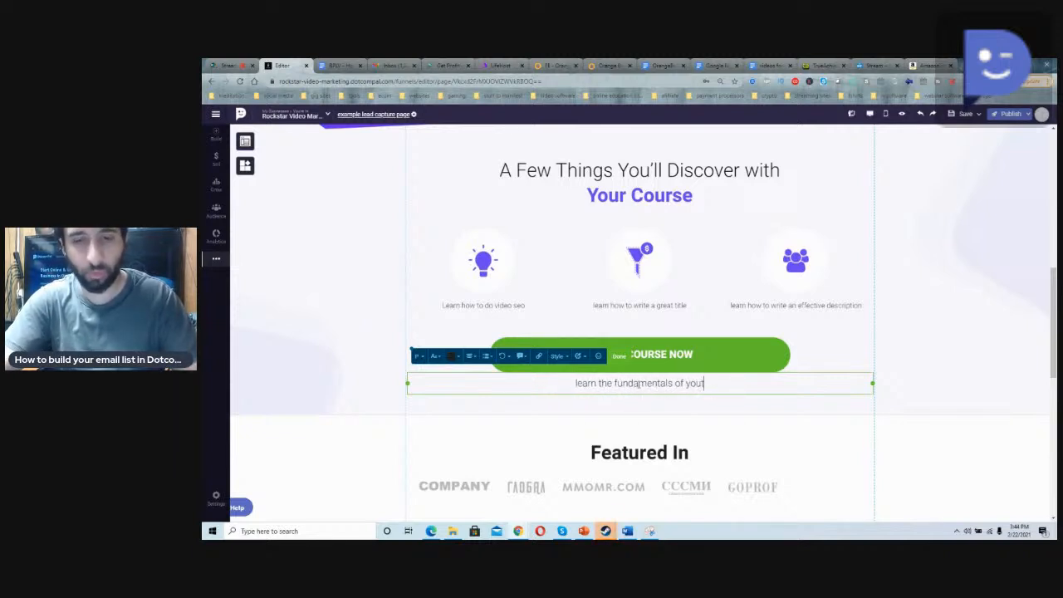
click(567, 431)
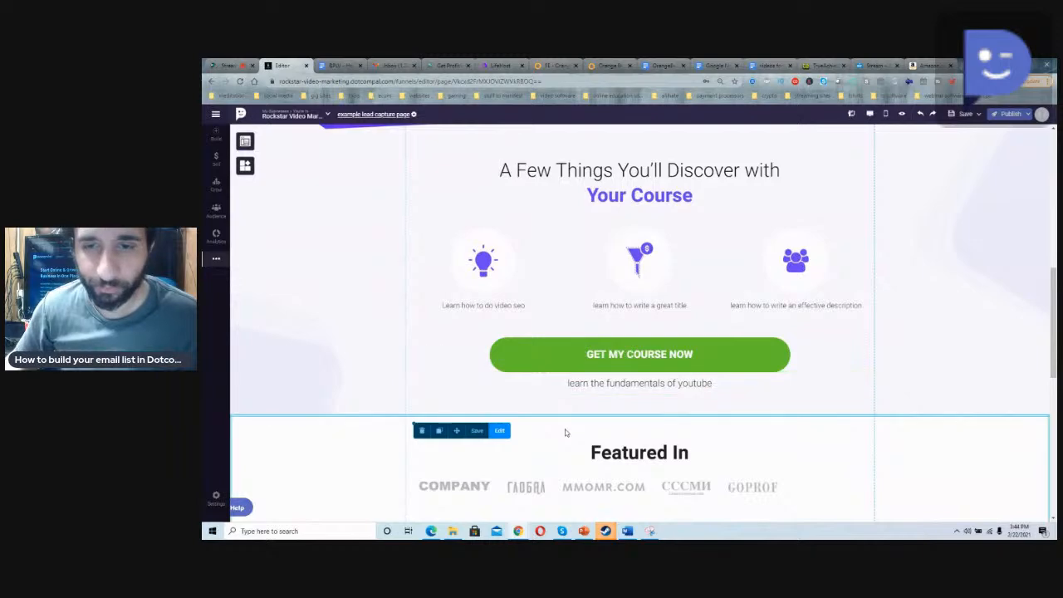
Step: Review the landing page from the Featured In section down to the footer, plus the available page elements
scroll(498, 357, down, 3)
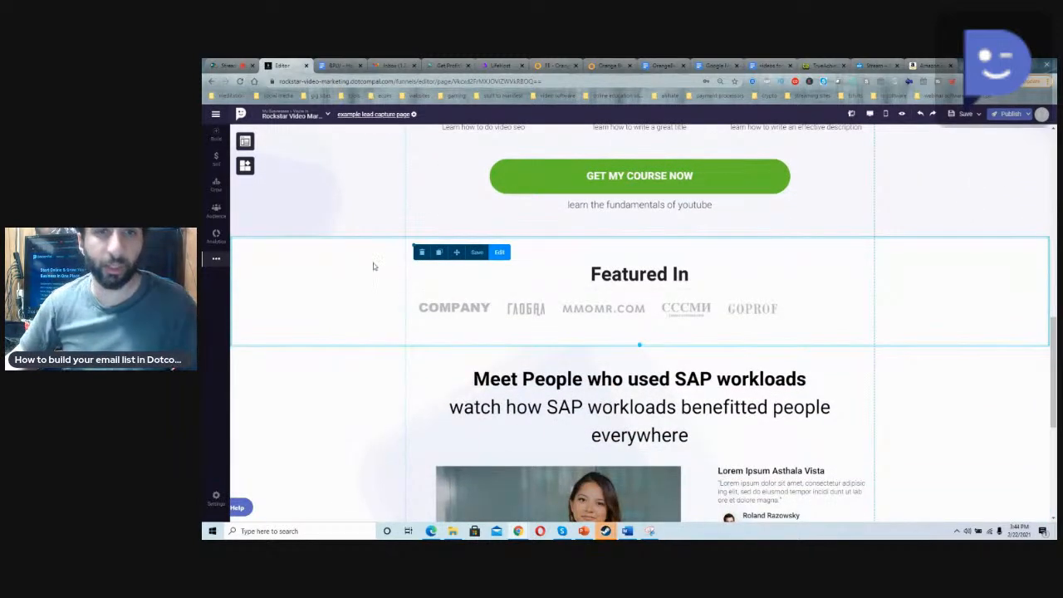
scroll(390, 310, down, 5)
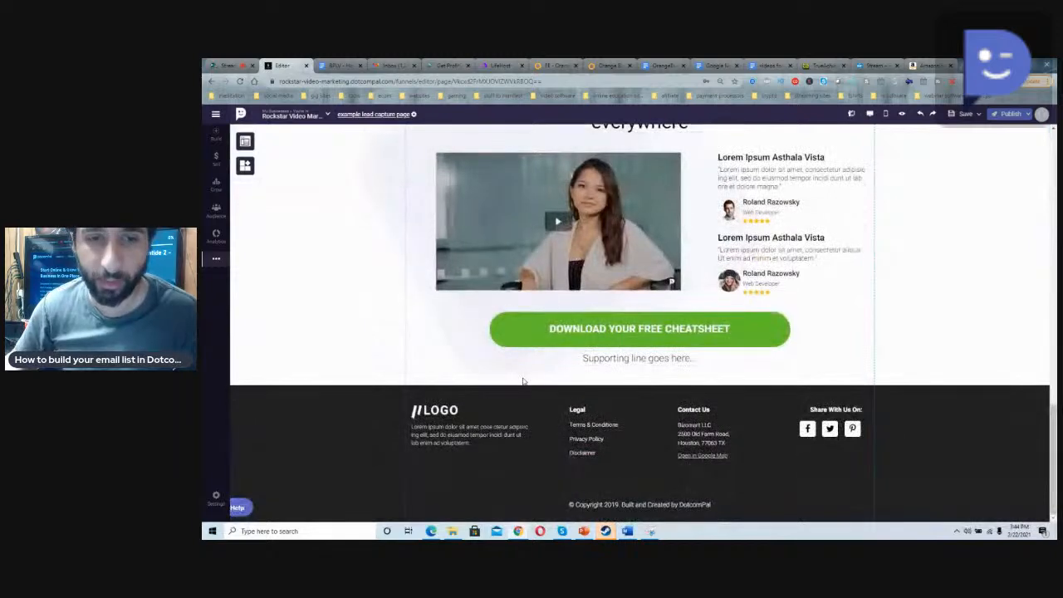
scroll(504, 414, up, 15)
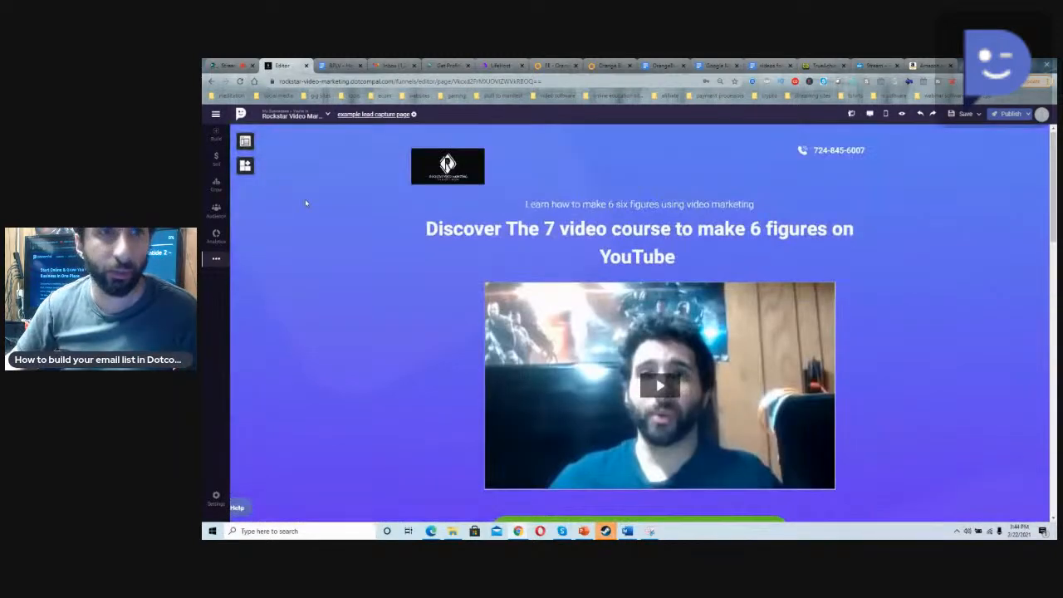
click(245, 143)
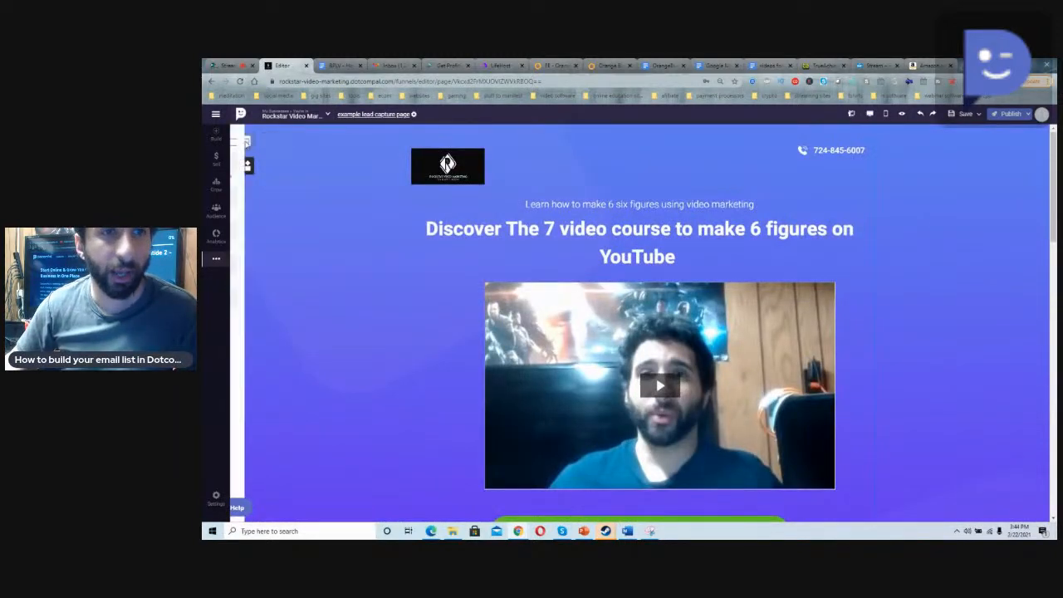
click(336, 185)
scroll(408, 265, down, 8)
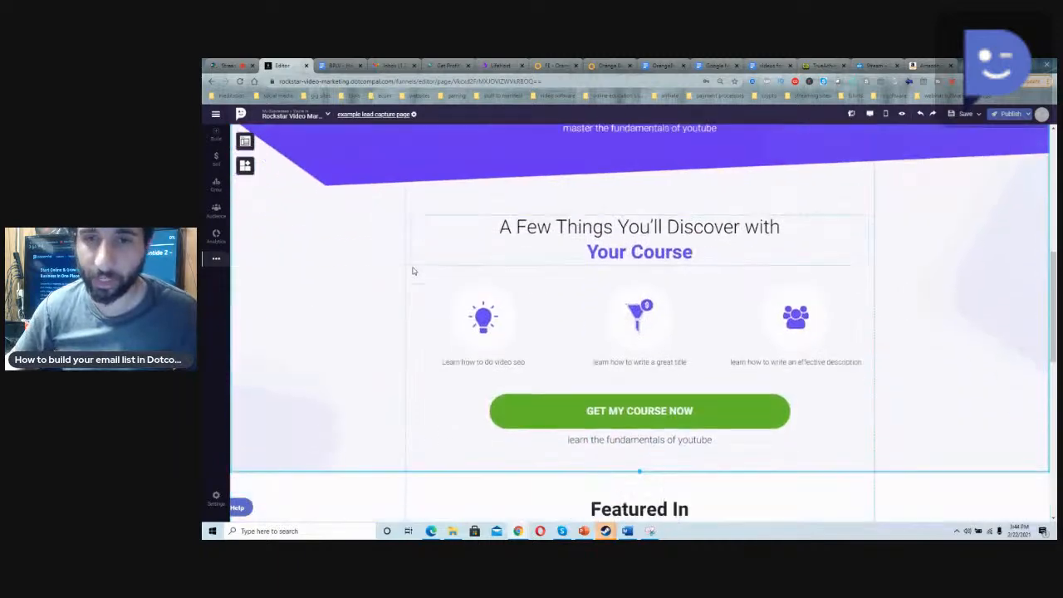
scroll(412, 271, up, 8)
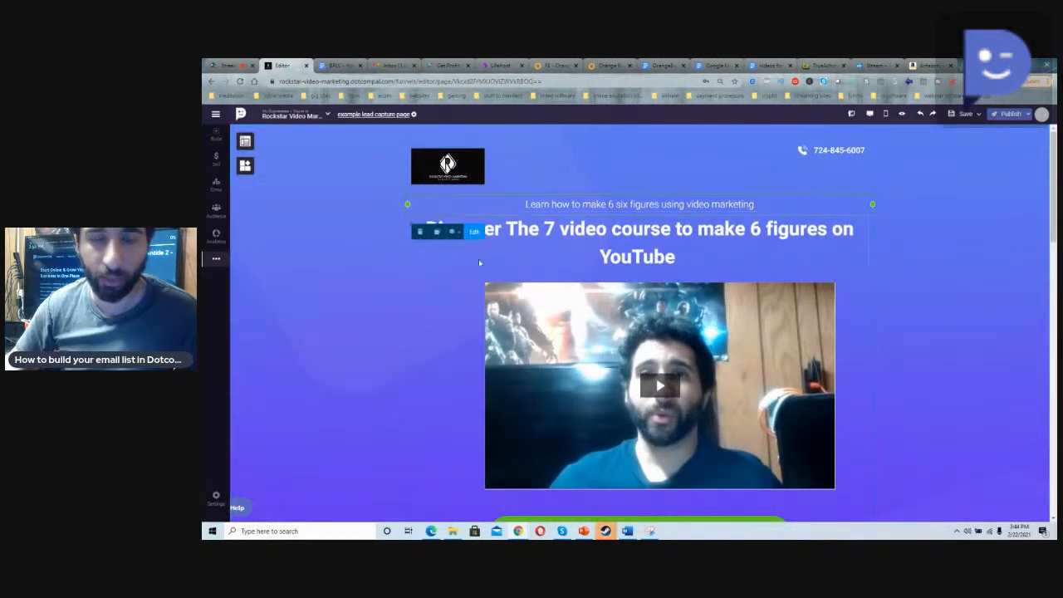
scroll(448, 309, down, 5)
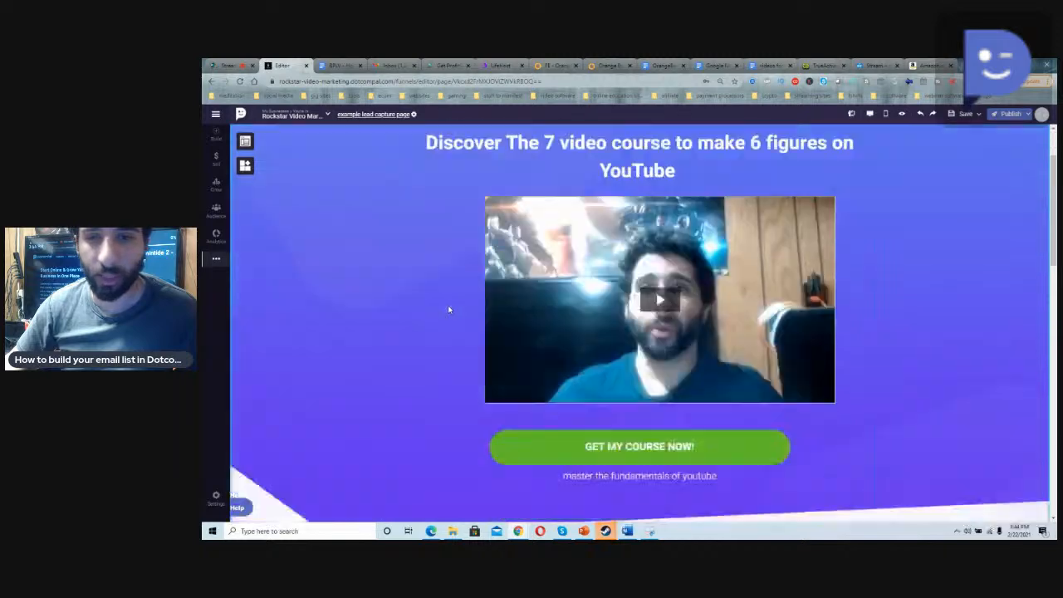
scroll(445, 306, up, 6)
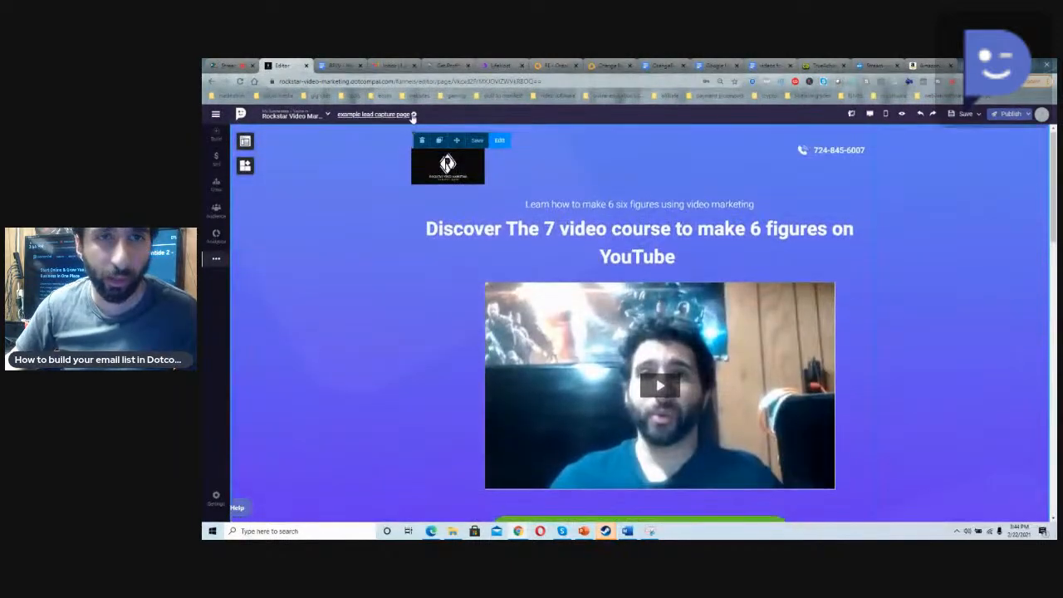
Step: Review the page settings for conversion goal, Google Analytics, Facebook remarketing, third-party JavaScript, SEO and cookie consent, and save them
click(413, 114)
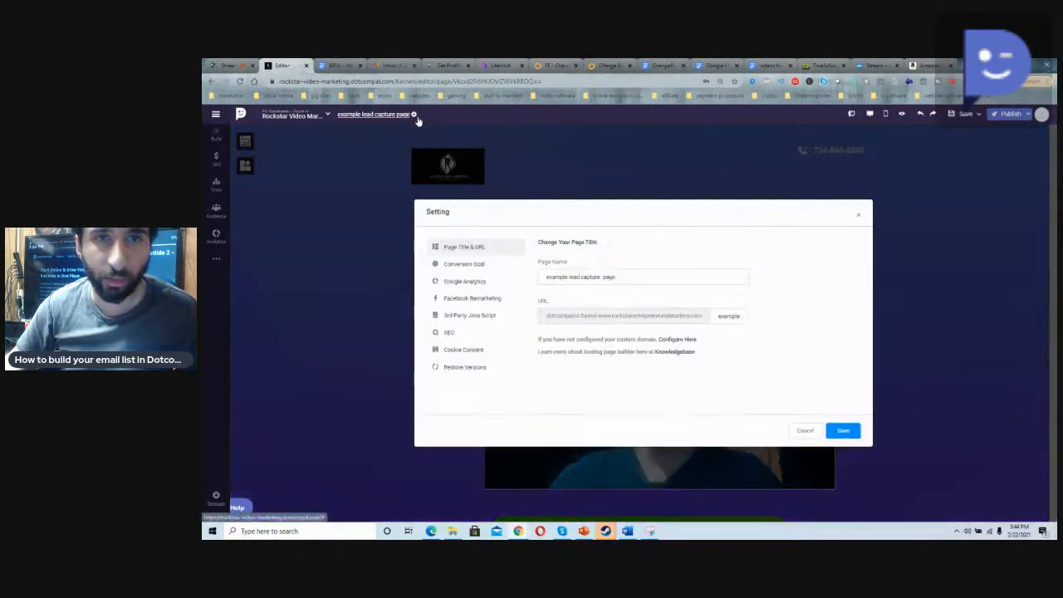
click(475, 265)
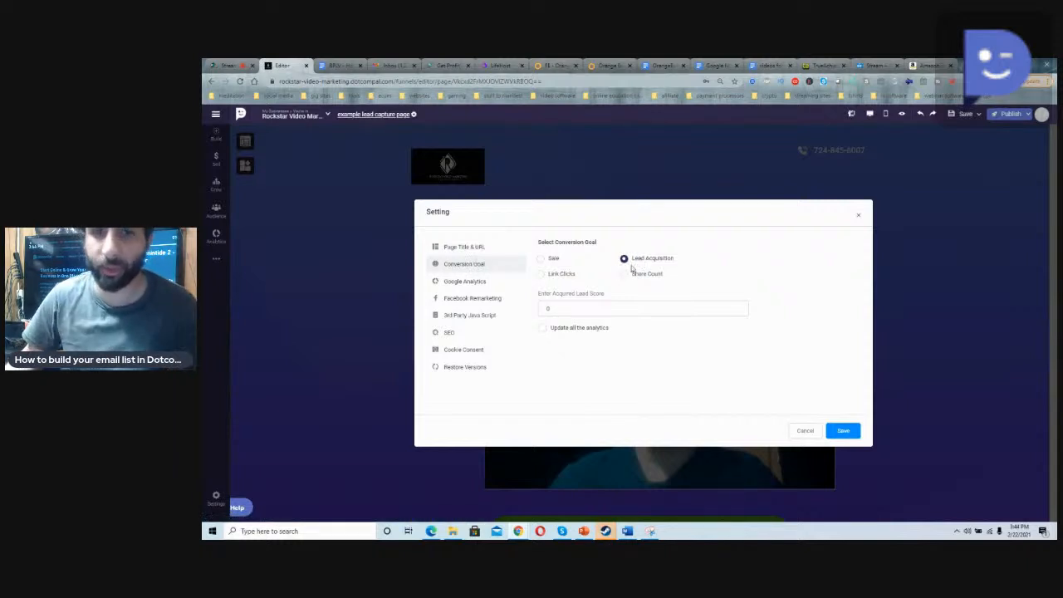
click(480, 284)
click(478, 298)
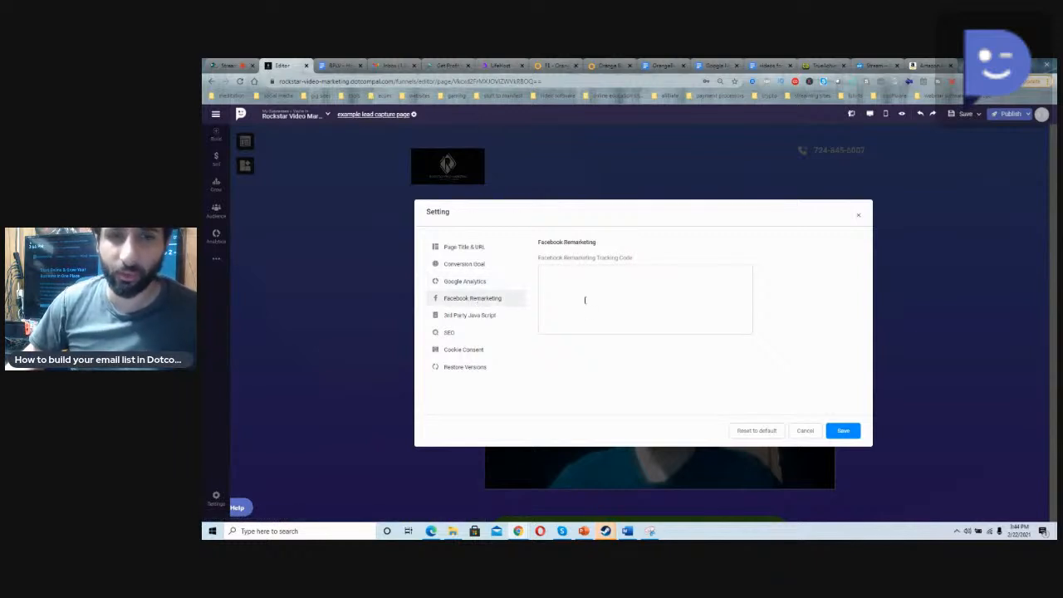
click(484, 316)
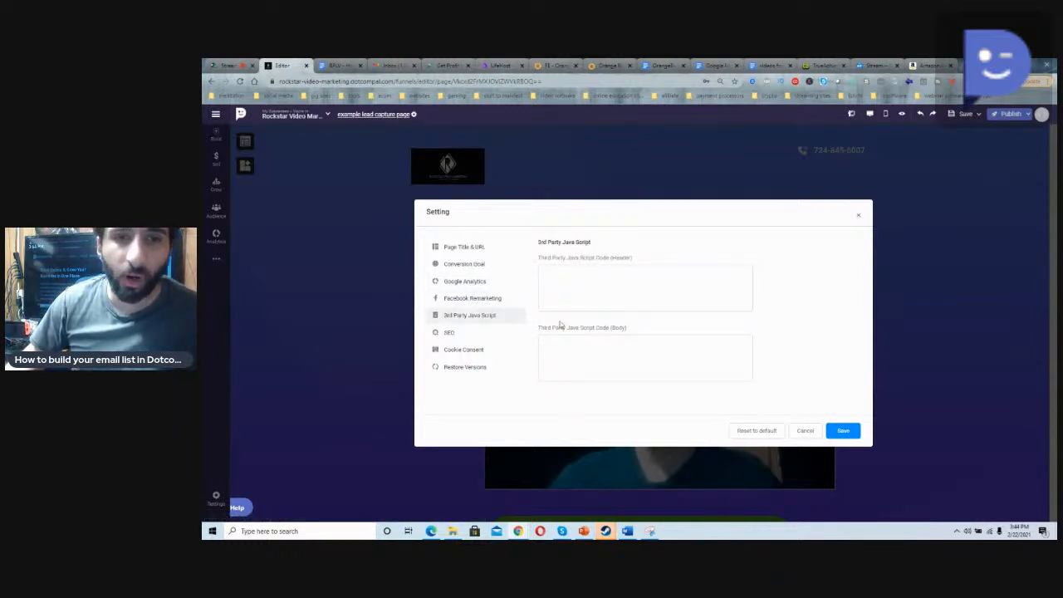
click(467, 333)
click(487, 356)
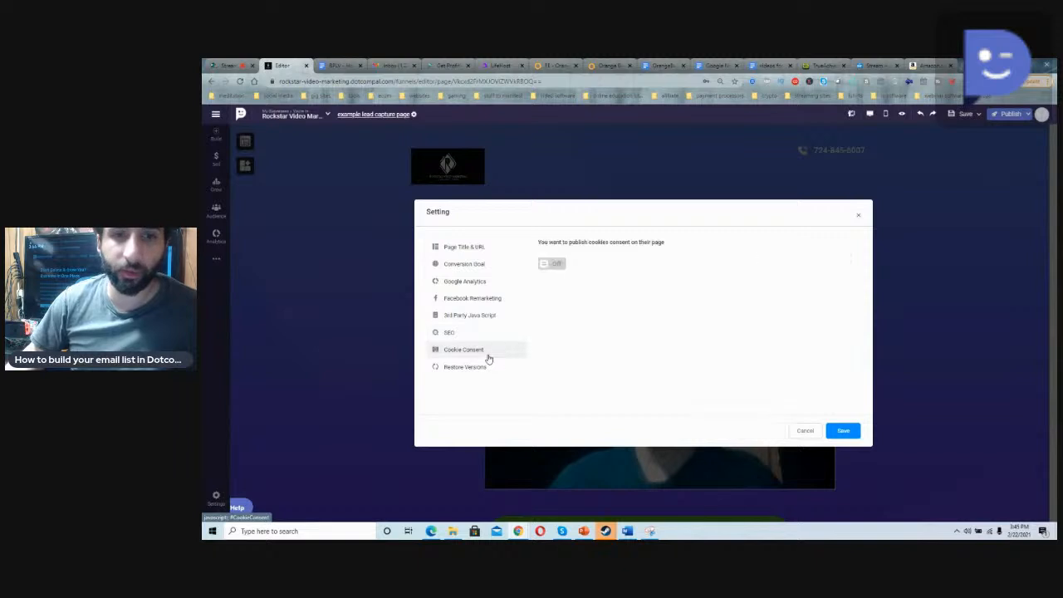
click(844, 432)
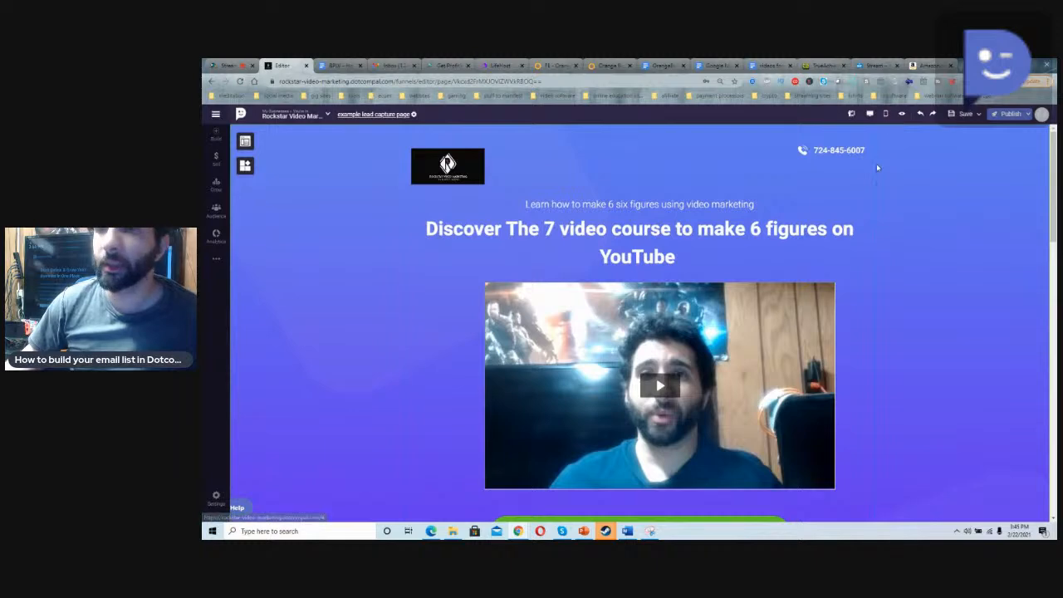
Step: In the mobile layout, place the logo below the headline and move the first course button and its supporting line up beneath it
click(886, 118)
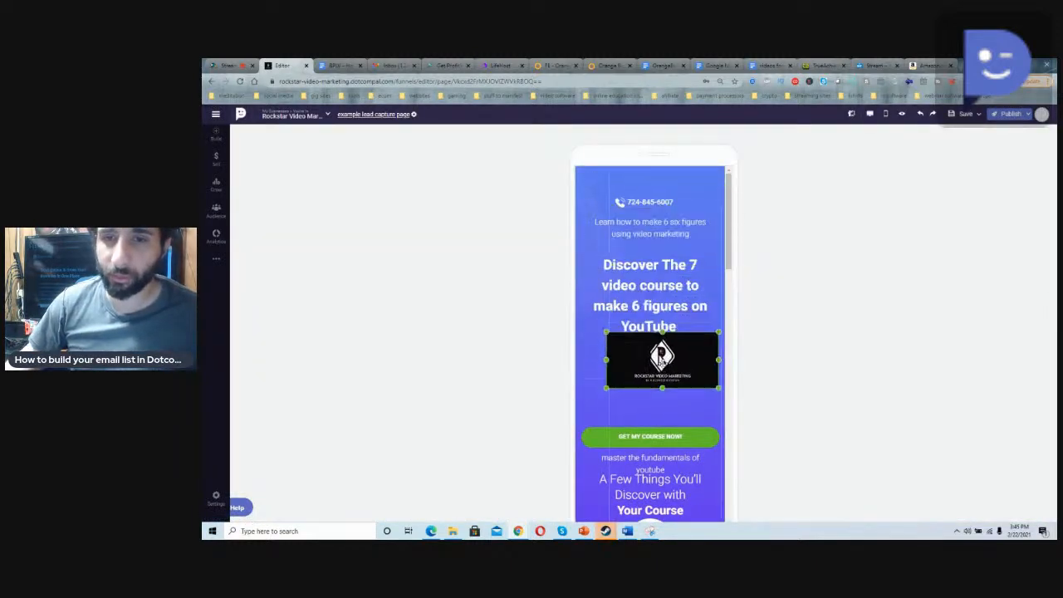
scroll(657, 361, down, 4)
scroll(657, 360, up, 3)
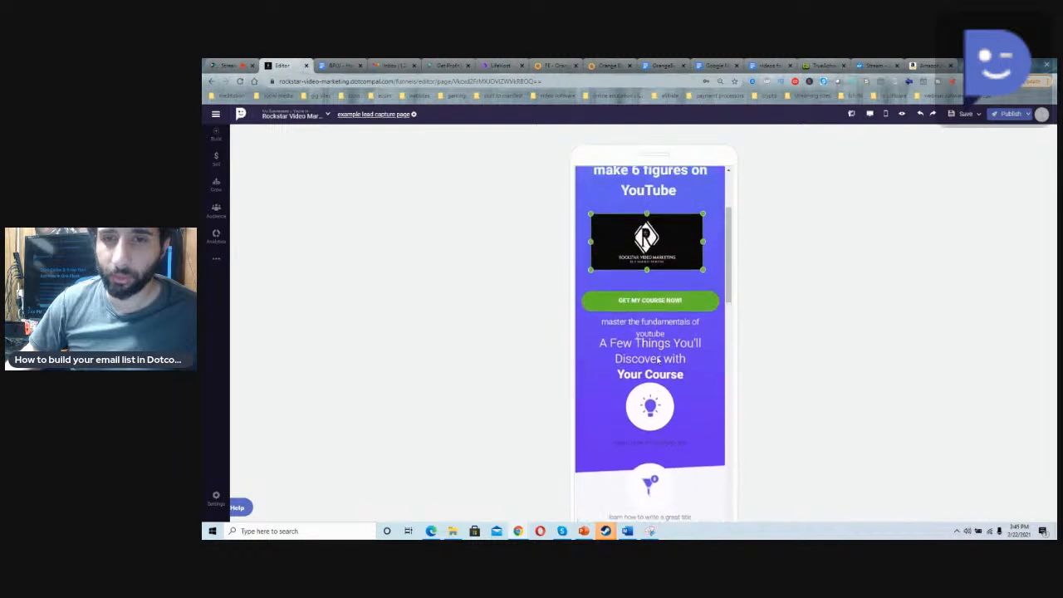
click(656, 350)
click(657, 325)
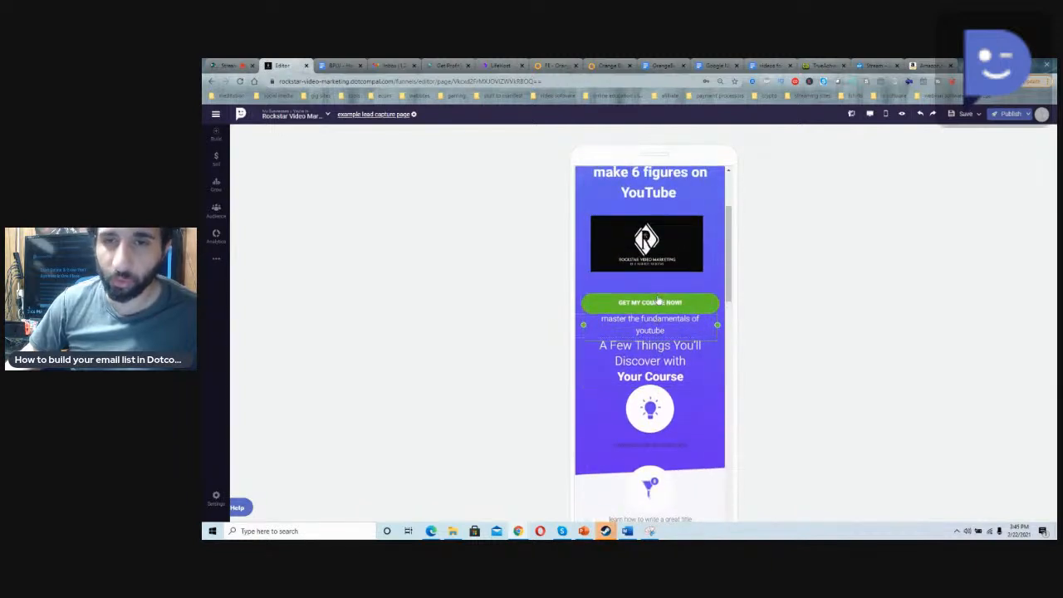
click(686, 307)
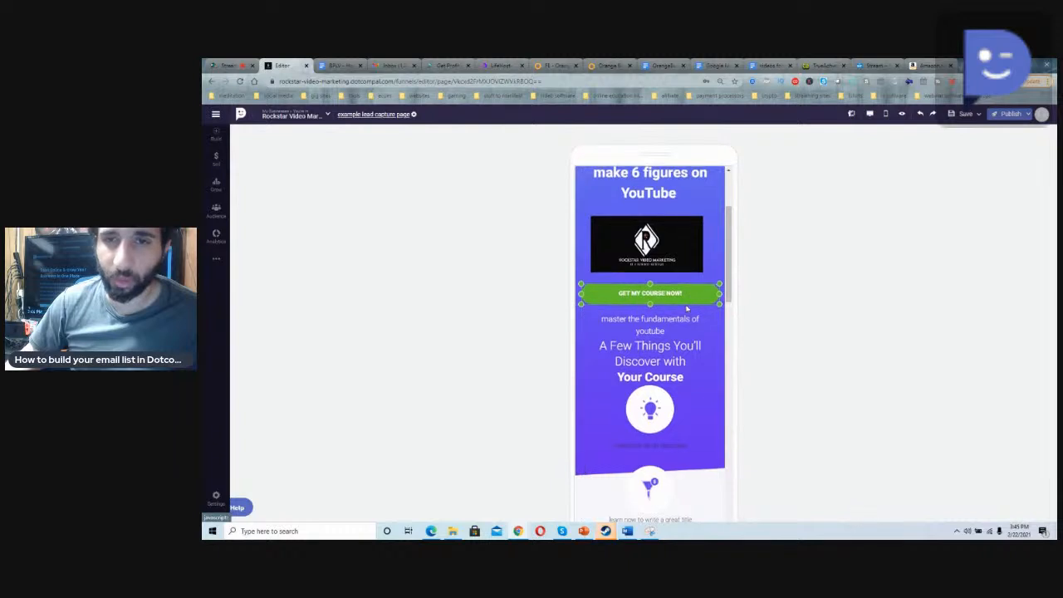
Step: Move the video in the mobile layout from below the second course button up to the area above "master the fundamentals of youtube"
scroll(686, 308, up, 2)
scroll(686, 308, down, 5)
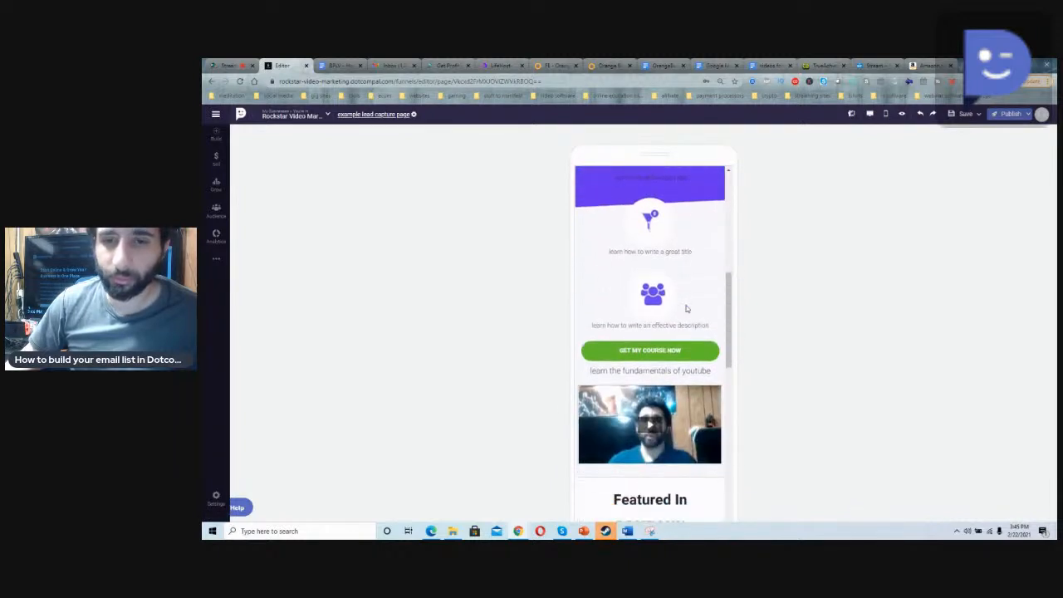
scroll(687, 308, down, 2)
drag(688, 323, 672, 151)
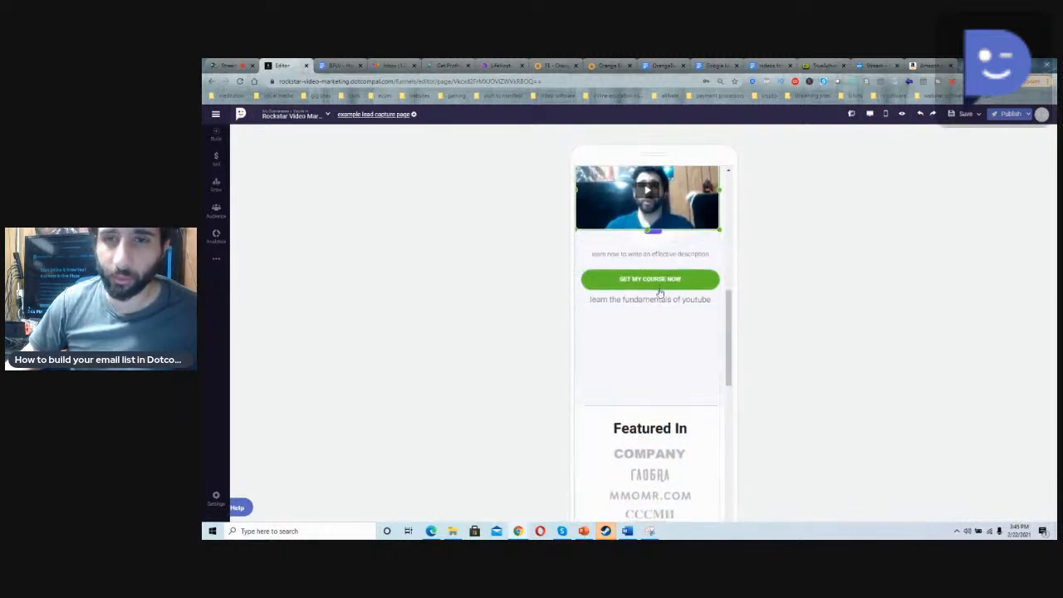
scroll(660, 288, up, 5)
drag(696, 459, 708, 214)
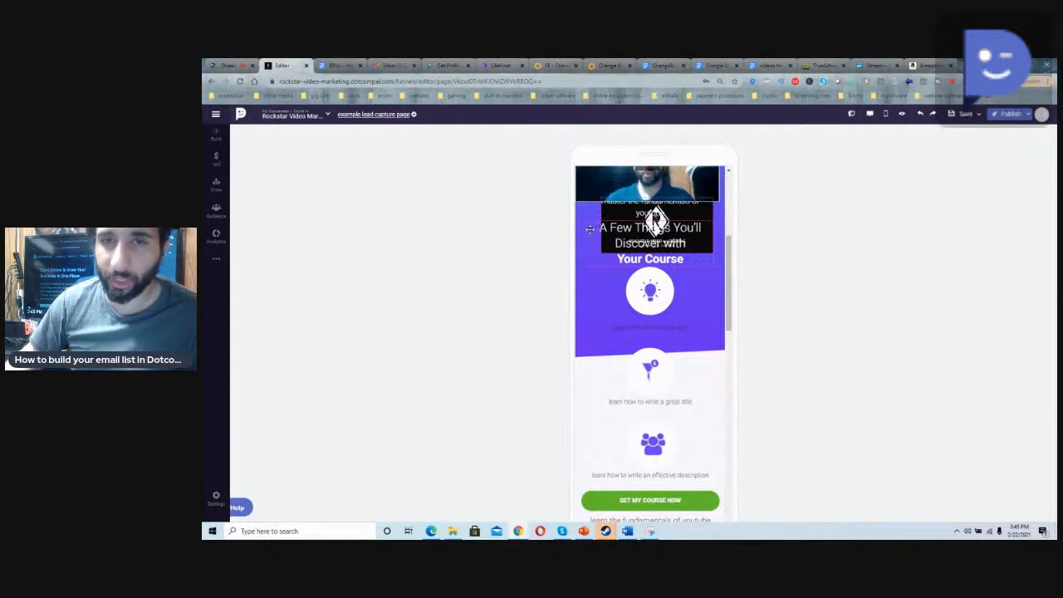
Step: Move the logo clear of the "A Few Things You'll Discover with Your Course" heading and centre the heading above the light bulb icon
drag(581, 225, 619, 383)
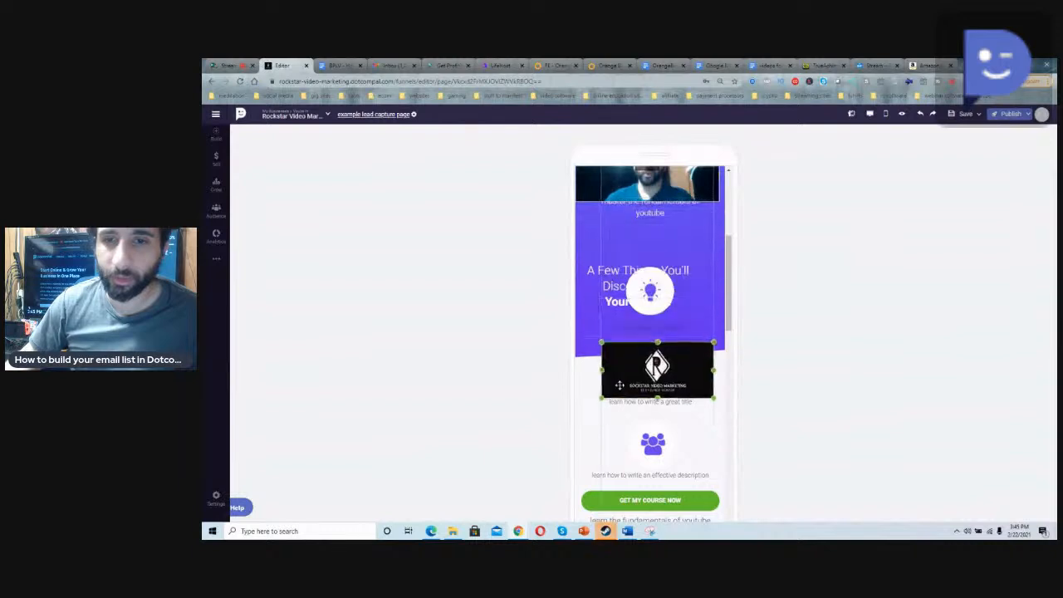
scroll(620, 382, down, 5)
scroll(619, 380, up, 3)
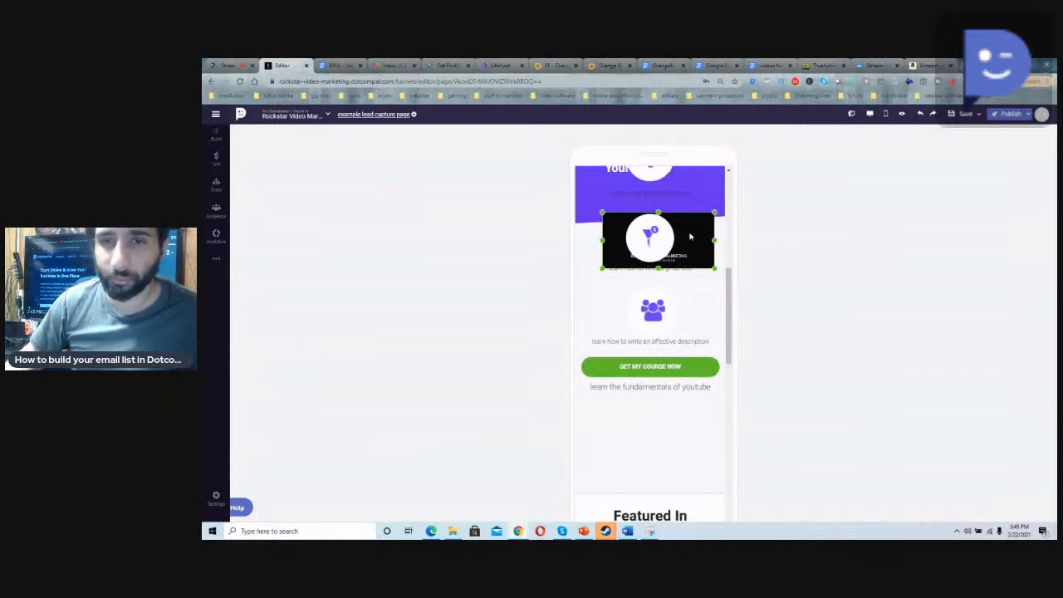
scroll(689, 237, up, 3)
click(669, 357)
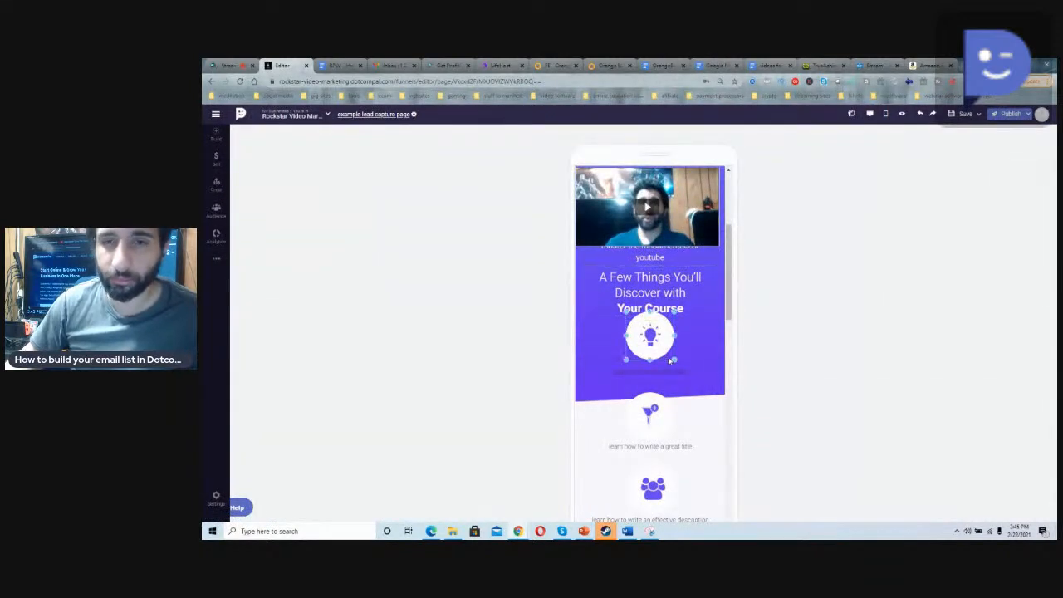
click(677, 308)
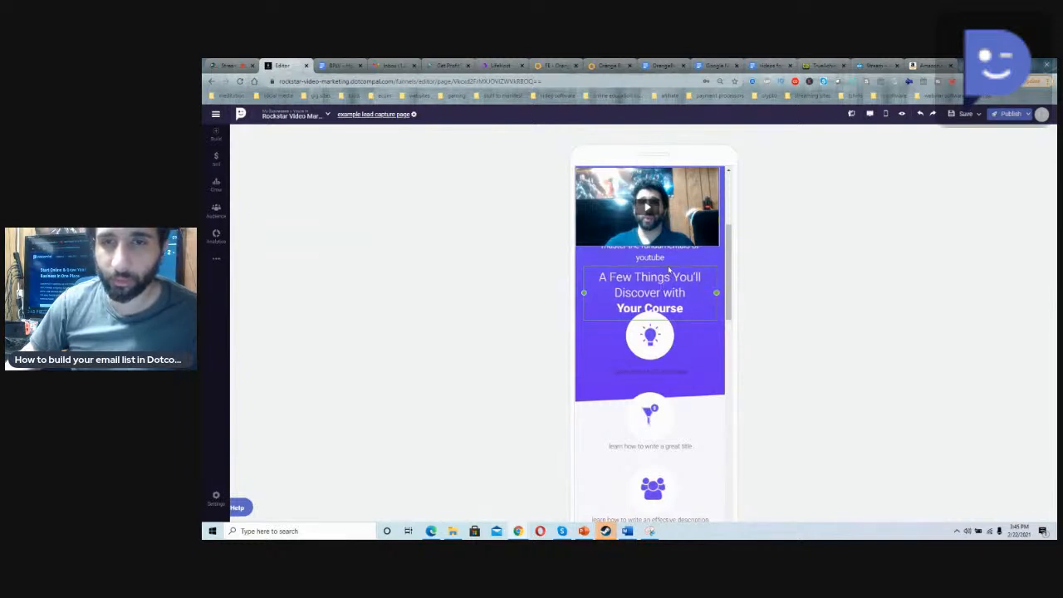
Step: Move the mobile video up directly beneath the headline, and shift the supporting line and "A Few Things You'll Discover" heading up below the course button
scroll(669, 282, up, 3)
click(670, 348)
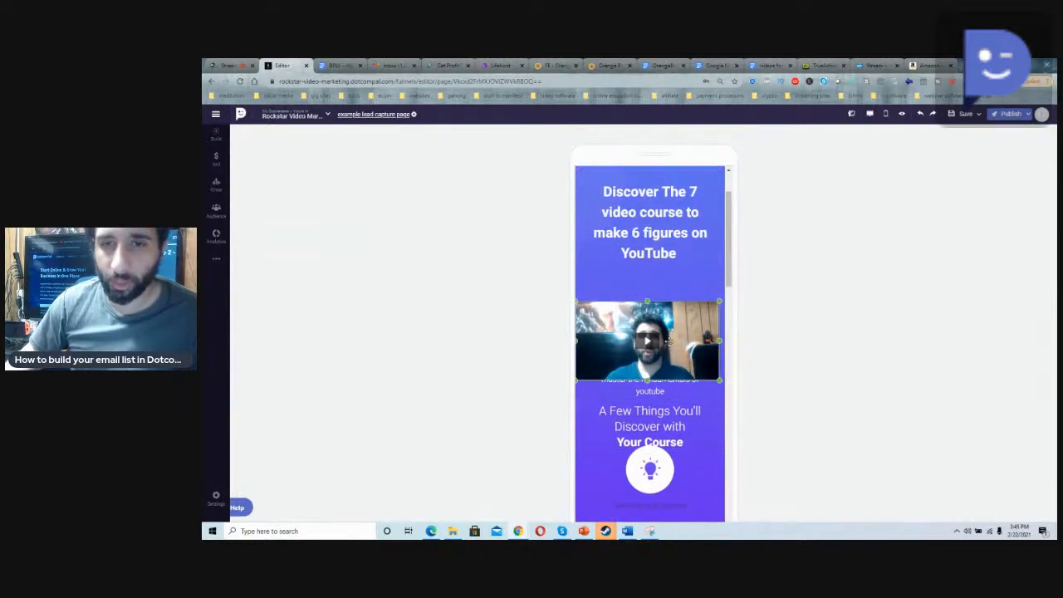
click(662, 386)
click(668, 425)
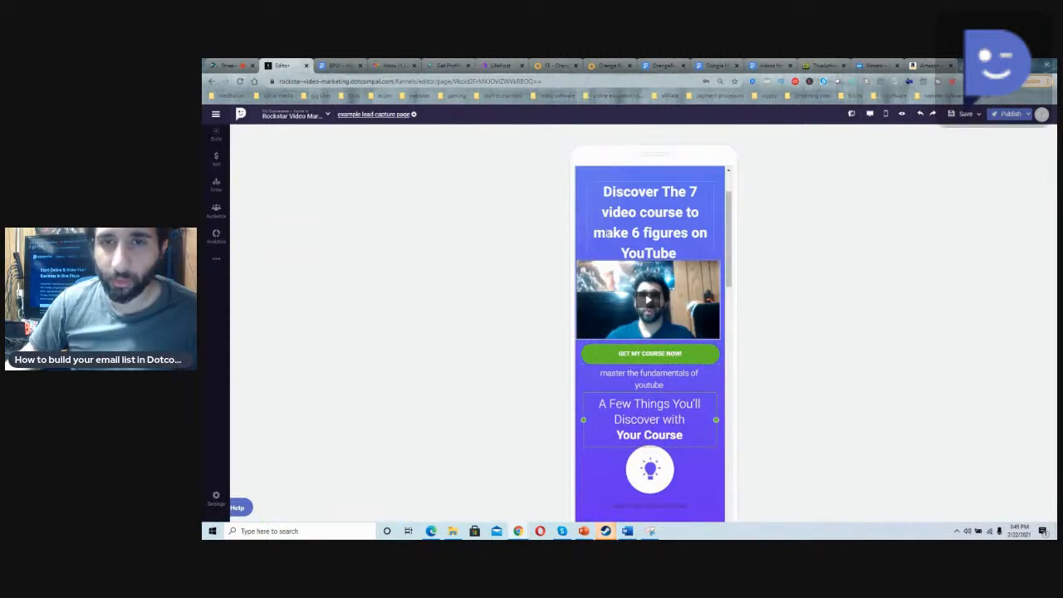
Step: Return to the desktop layout and publish the lead capture page with Public status, effective Now
scroll(593, 299, down, 10)
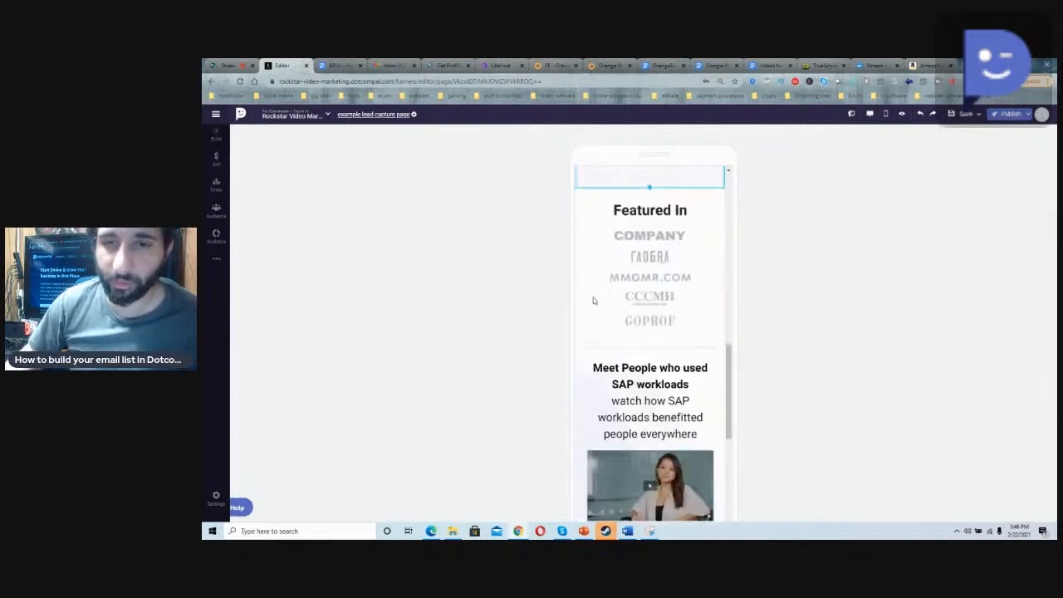
scroll(593, 303, up, 8)
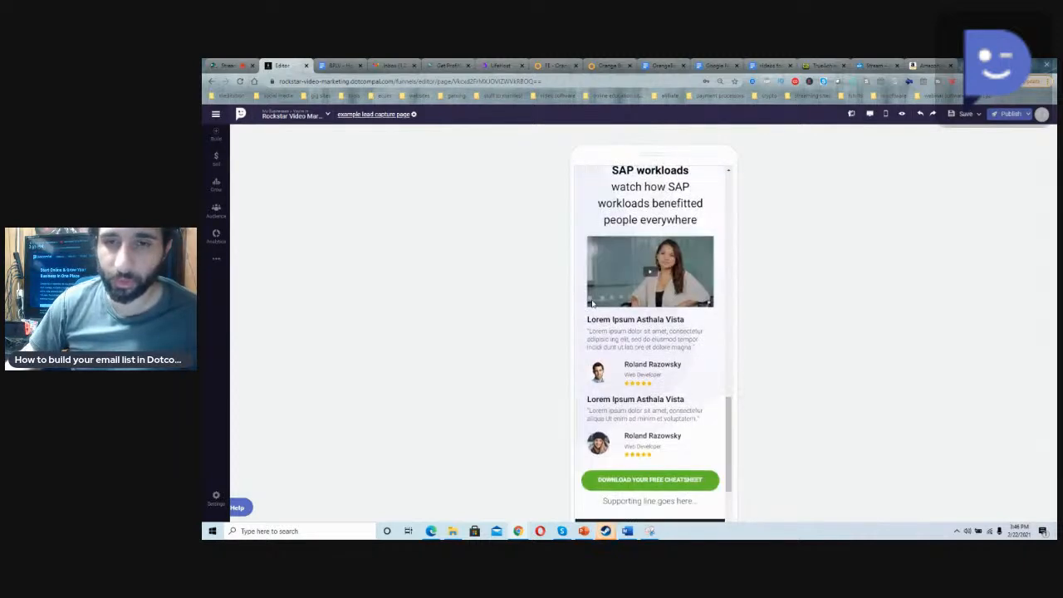
scroll(593, 304, down, 6)
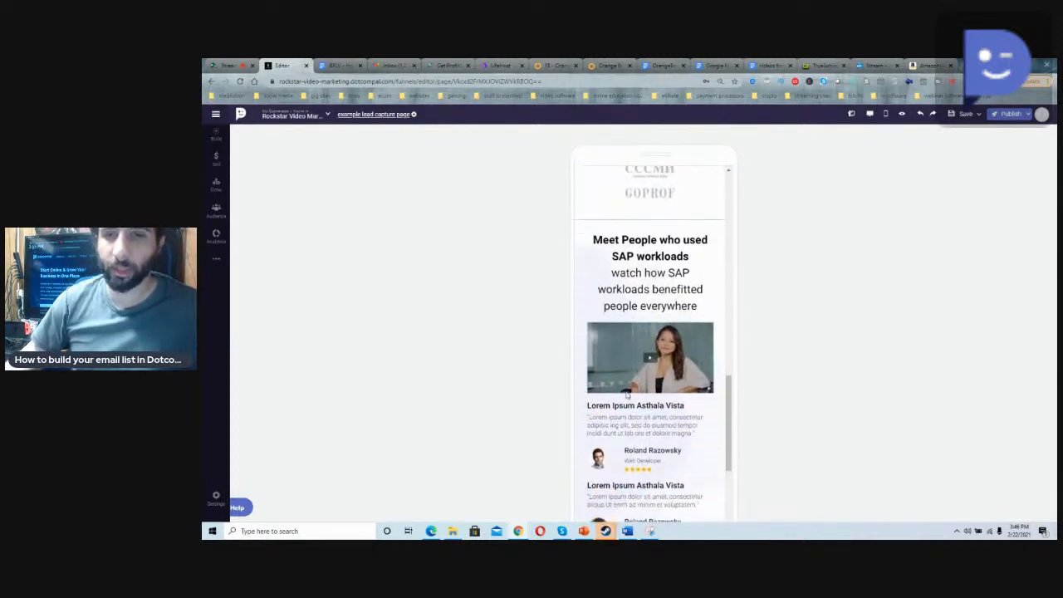
scroll(673, 355, up, 3)
scroll(674, 355, up, 5)
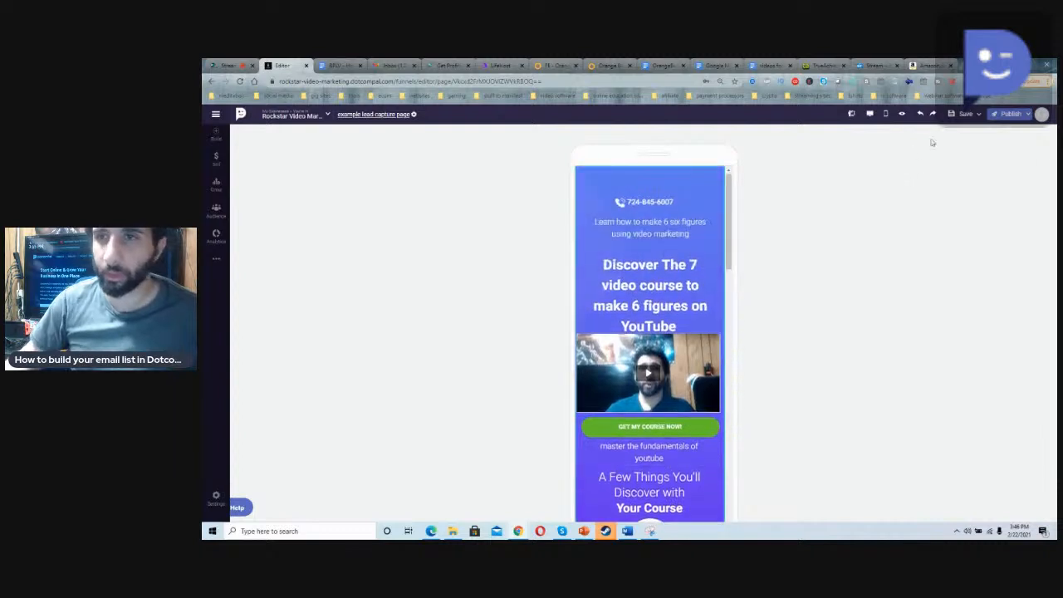
click(869, 114)
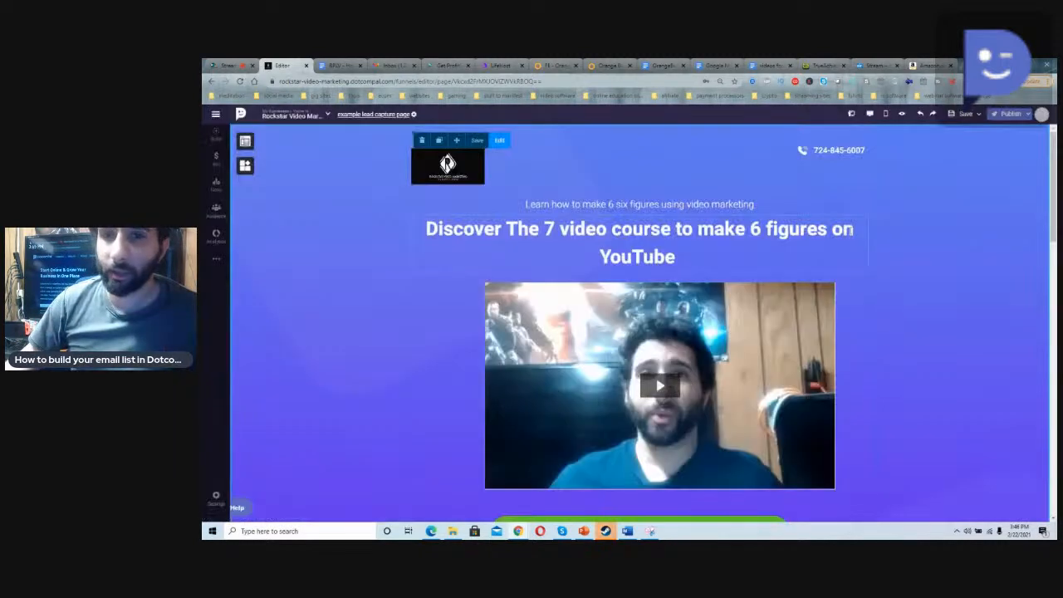
click(1007, 113)
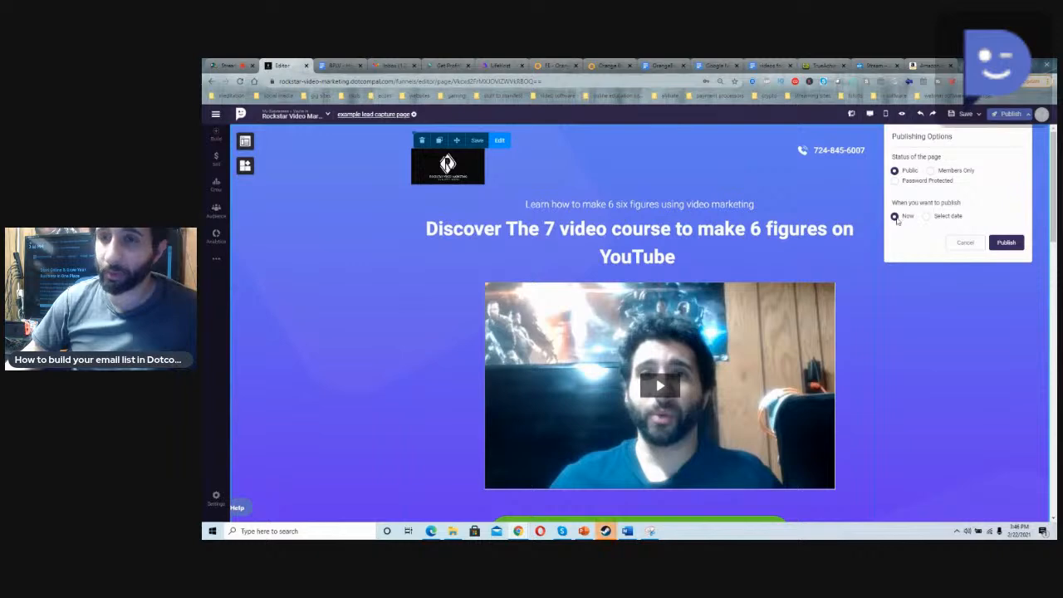
click(1006, 242)
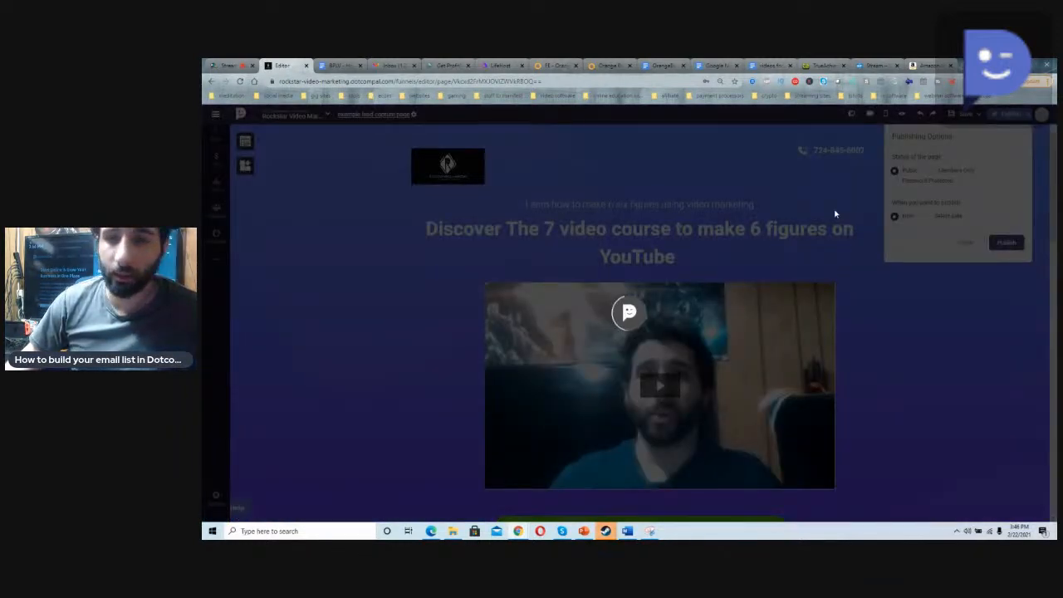
click(224, 64)
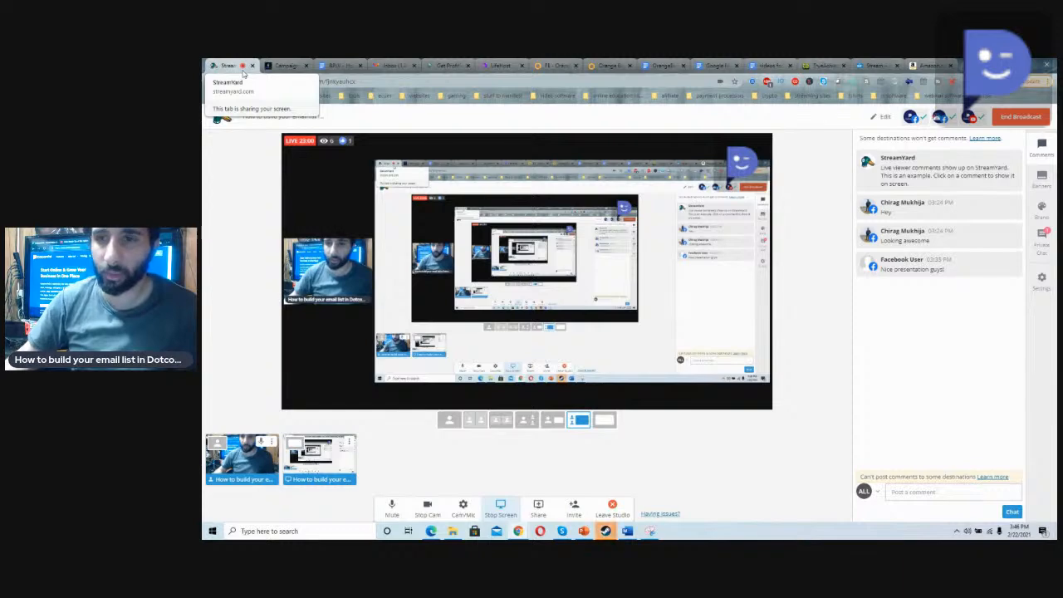
click(292, 64)
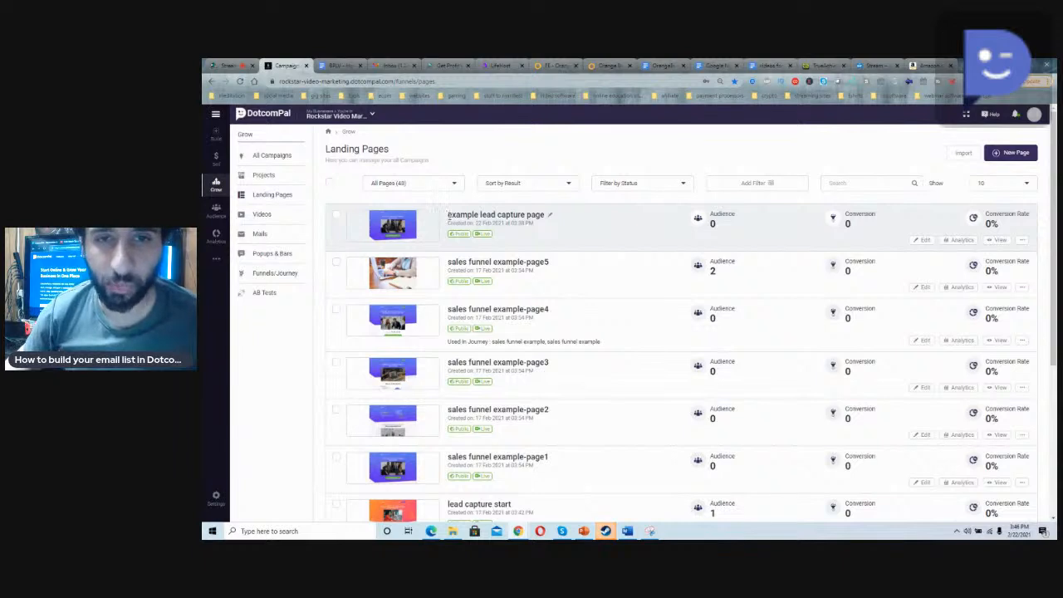
drag(449, 215, 547, 221)
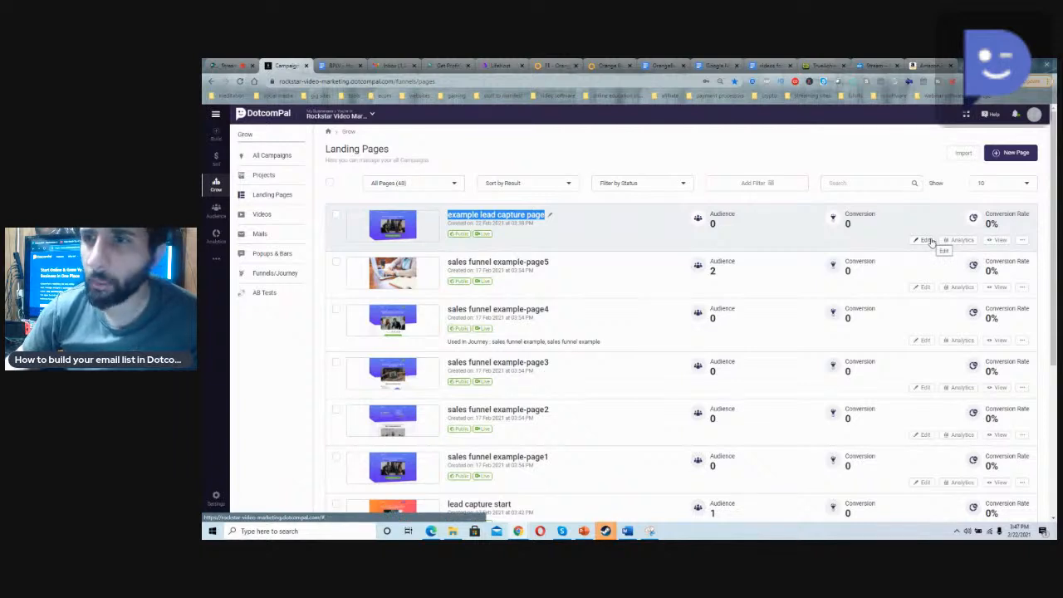
Step: Create a new landing page named "example thank you page"
click(1015, 153)
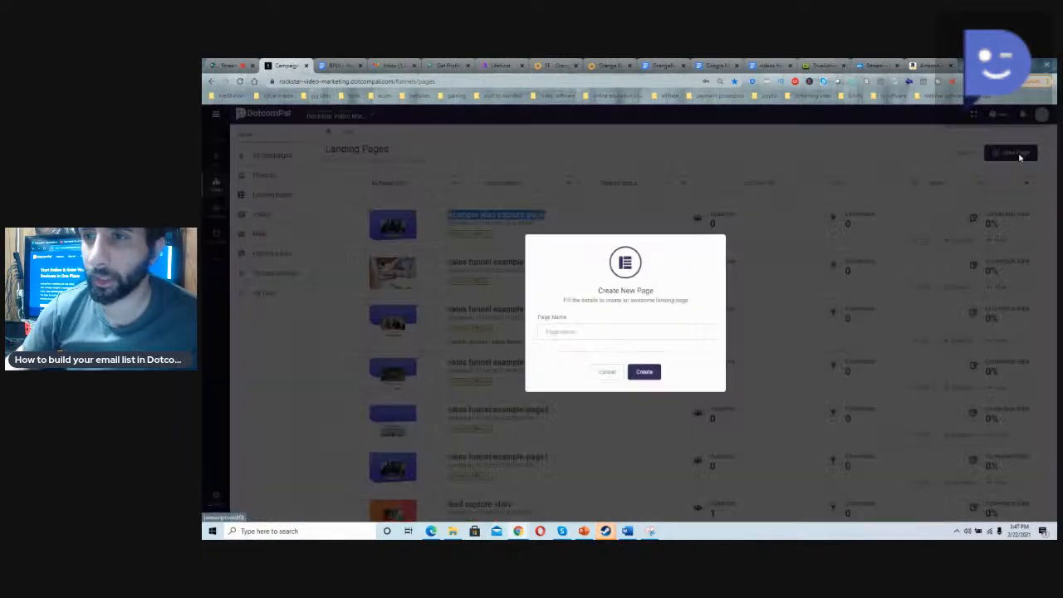
click(672, 330)
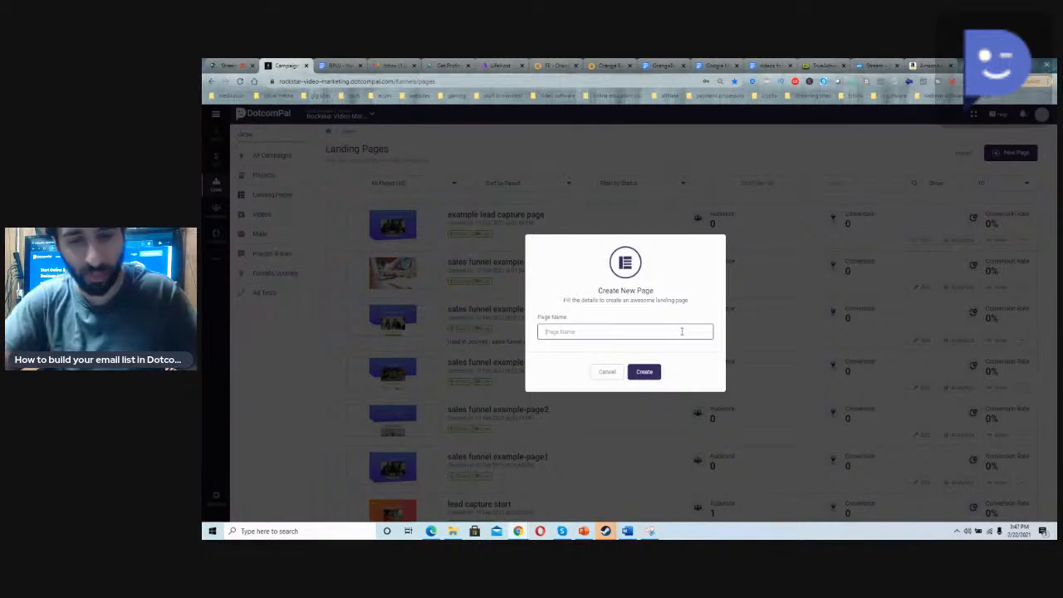
text(ex)
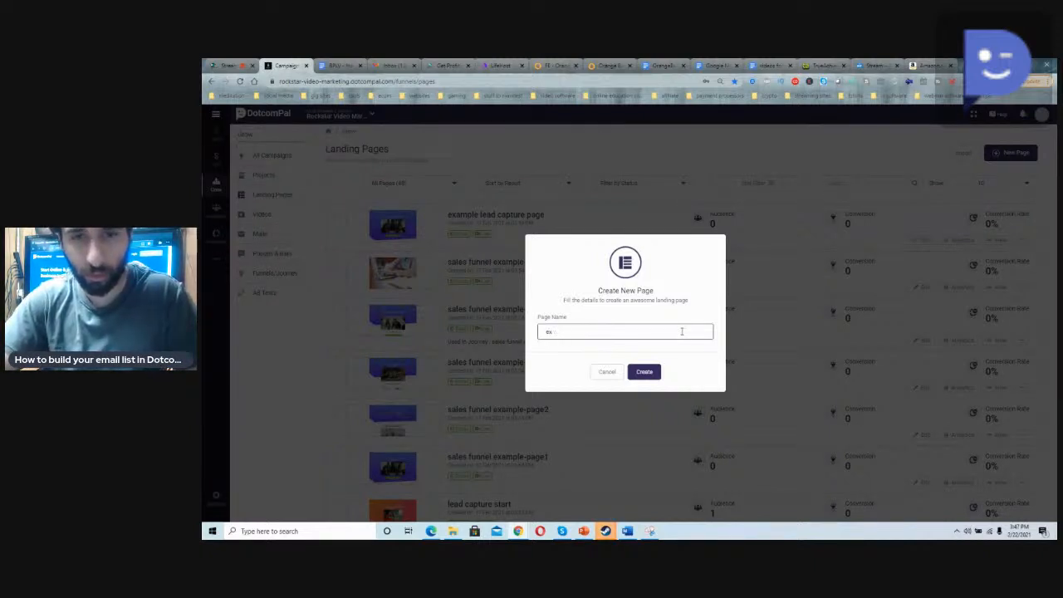
text(ample thank you page)
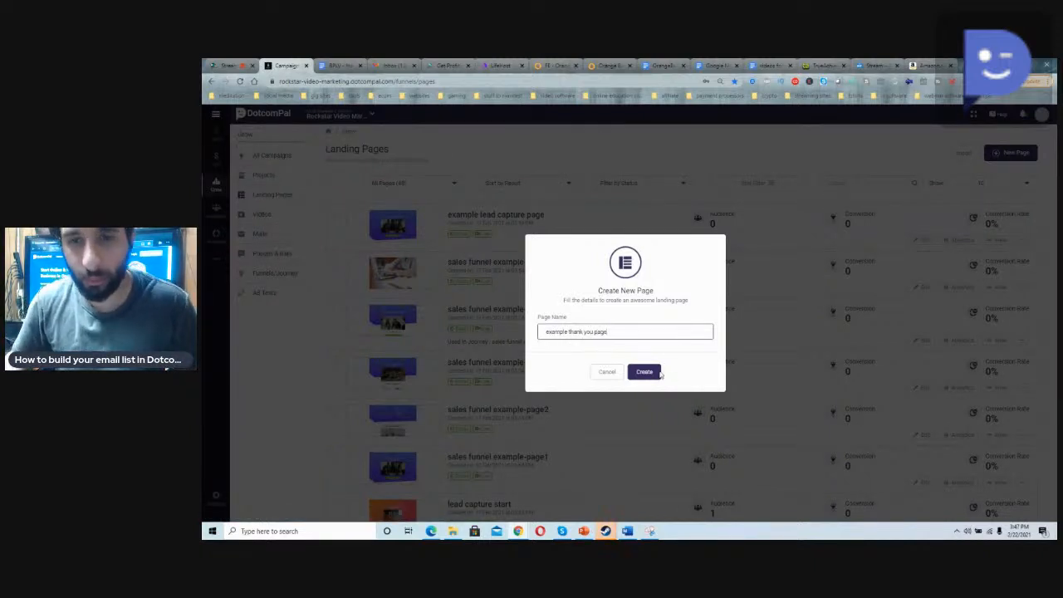
key(Return)
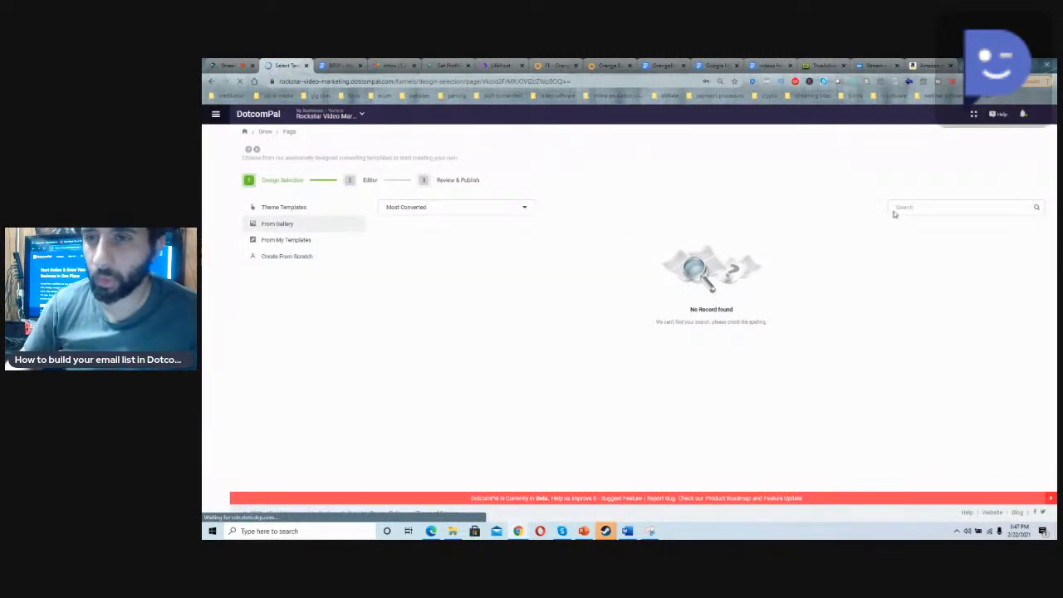
Step: Search the template gallery for "thank you" and choose the "Melkite - Thank you" template for the page
click(318, 240)
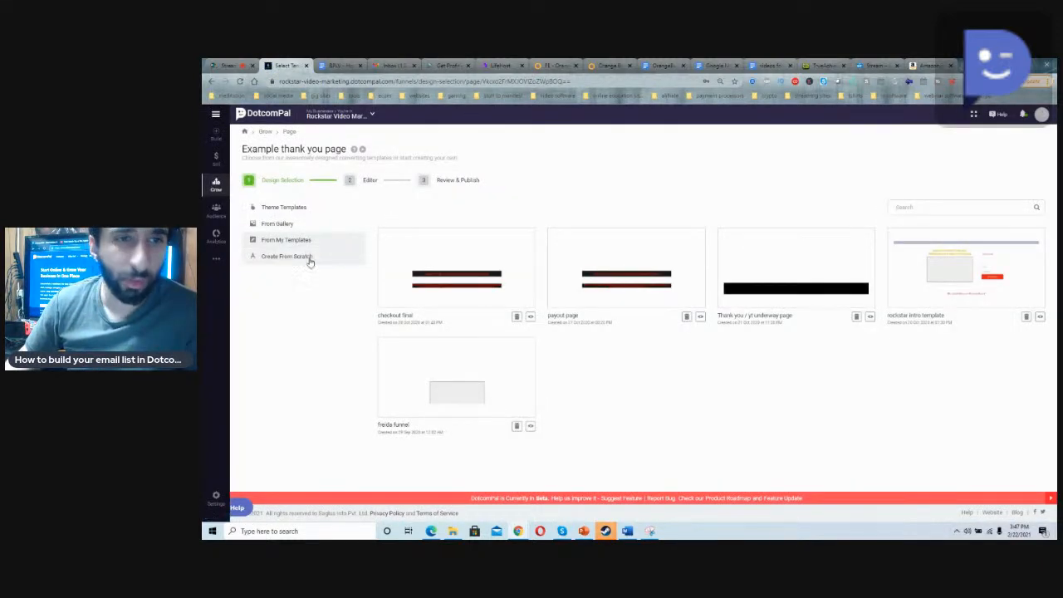
click(305, 229)
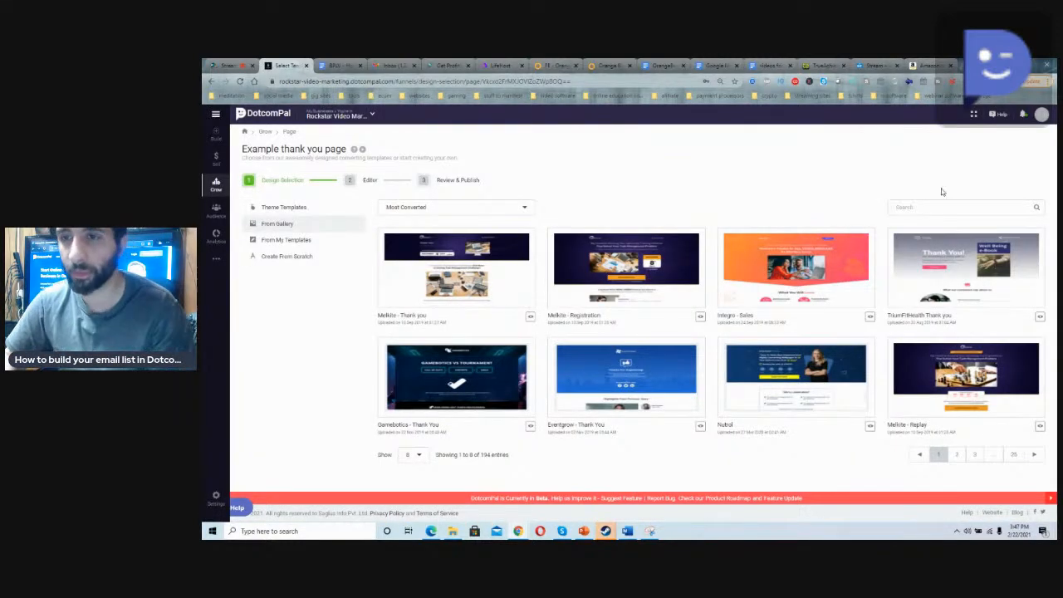
click(924, 209)
text(thank you)
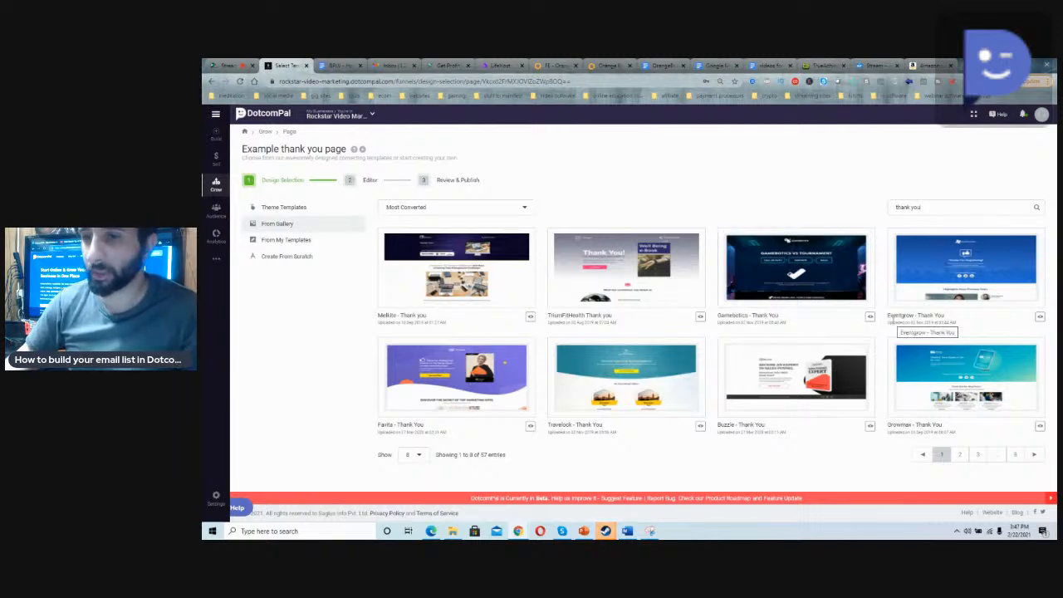
click(509, 269)
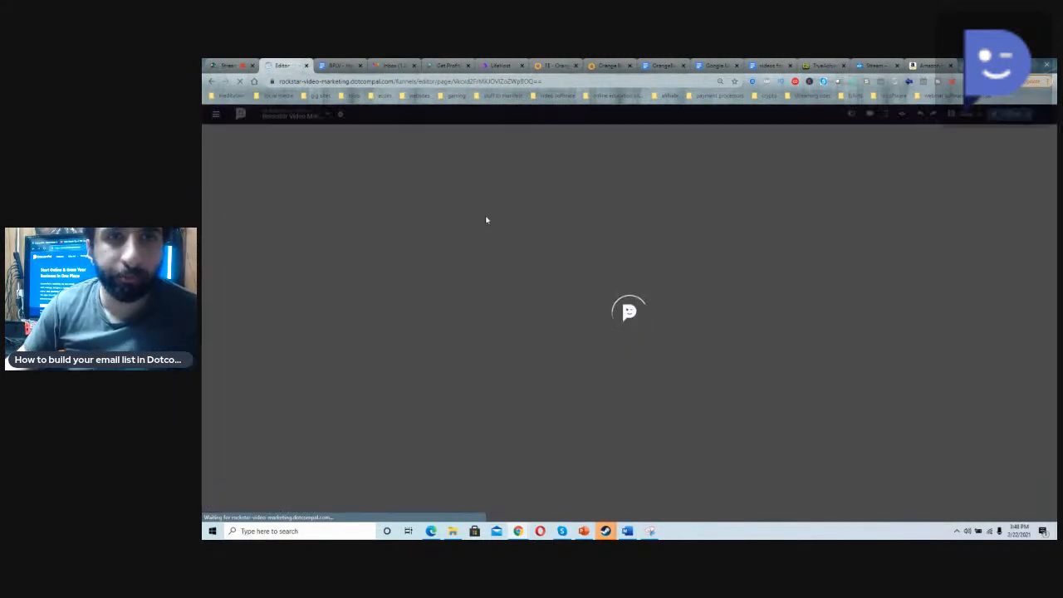
Step: Switch to StreamYard, show the newest viewer comment on the broadcast, hide it again and return to the DotcomPal editor
click(226, 64)
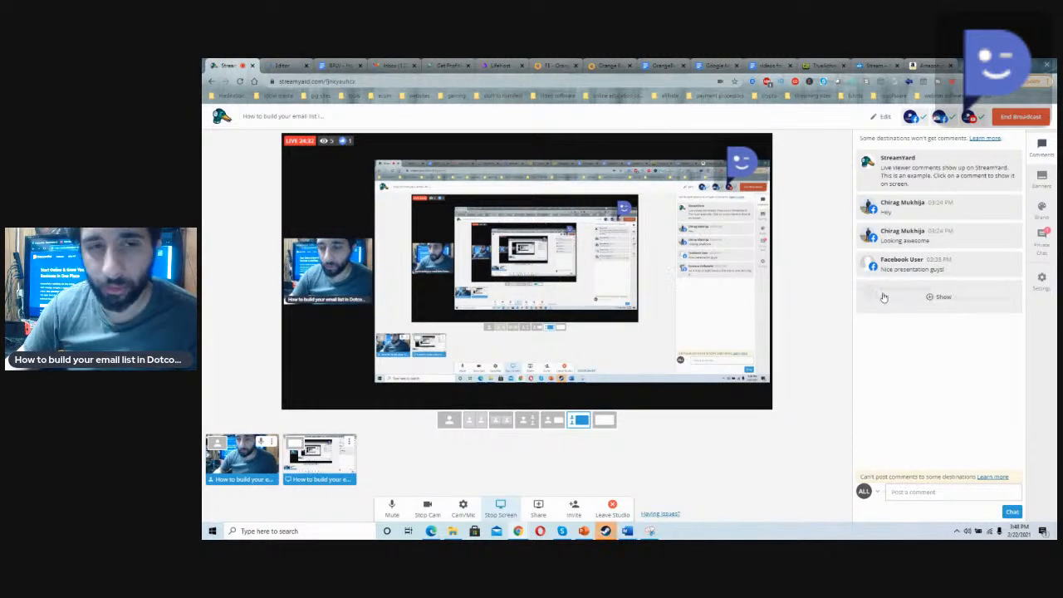
click(939, 297)
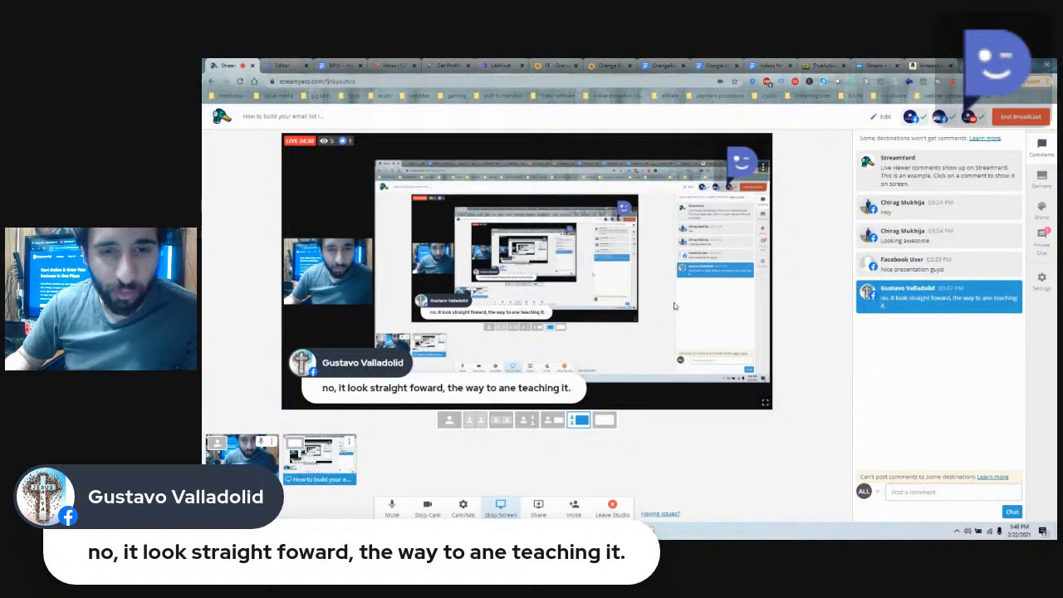
mouse_move(918, 300)
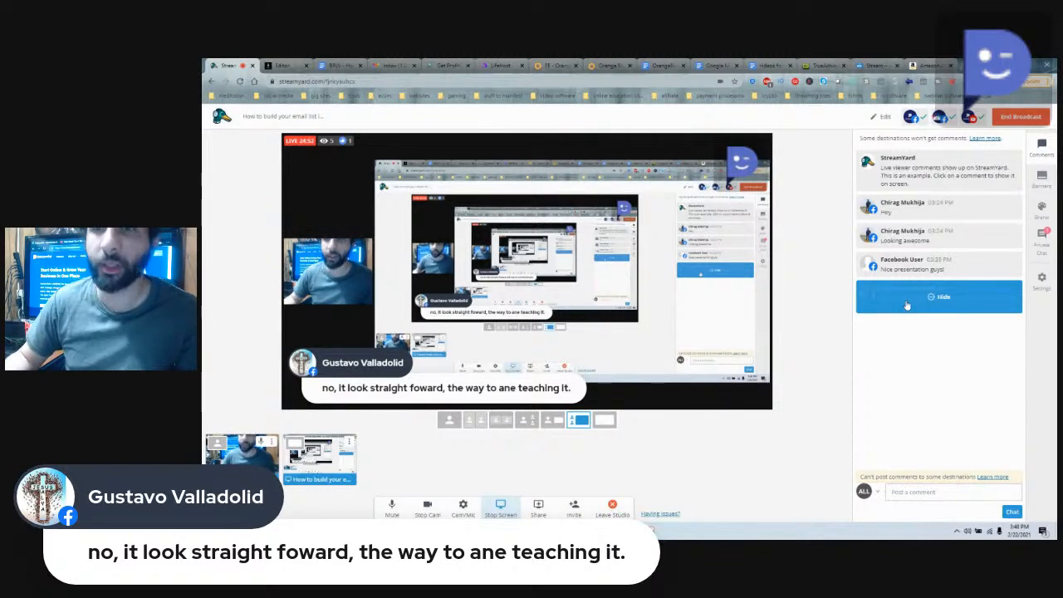
click(907, 305)
click(282, 65)
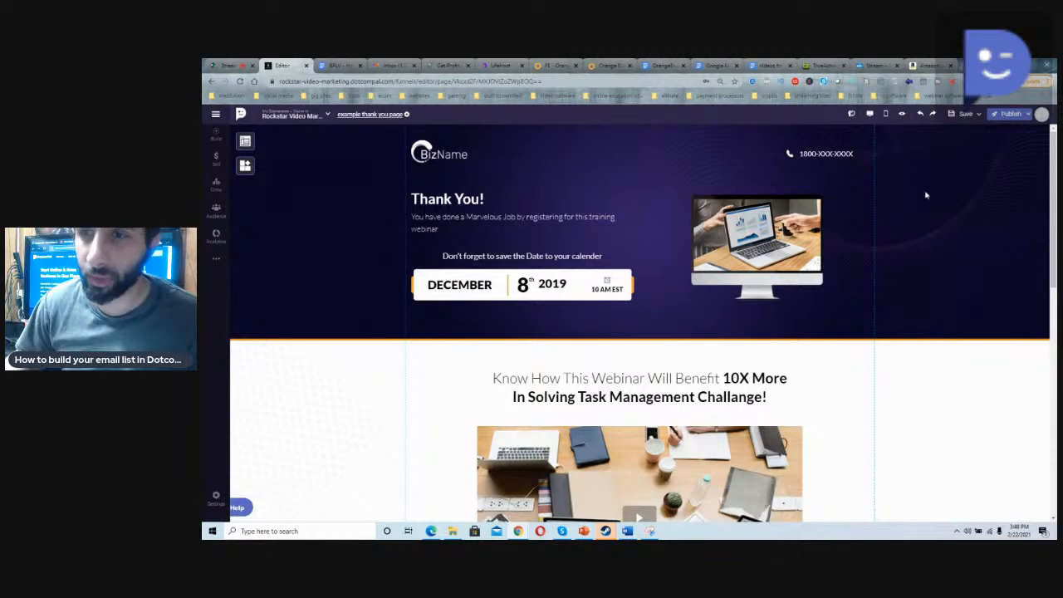
Step: Delete the dark header section containing the "Thank You!" text, webinar date and monitor image
scroll(550, 154, down, 10)
scroll(548, 163, up, 10)
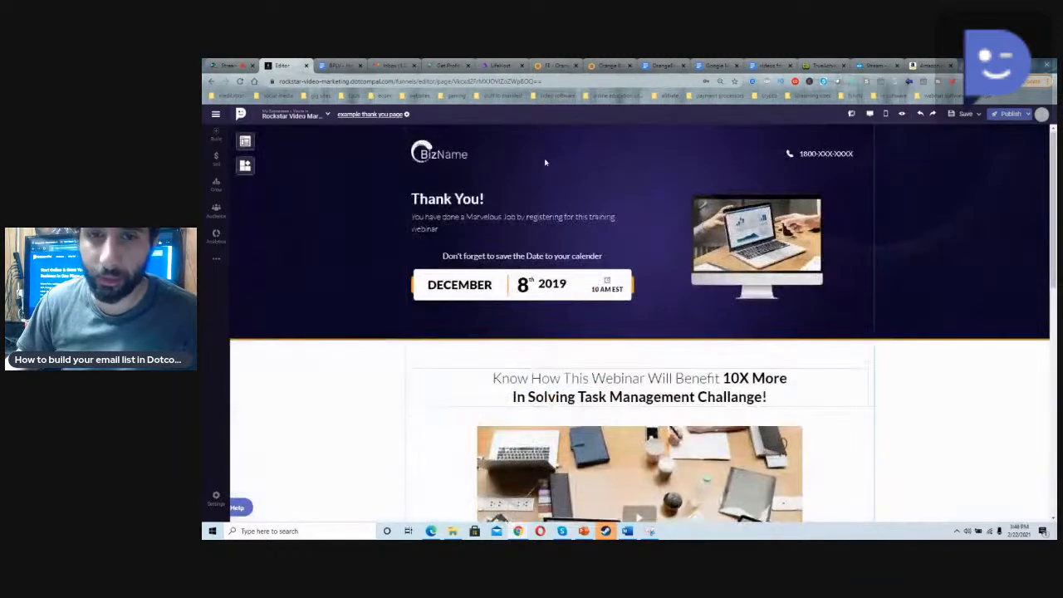
click(380, 159)
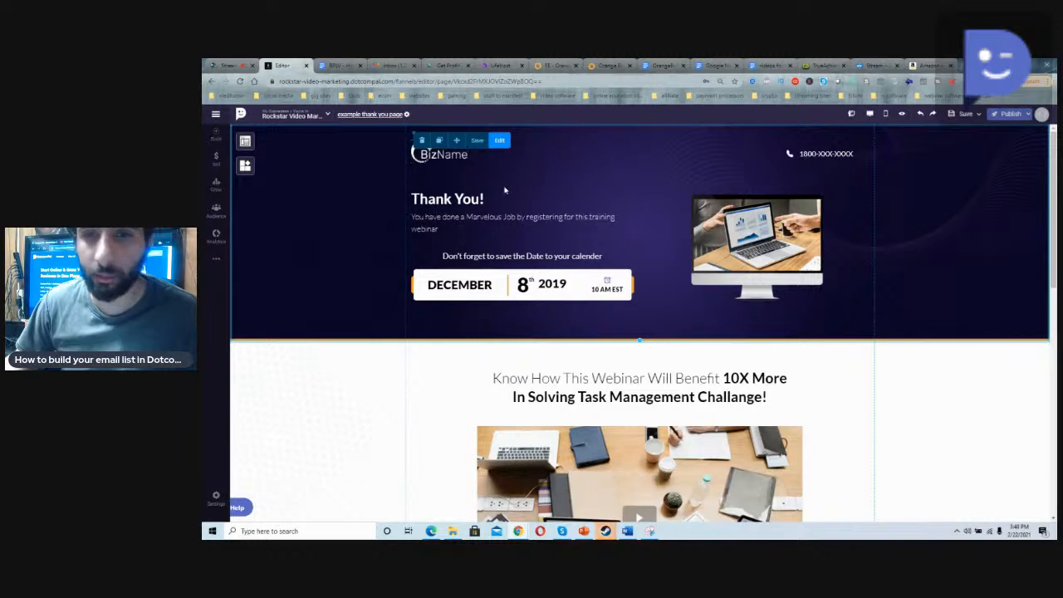
click(724, 240)
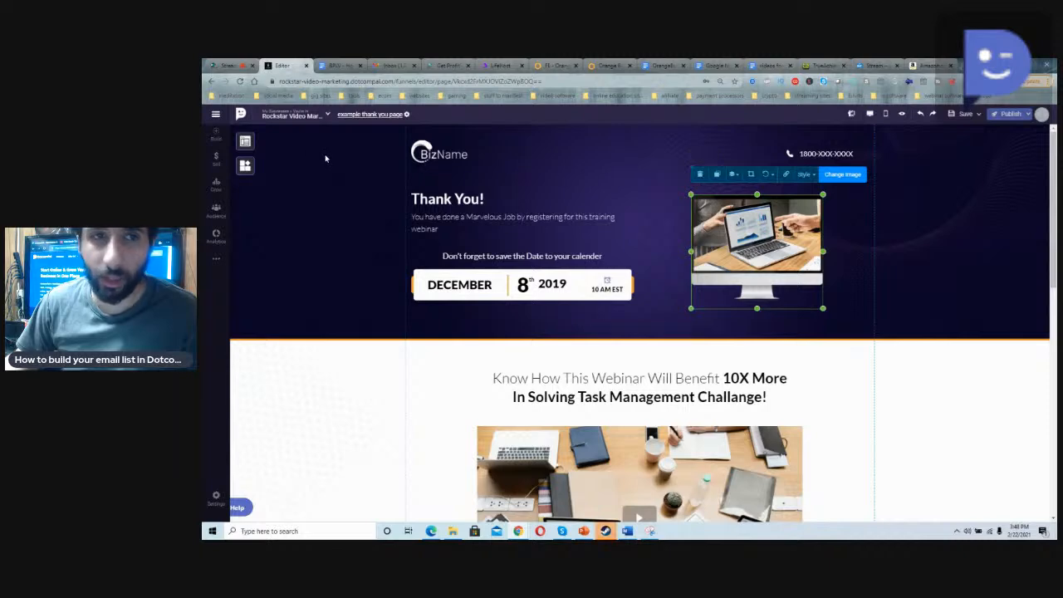
click(307, 154)
click(422, 140)
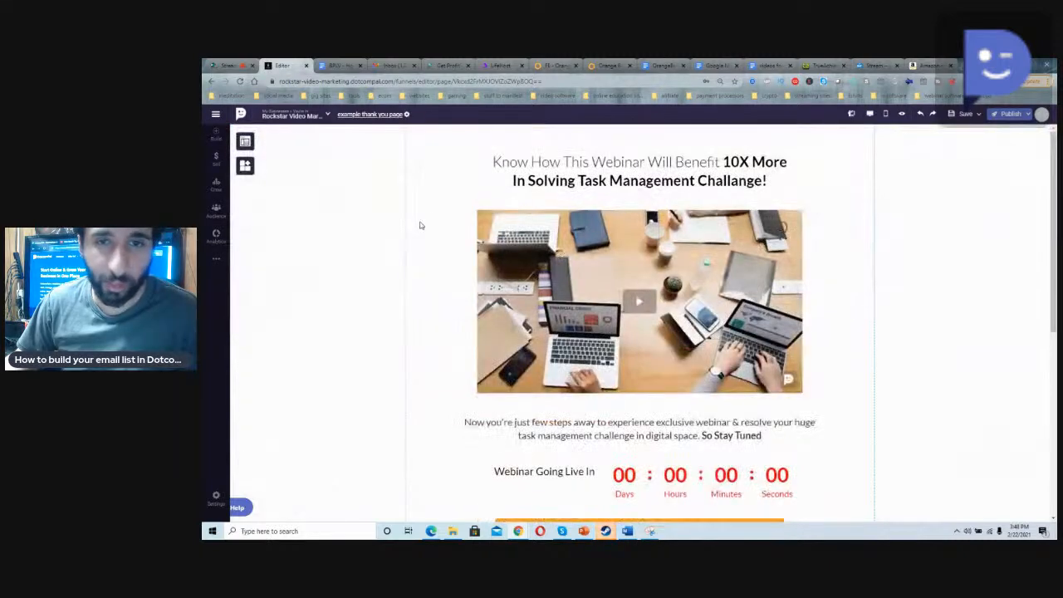
Step: Replace the webinar benefit heading above the desk image with "Get your free course"
triple_click(595, 174)
click(593, 177)
drag(764, 181, 503, 138)
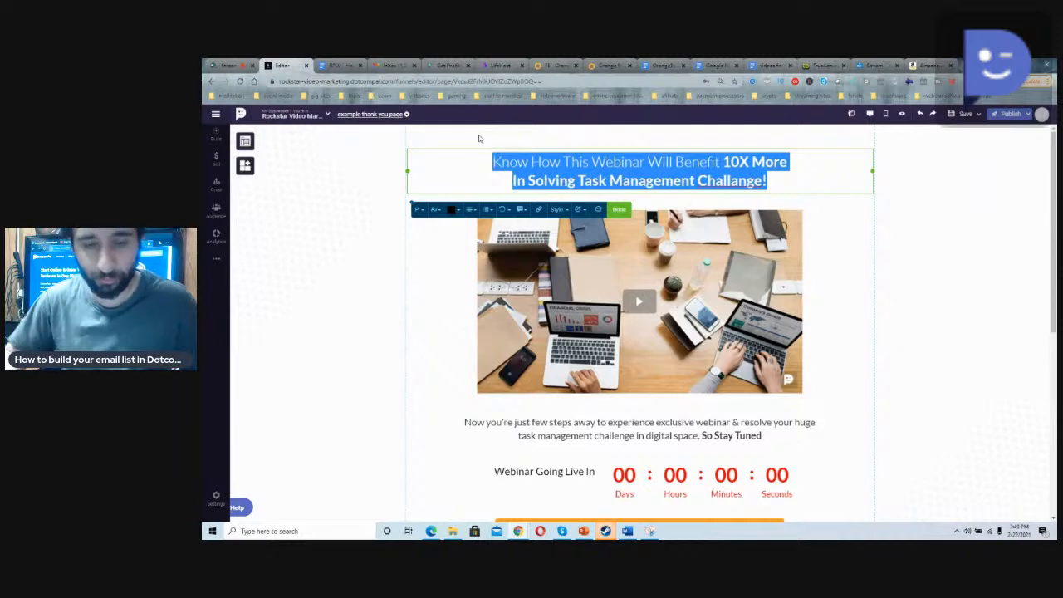
key(BackSpace)
text(Get your )
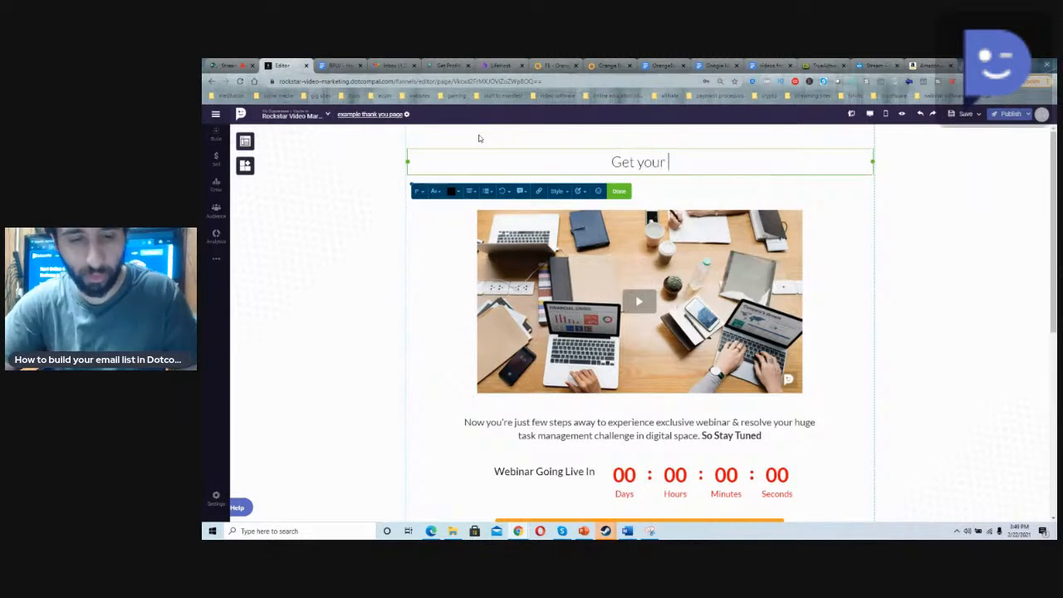
text(cree course)
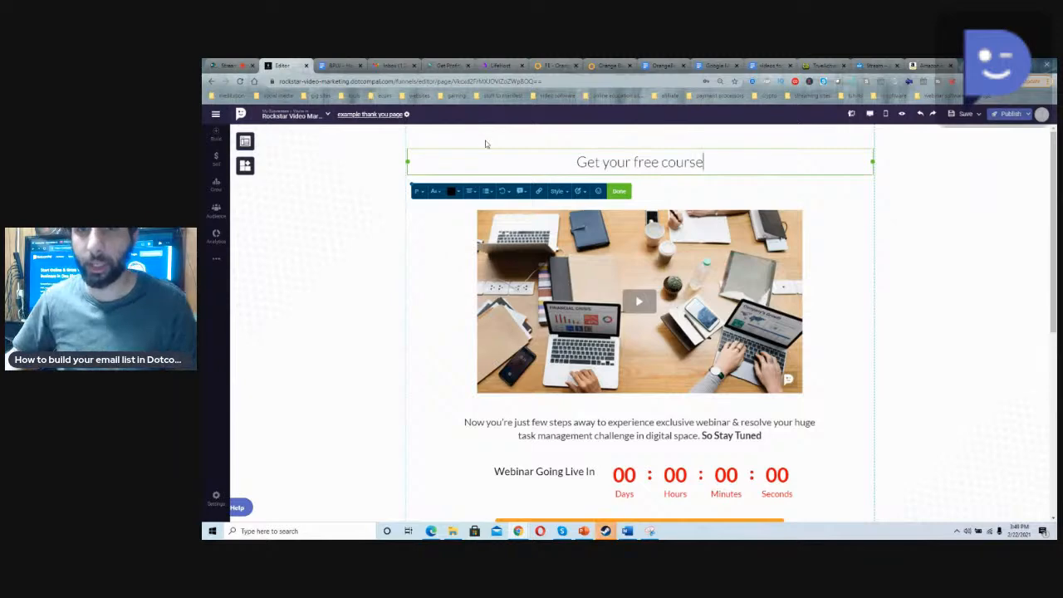
Step: Replace the large desk image below the heading with the Rockstar Video Marketing logo from the image library
click(700, 225)
scroll(721, 277, down, 2)
scroll(720, 277, up, 1)
click(630, 146)
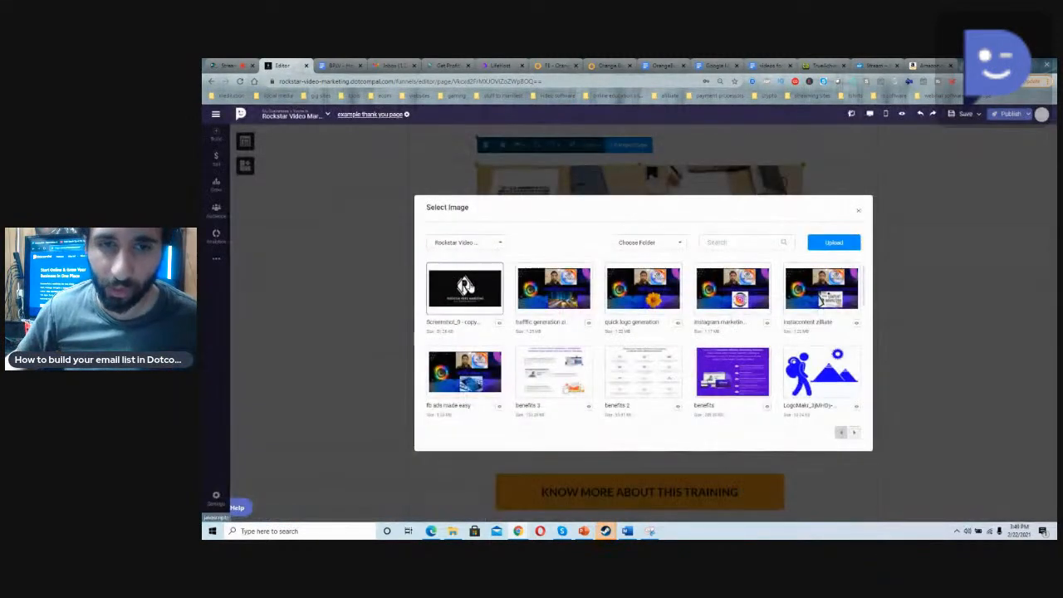
click(466, 287)
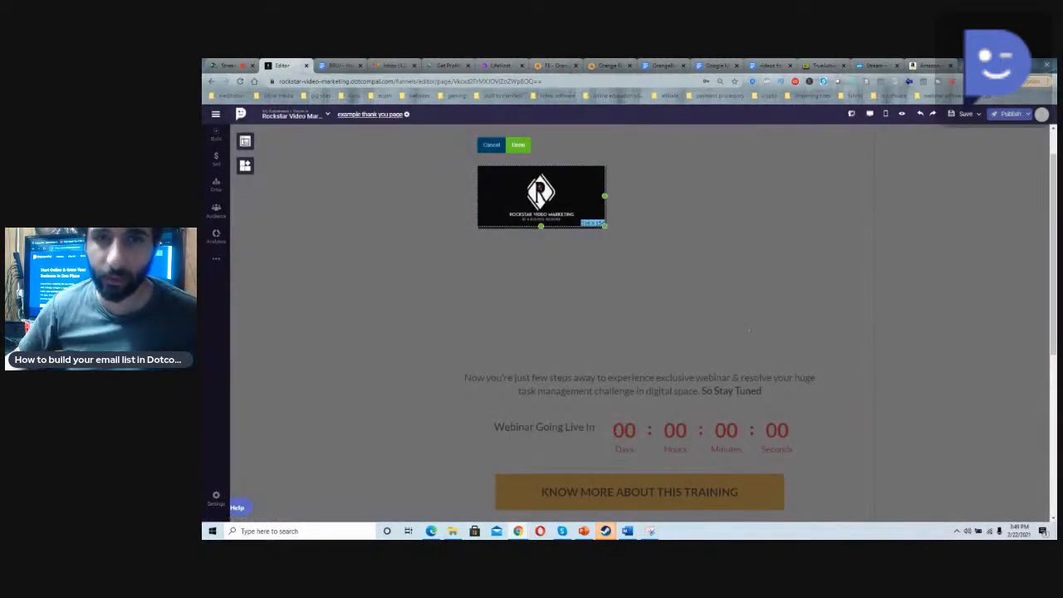
click(518, 145)
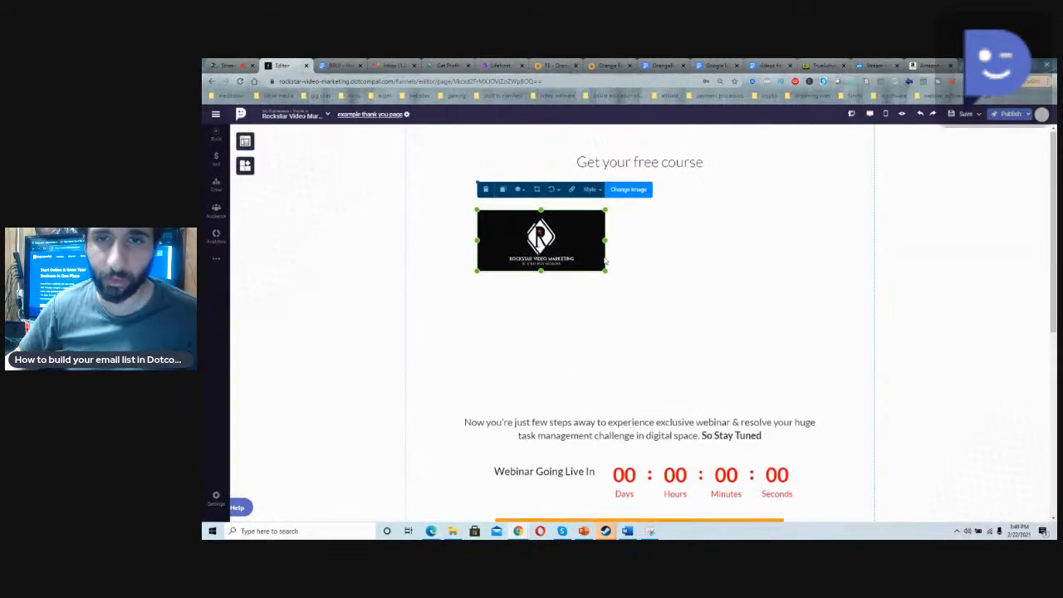
Step: Enlarge the Rockstar Video Marketing logo so it fills most of the space below the "Get your free course" heading
drag(609, 271, 746, 375)
scroll(657, 344, down, 1)
scroll(664, 314, up, 1)
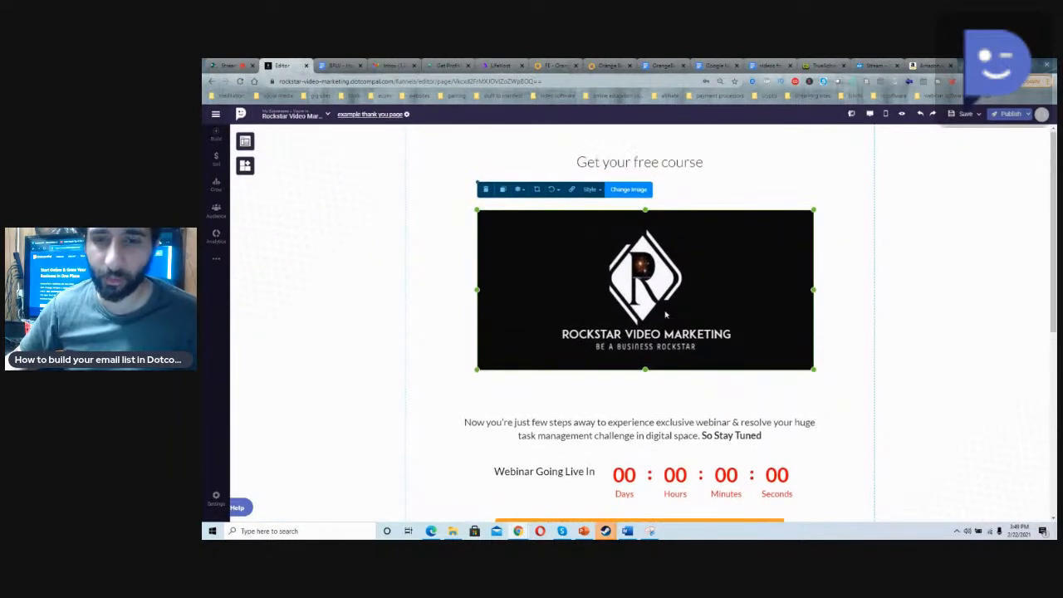
Step: Reword the paragraph below the logo as "Now you're just few steps away to experience this course so please click the button below to receive it"
scroll(657, 328, down, 2)
click(635, 336)
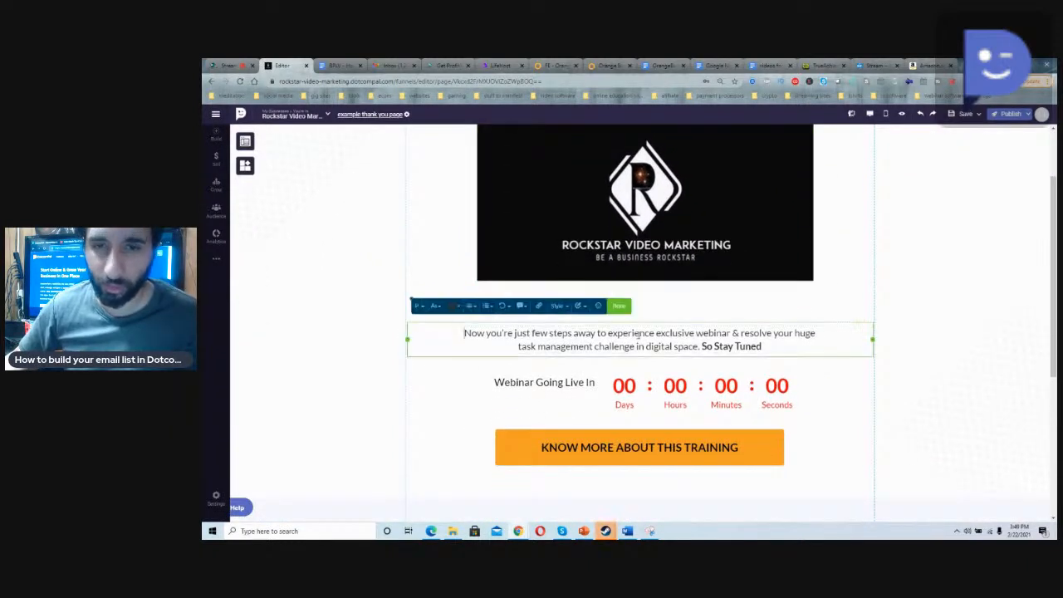
drag(773, 347, 648, 333)
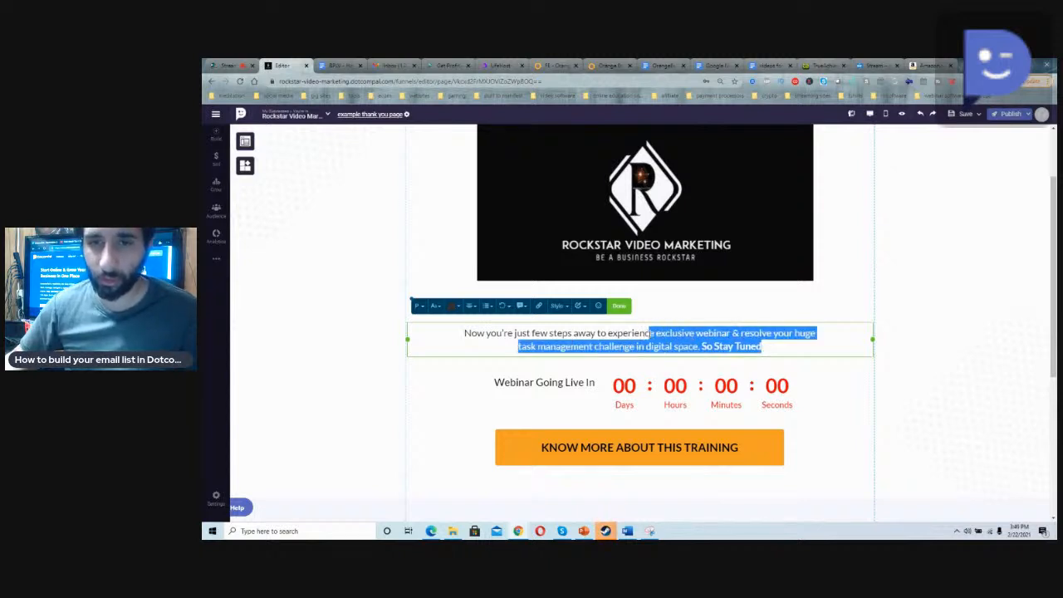
text(this)
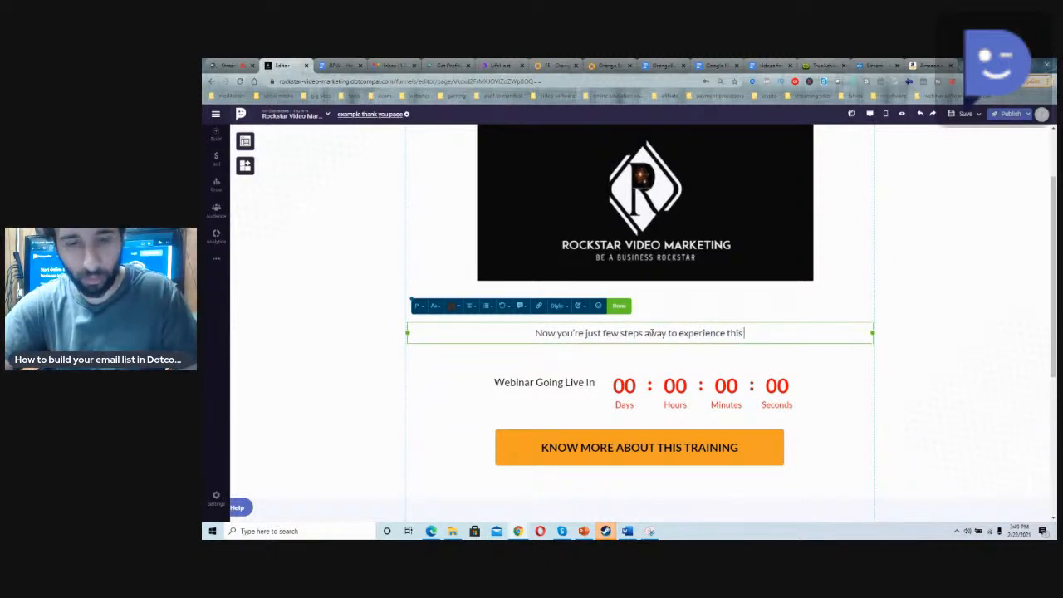
text( course so please)
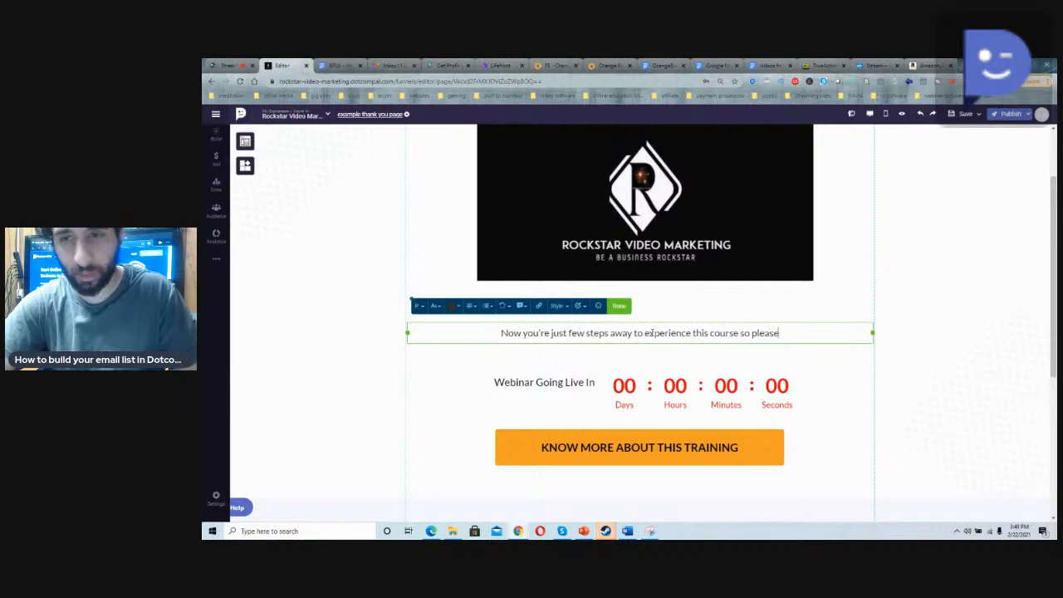
text( click the)
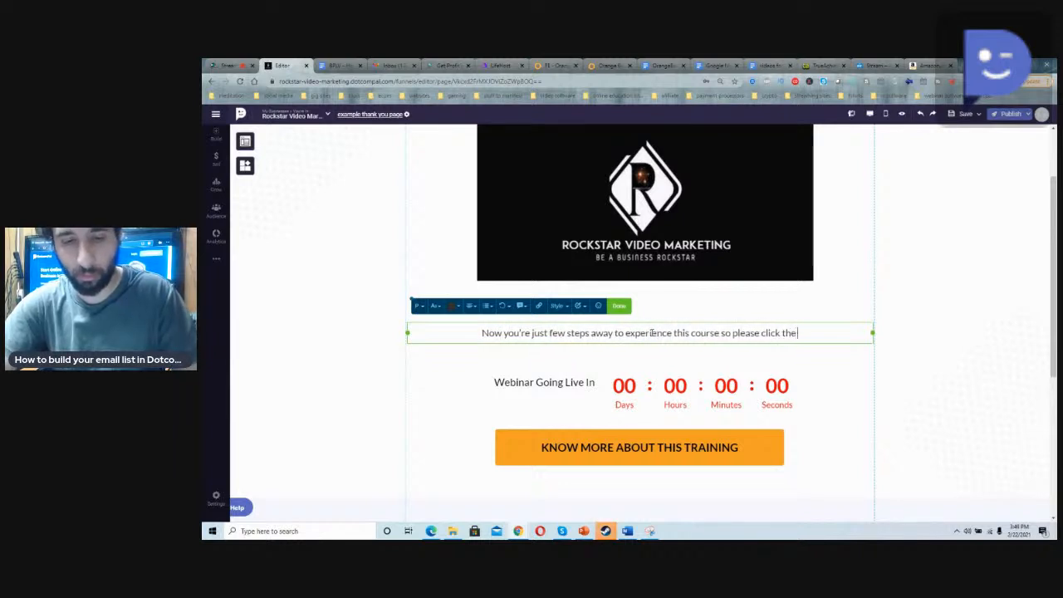
text( button below to)
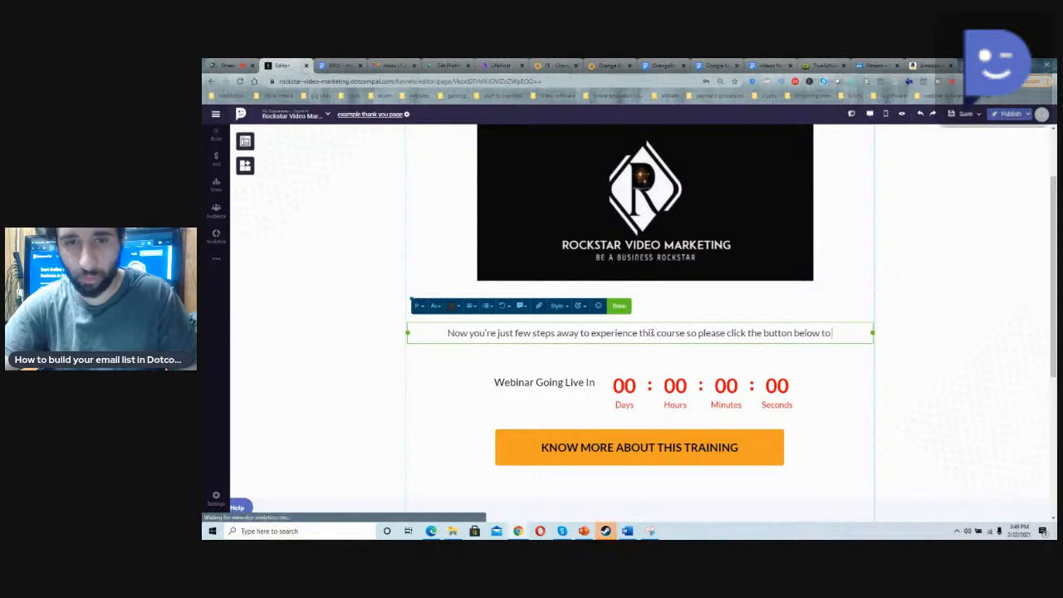
text( receive it)
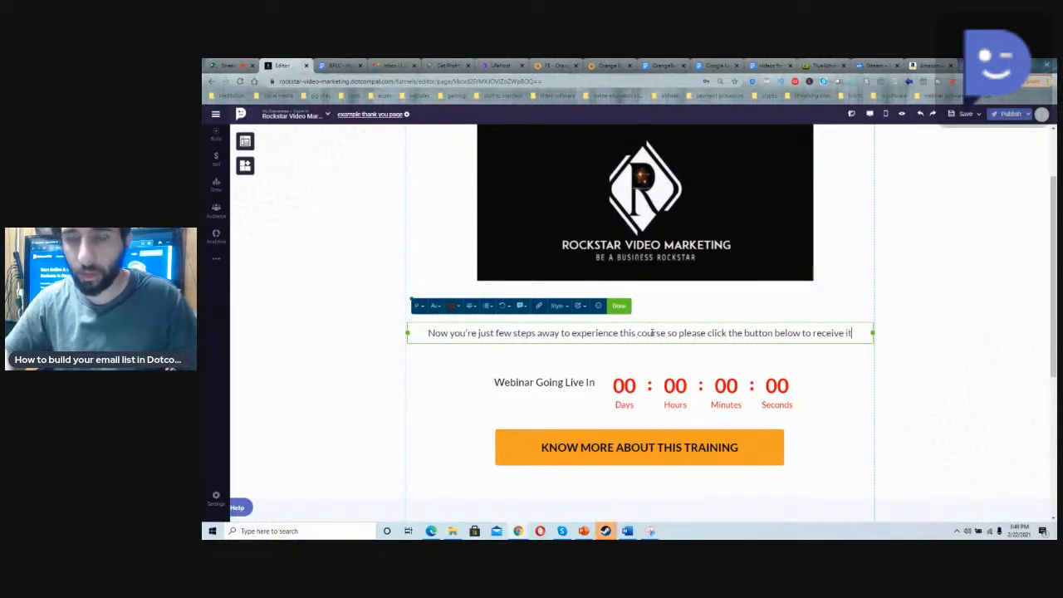
Step: Delete the red countdown timer beside the "Webinar Going Live In" text
click(681, 388)
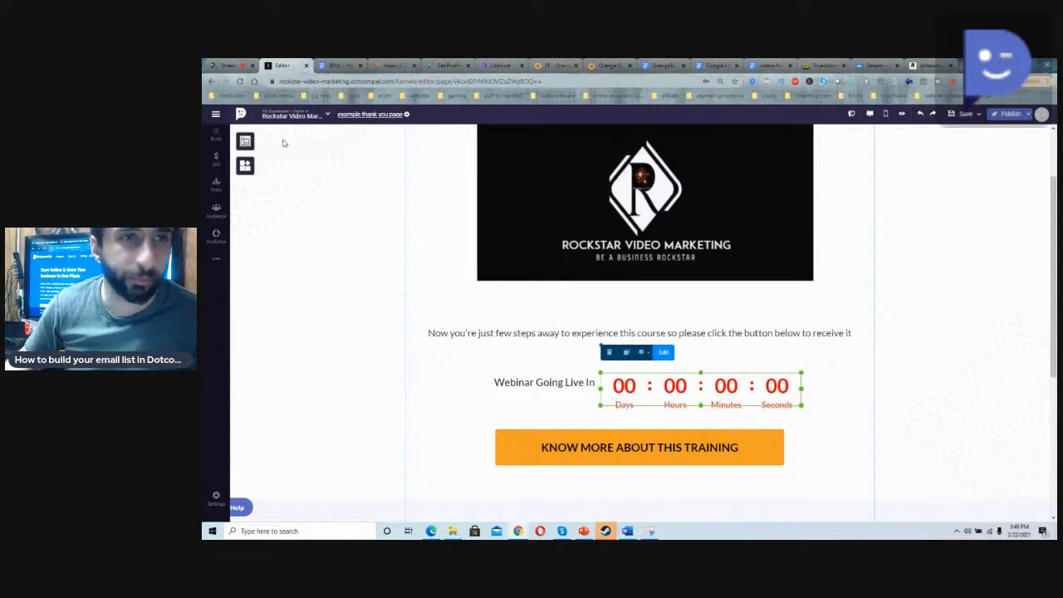
click(246, 141)
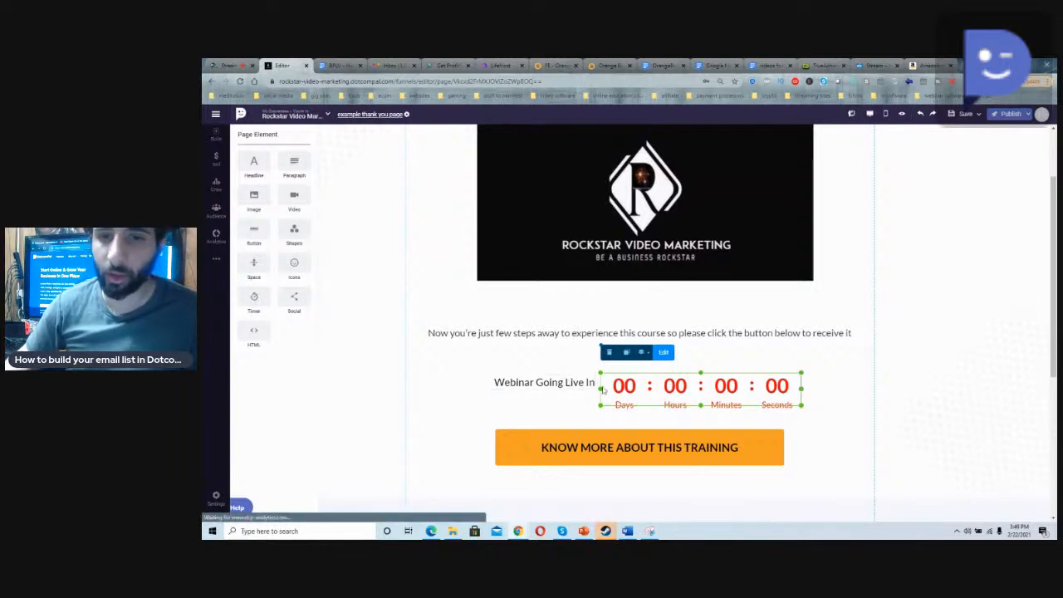
click(566, 384)
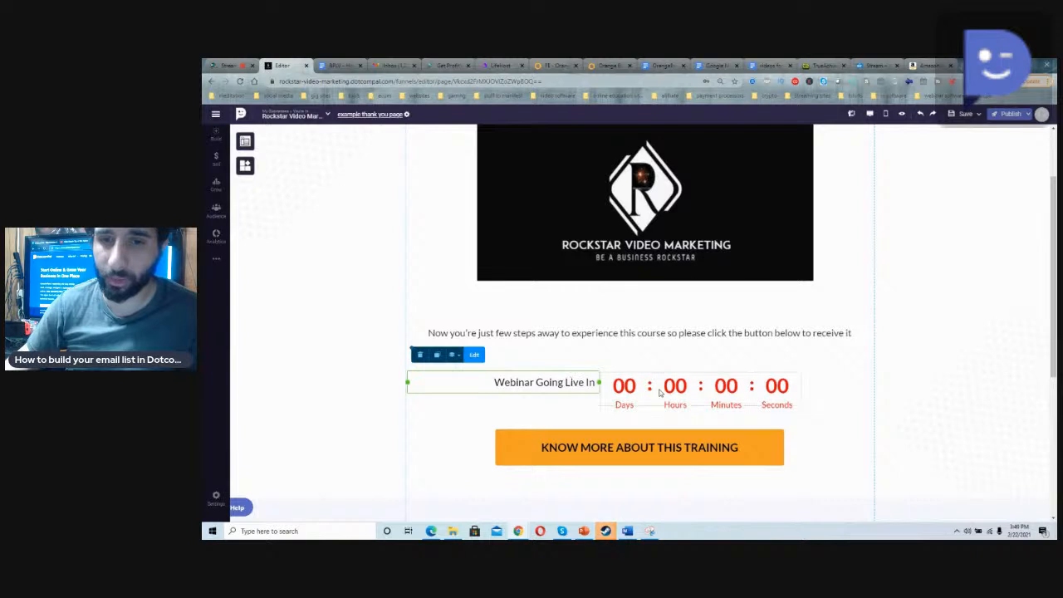
click(623, 386)
click(612, 355)
Step: Move the "Webinar Going Live In" text centrally above the orange button and replace its wording with "Click below to get your course"
click(573, 389)
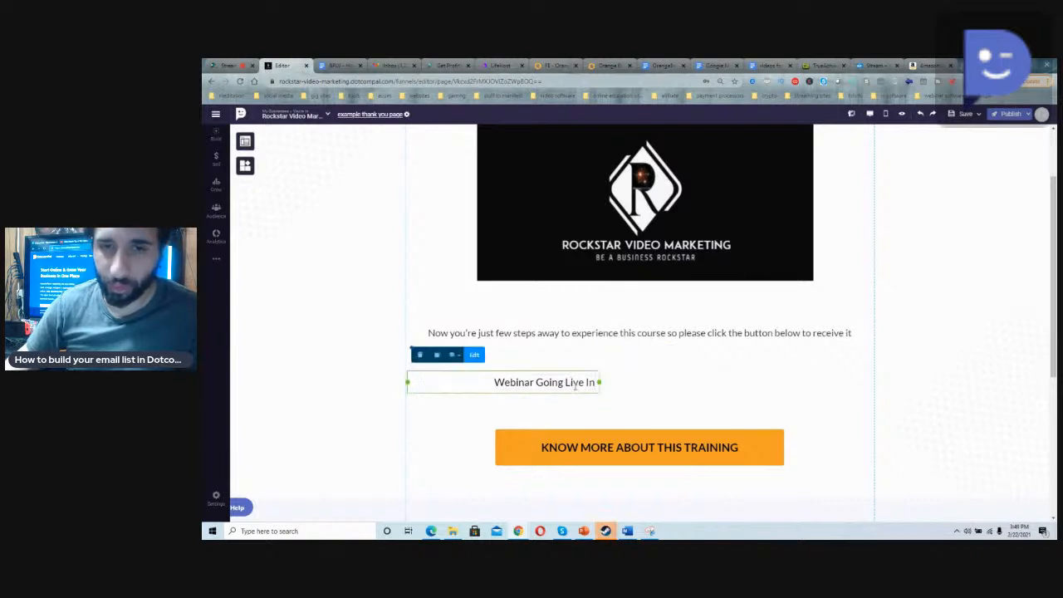
drag(573, 390, 674, 397)
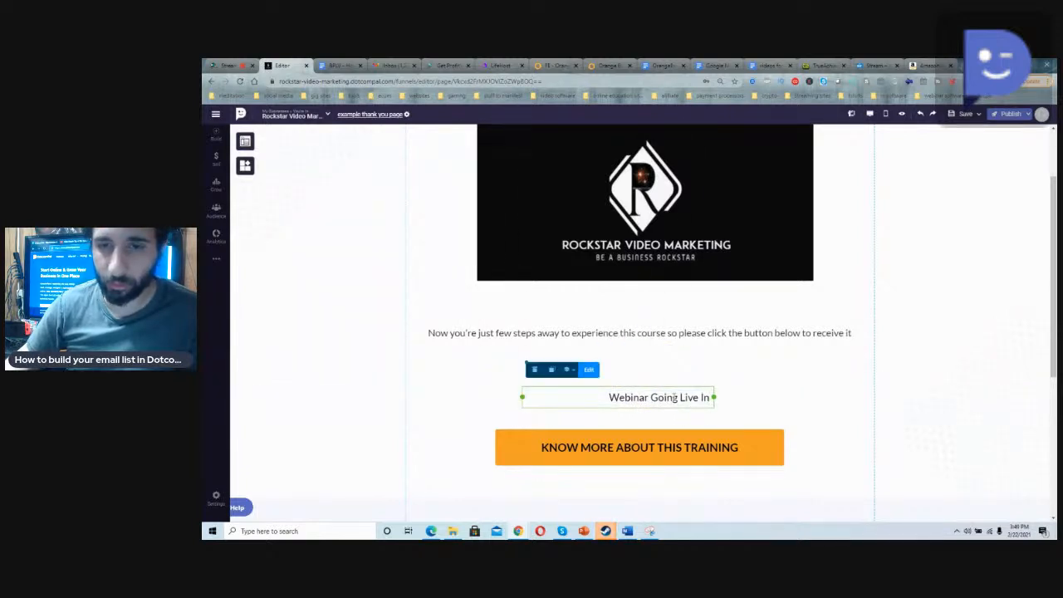
double_click(674, 397)
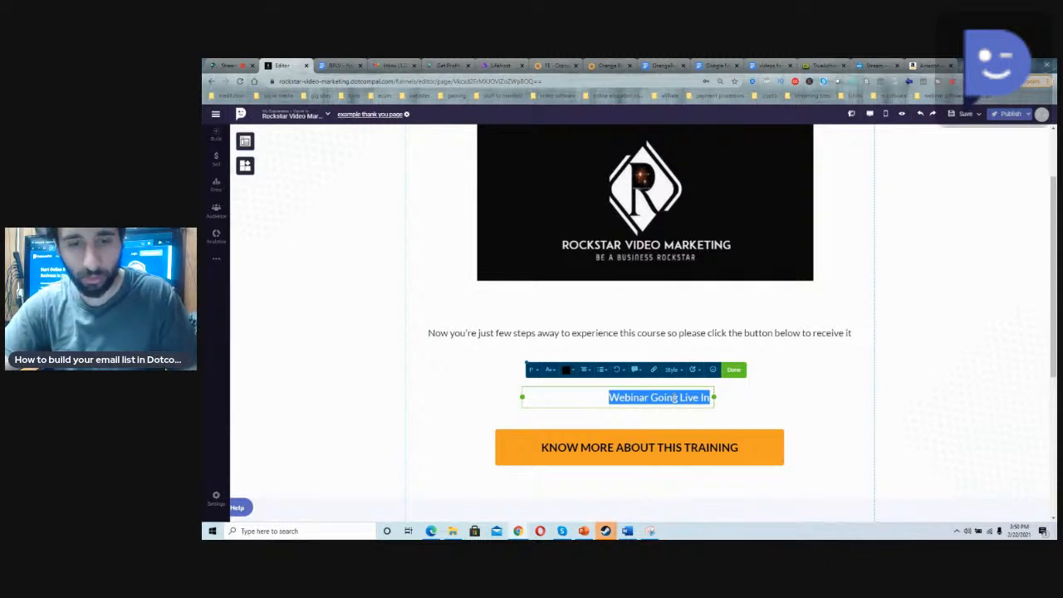
text(G)
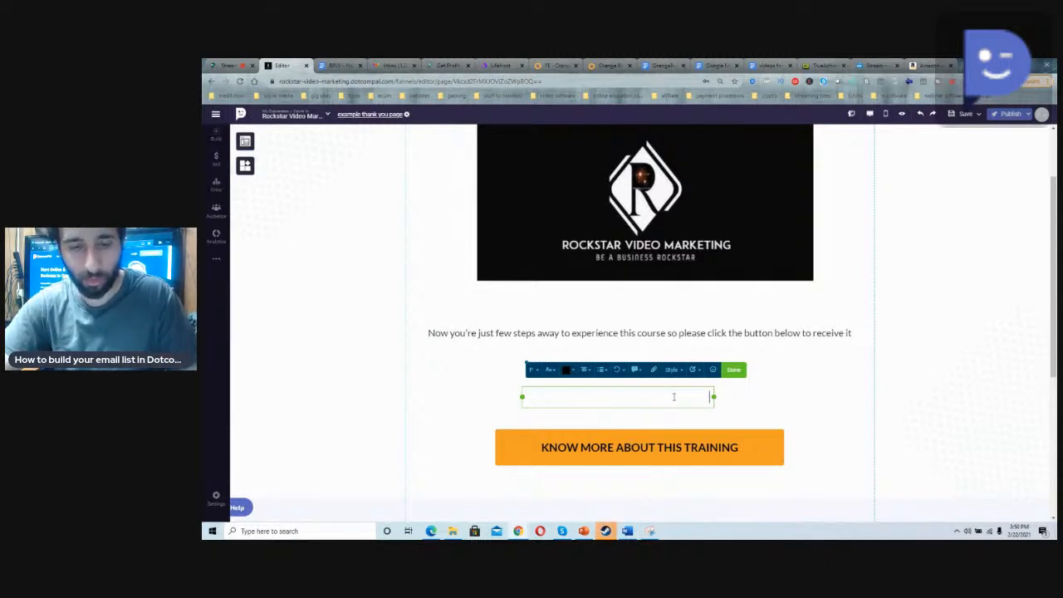
text(lick b)
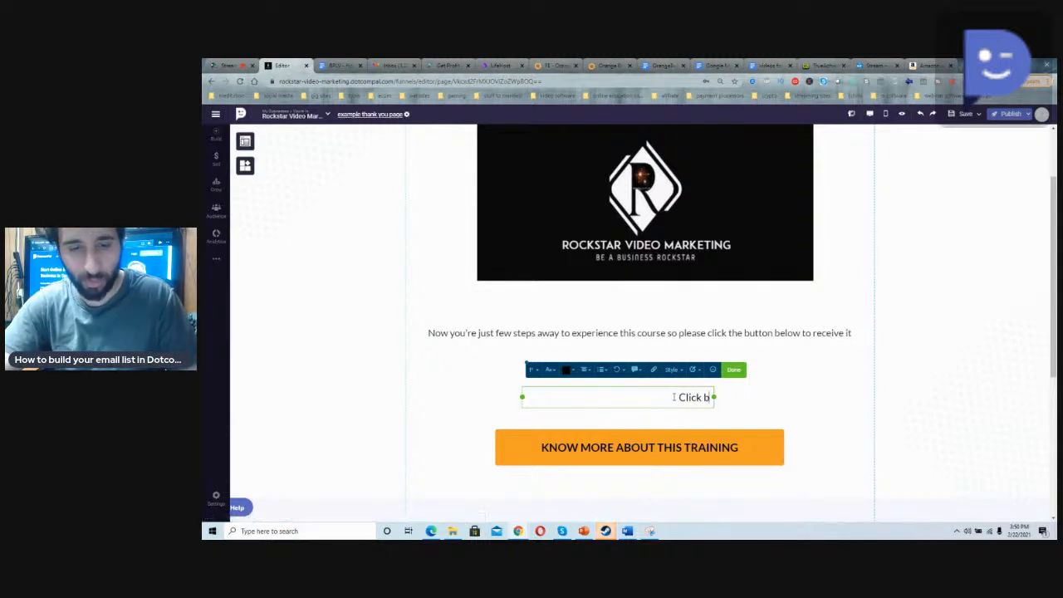
text(elow to get y)
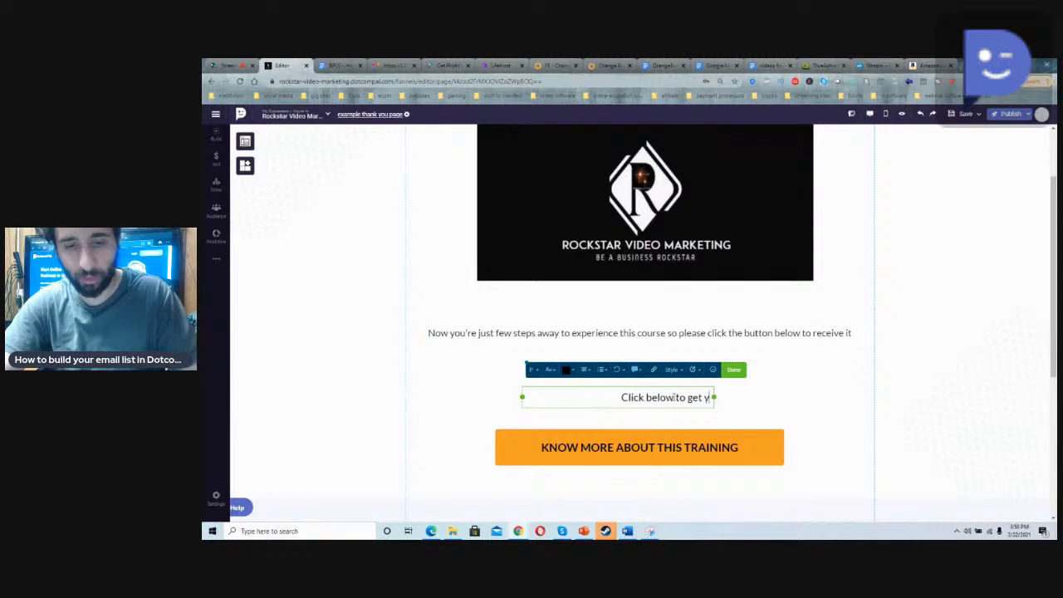
text(our course)
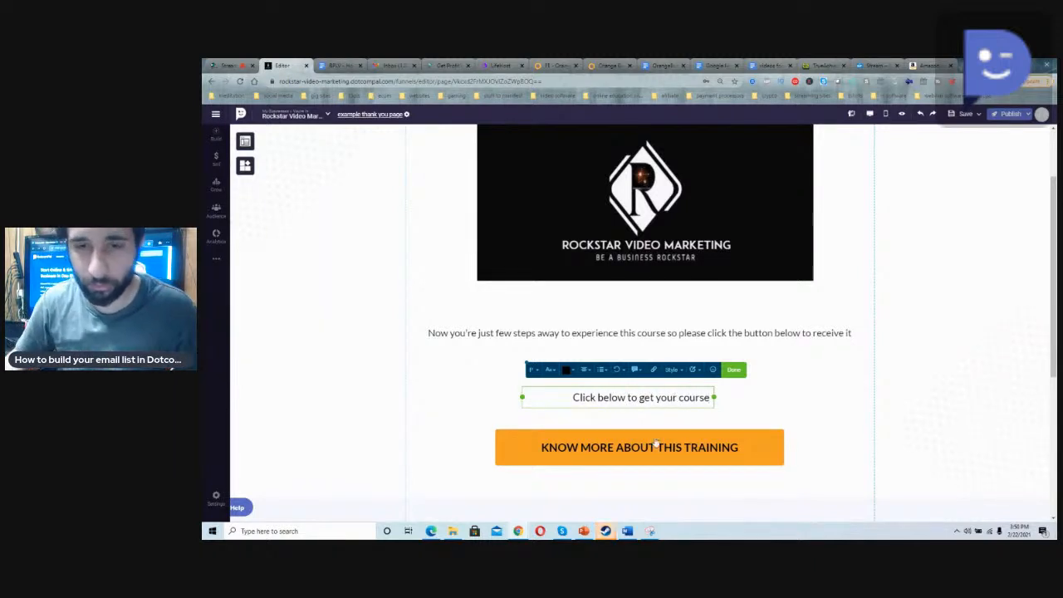
Step: Change the orange button's label to "DOWNLOAD THE COURSE"
click(653, 456)
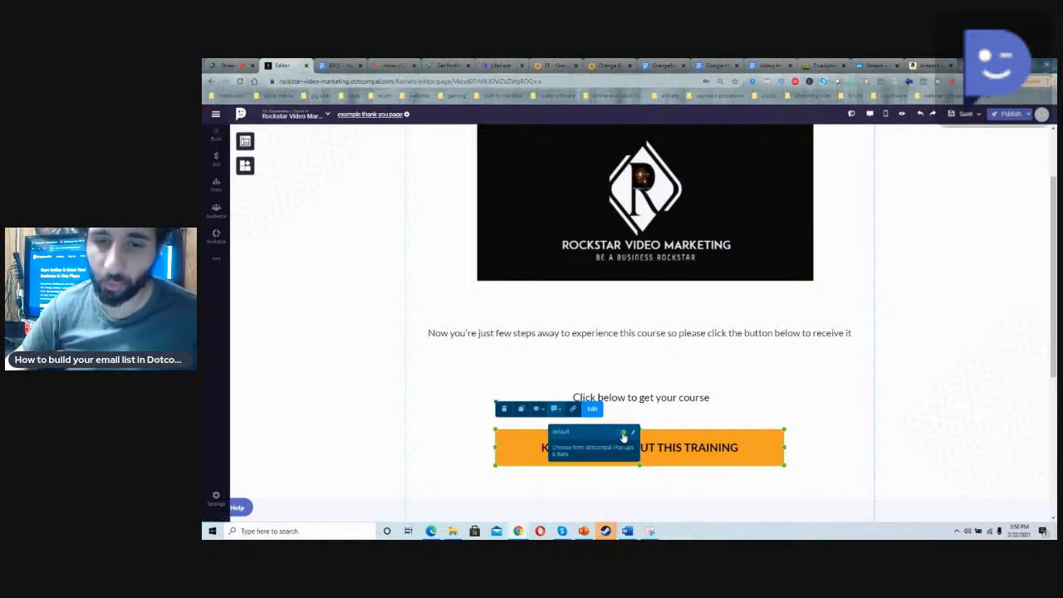
double_click(701, 454)
key(BackSpace)
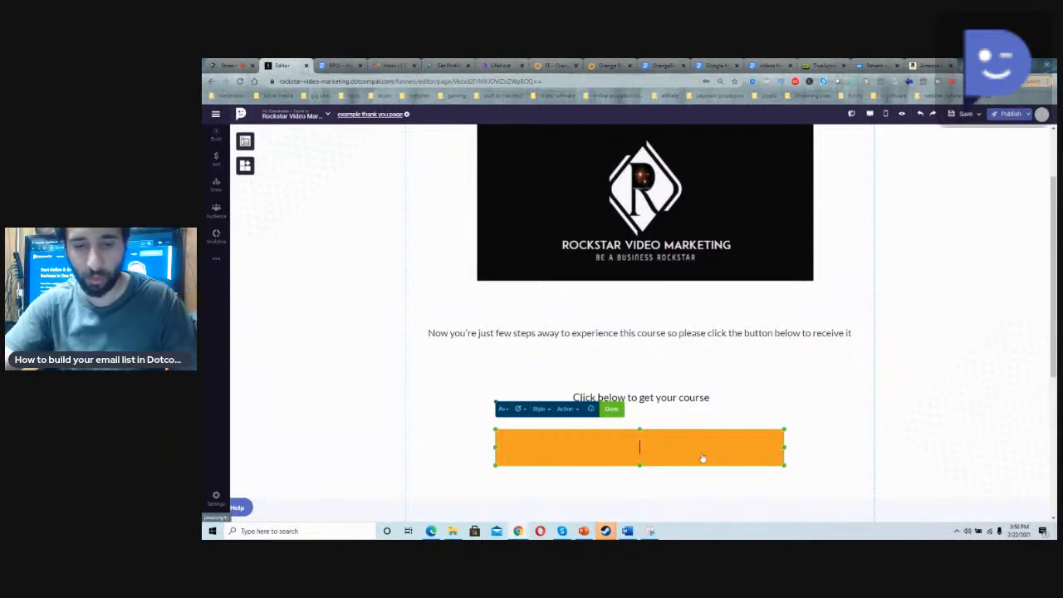
text(DOWNLO)
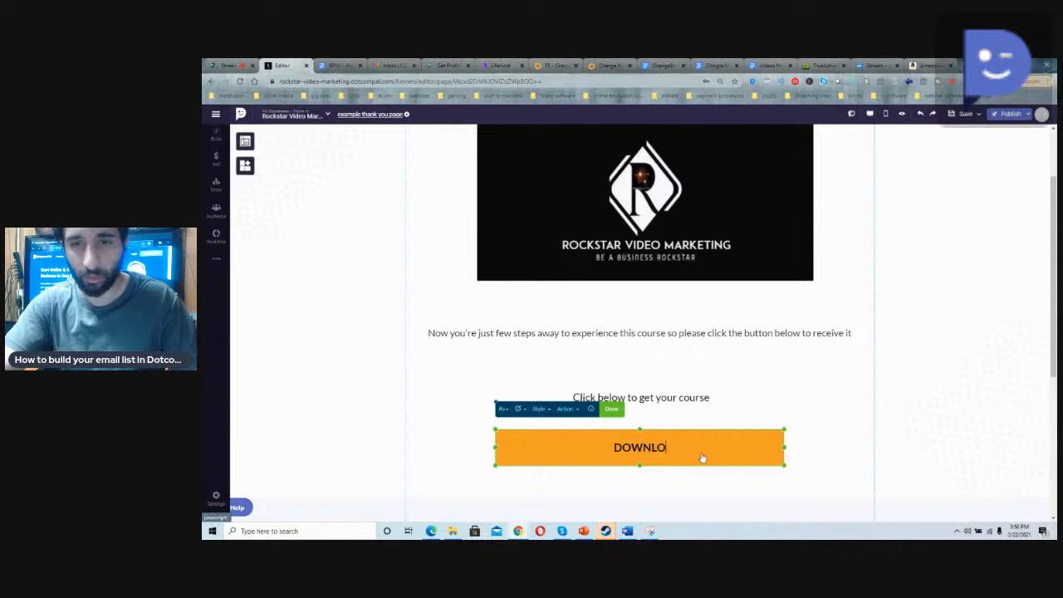
text(AD THE COURSE)
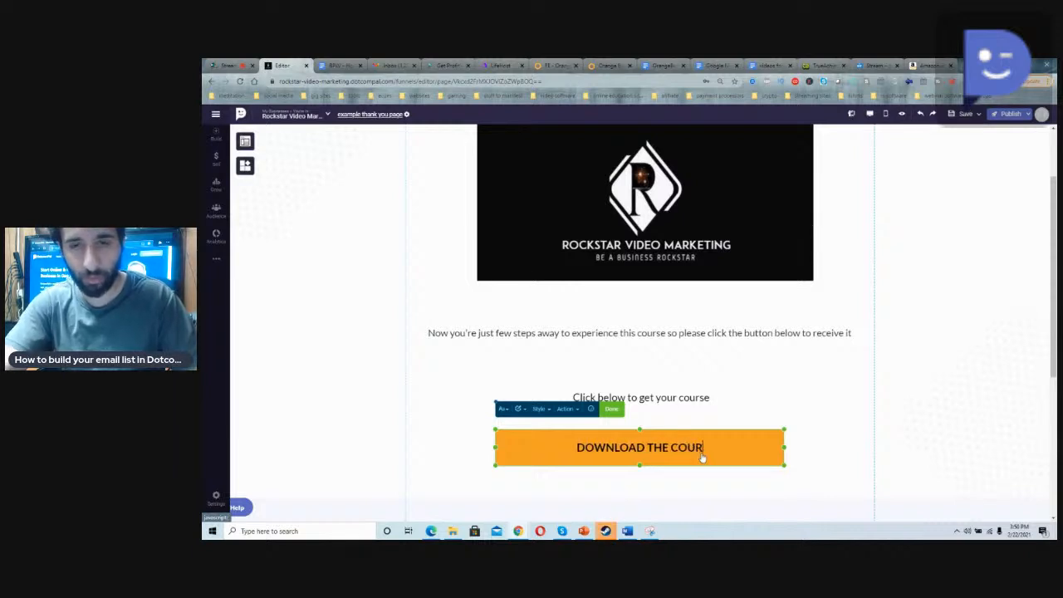
click(671, 415)
Step: Link the orange button to a File Download of sample.mp4 from MyDrive
scroll(671, 415, down, 1)
click(721, 407)
click(574, 365)
click(621, 298)
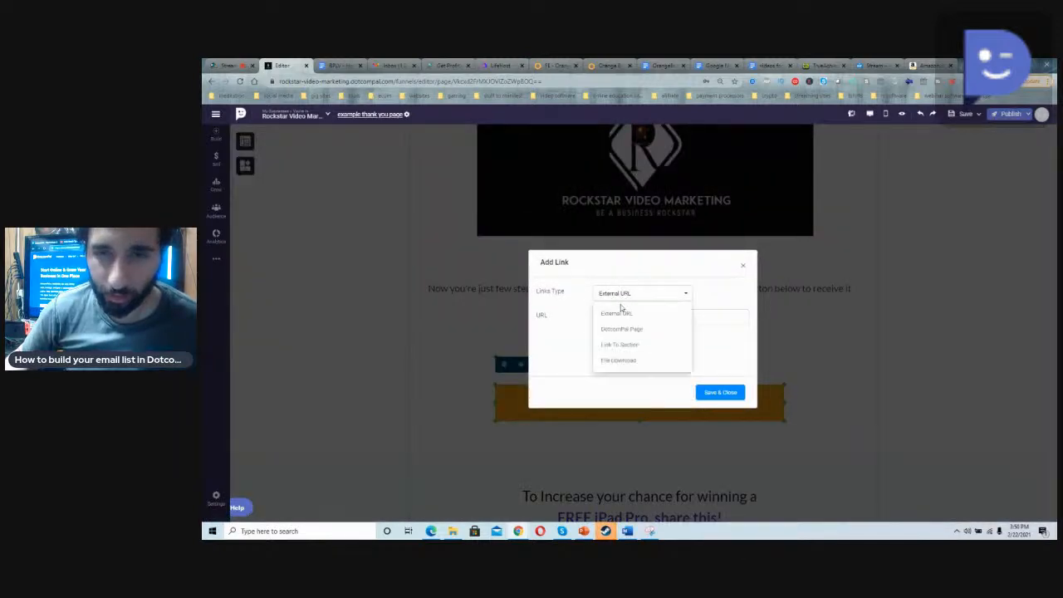
click(616, 360)
click(618, 336)
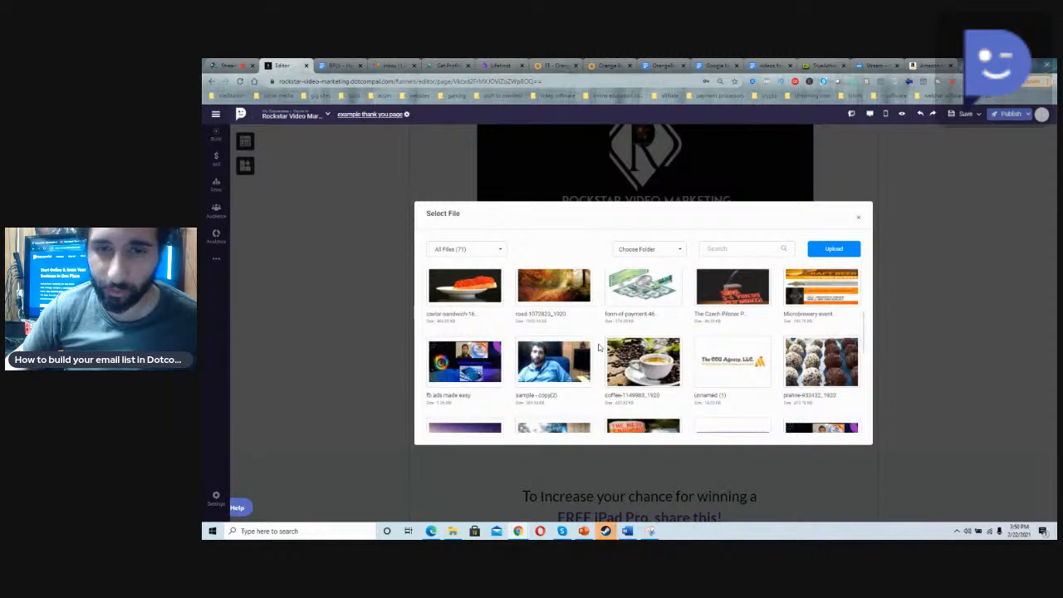
scroll(644, 342, down, 10)
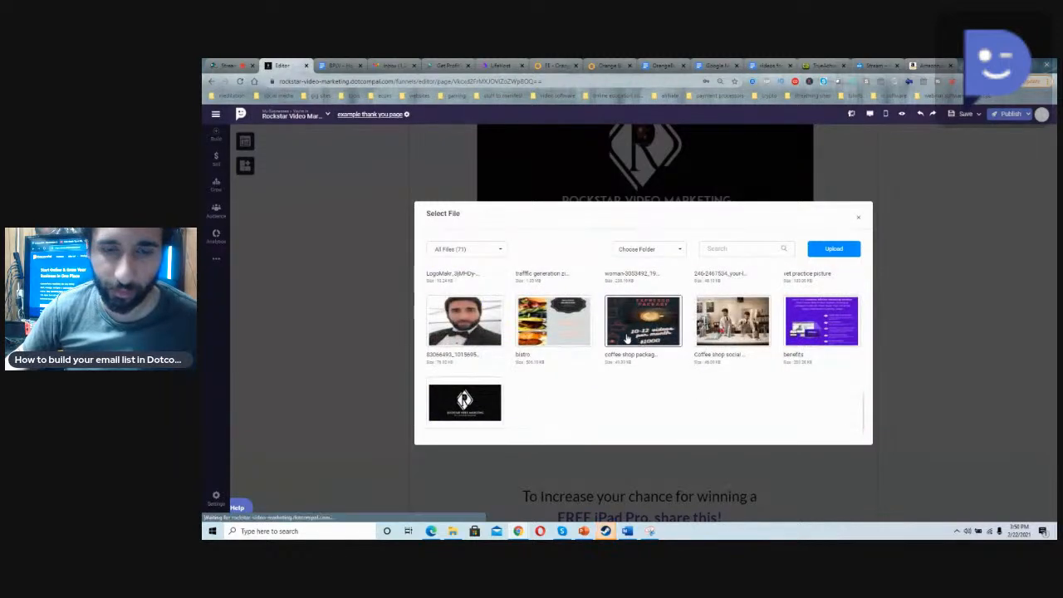
scroll(625, 336, up, 10)
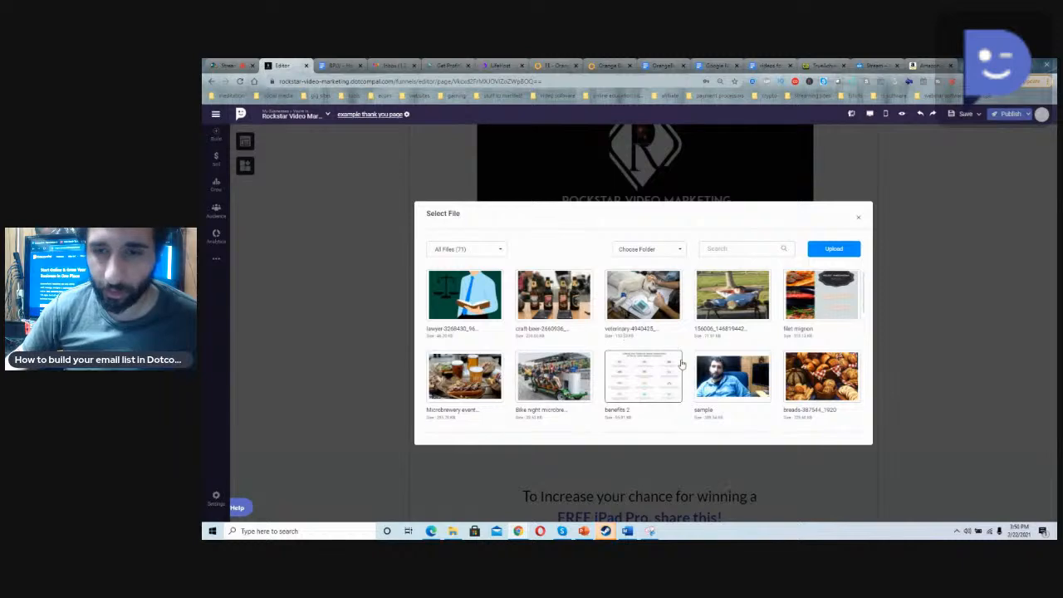
click(707, 382)
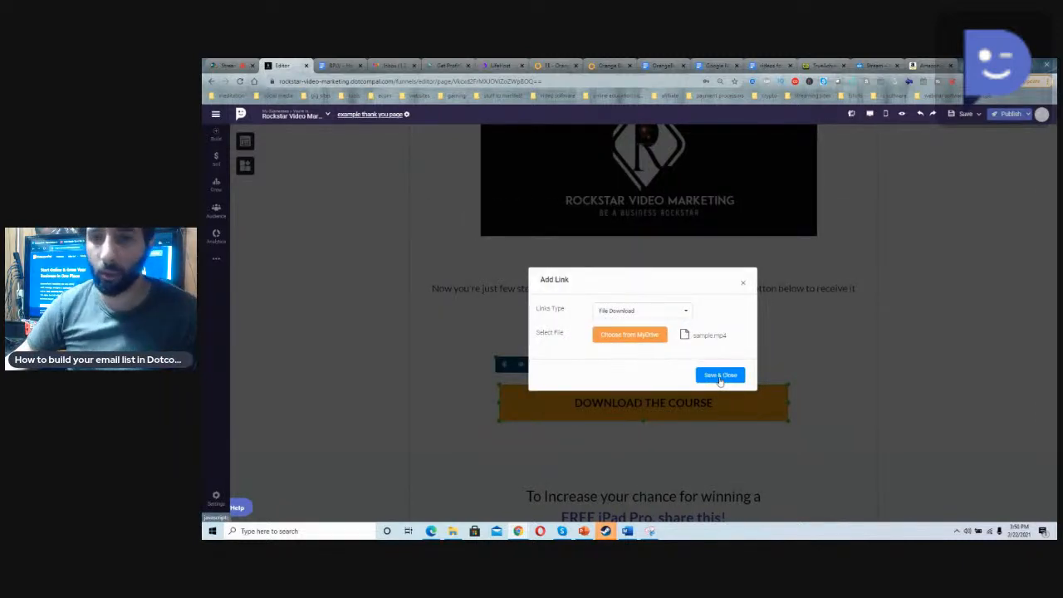
Step: Examine the link types offered for the download button, including the External URL settings, without saving a change
click(656, 313)
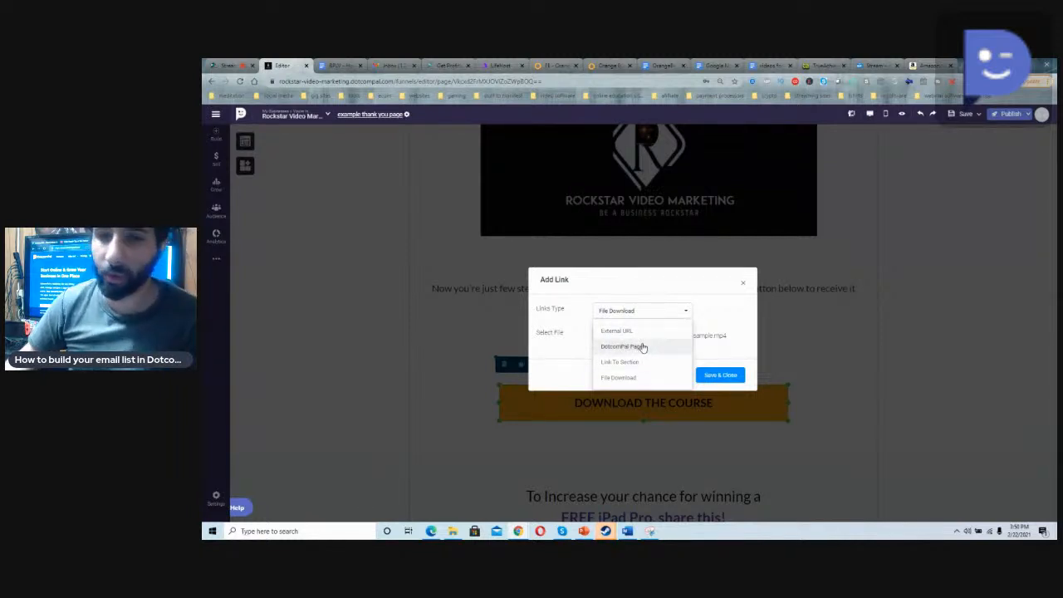
double_click(745, 287)
click(745, 287)
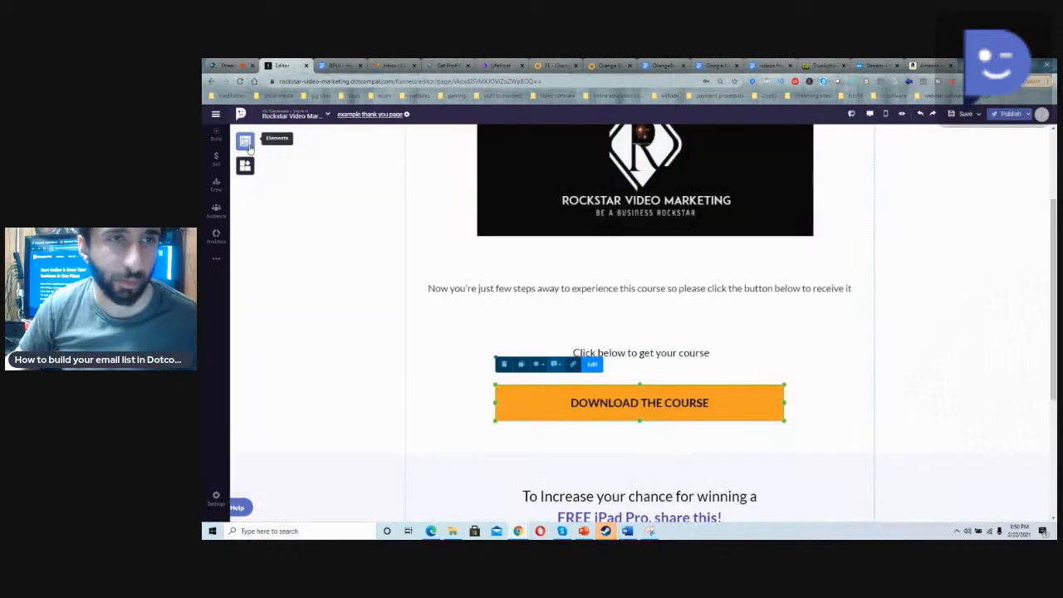
click(245, 141)
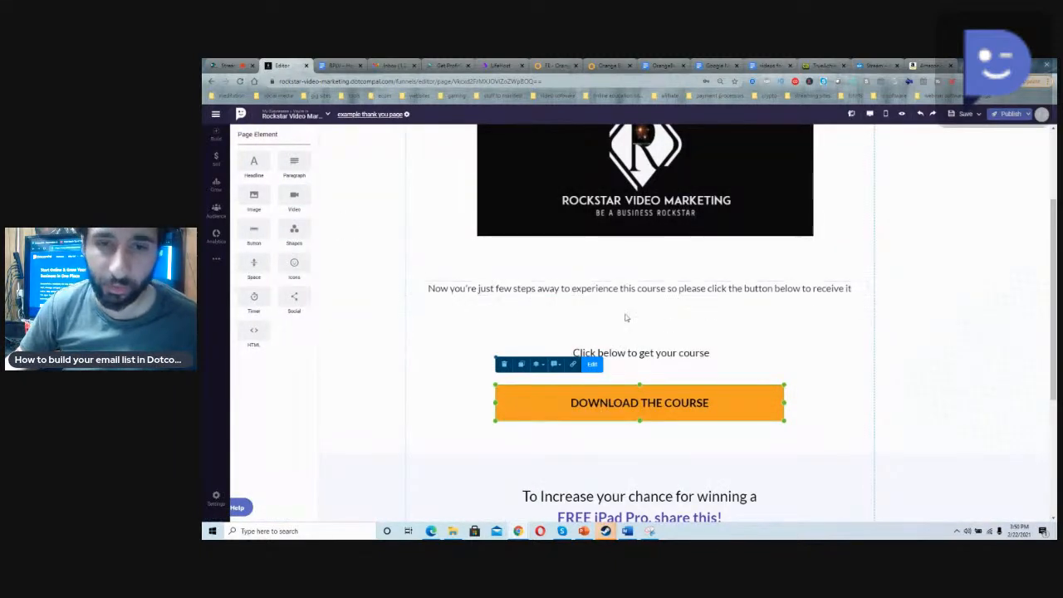
click(574, 365)
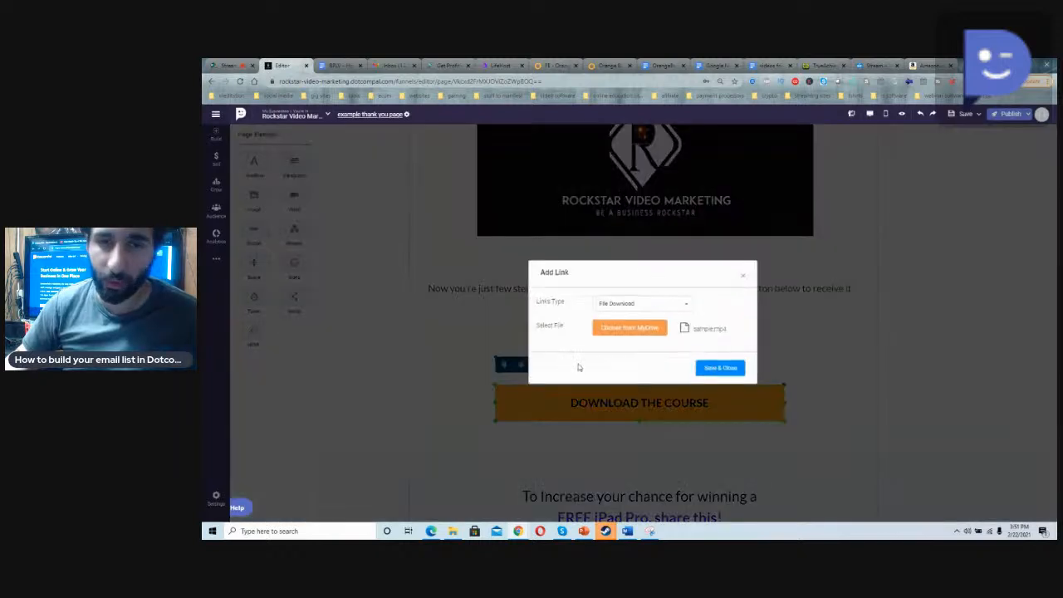
click(644, 302)
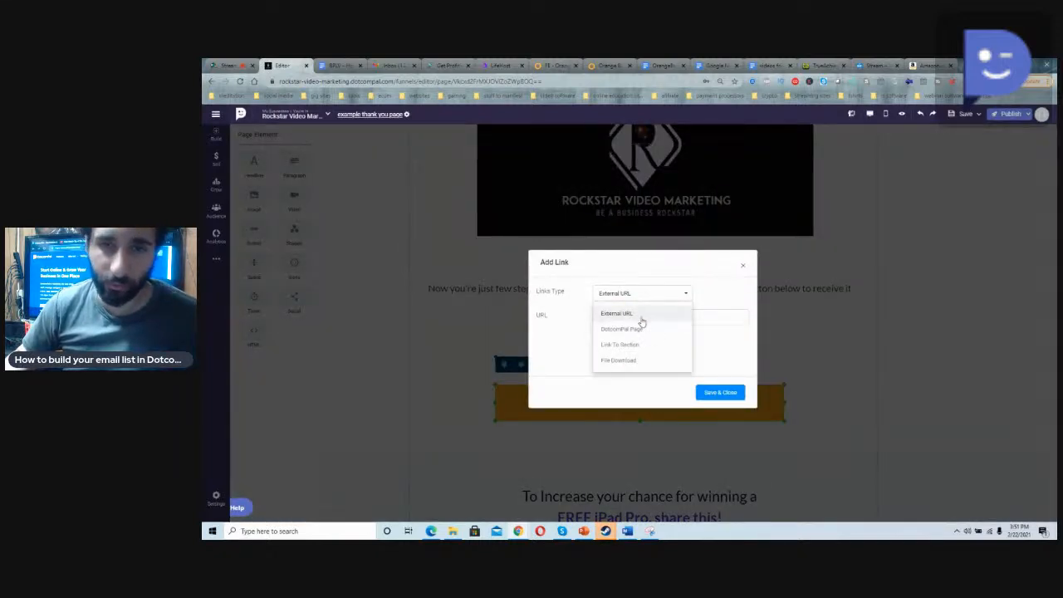
click(712, 361)
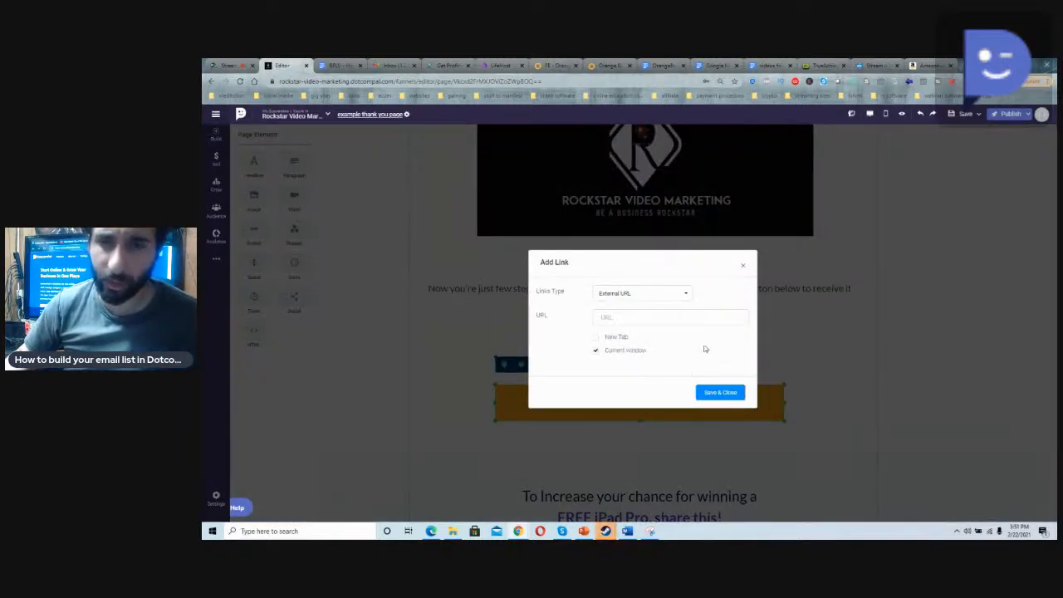
click(741, 268)
mouse_move(215, 260)
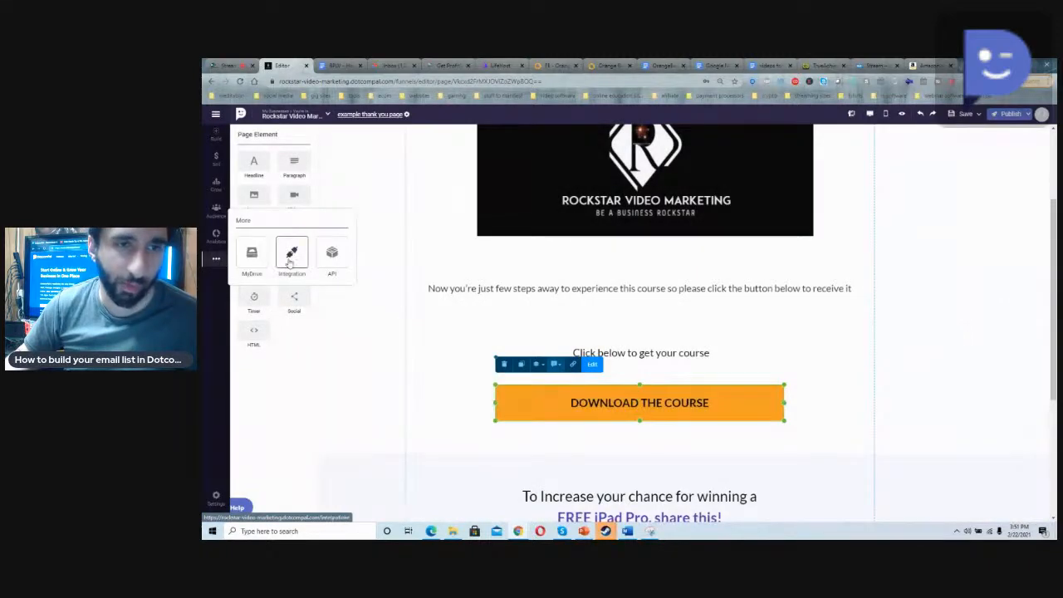
click(652, 332)
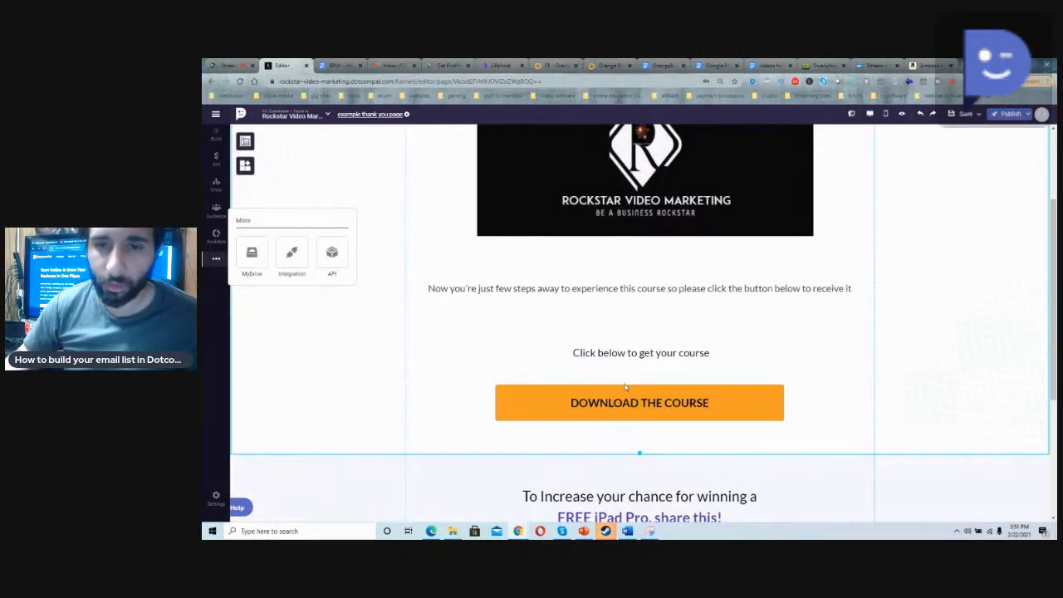
scroll(626, 387, down, 3)
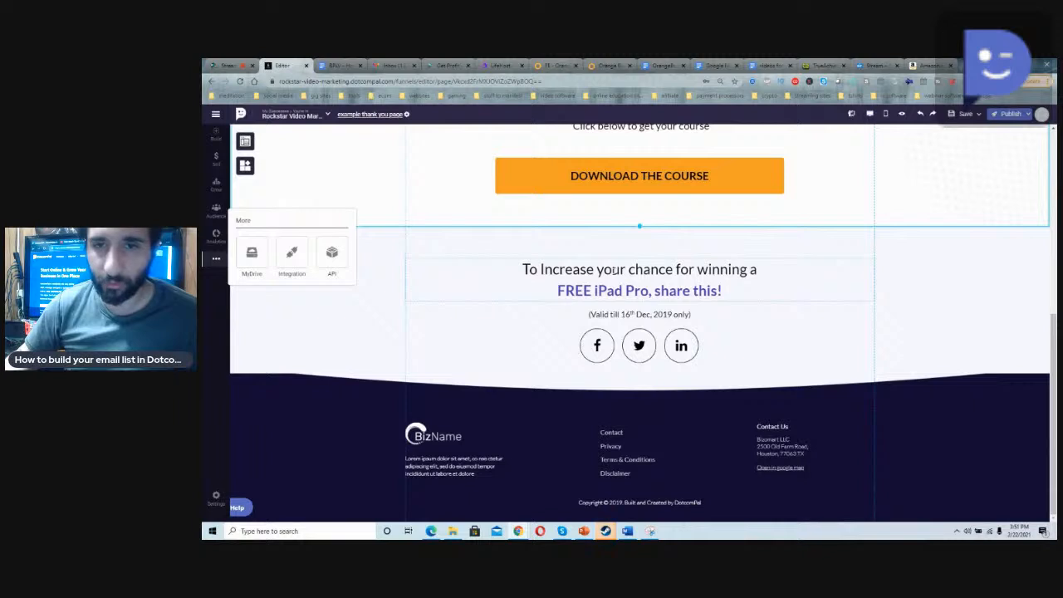
Step: Delete the page footer and the "FREE iPad Pro, share this!" section
click(613, 269)
click(613, 270)
click(453, 441)
click(503, 425)
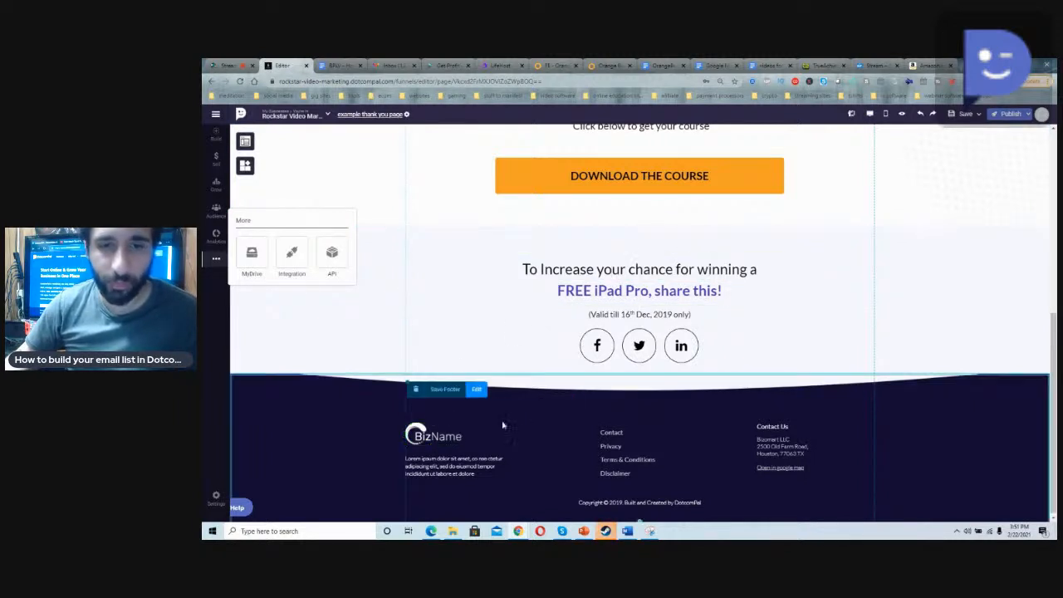
scroll(410, 359, up, 2)
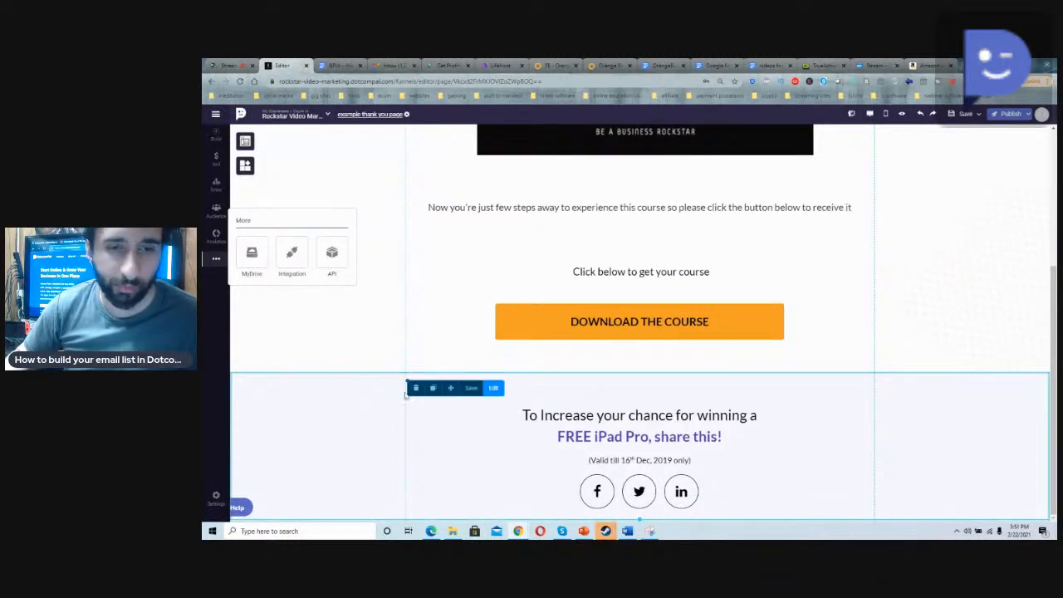
click(416, 388)
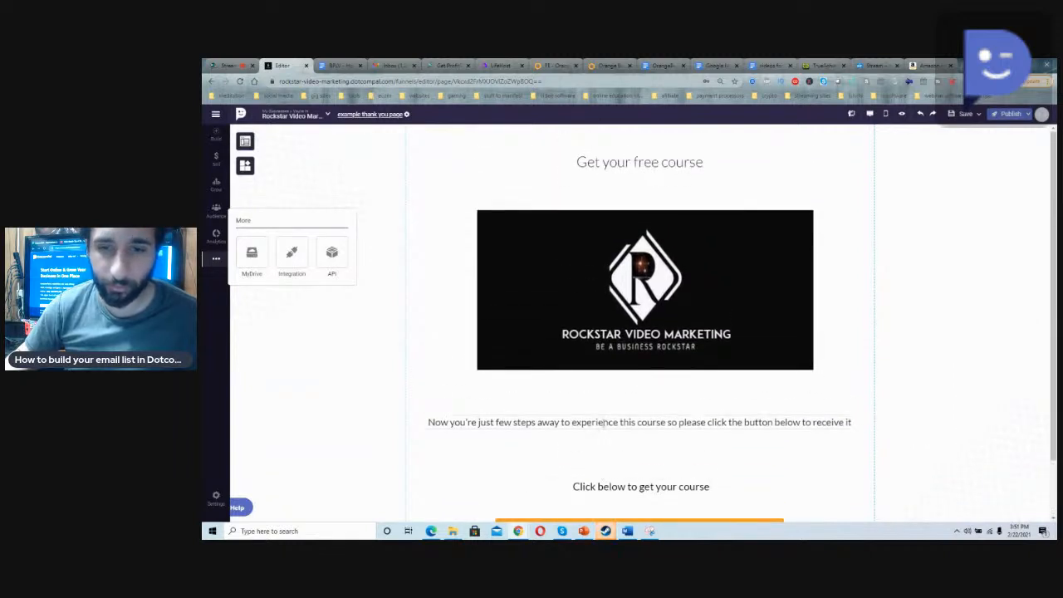
Step: Append "Thank you for signing up with us!!!" to the "Click below to get your course" text
click(603, 427)
click(607, 489)
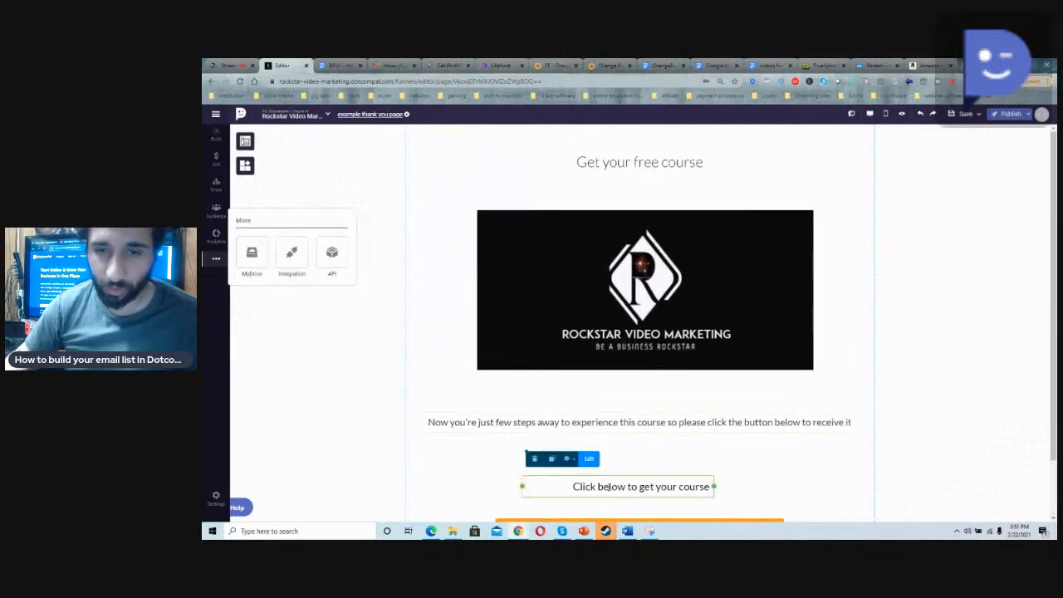
click(707, 486)
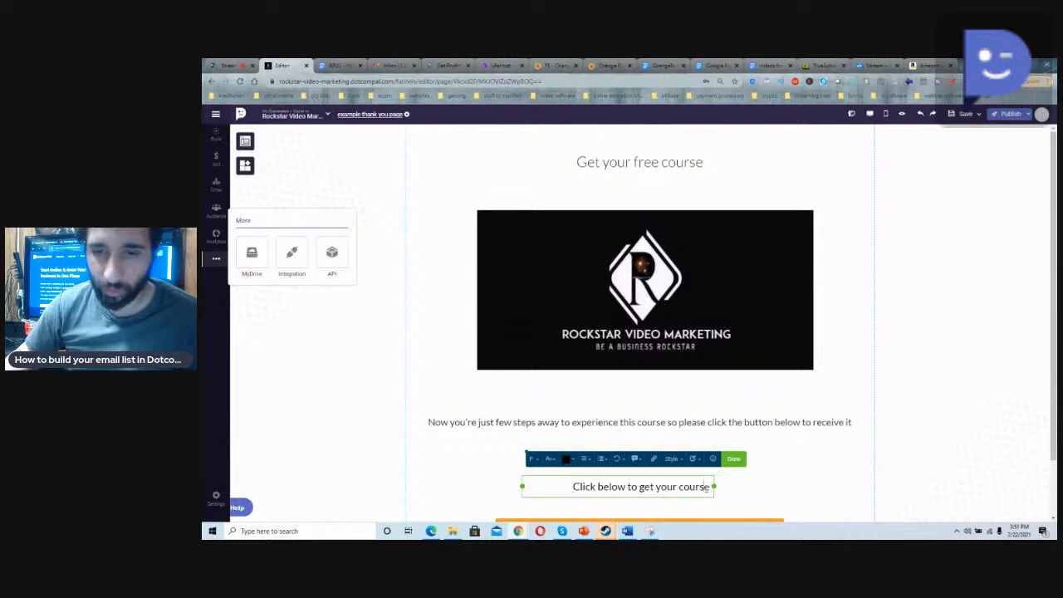
text(Th)
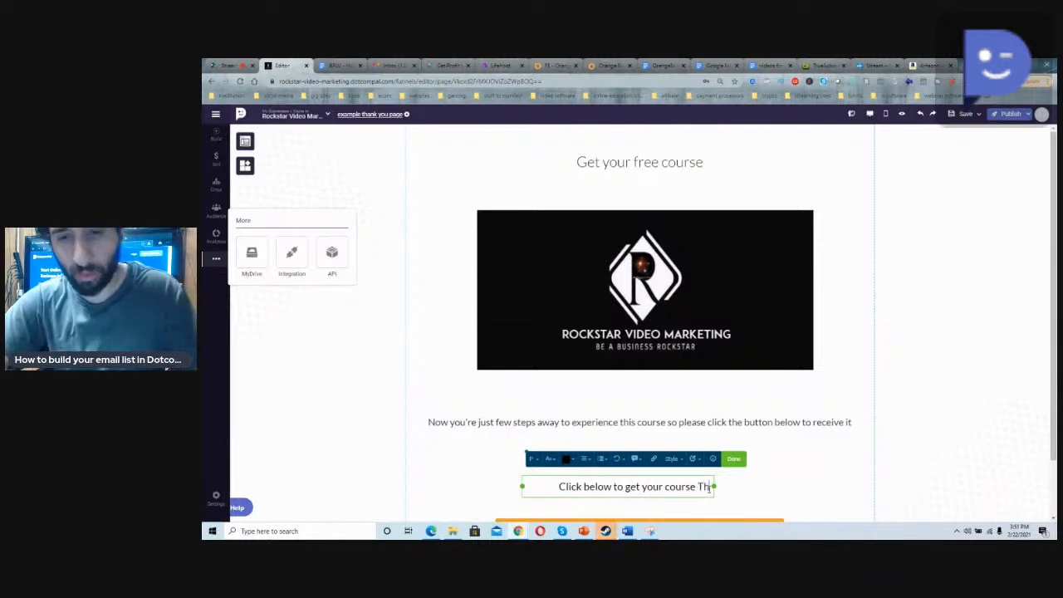
text(ank you for)
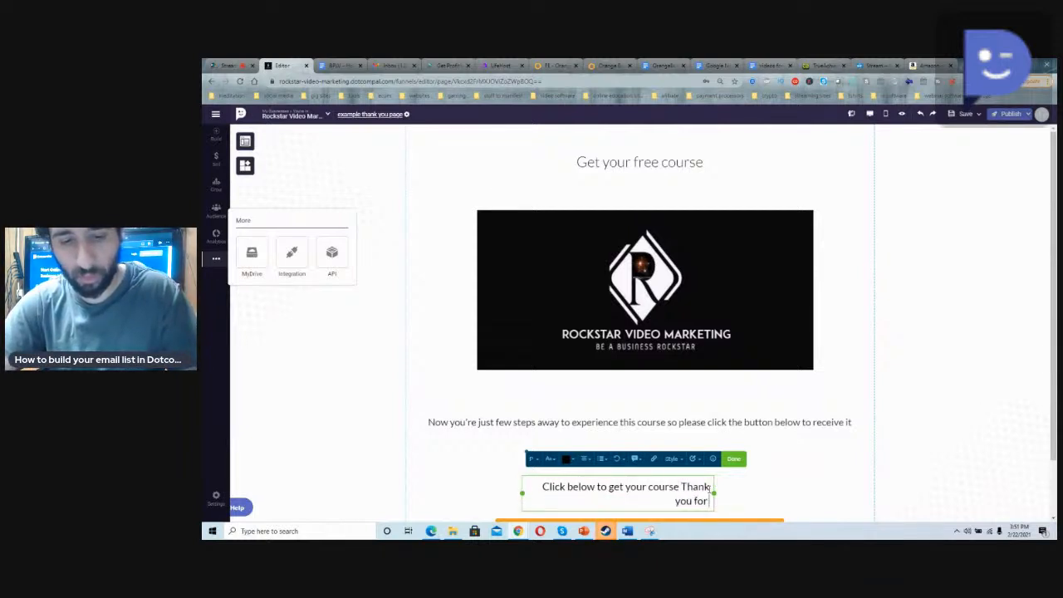
text( signing up)
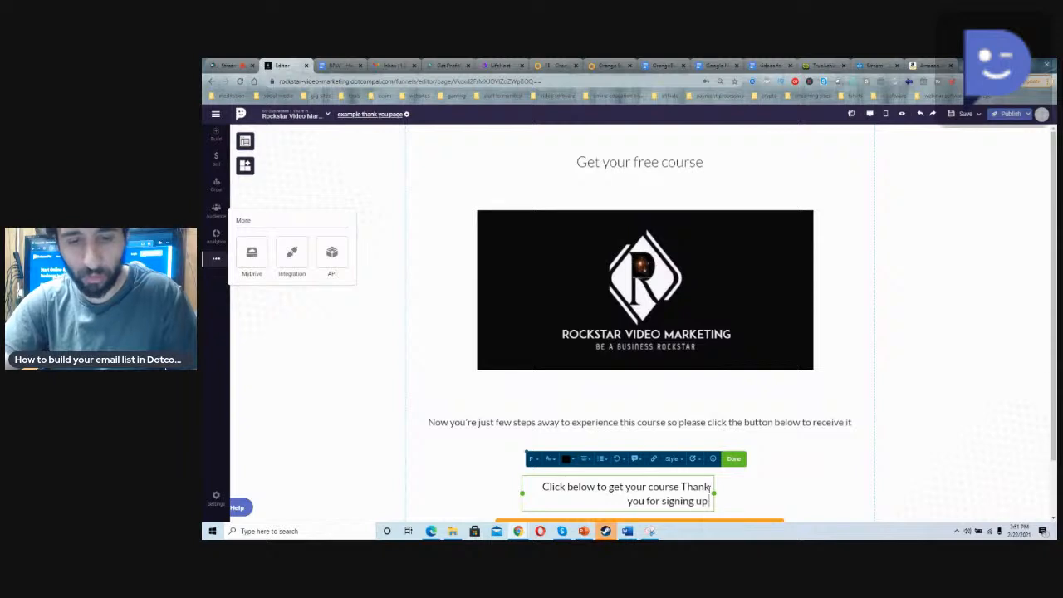
text( with us!!!)
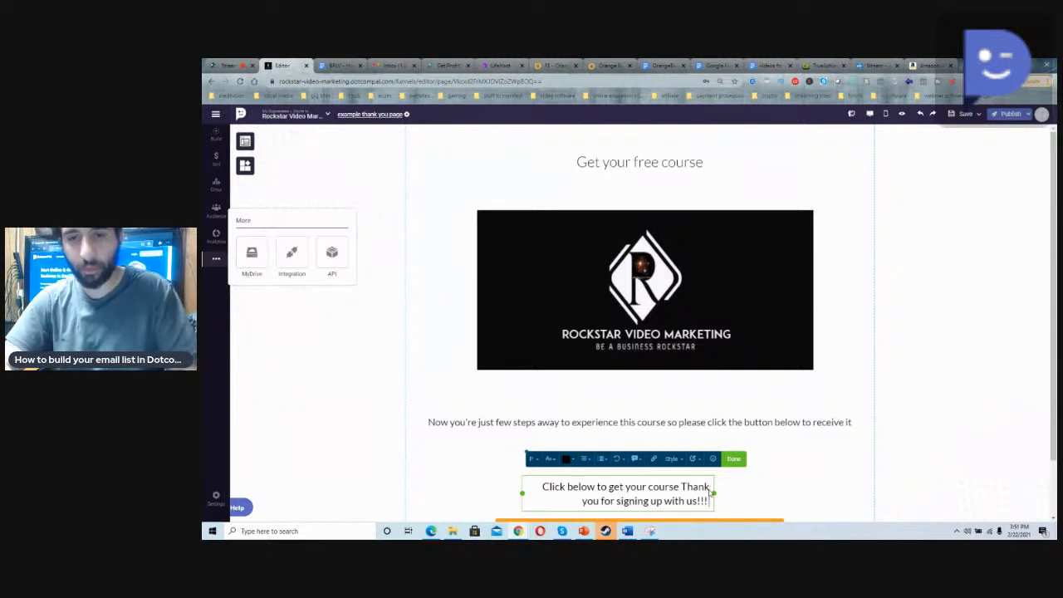
scroll(572, 353, down, 1)
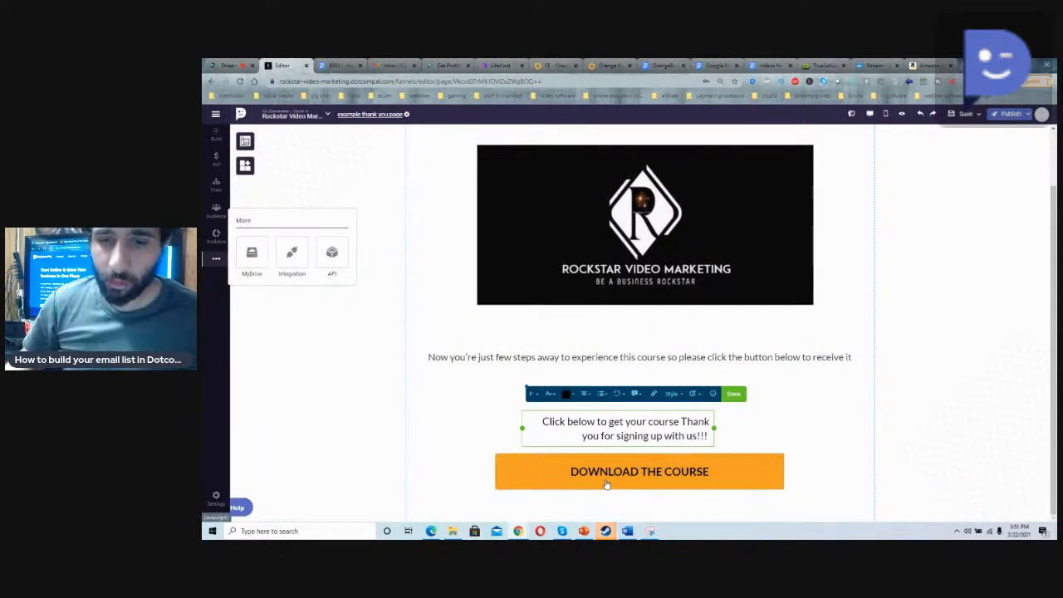
click(544, 481)
click(430, 309)
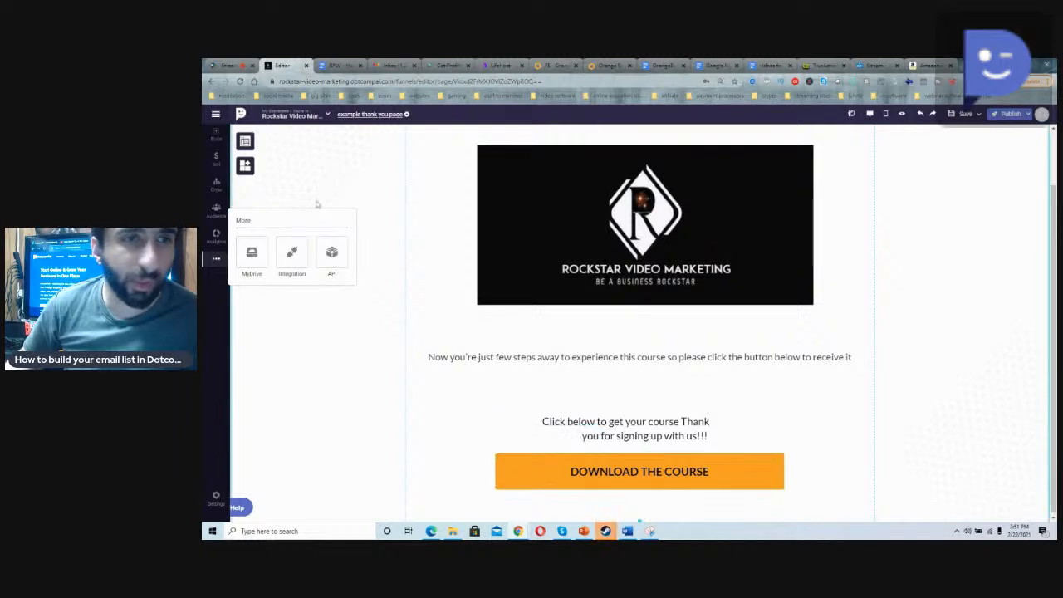
Step: Try to add a Lead Form widget between the course sentence and the download button
click(246, 142)
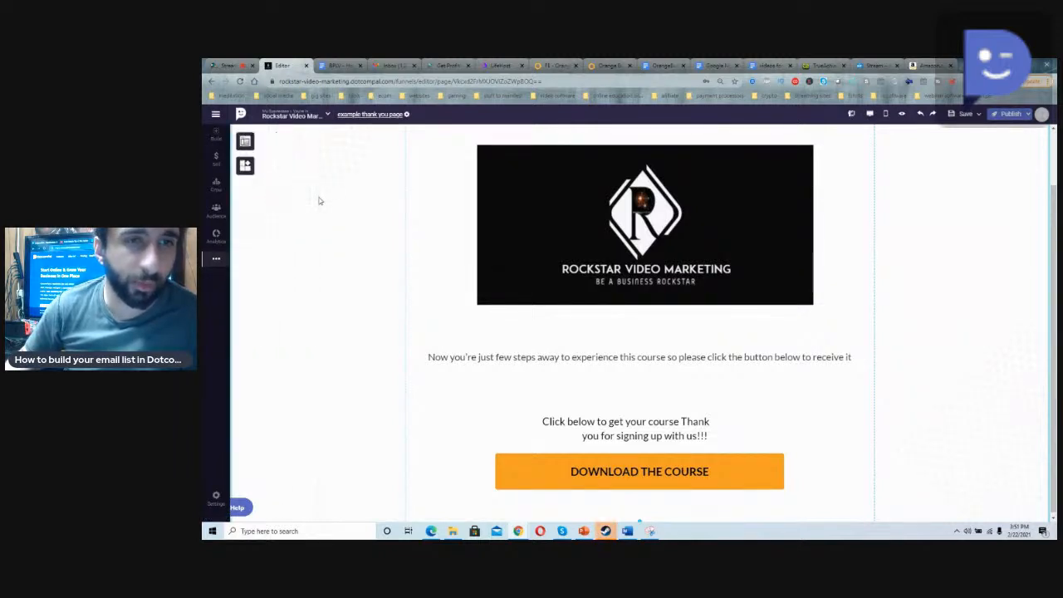
click(244, 166)
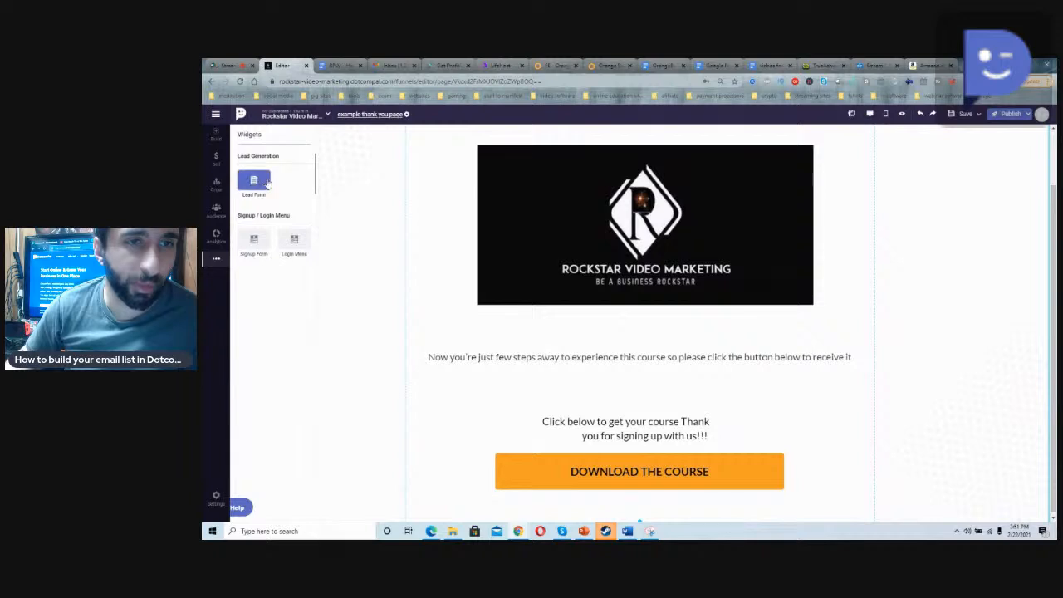
drag(255, 181, 658, 382)
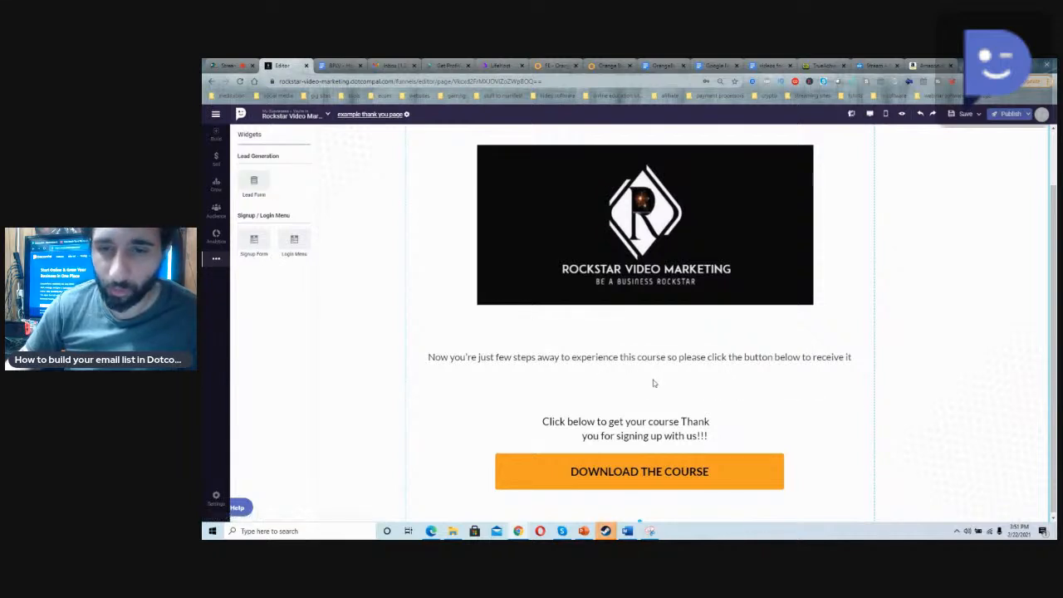
drag(261, 186, 471, 319)
click(470, 319)
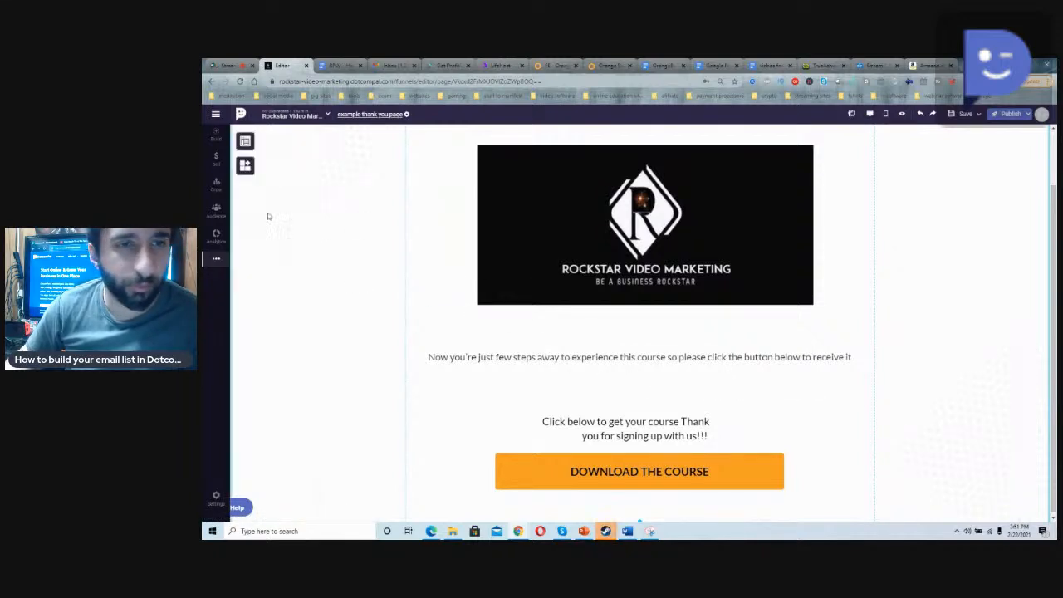
Step: Place the Transparent Signup Form widget over the text and download button below the logo image
click(245, 141)
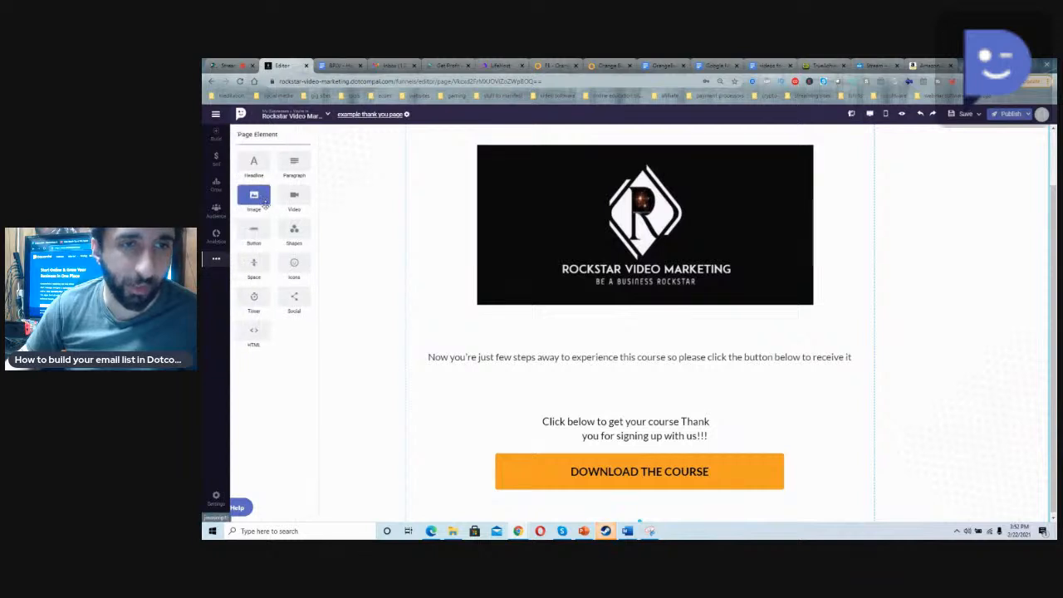
click(348, 256)
click(245, 166)
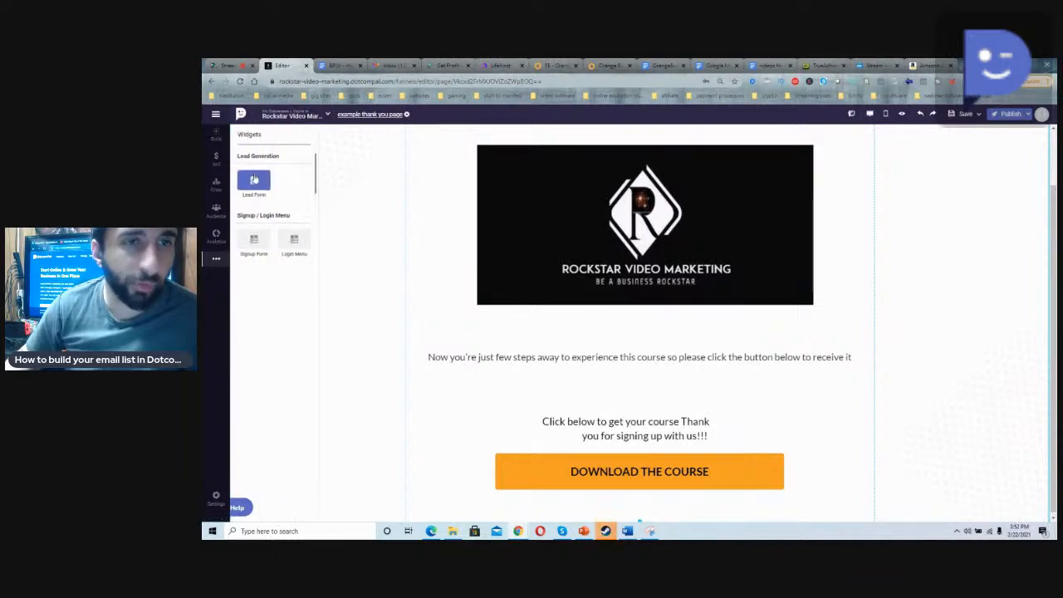
click(266, 247)
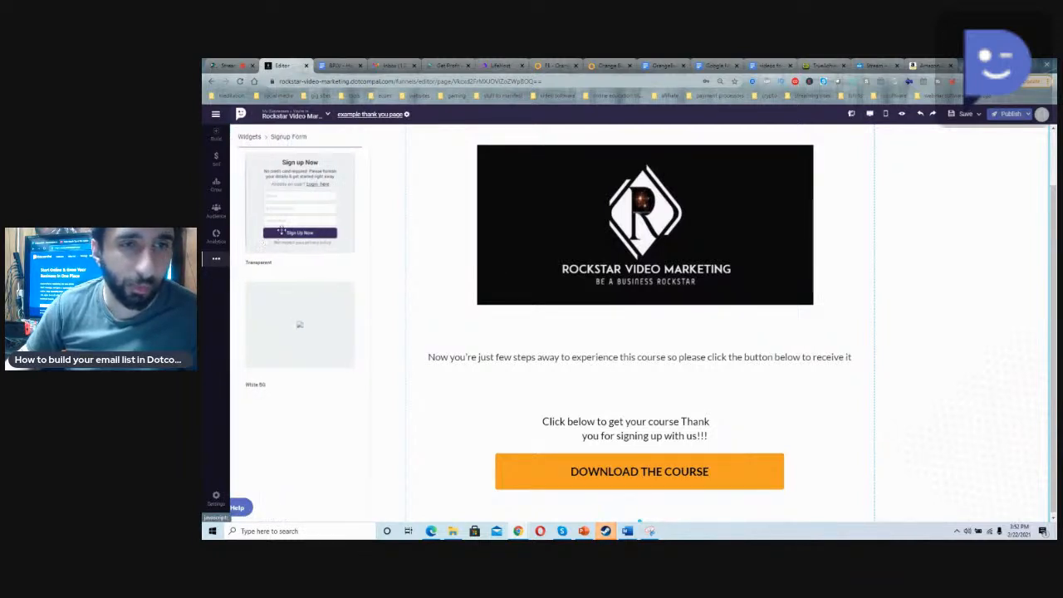
drag(276, 218, 606, 402)
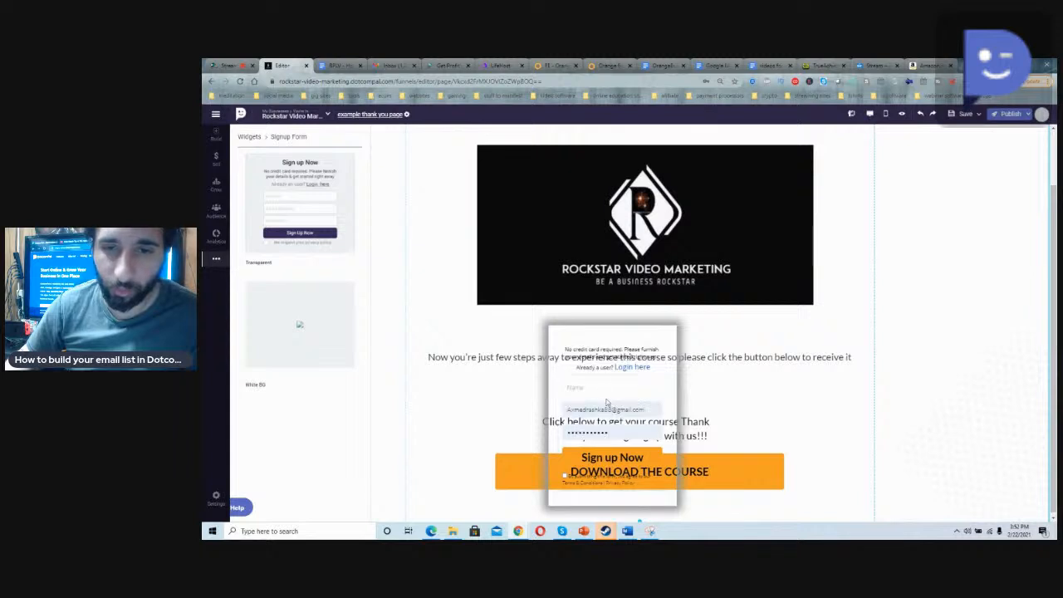
Step: Move the signup form to the left, partly clear of the orange download button
drag(673, 374, 627, 366)
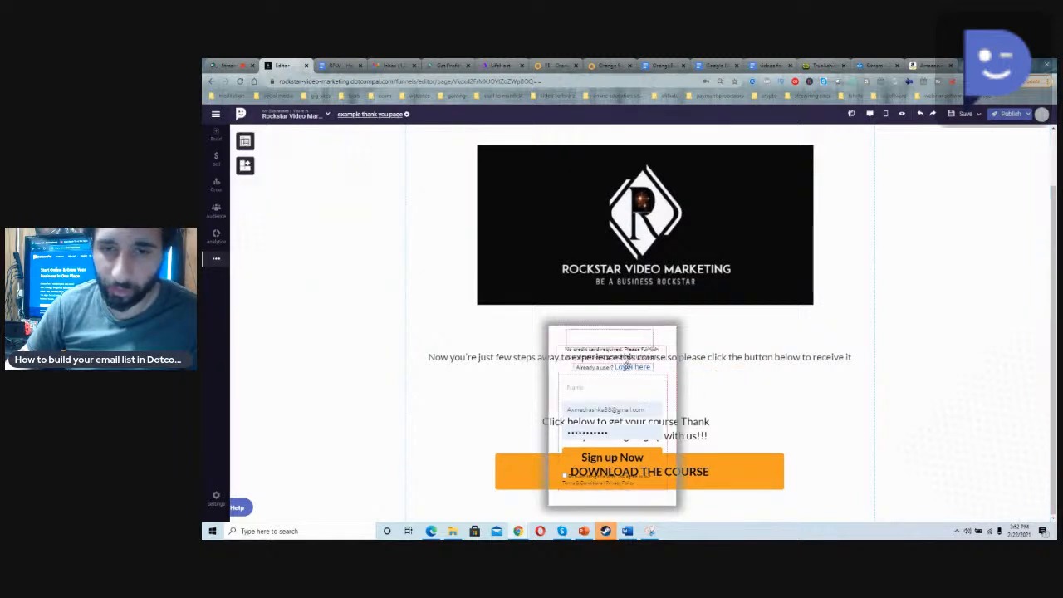
click(730, 475)
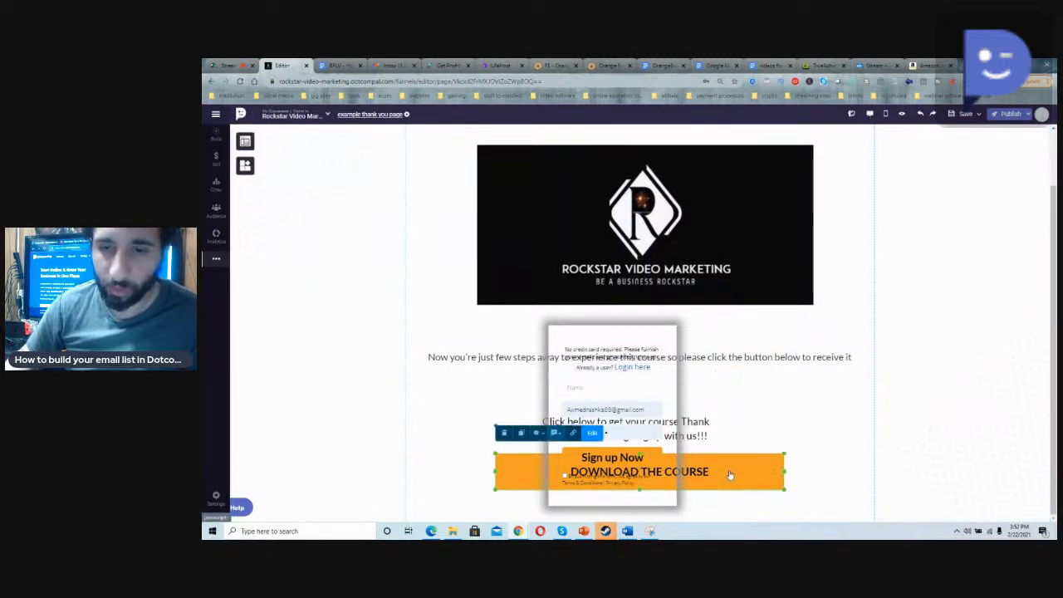
click(553, 372)
drag(552, 372, 457, 407)
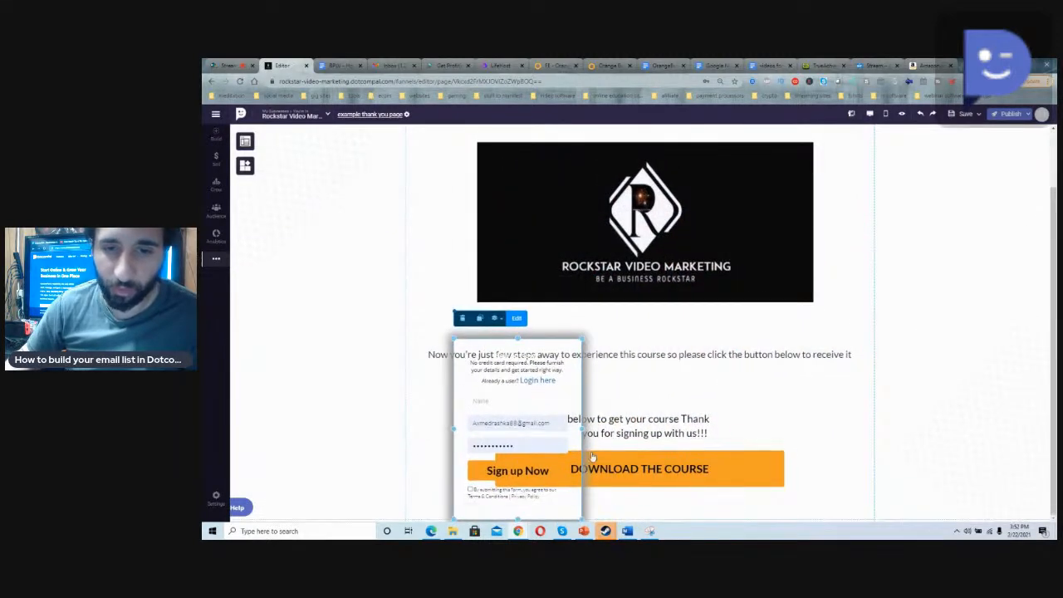
Step: Delete the orange "DOWNLOAD THE COURSE" button and move the "Click below to get your course" text up beneath the course sentence
click(658, 469)
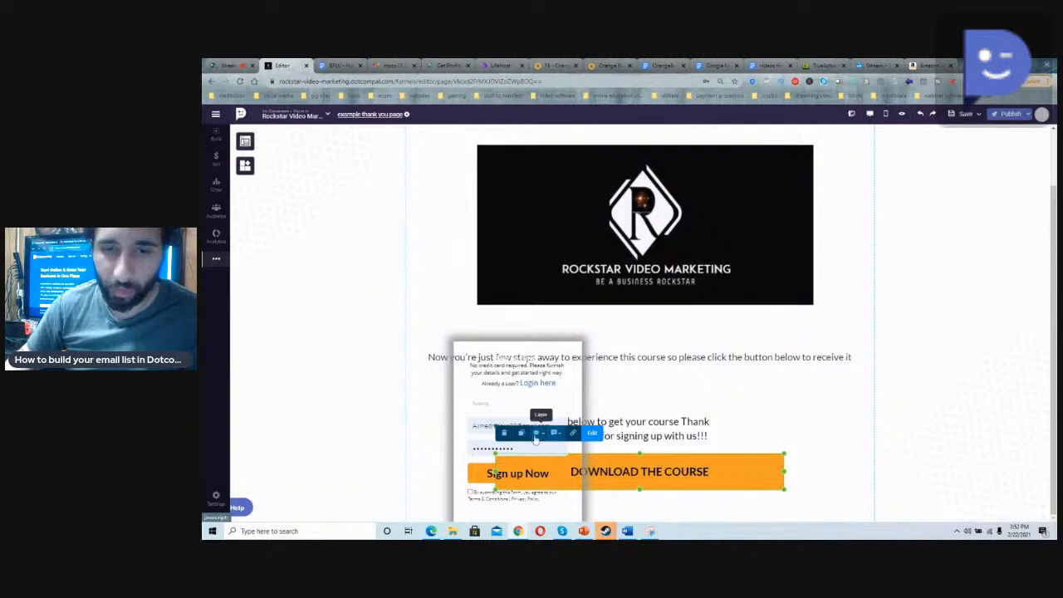
click(504, 434)
drag(610, 431, 632, 380)
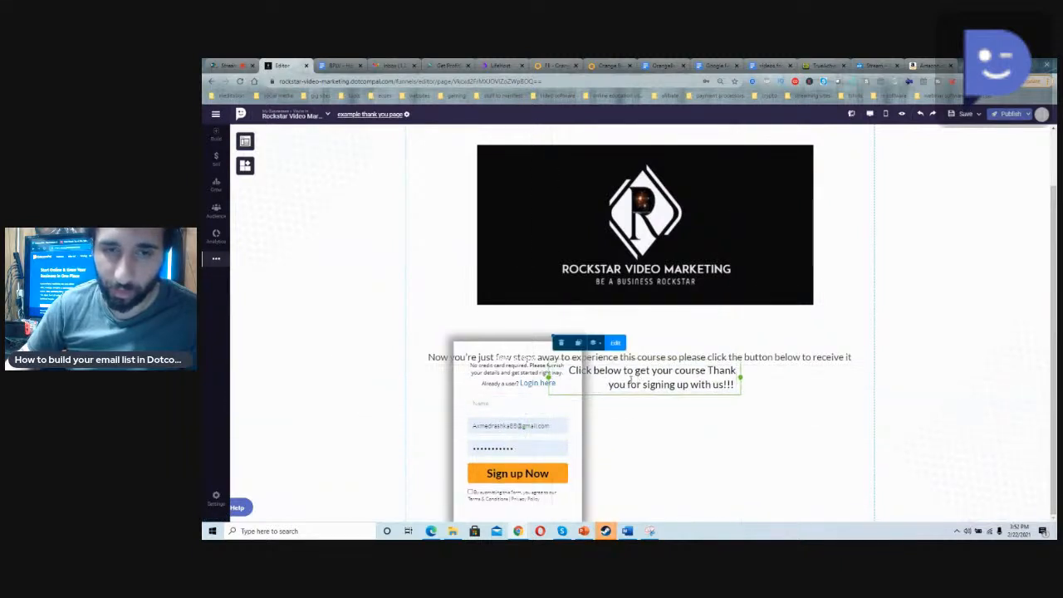
Step: Shift the signup form to the right and delete it from the page
click(588, 425)
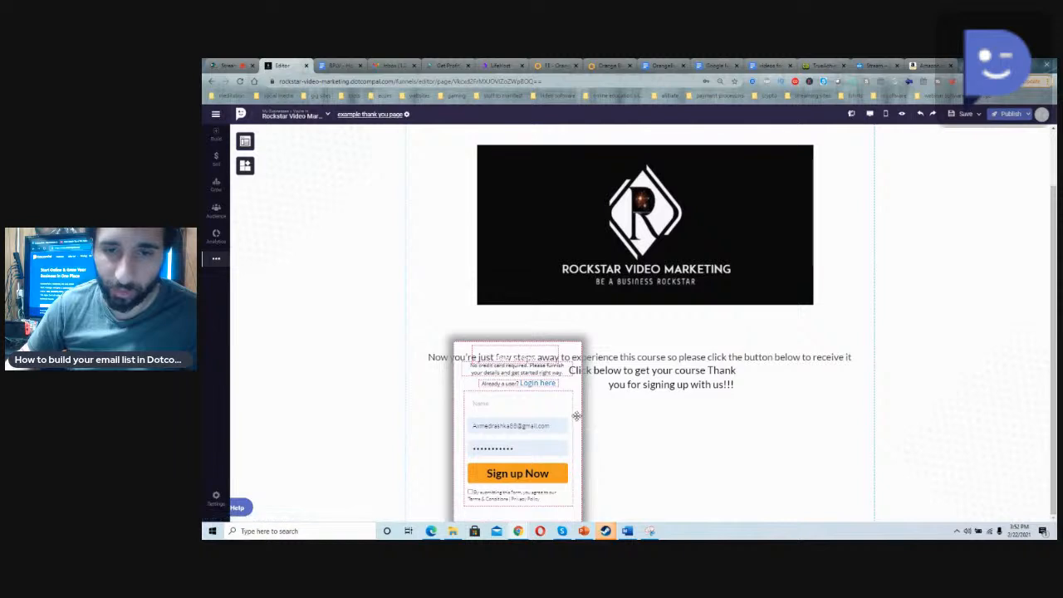
drag(577, 416, 736, 465)
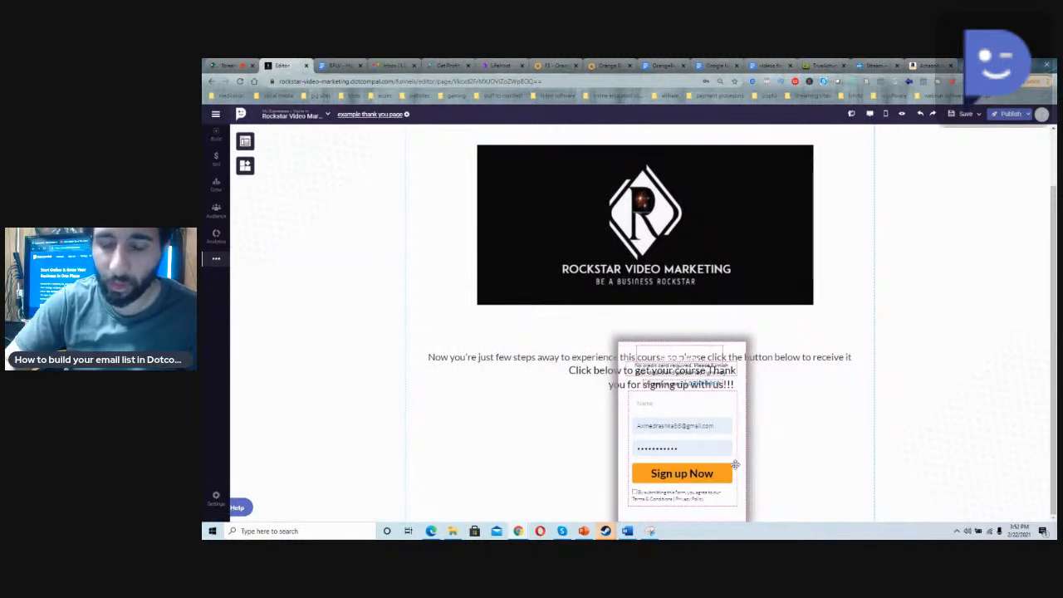
click(621, 411)
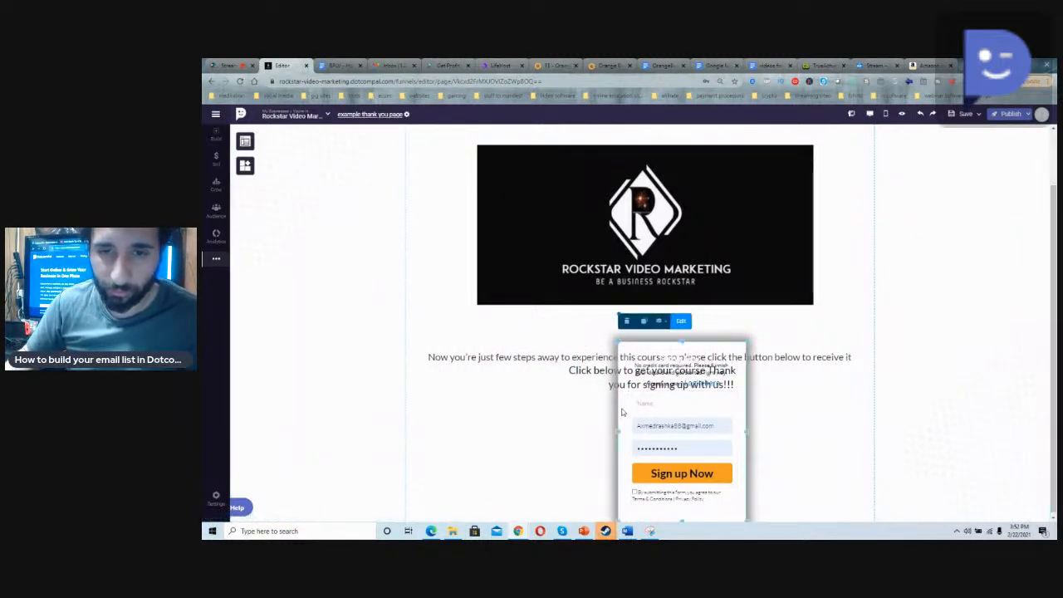
click(626, 321)
Step: Place a Lead Form with an Email field and a "Download the Resource" button beneath the thank you text
click(246, 166)
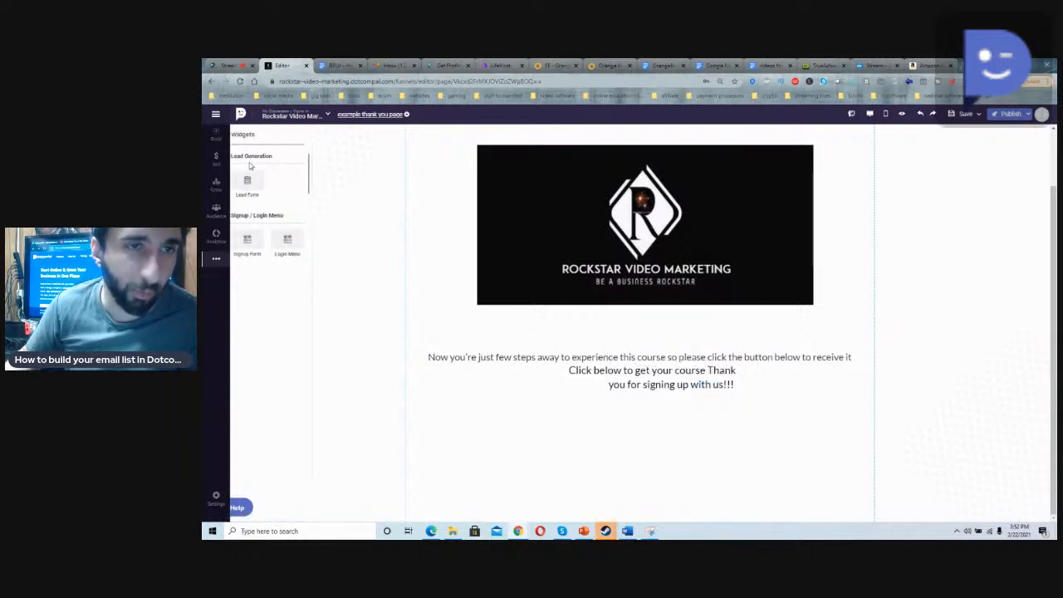
click(249, 188)
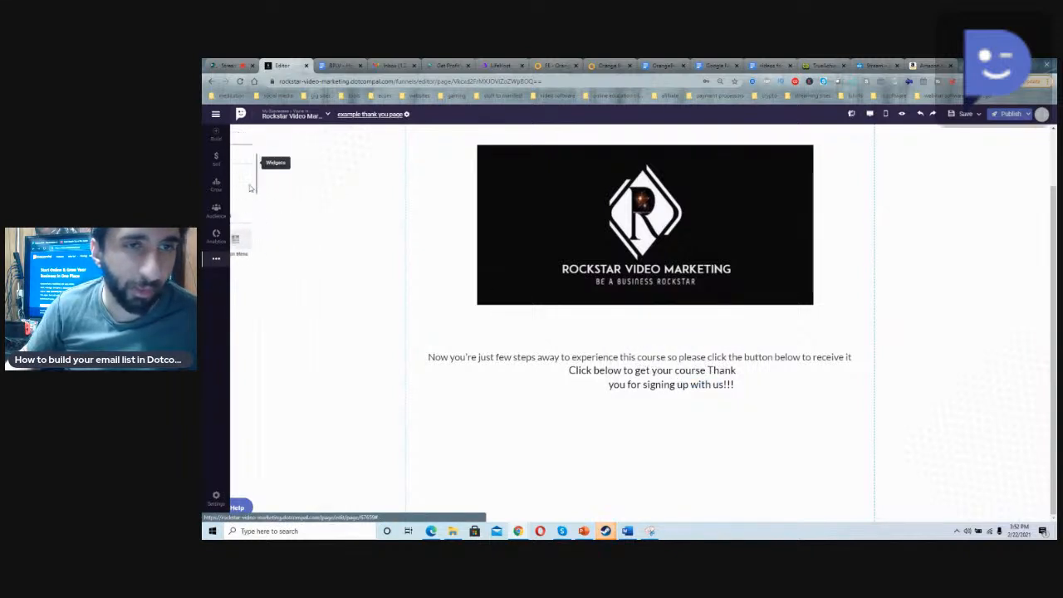
drag(263, 188, 610, 453)
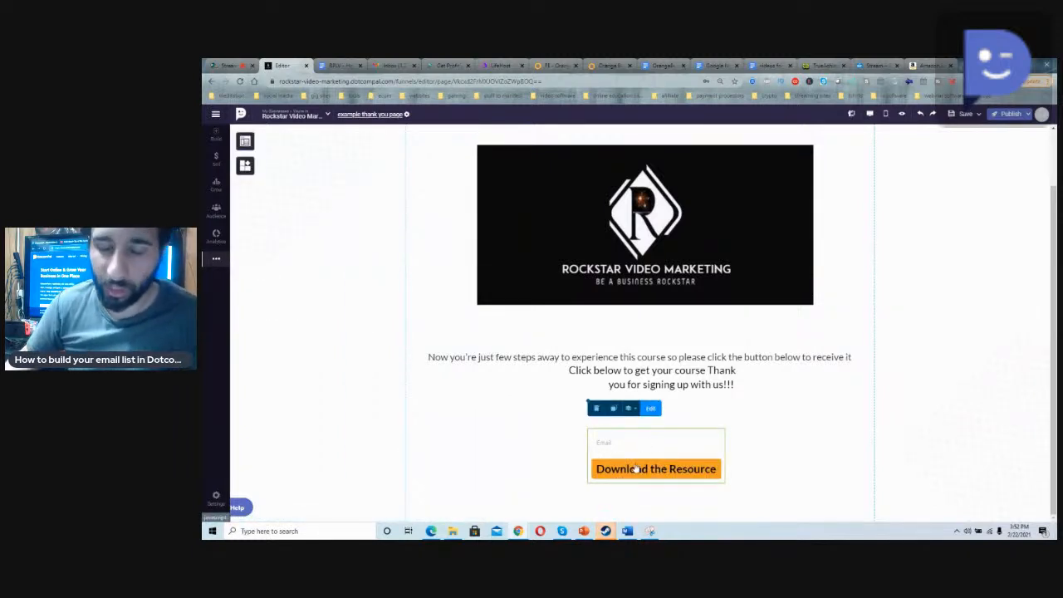
Step: Integrate the lead form with the Dotcompal autoresponder, choosing a contact list and collecting the Name and Email fields
click(649, 409)
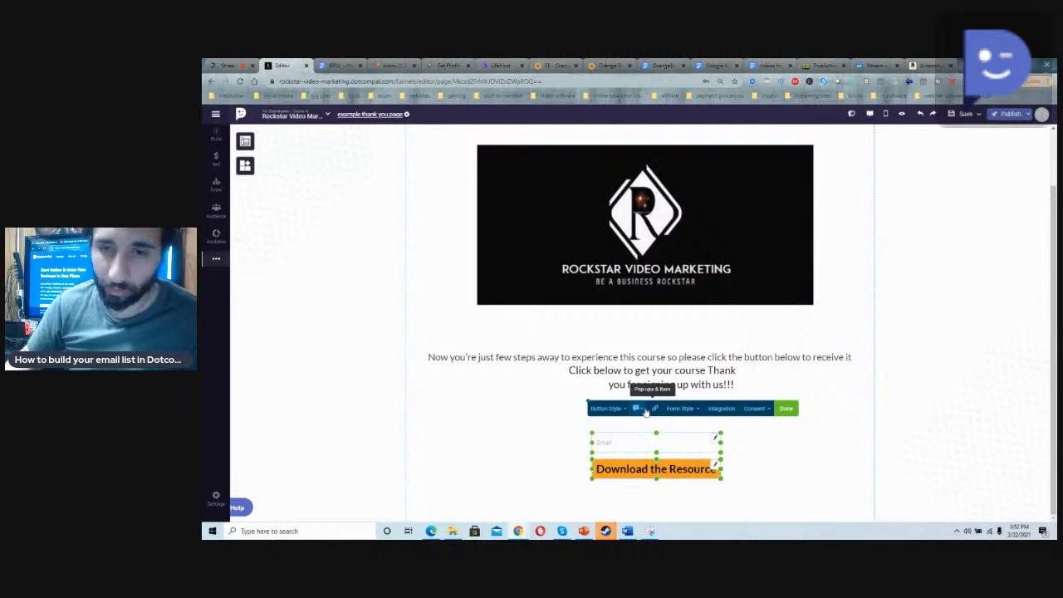
click(719, 413)
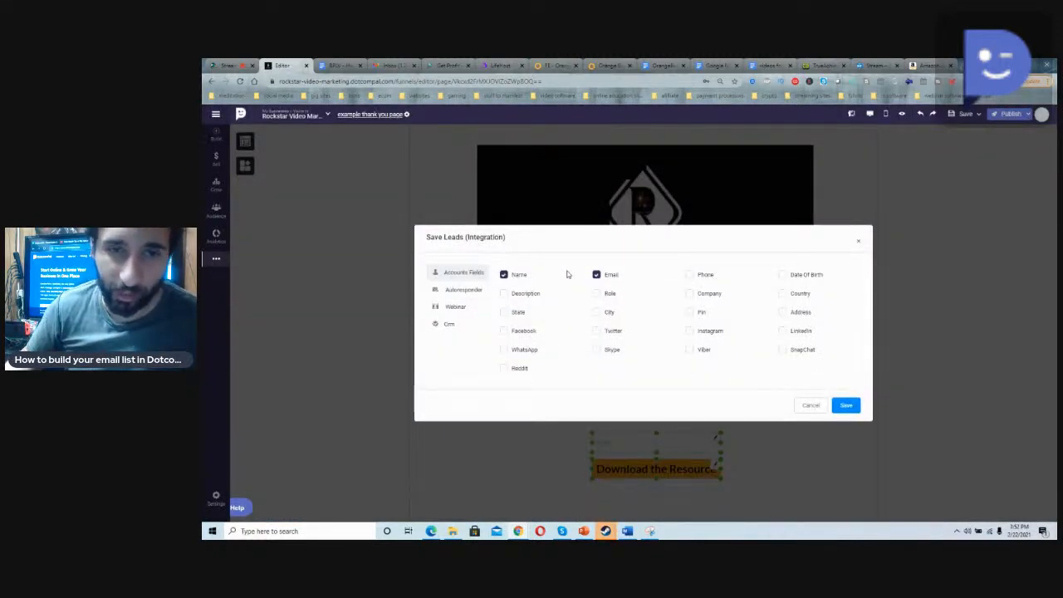
click(466, 290)
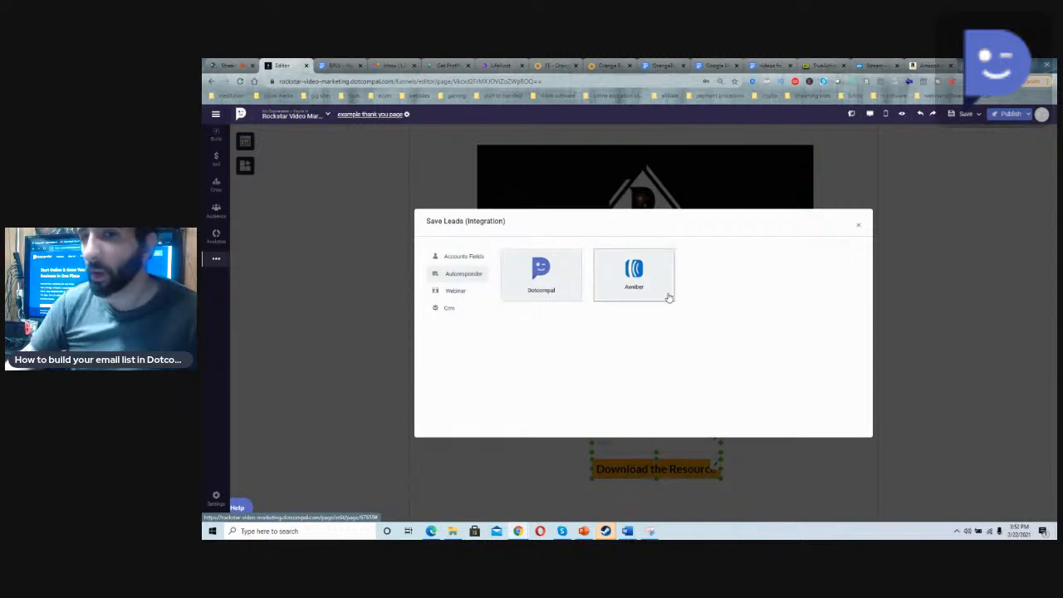
click(562, 294)
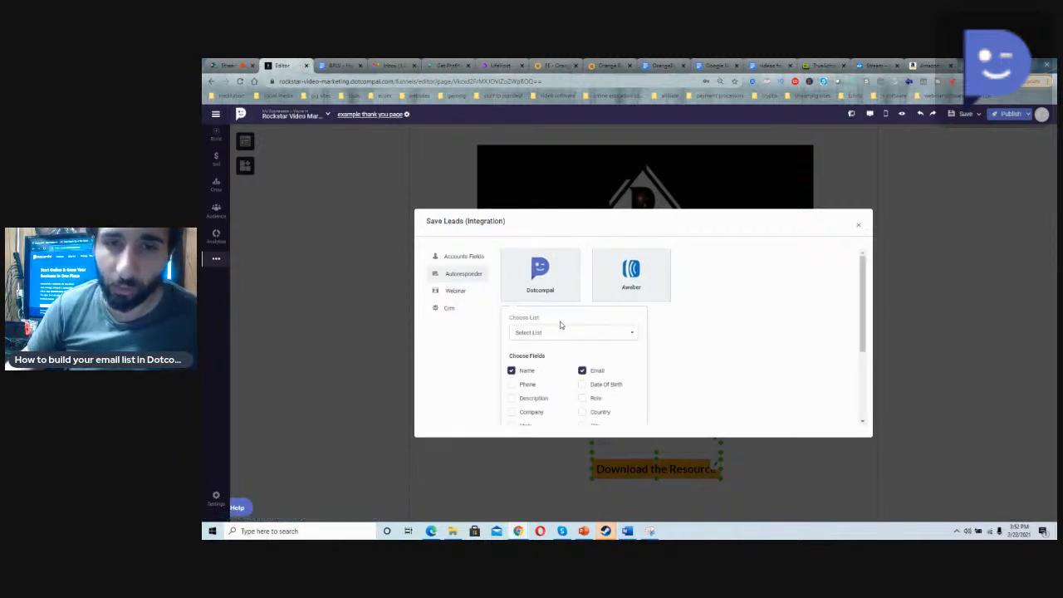
click(564, 332)
scroll(563, 390, down, 2)
scroll(562, 390, up, 2)
click(559, 392)
click(684, 358)
scroll(665, 365, down, 5)
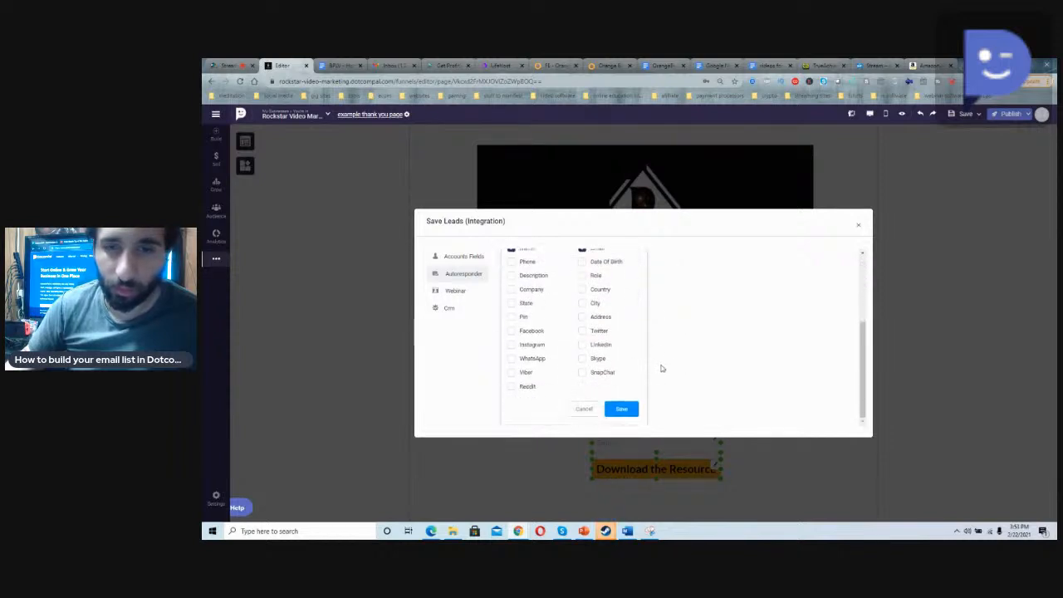
click(627, 408)
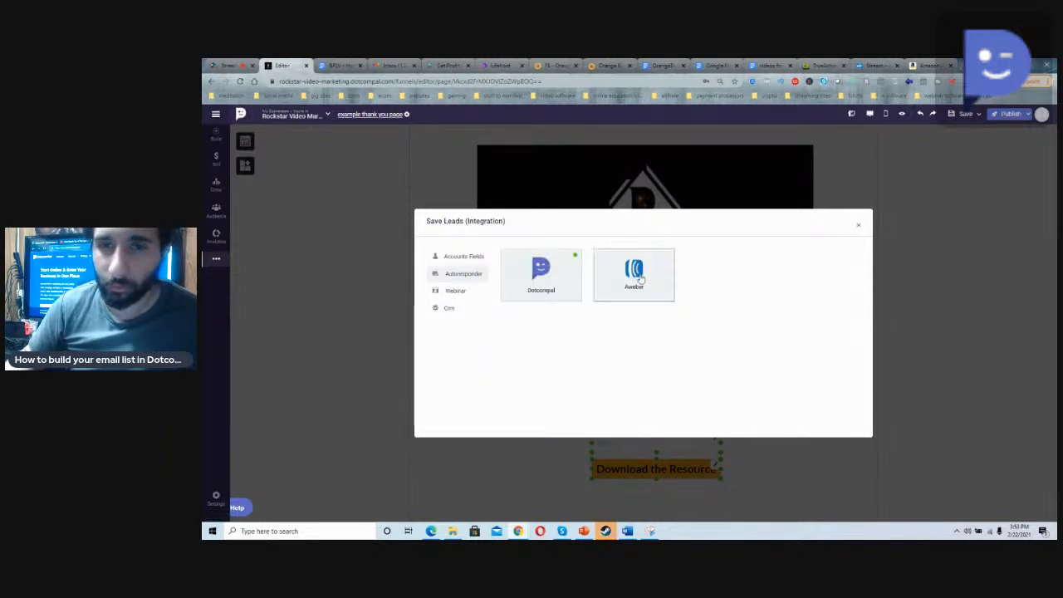
click(859, 229)
Step: Set the thank you page's conversion goal to Sale and save the page settings
scroll(761, 365, up, 1)
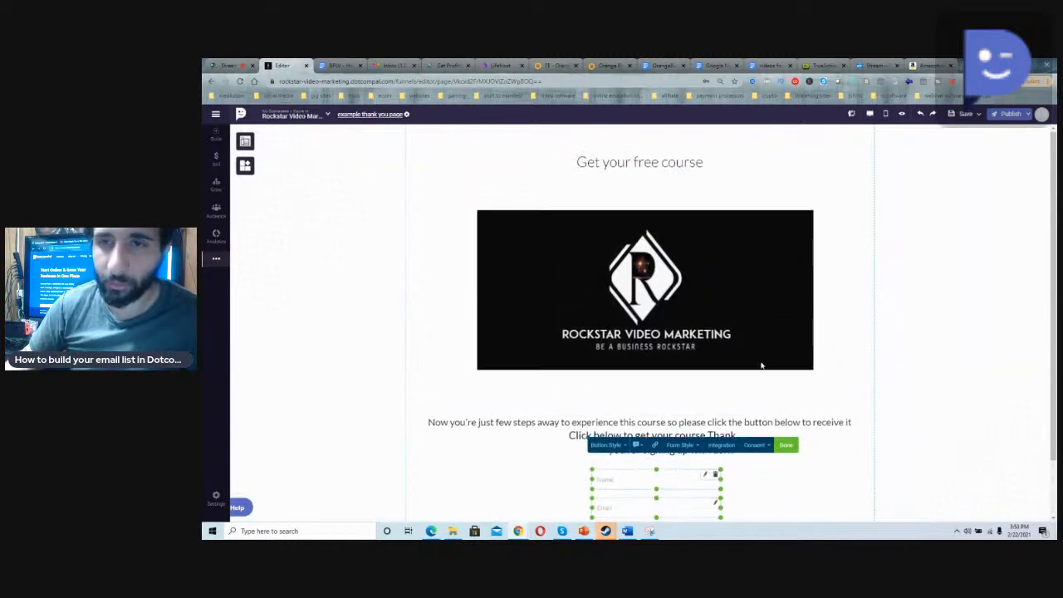
click(406, 114)
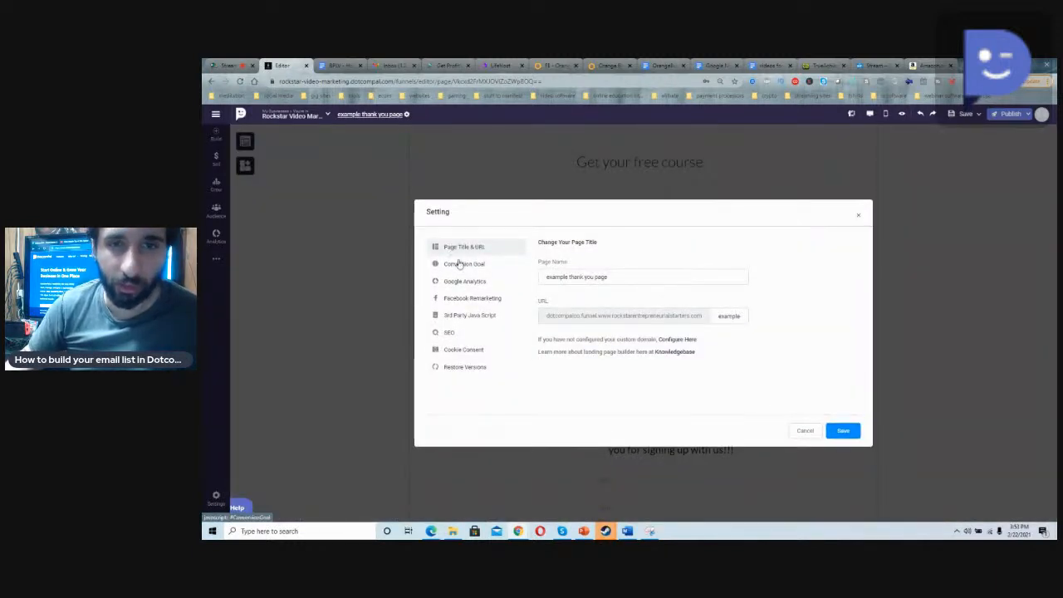
click(457, 264)
click(541, 259)
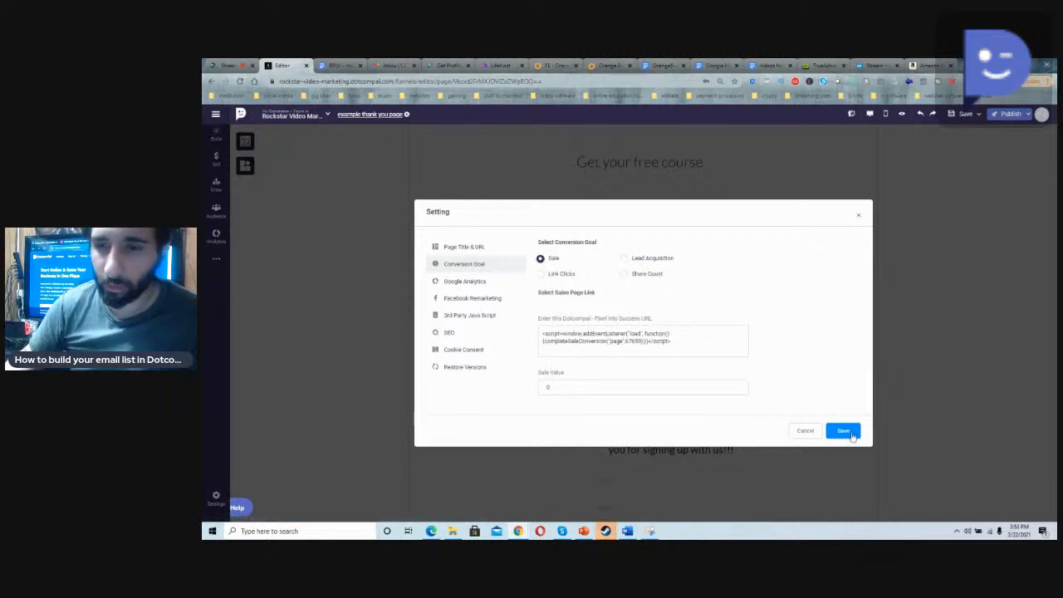
click(845, 434)
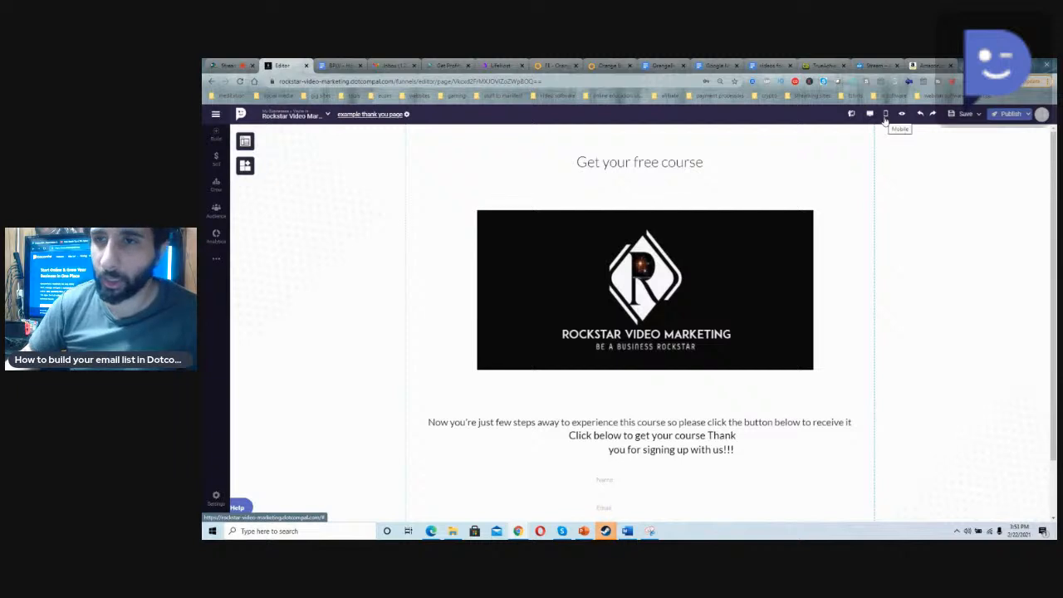
Step: In the mobile layout, move the "Click below to get your course" text up and the form beneath it, inside the phone frame, and return to desktop view
click(885, 116)
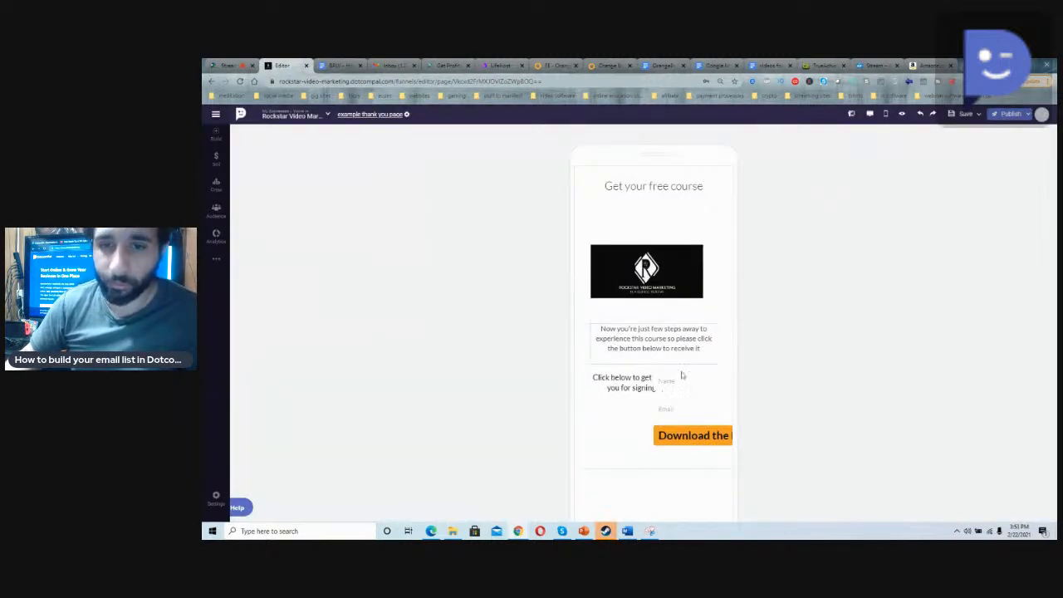
click(631, 379)
click(662, 404)
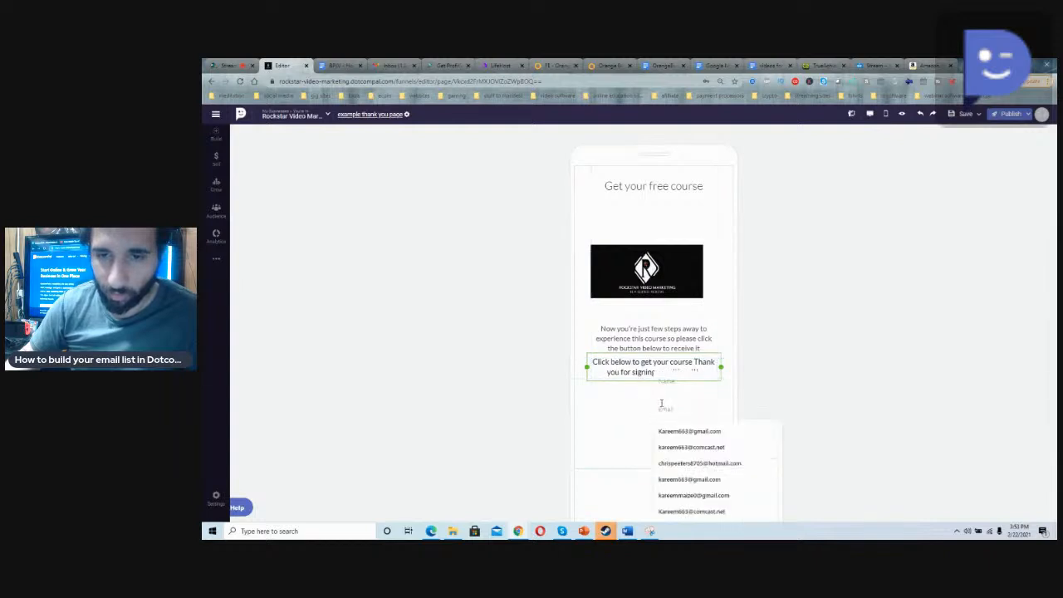
click(656, 396)
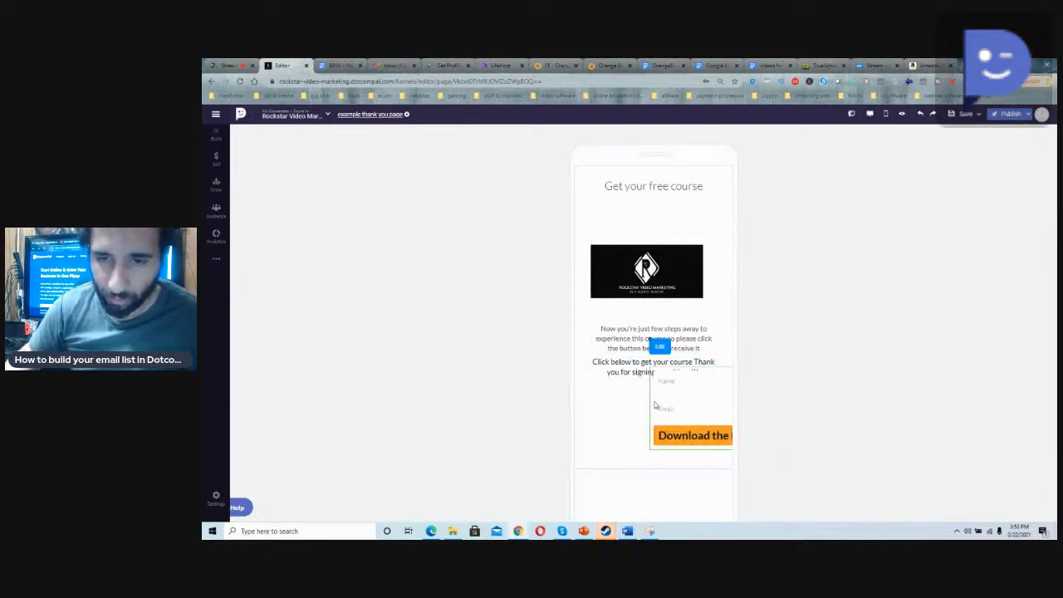
click(683, 232)
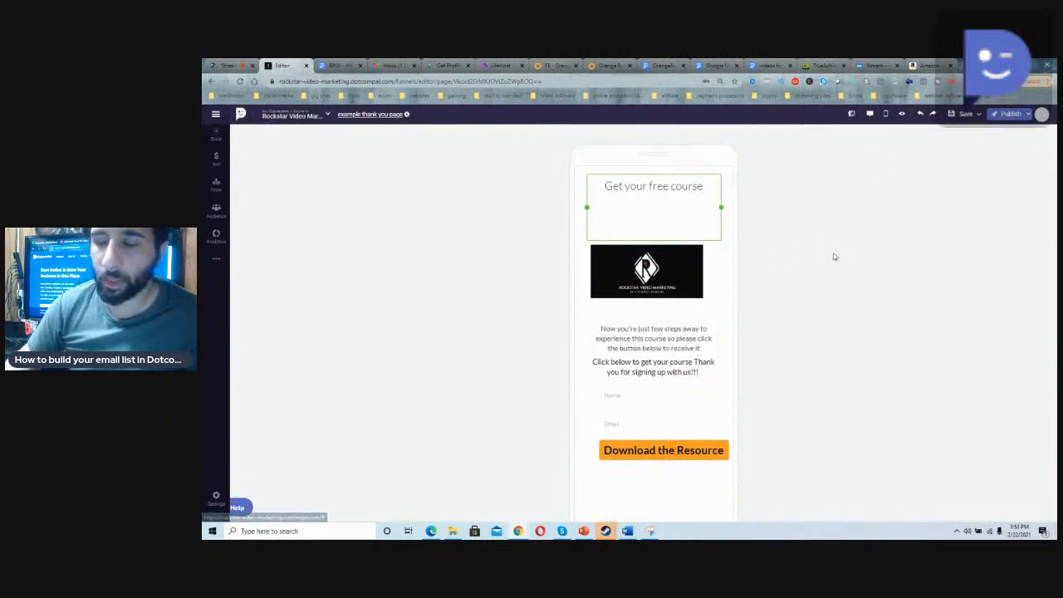
click(870, 115)
Step: Look at the File Download link type in the lead form's link settings and close them without saving
scroll(767, 329, down, 1)
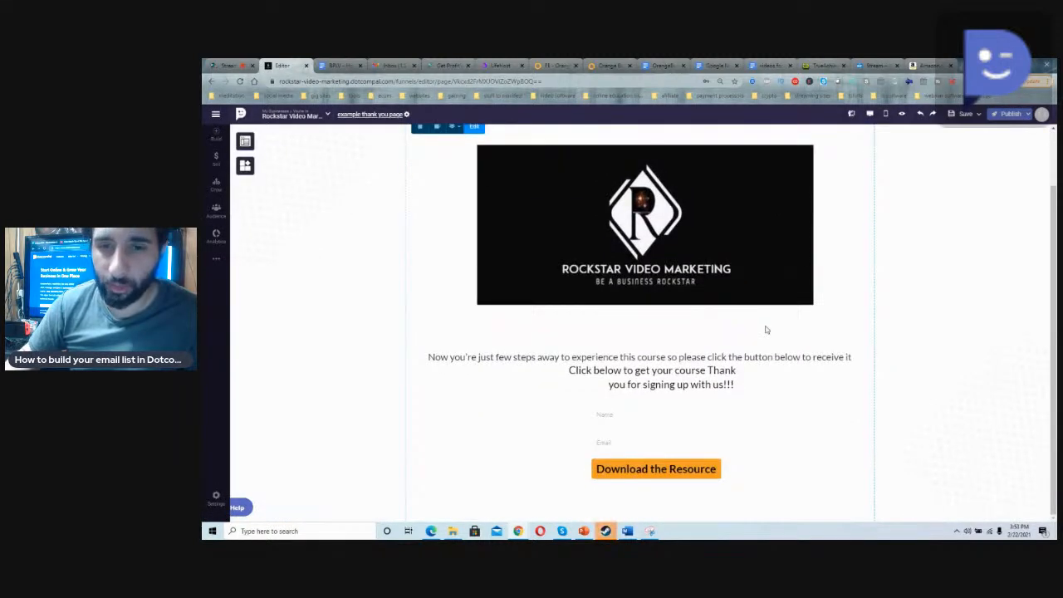
scroll(766, 330, up, 1)
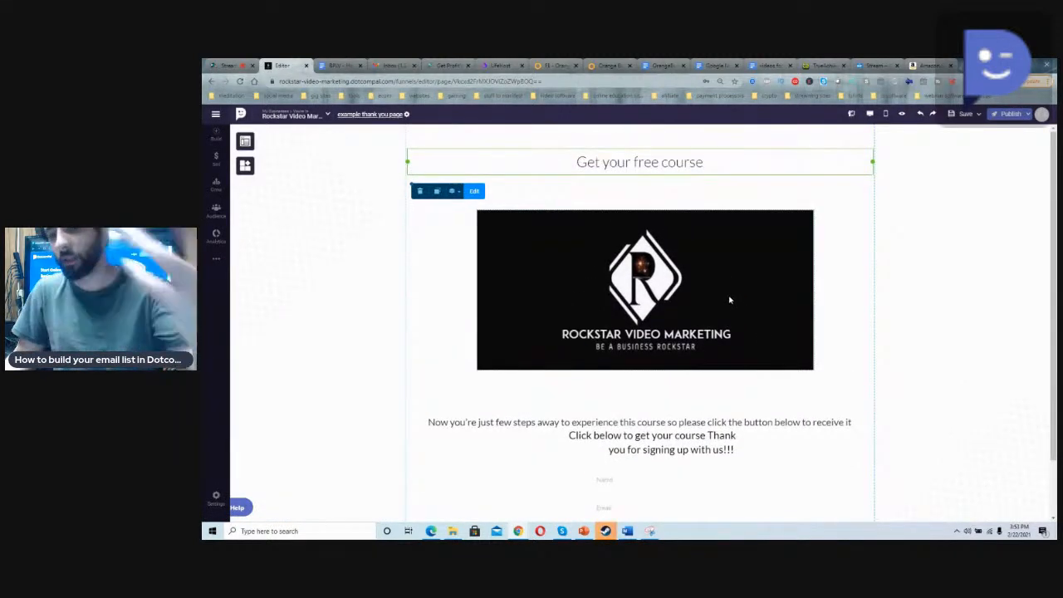
scroll(723, 287, down, 1)
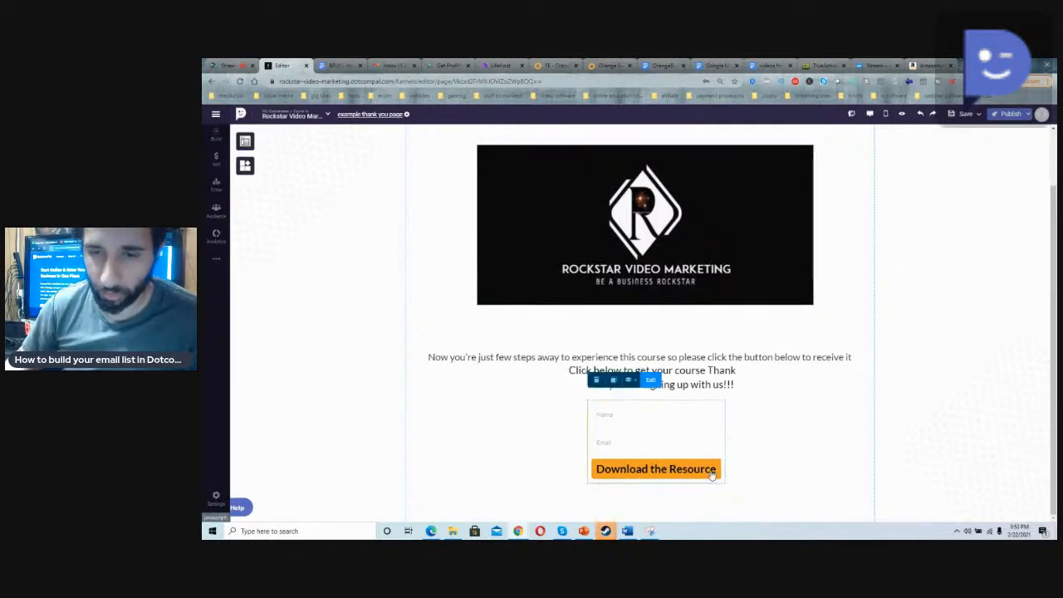
click(651, 380)
click(669, 380)
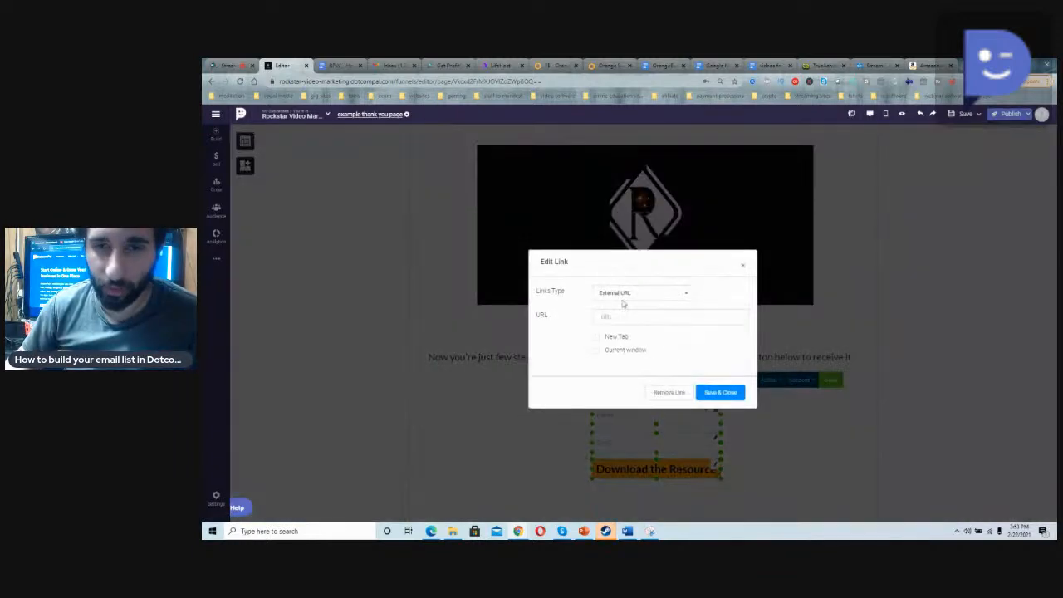
click(619, 296)
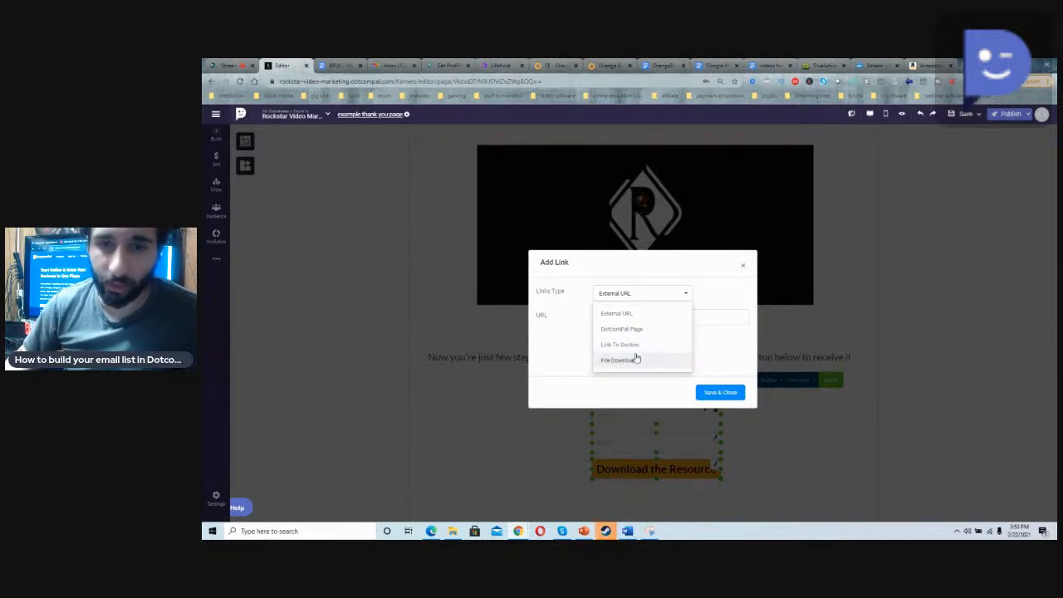
click(637, 360)
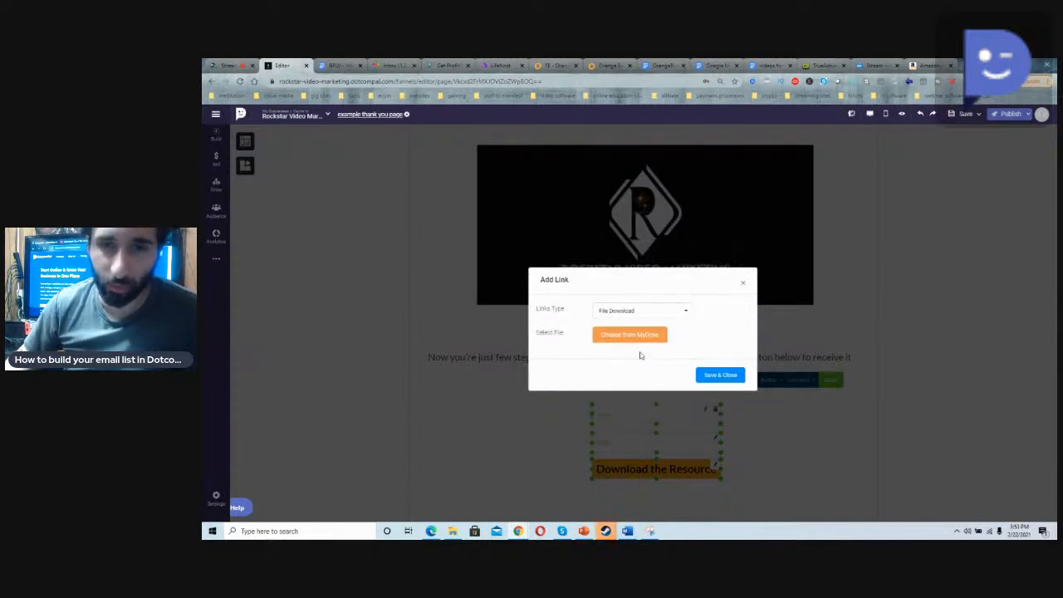
click(743, 286)
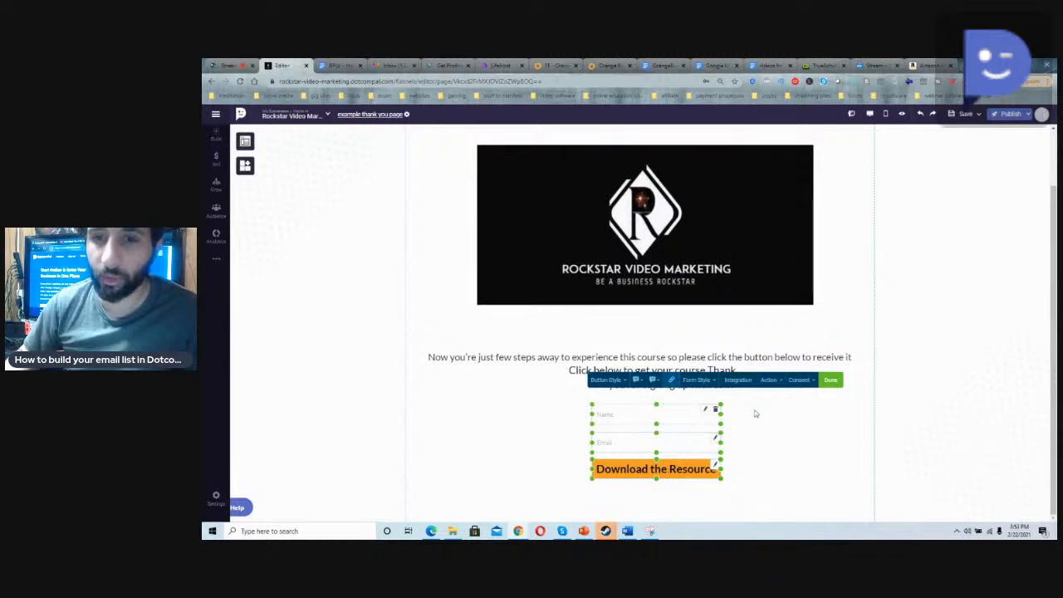
click(756, 414)
Step: Publish the thank you page now with Public status
scroll(756, 414, up, 1)
scroll(752, 404, down, 1)
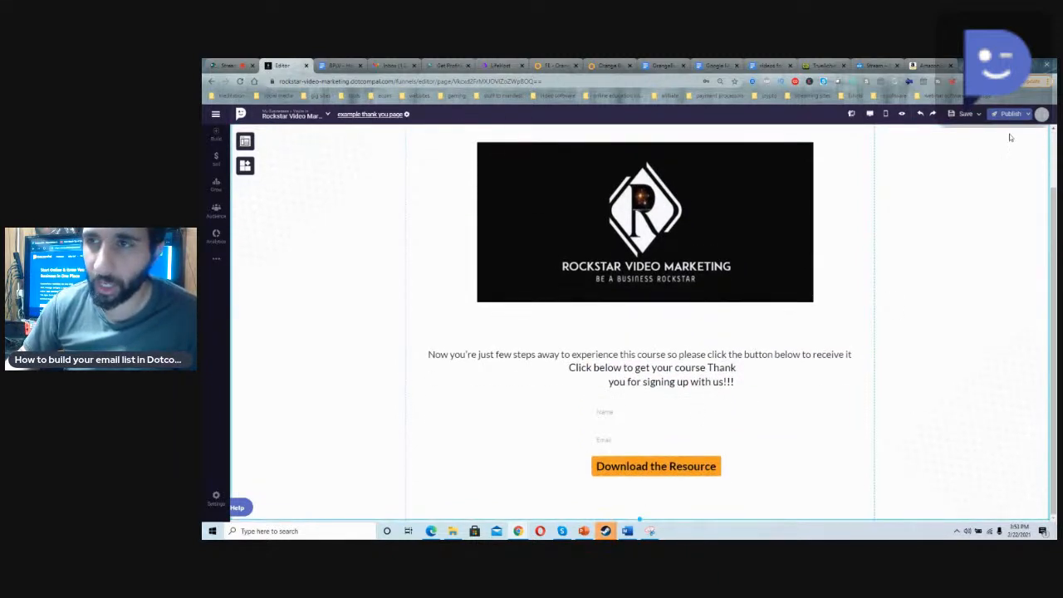
click(1020, 119)
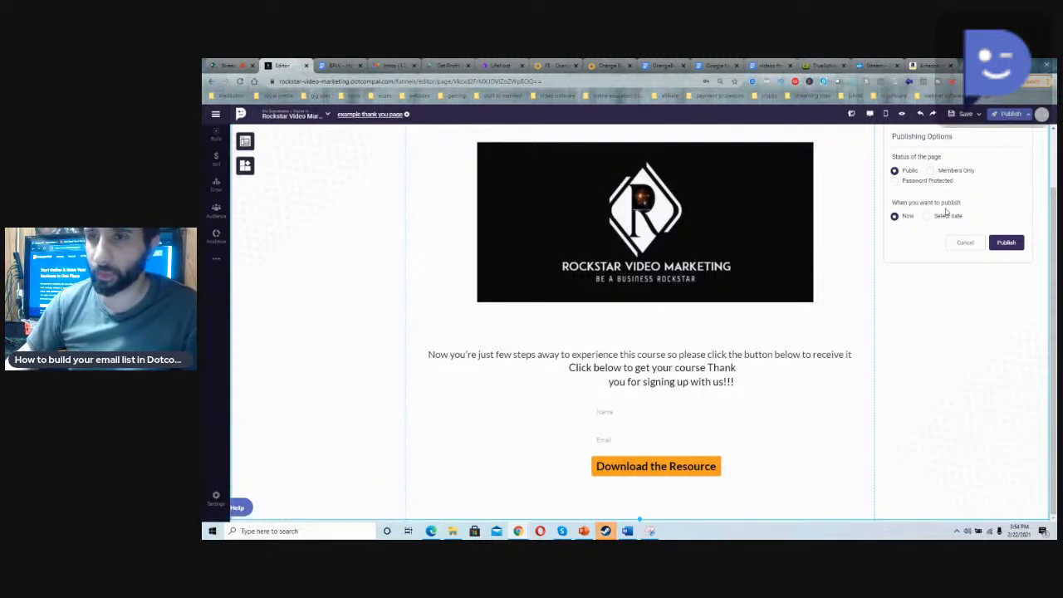
click(1006, 243)
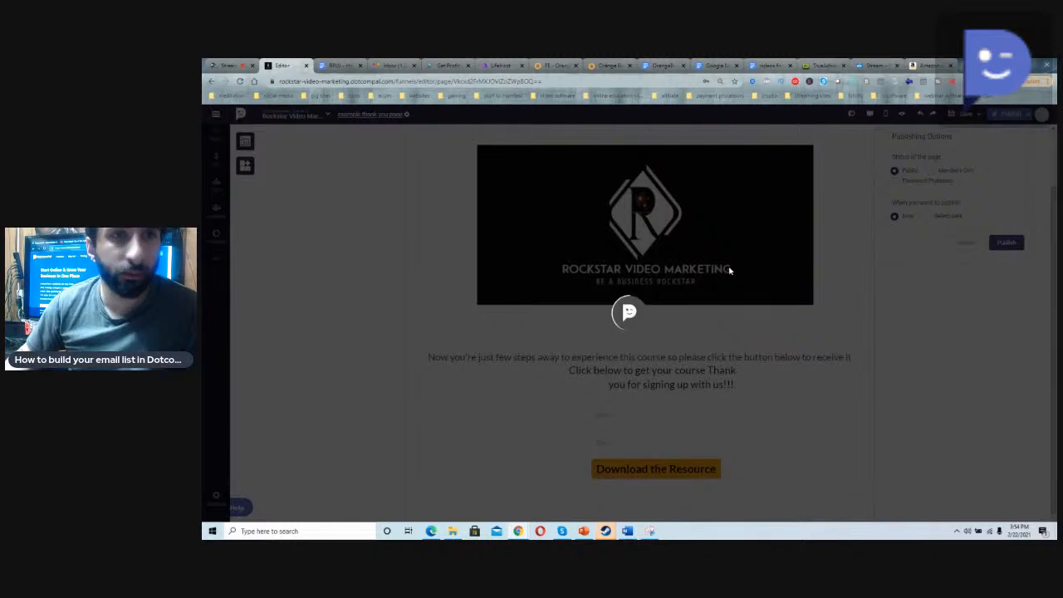
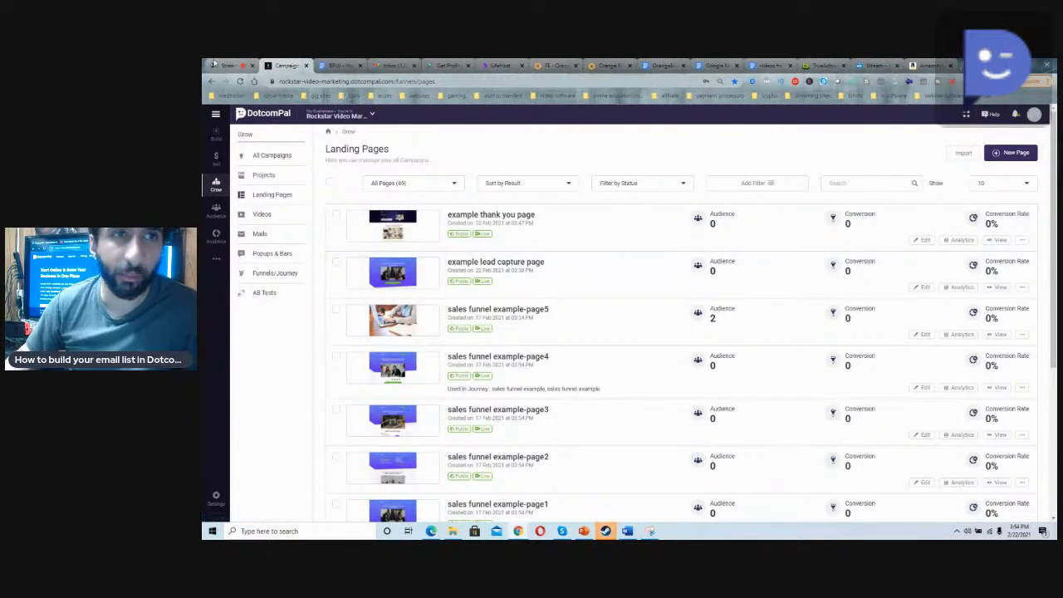
Step: Switch to the StreamYard studio and show the viewer comment "And all of that is free?" on the broadcast
click(218, 65)
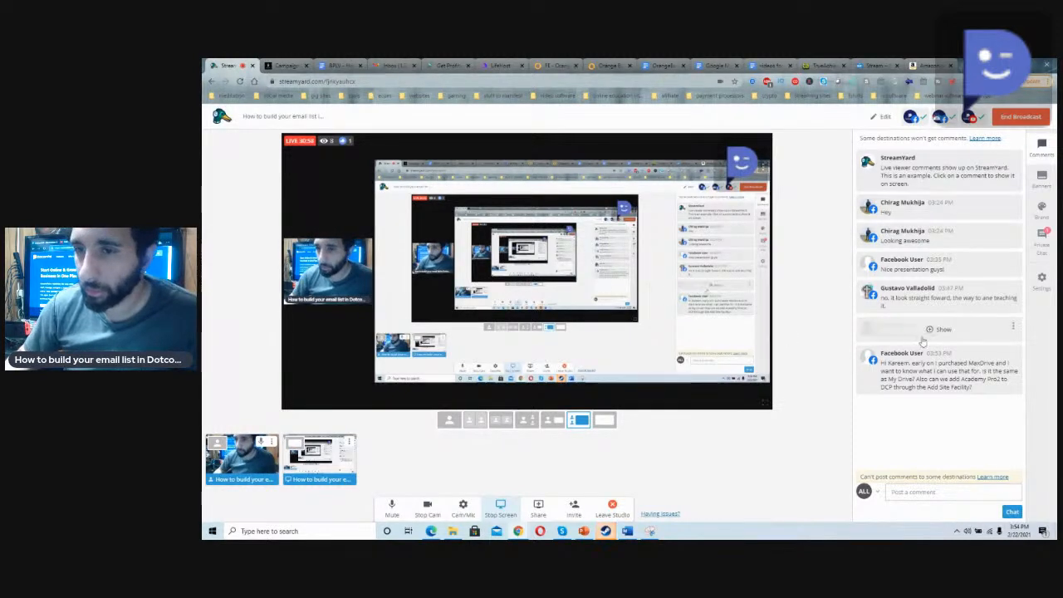
click(922, 337)
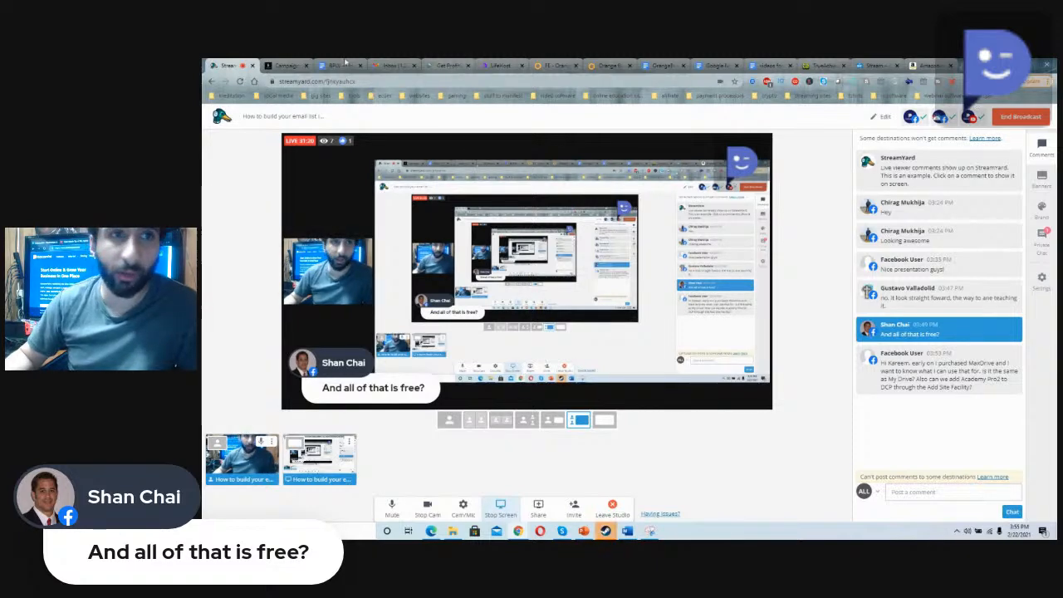
Step: Open dotcompal.com in a new browser tab and request its Pricing page
click(964, 66)
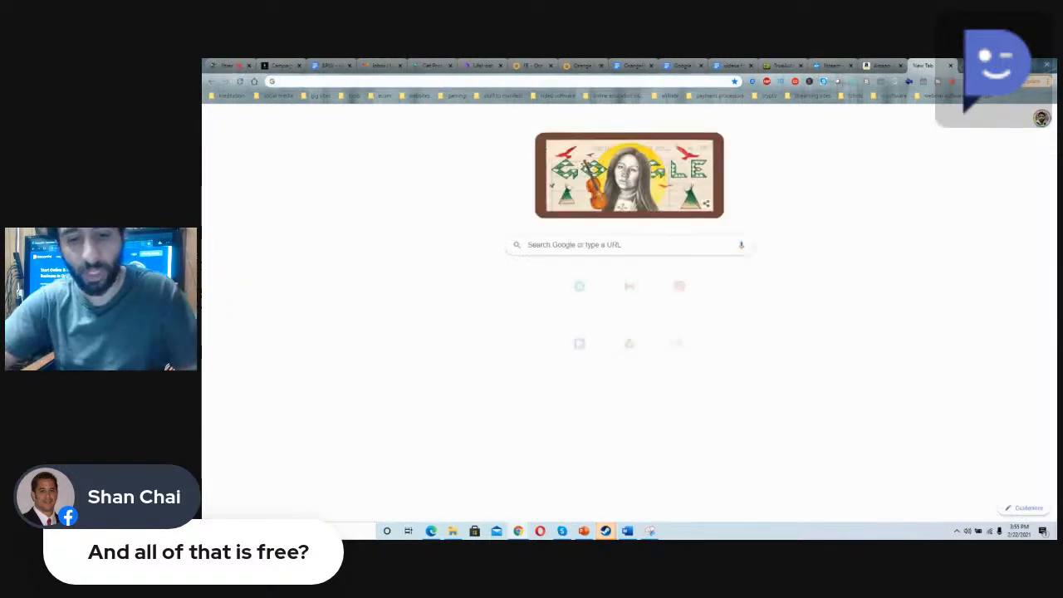
text(dot)
key(Return)
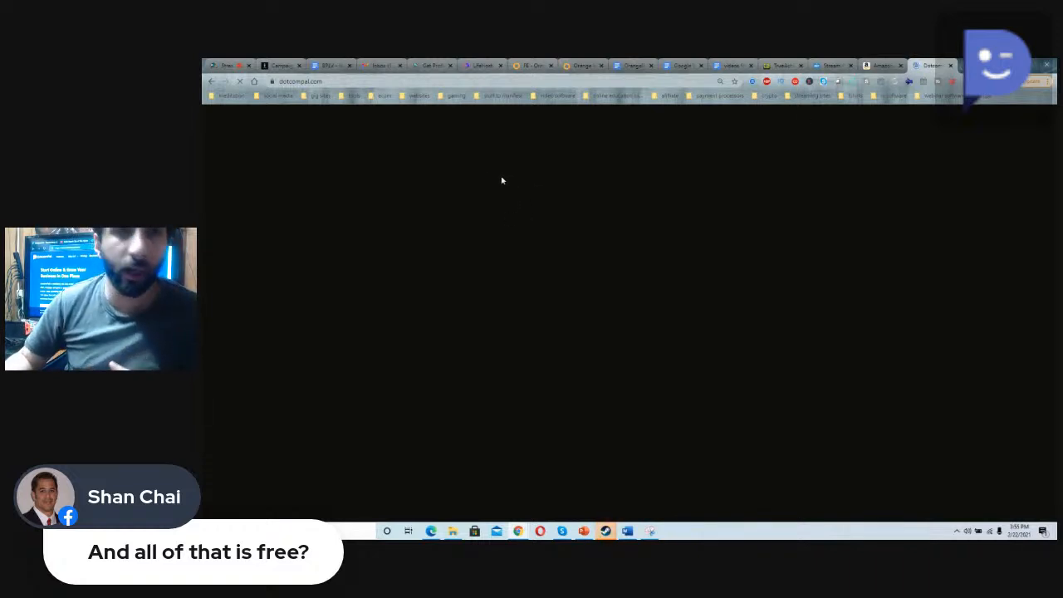
click(243, 65)
click(931, 64)
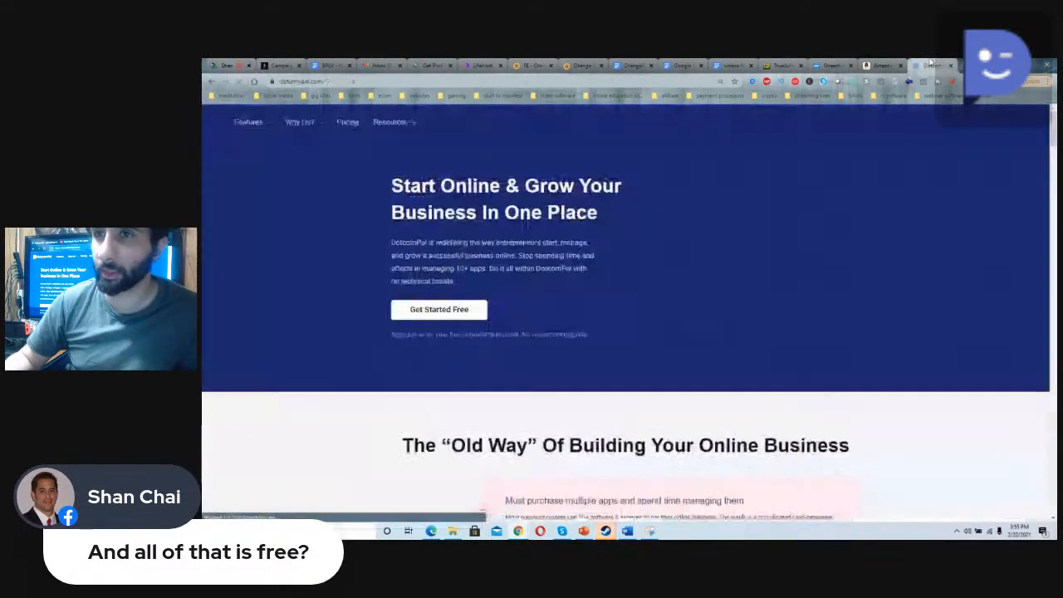
click(413, 122)
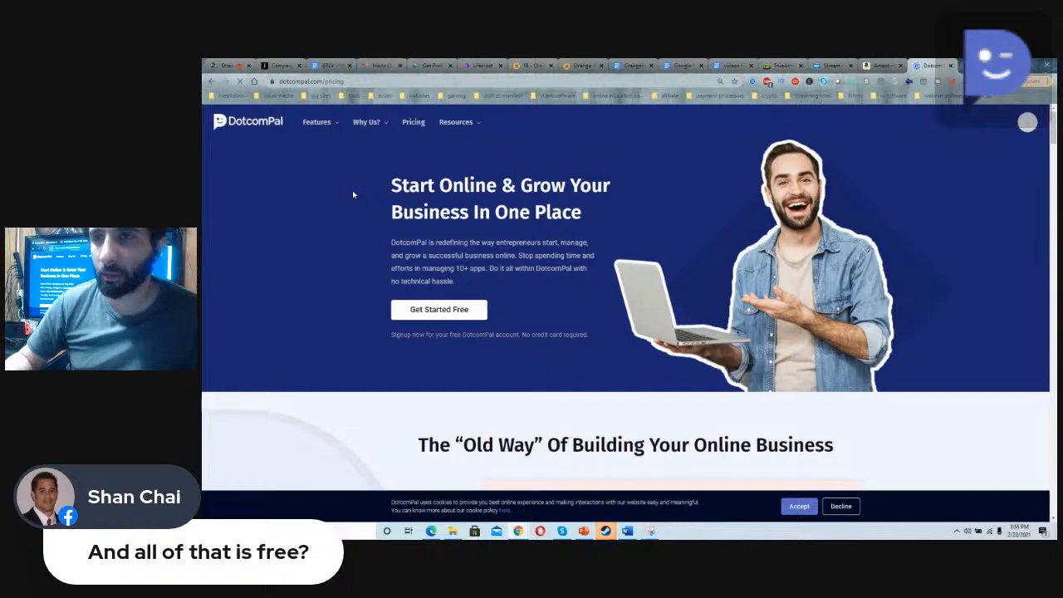
click(225, 64)
click(932, 65)
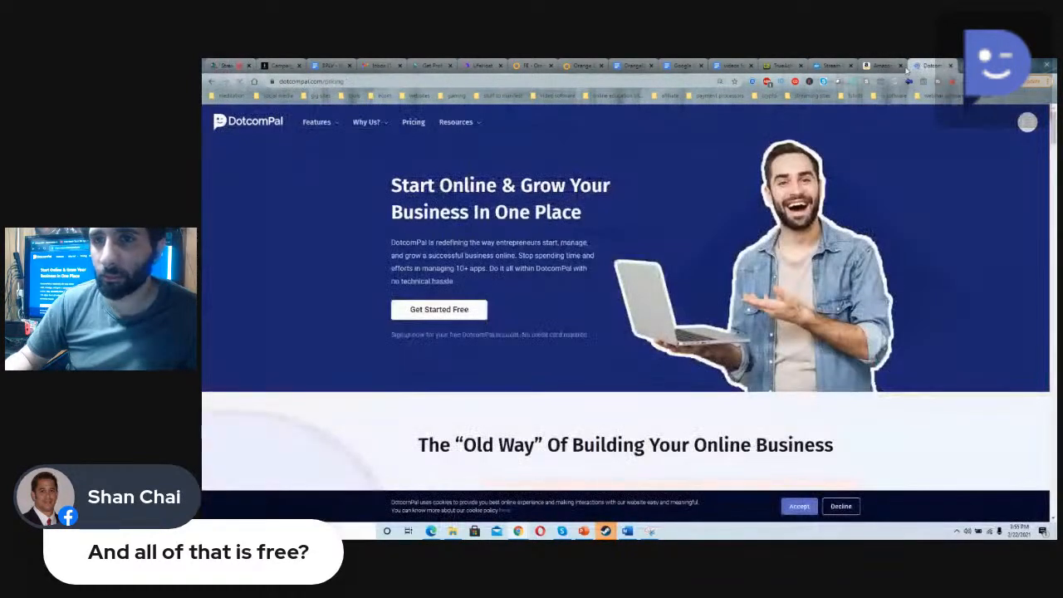
Step: In StreamYard, show the viewer question about MaxDrive and Academy Pro2 on the broadcast
click(227, 66)
click(934, 370)
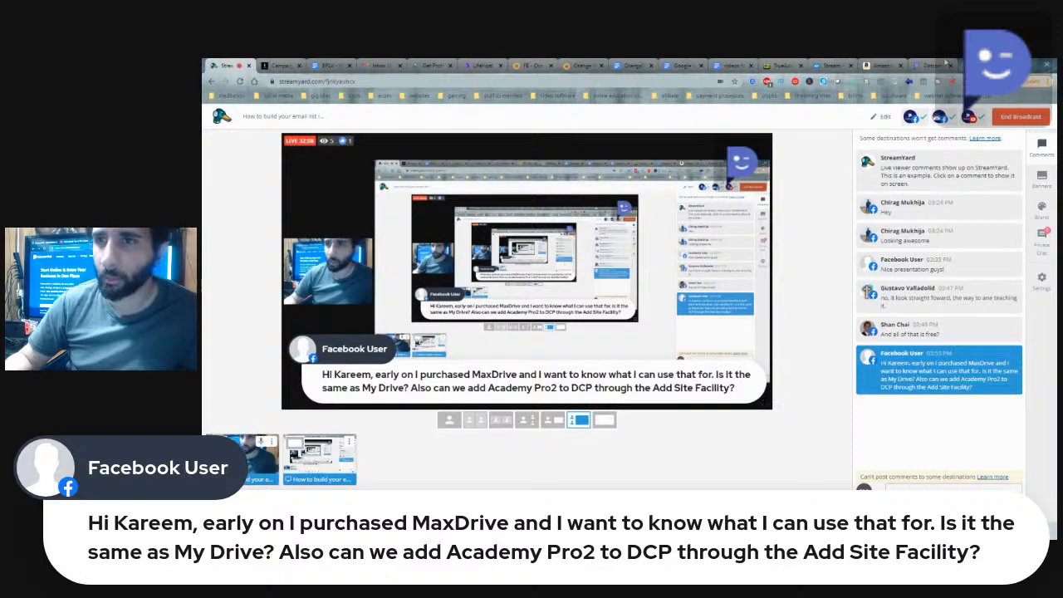
Step: Look over the plans on DotcomPal's Pricing page and return to the StreamYard studio
click(932, 66)
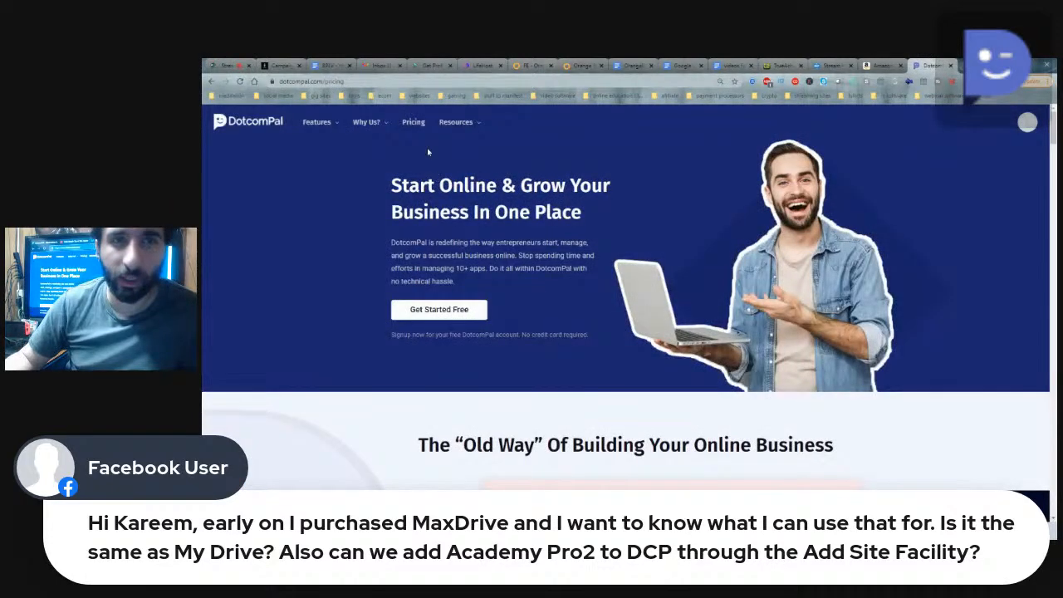
click(416, 124)
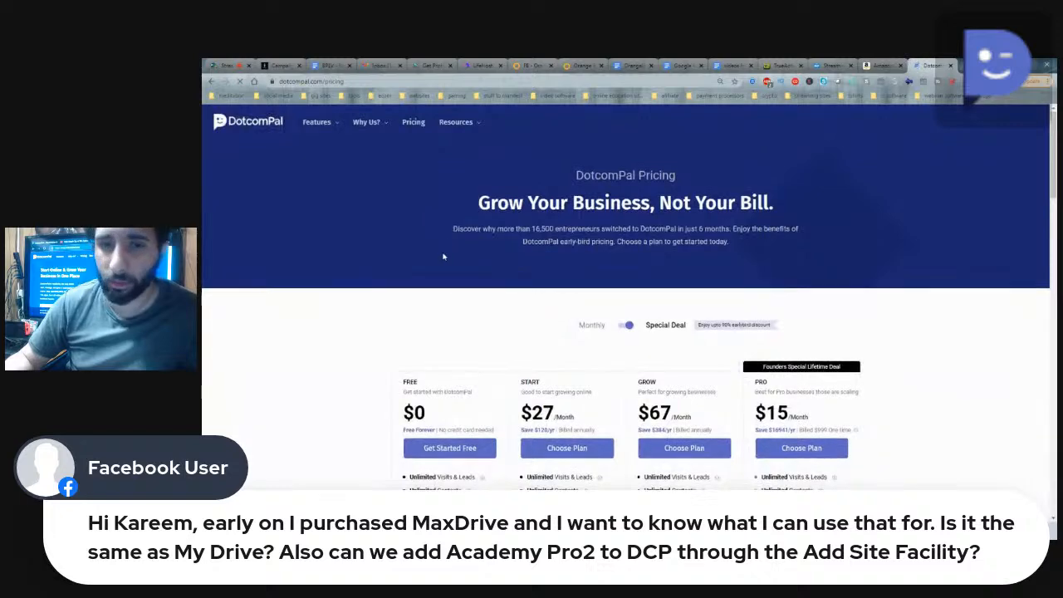
scroll(444, 252, down, 6)
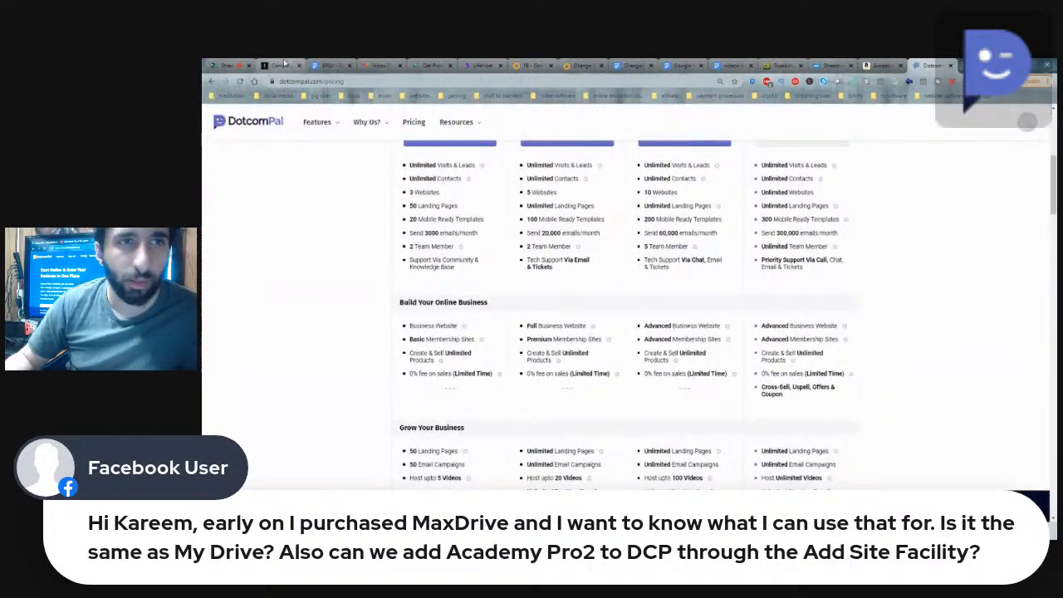
click(226, 65)
mouse_move(328, 468)
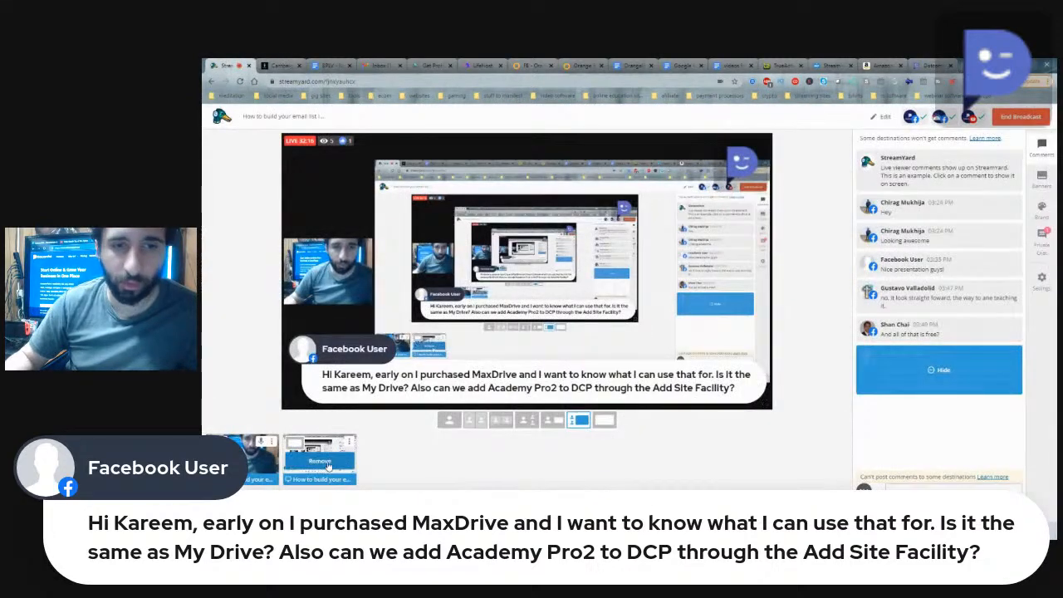
Step: On DotcomPal's Pricing page, examine the Free plan's price, landing page allowance, templates, email limit and other features
click(930, 66)
scroll(422, 172, up, 5)
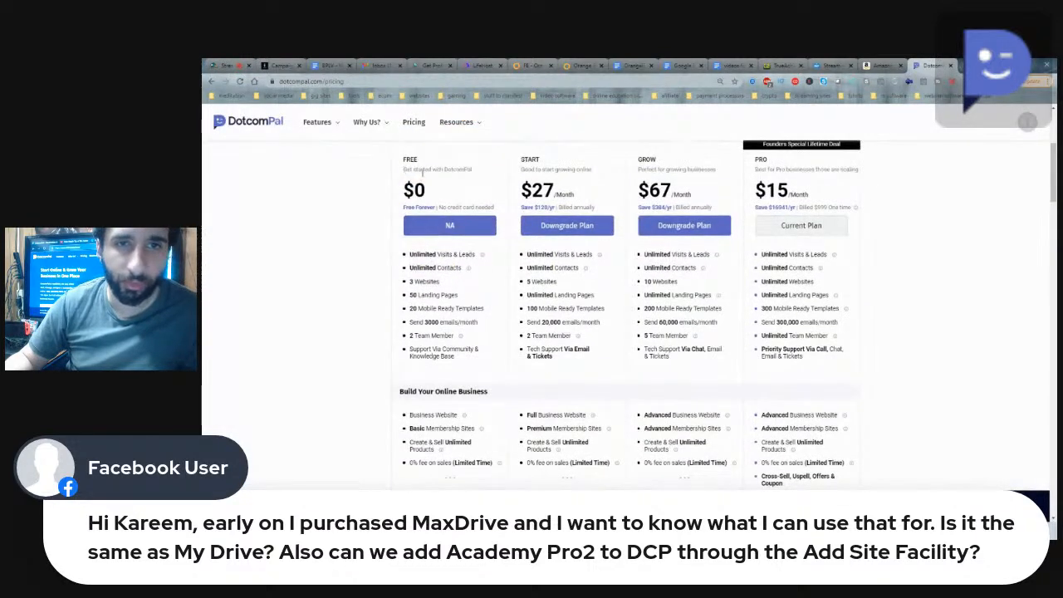
drag(405, 169, 426, 193)
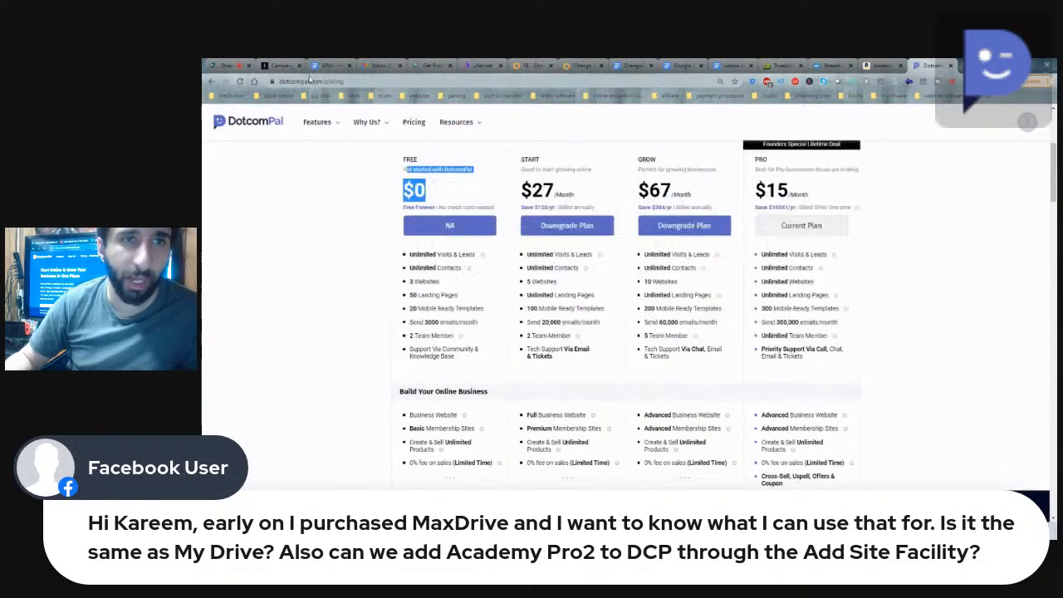
click(338, 245)
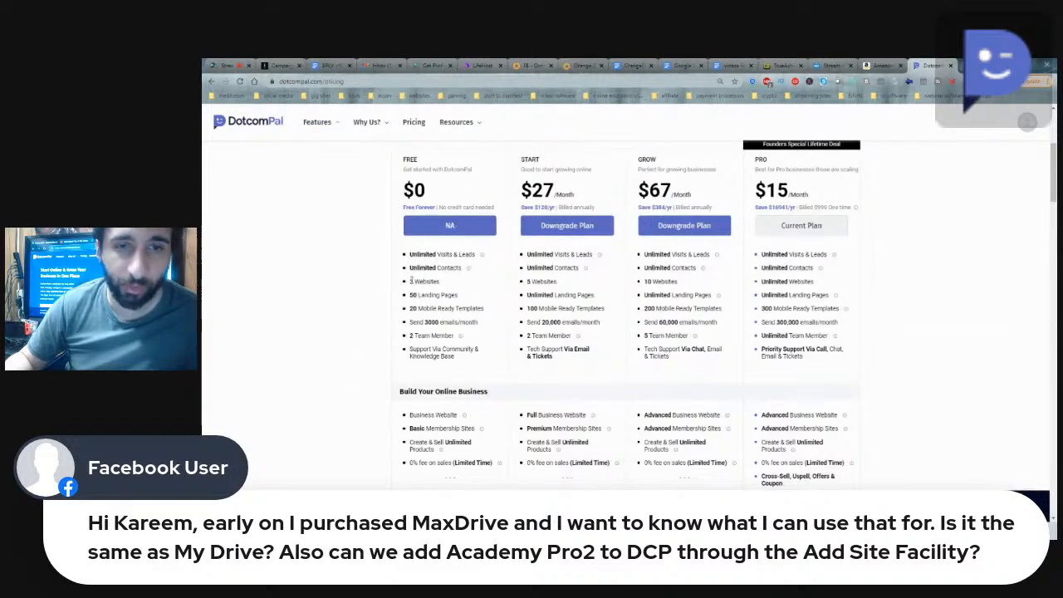
drag(409, 295, 461, 296)
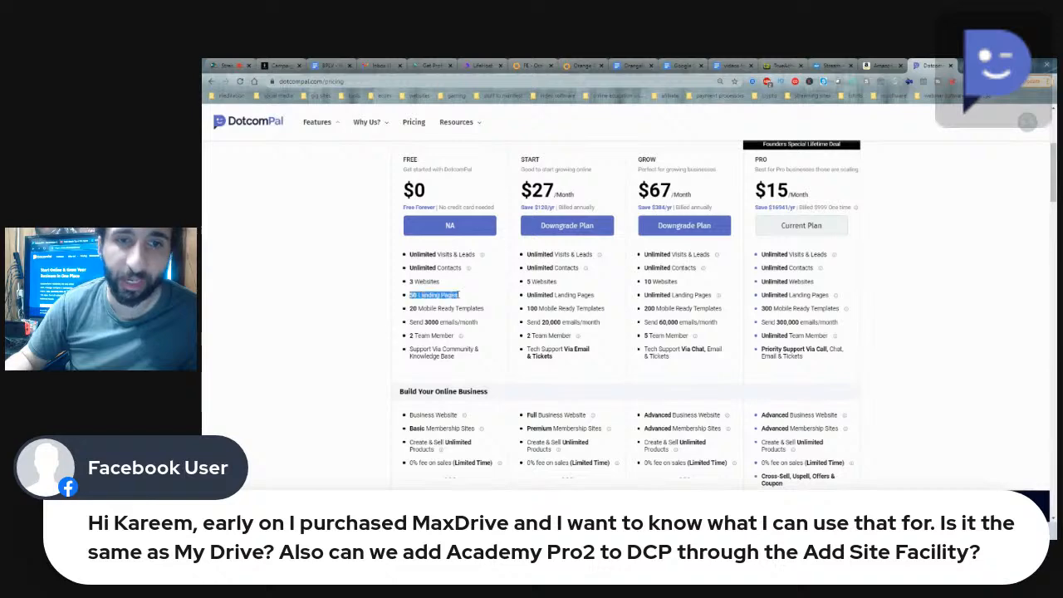
scroll(465, 299, down, 1)
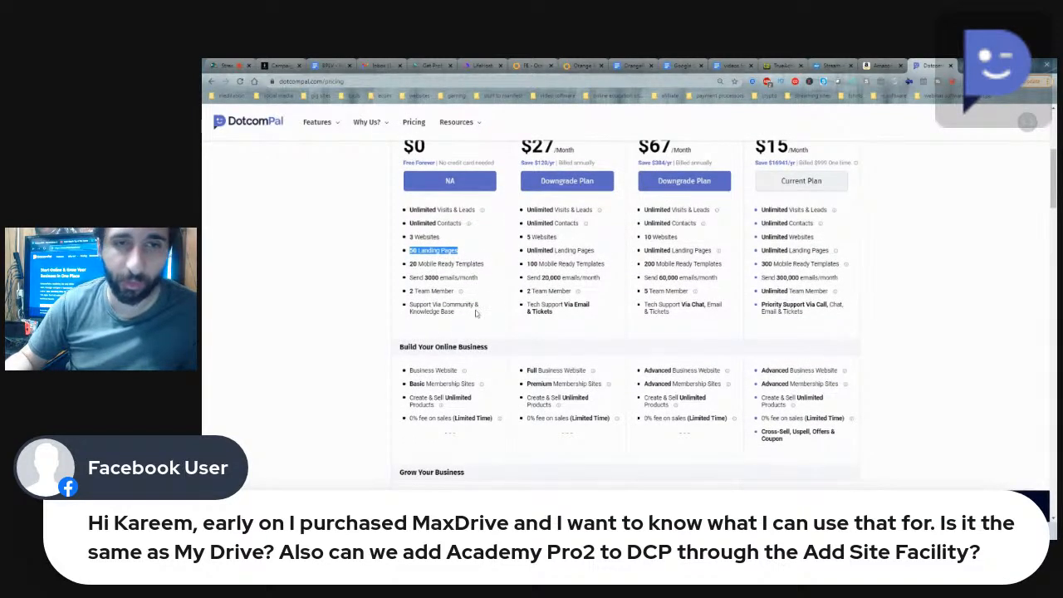
scroll(461, 307, down, 5)
scroll(466, 332, up, 5)
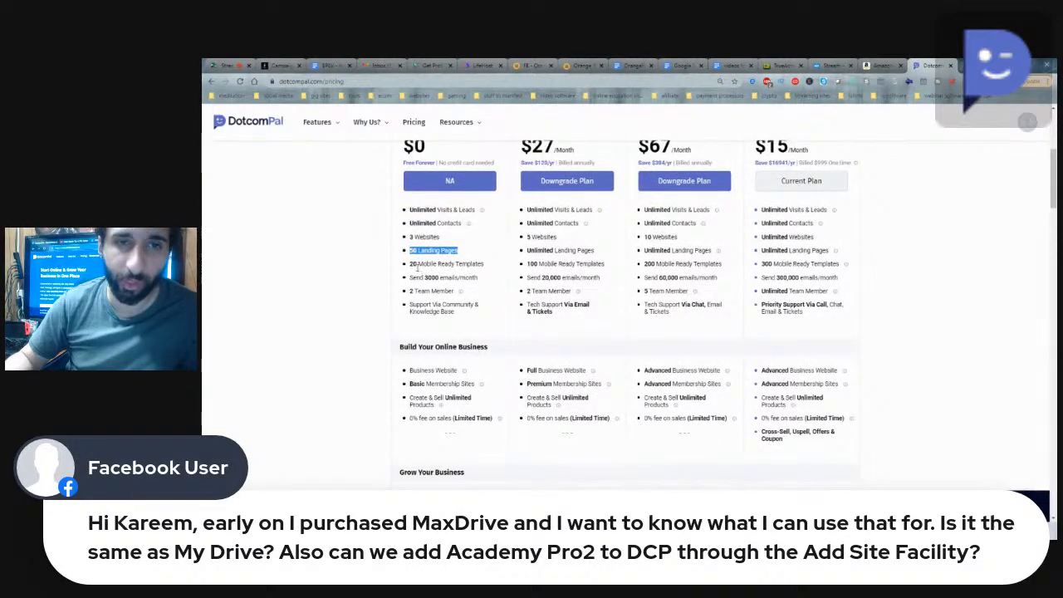
drag(414, 266, 500, 315)
click(498, 319)
scroll(498, 319, down, 4)
scroll(498, 319, down, 6)
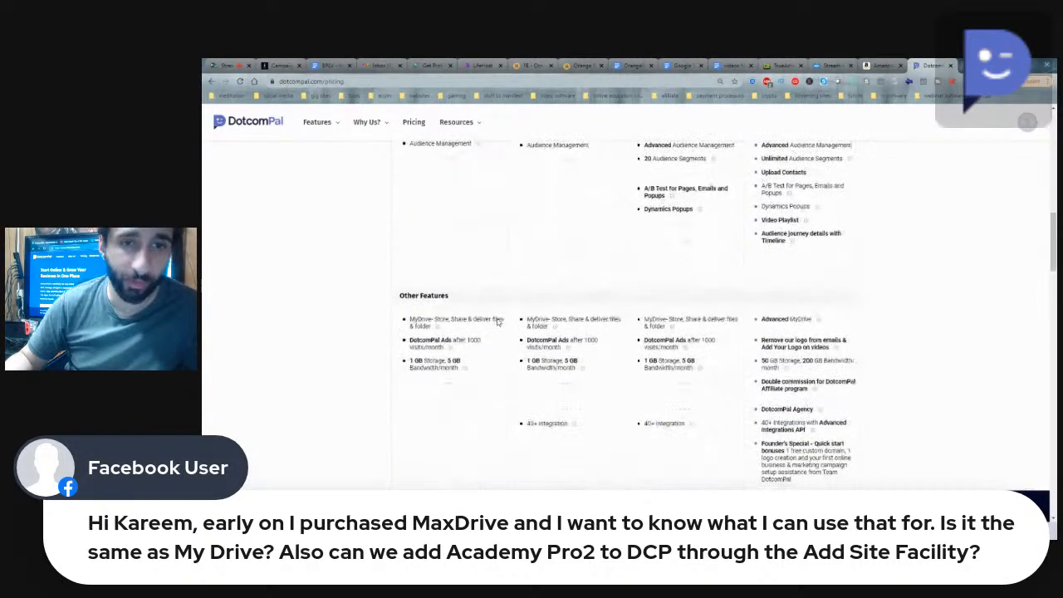
scroll(486, 333, up, 15)
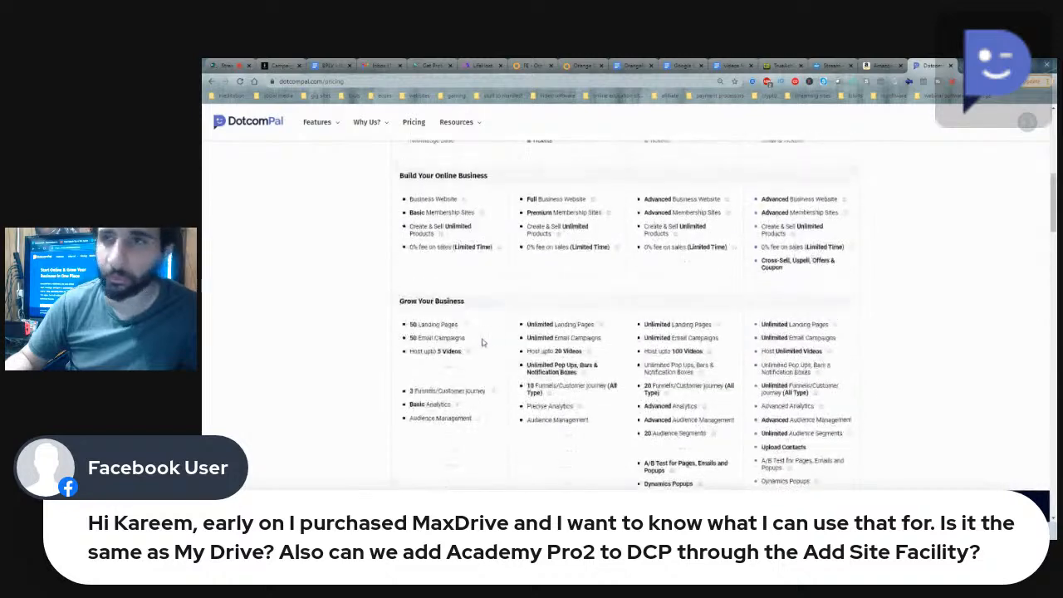
Step: Return to StreamYard and hide the MaxDrive question from the broadcast
key(ctrl+1)
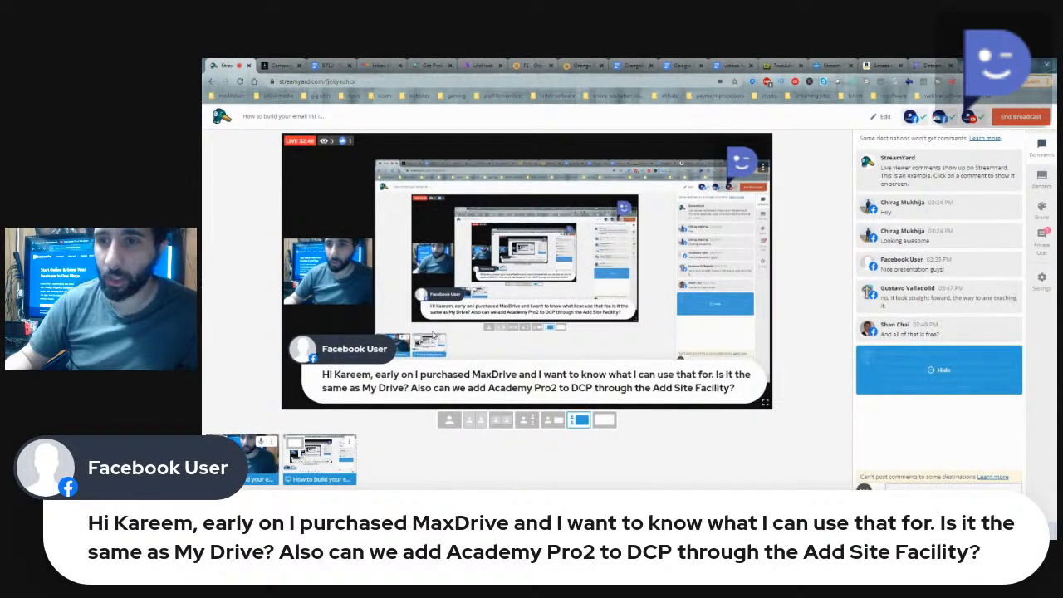
click(901, 376)
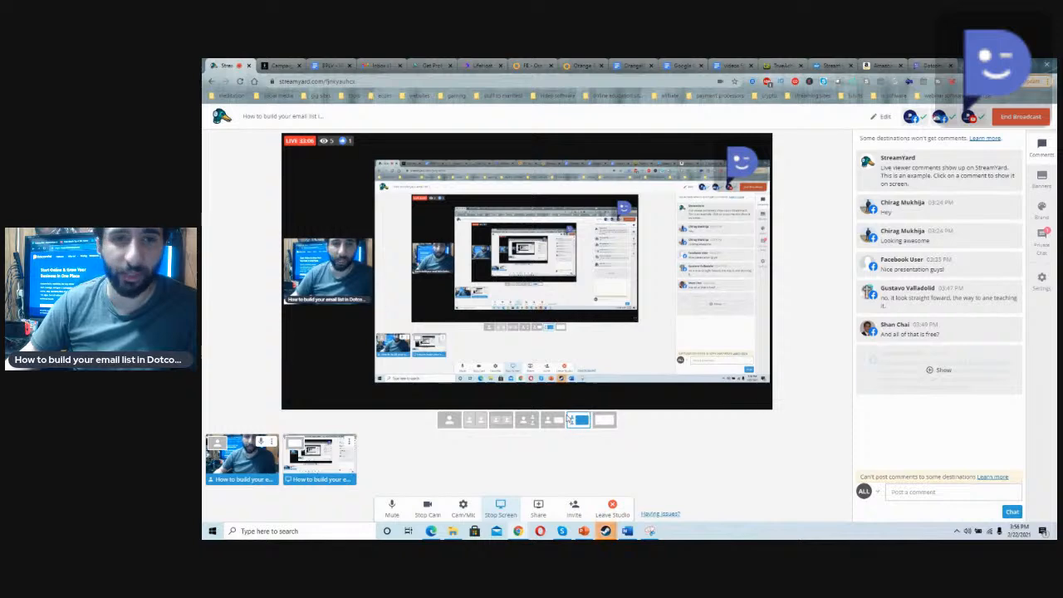
Step: Switch back to the DotcomPal campaigns, open the Funnels/Journey section and look through the existing funnels
click(281, 65)
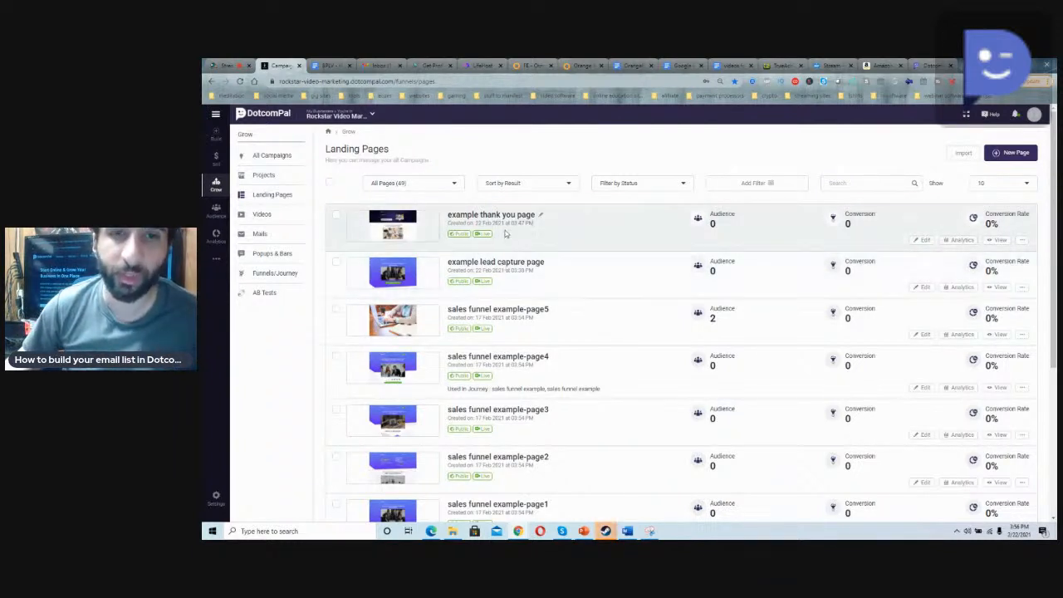
click(275, 277)
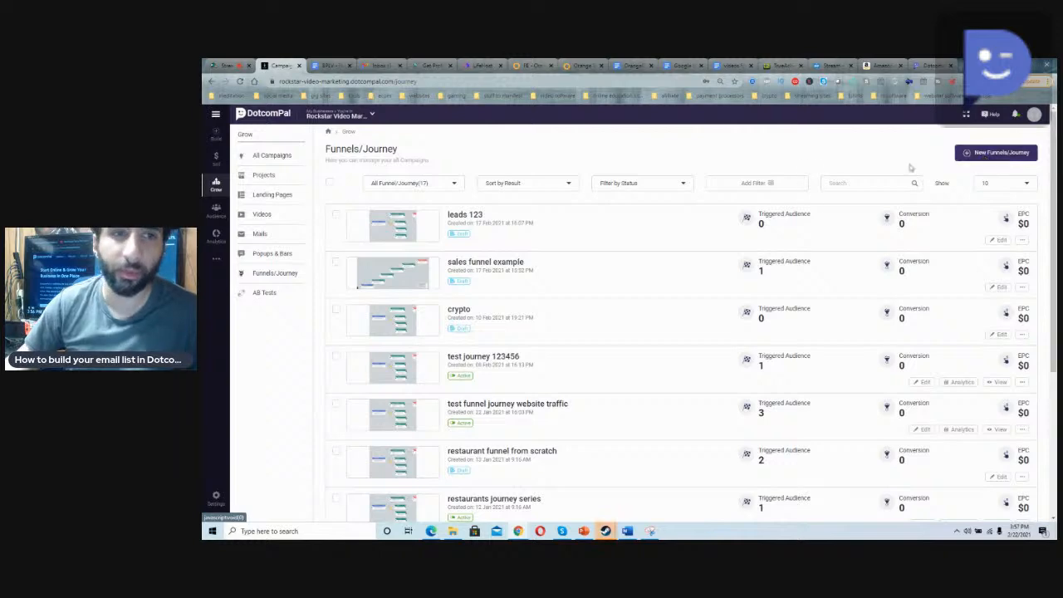
scroll(568, 358, down, 5)
scroll(567, 359, up, 5)
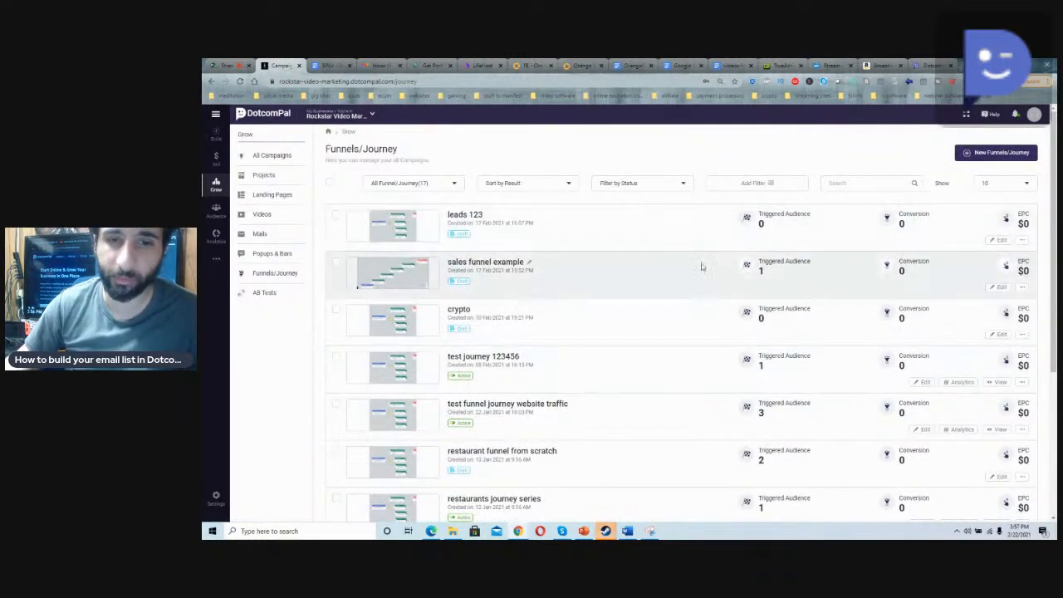
scroll(694, 266, down, 5)
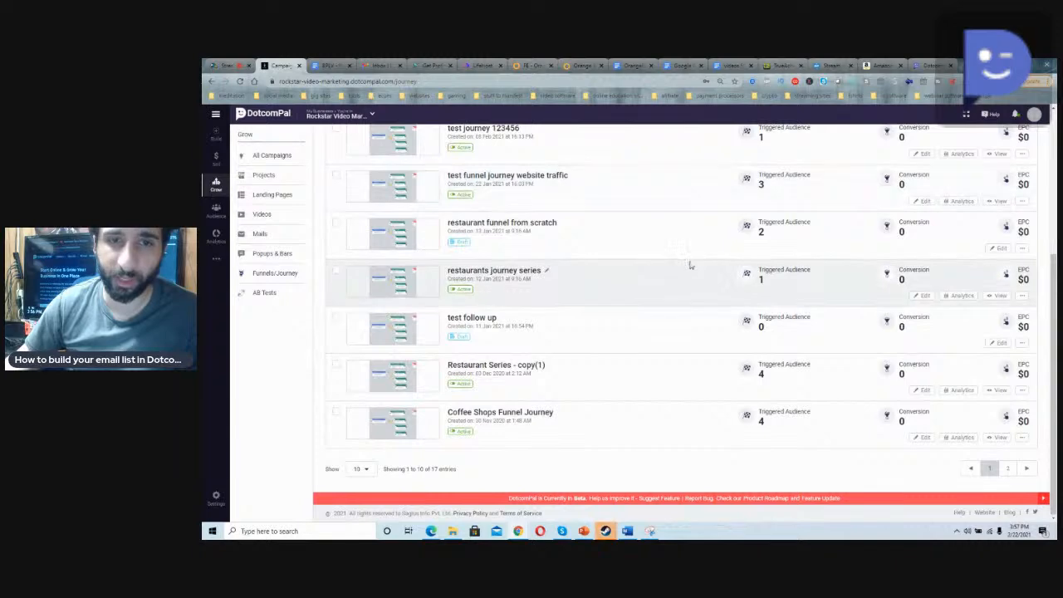
scroll(694, 266, up, 5)
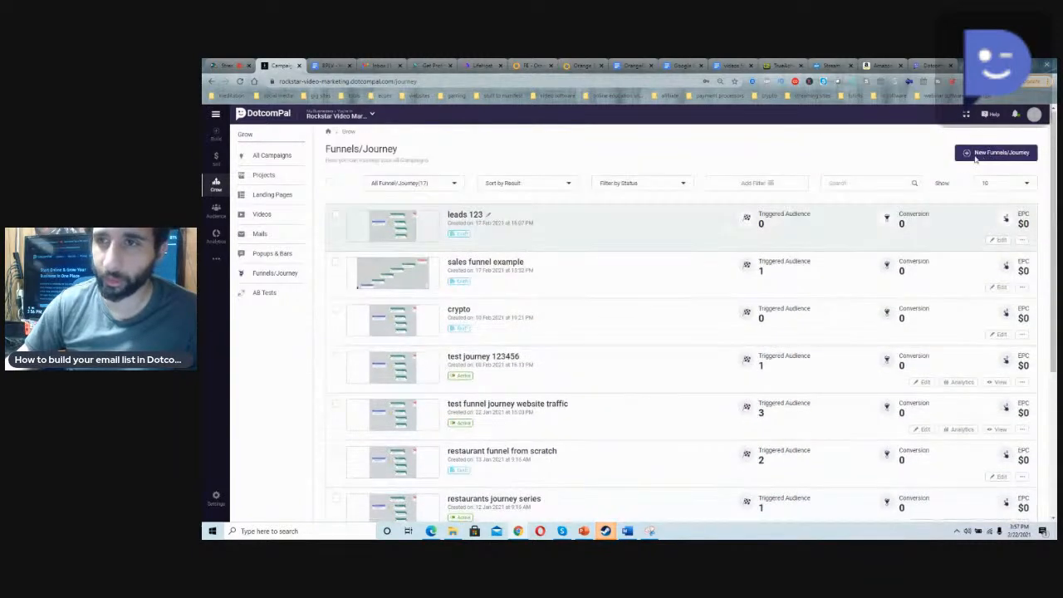
Step: Create a new funnel/journey with the Follow Up goal, named "example from starting journey"
click(990, 155)
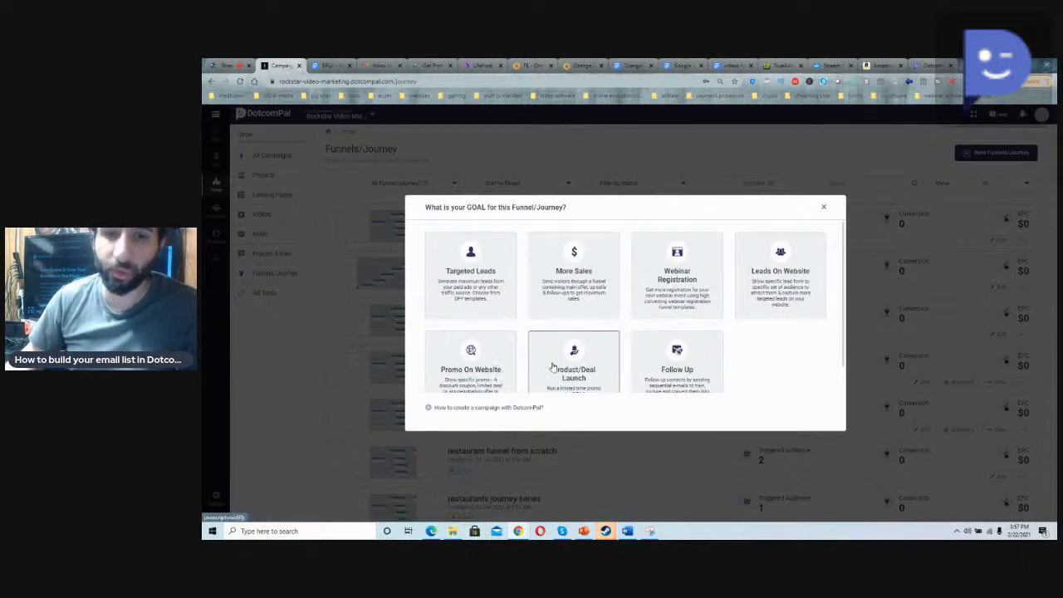
scroll(552, 366, down, 1)
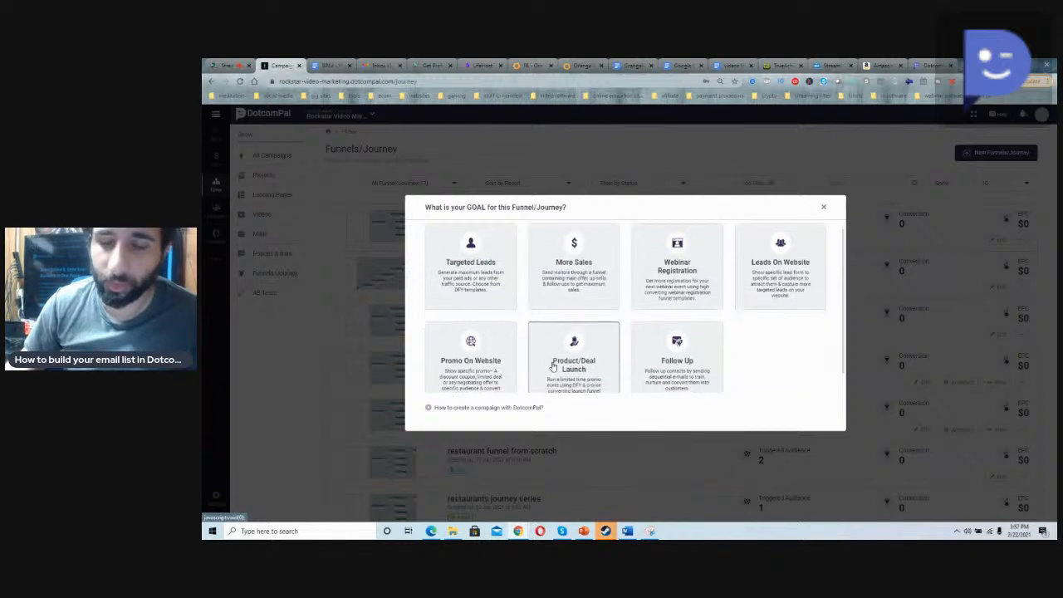
click(691, 352)
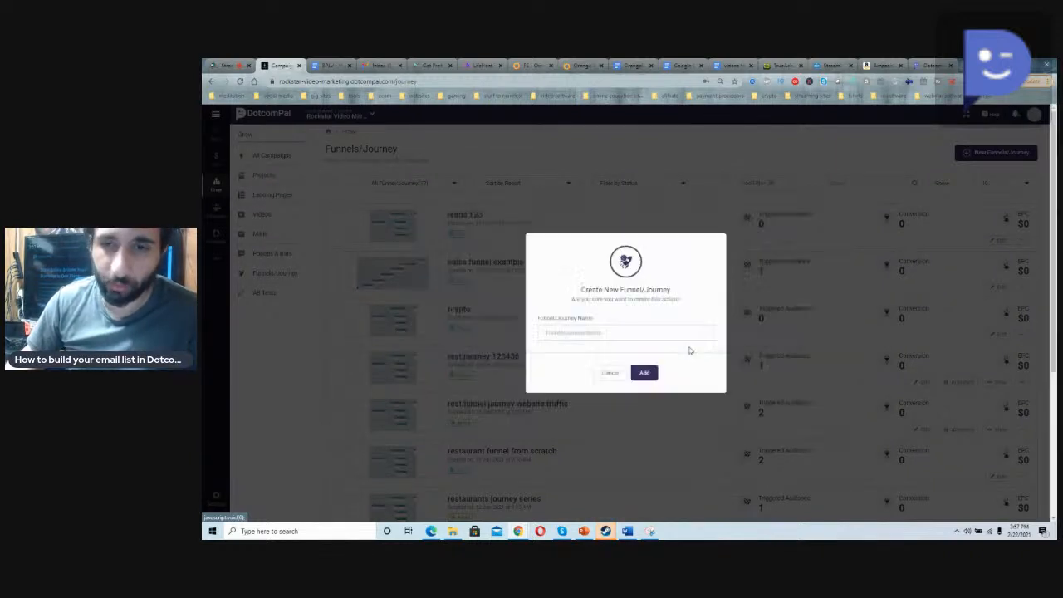
click(633, 335)
text(ema)
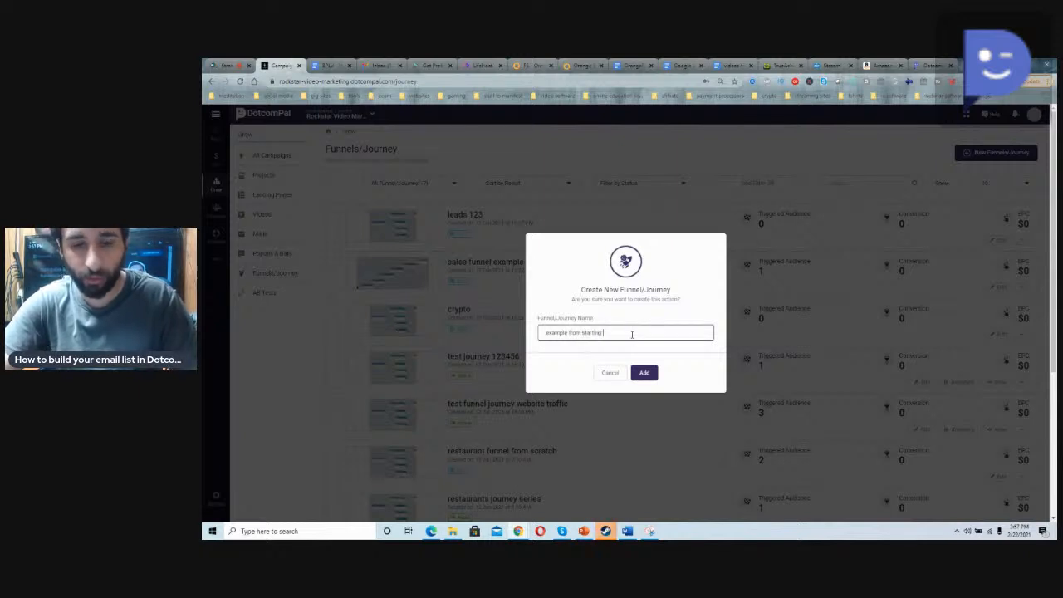
text(journe)
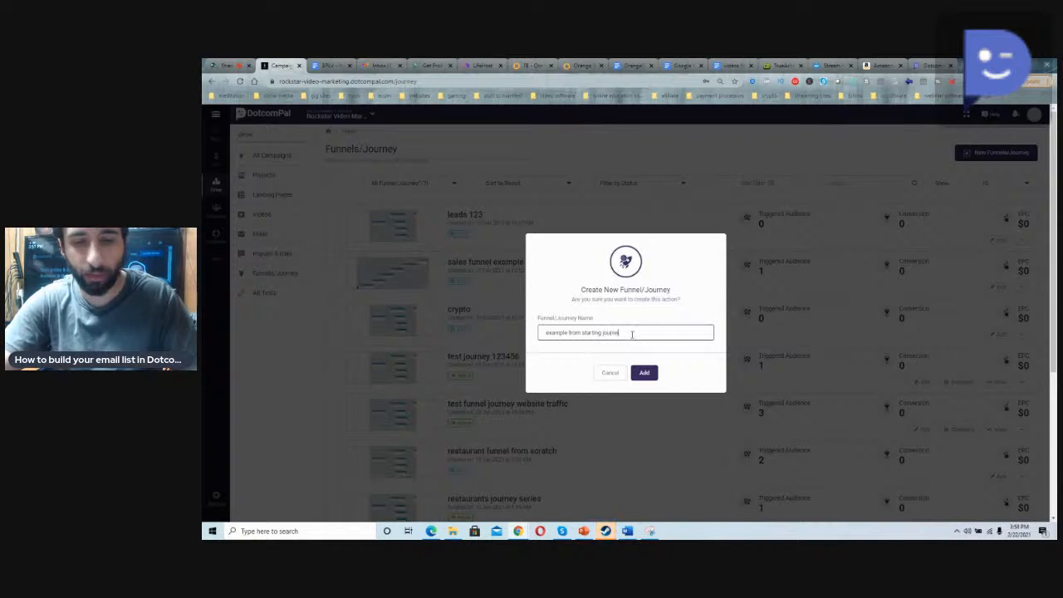
text(y)
click(645, 372)
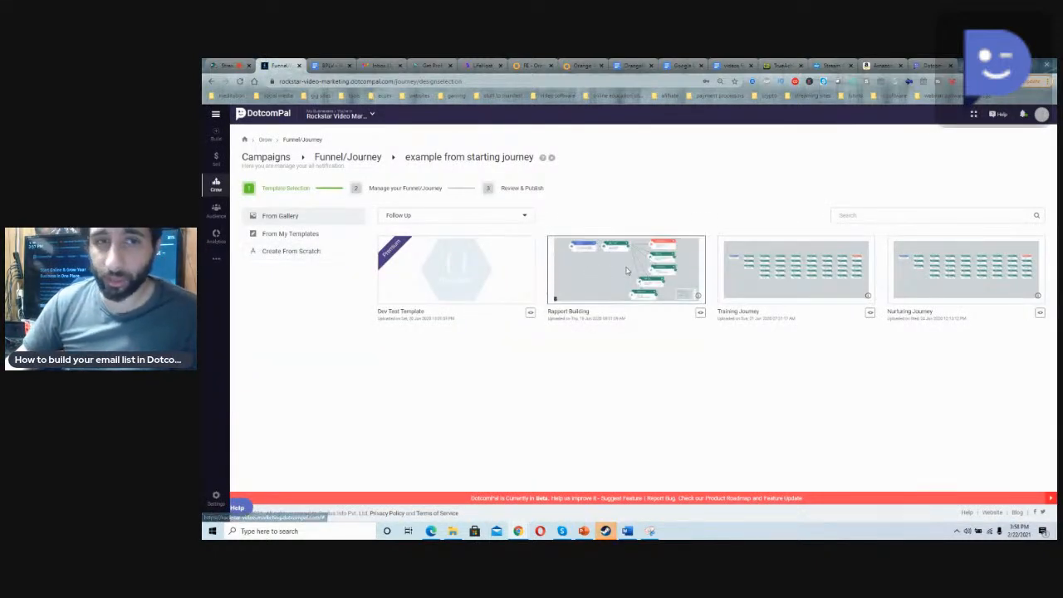
Step: Choose to create the follow-up journey from scratch instead of using a gallery template
click(291, 252)
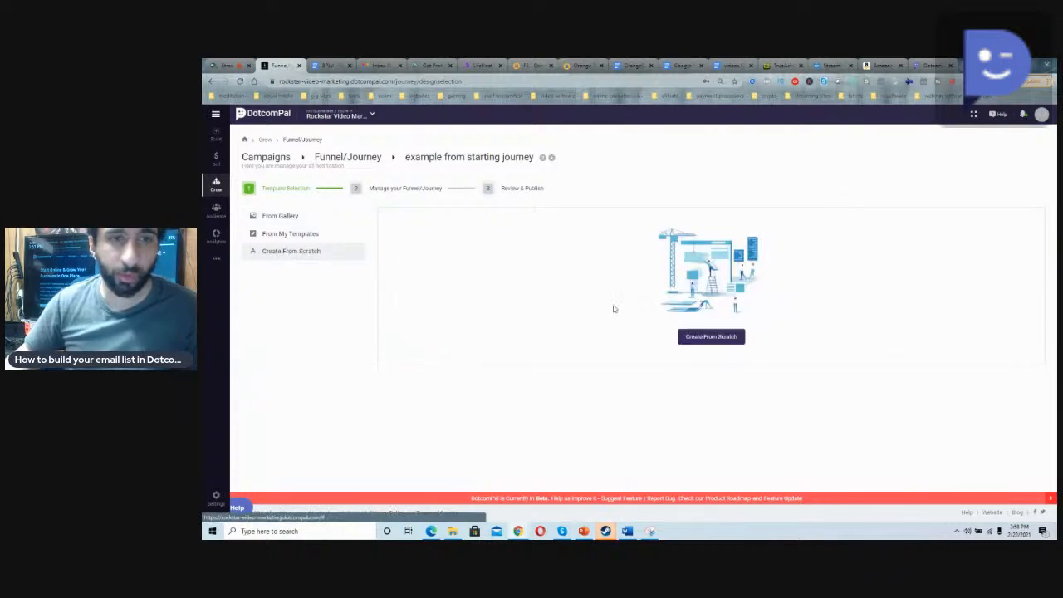
click(710, 339)
Step: Switch to StreamYard, select the viewer's question about the commercial account, and return to the DotcomPal journey editor
click(230, 65)
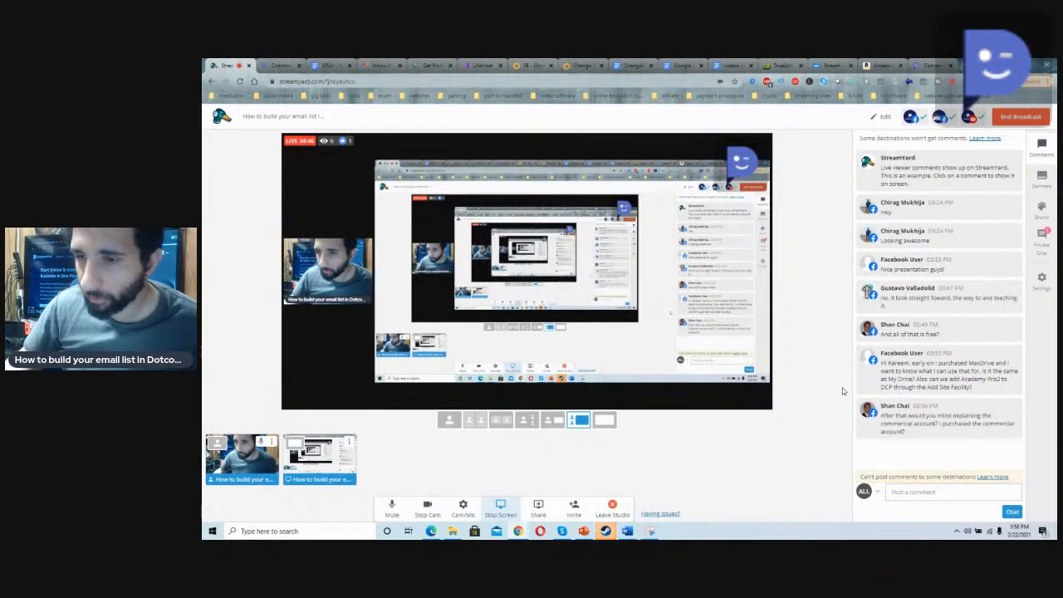
click(895, 423)
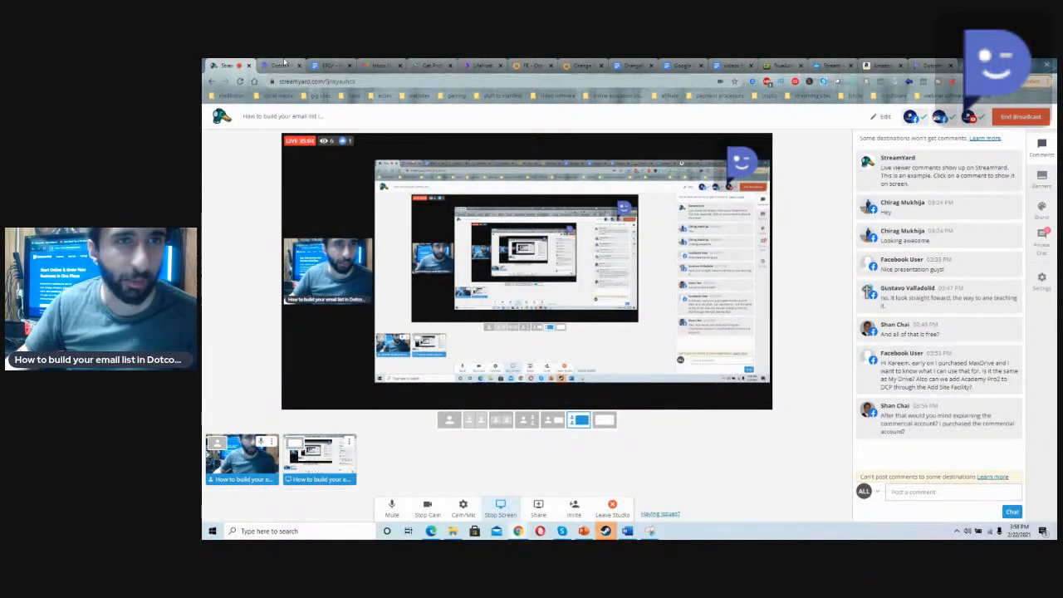
click(284, 63)
Step: Add a Landing Page trigger to the journey canvas and place a Show Landing Page action beside it
drag(781, 523, 667, 475)
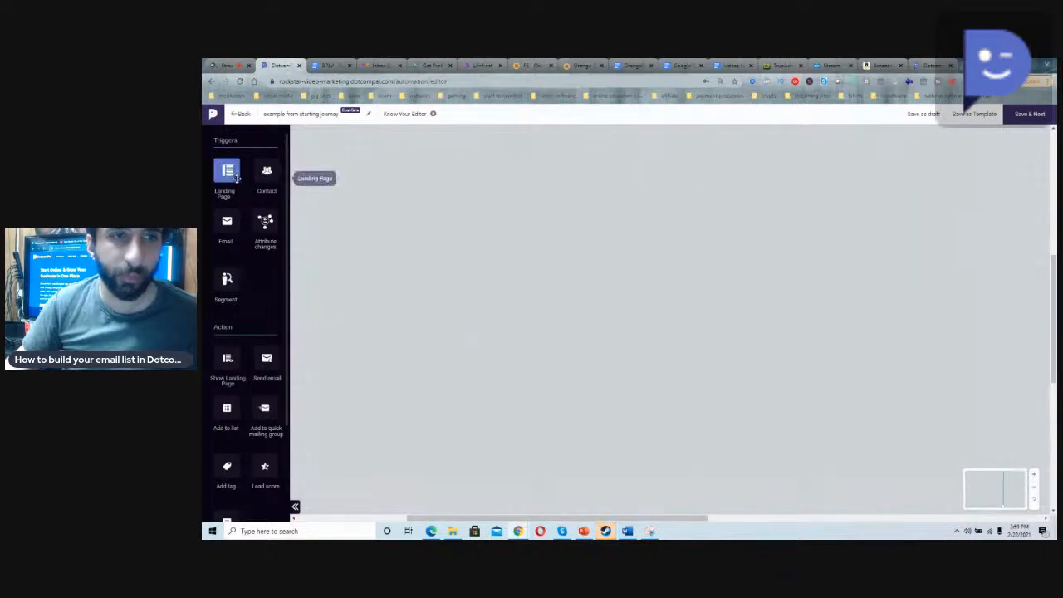
scroll(249, 274, down, 2)
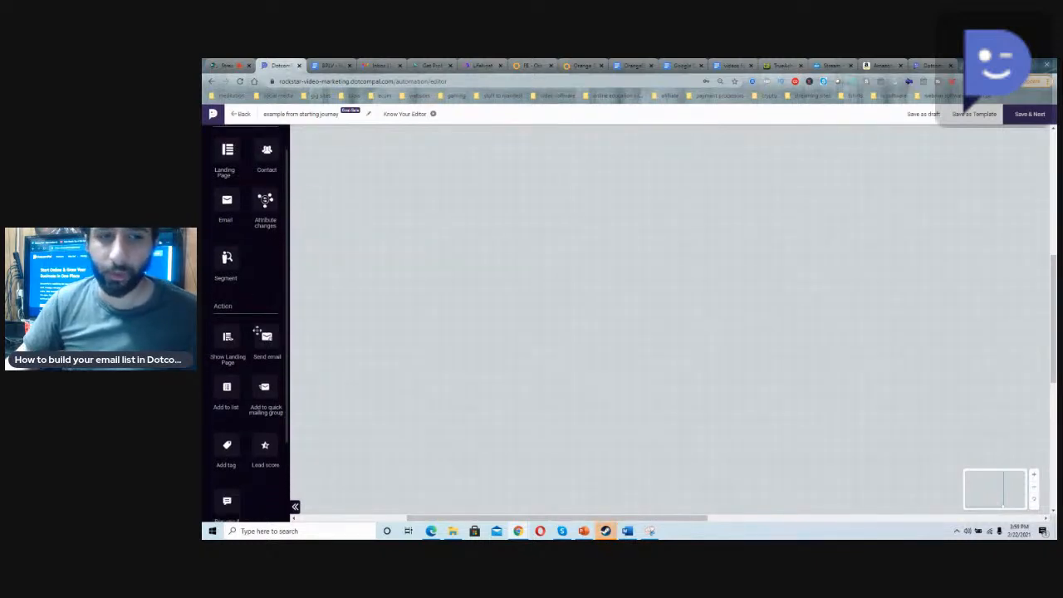
scroll(260, 343, down, 2)
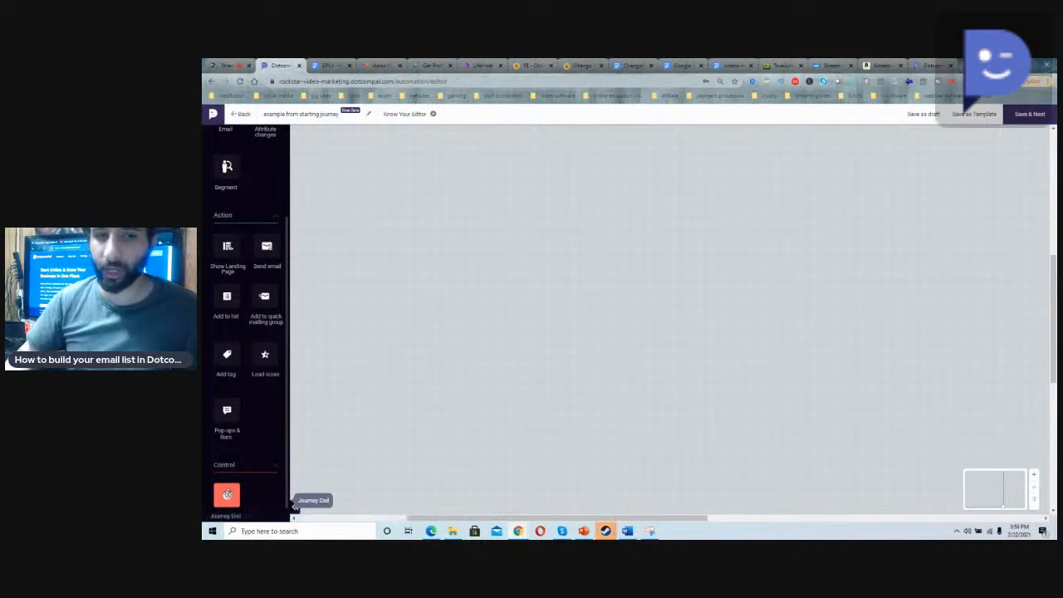
scroll(229, 488, up, 4)
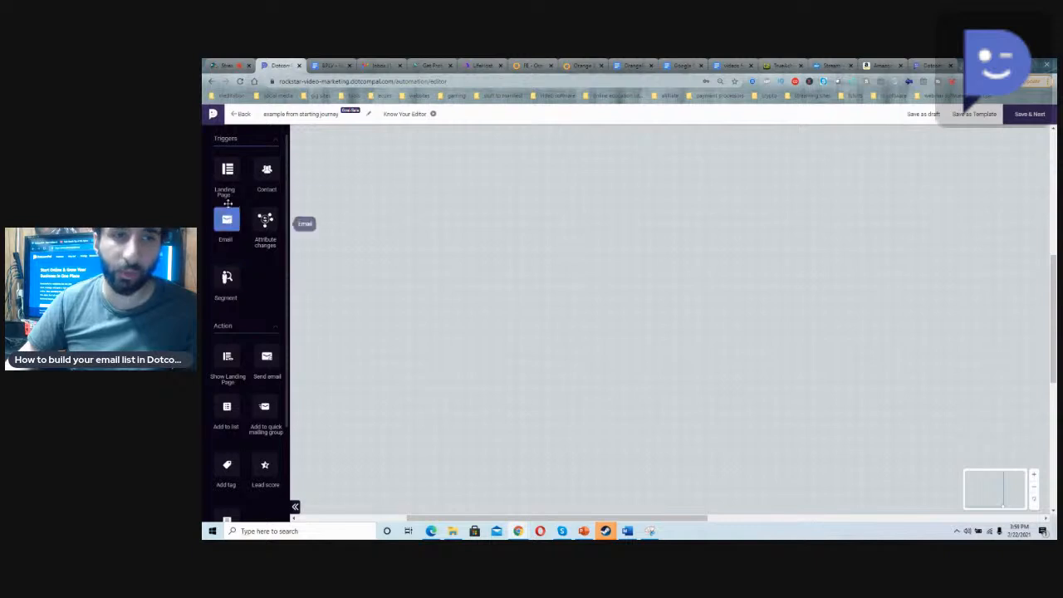
drag(226, 169, 424, 299)
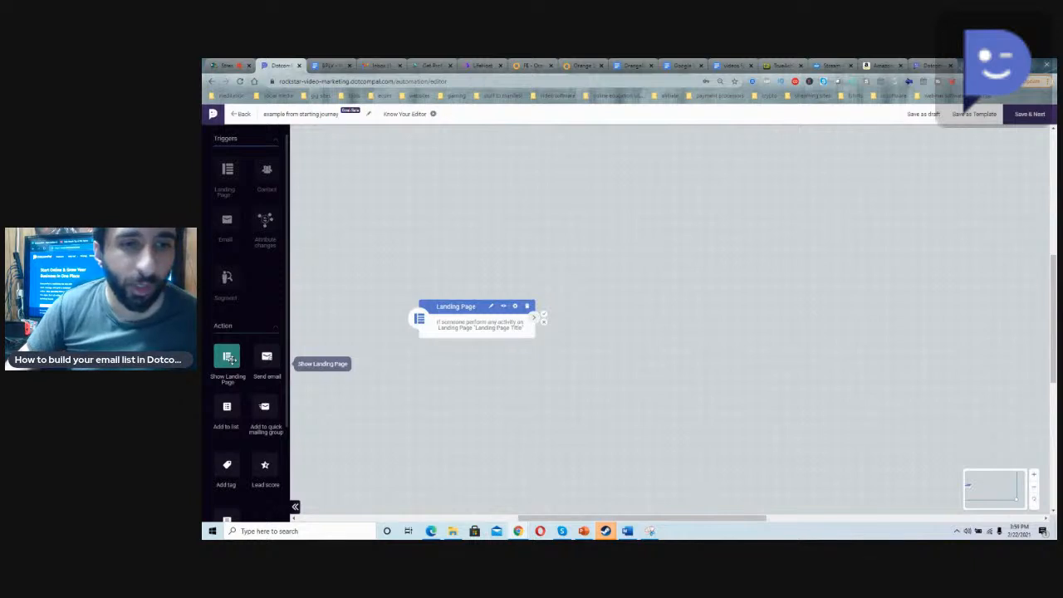
drag(230, 359, 602, 267)
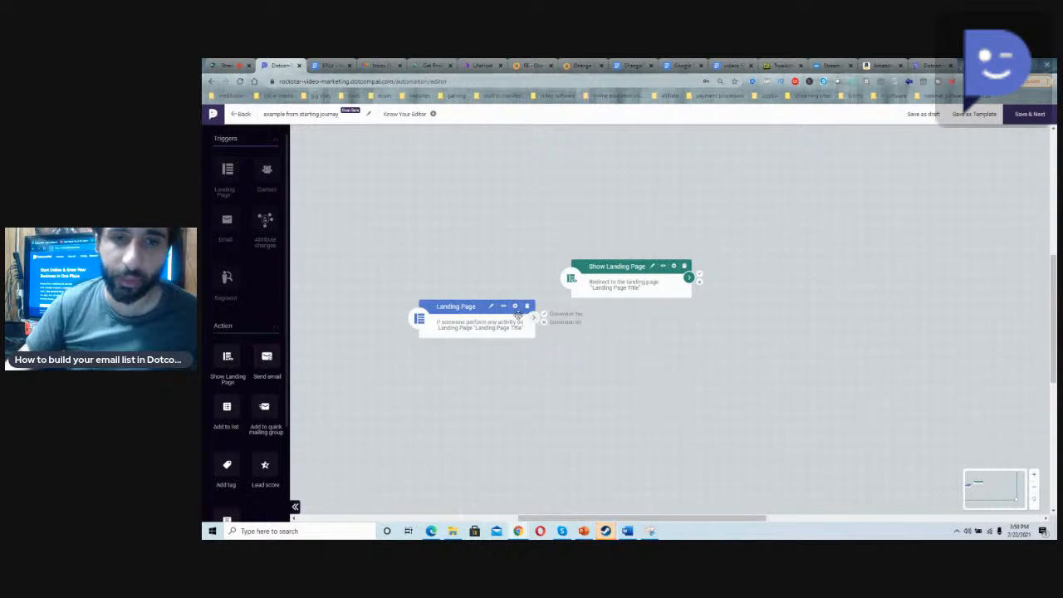
Step: Place two Send email actions in a row after the Show Landing Page action, followed by a Journey End control
scroll(388, 310, down, 2)
scroll(353, 320, up, 3)
drag(273, 366, 781, 321)
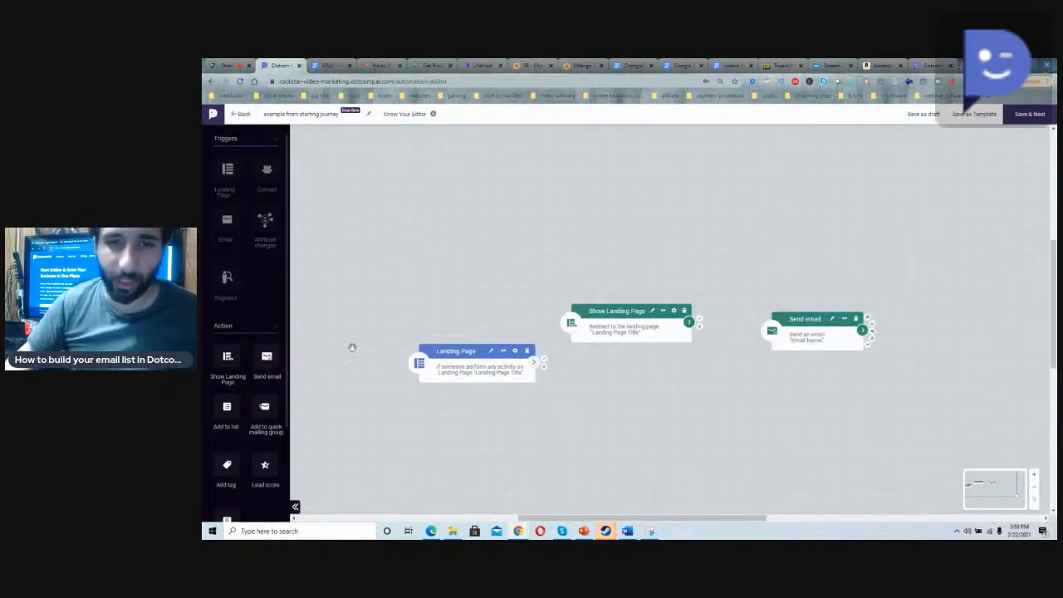
drag(267, 357, 911, 325)
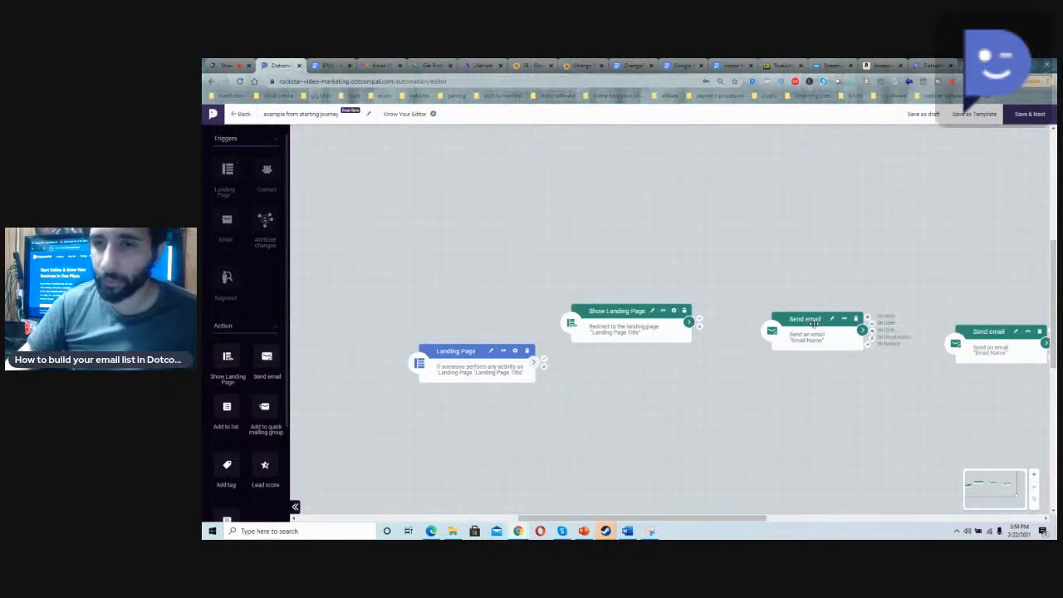
drag(814, 322, 790, 314)
drag(987, 331, 911, 310)
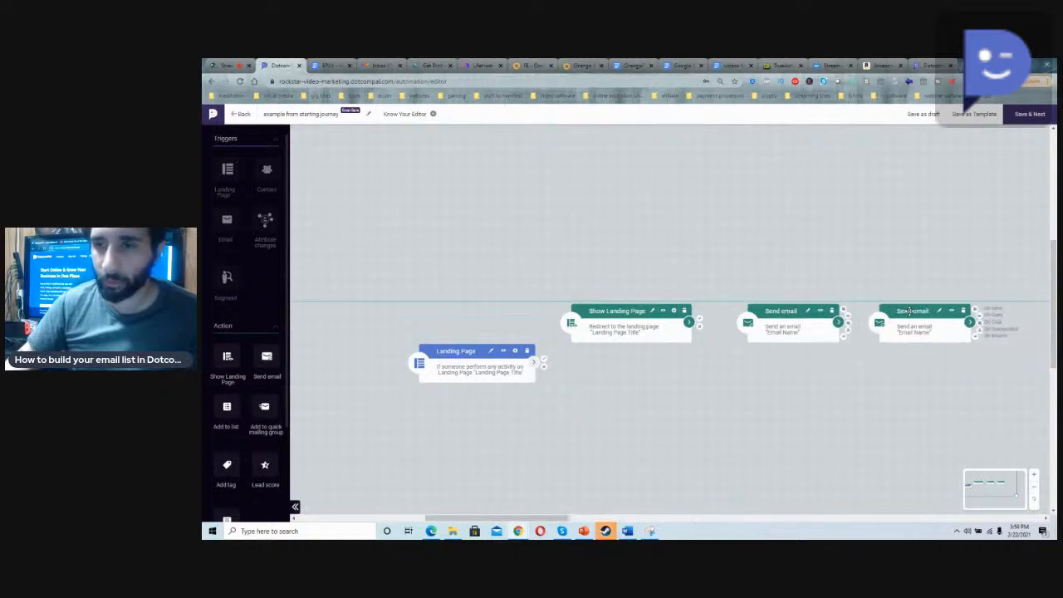
scroll(249, 439, down, 3)
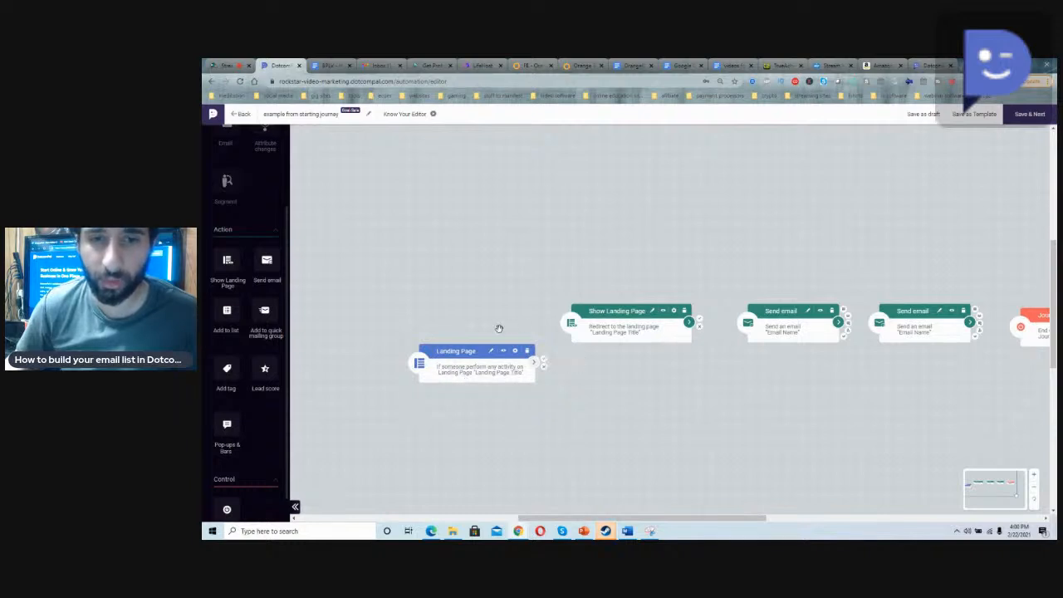
Step: Choose EXAMPLE LEAD CAPTURE PAGE for the Landing Page trigger and connect its Conversion Yes output to the Show Landing Page action
click(463, 371)
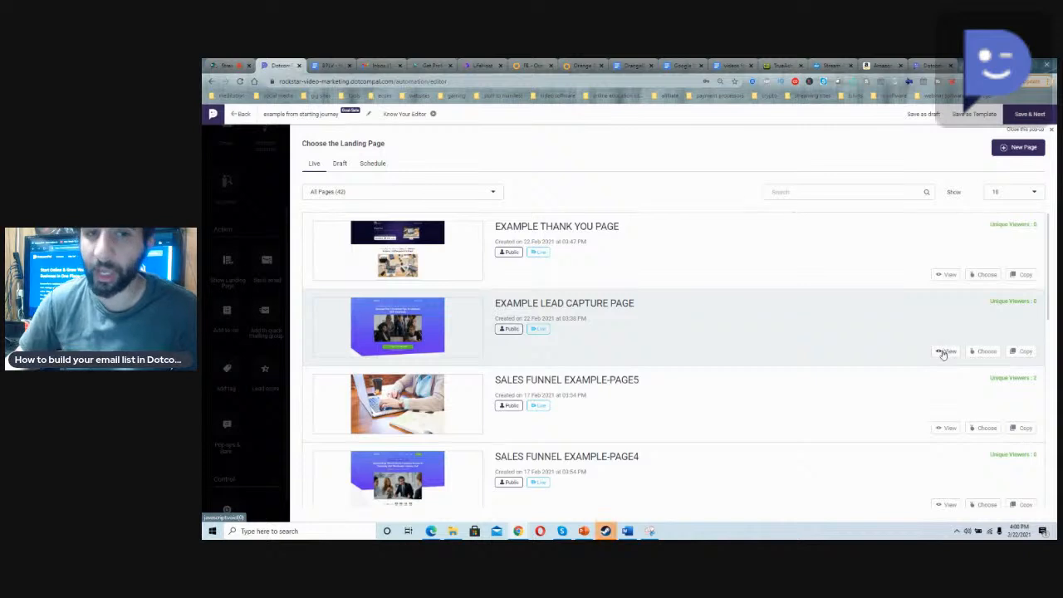
click(986, 352)
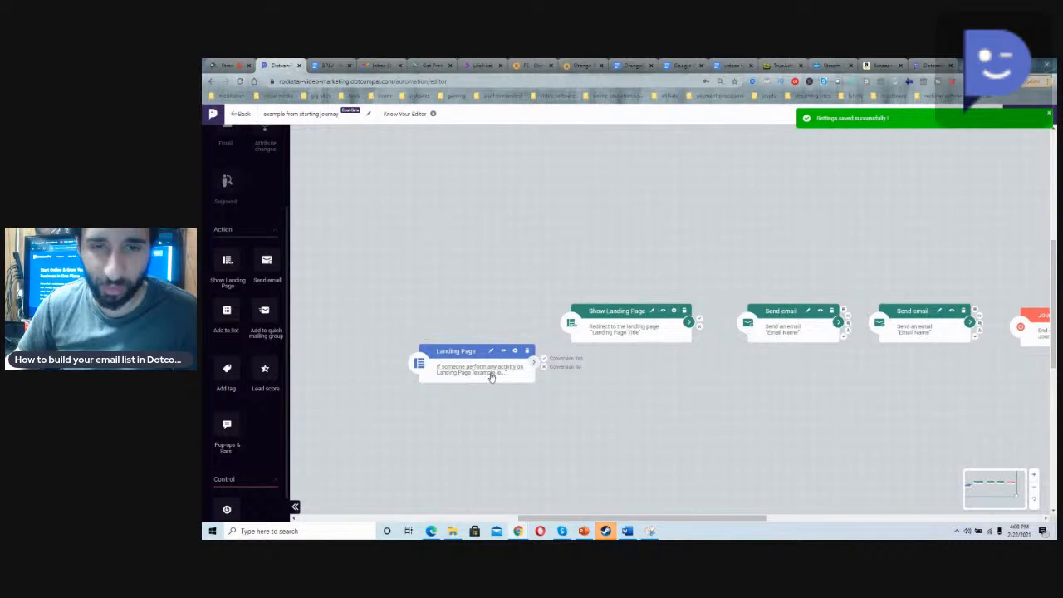
drag(544, 362, 589, 336)
scroll(548, 385, down, 2)
mouse_move(545, 278)
mouse_down()
mouse_move(619, 336)
mouse_move(536, 290)
mouse_up()
scroll(579, 278, up, 2)
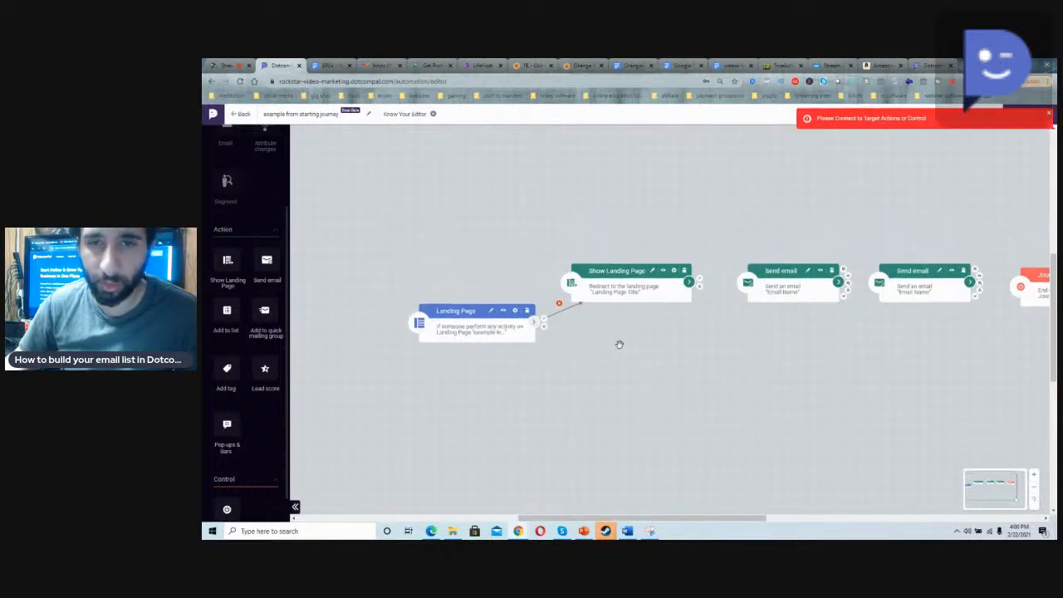
drag(614, 310, 631, 312)
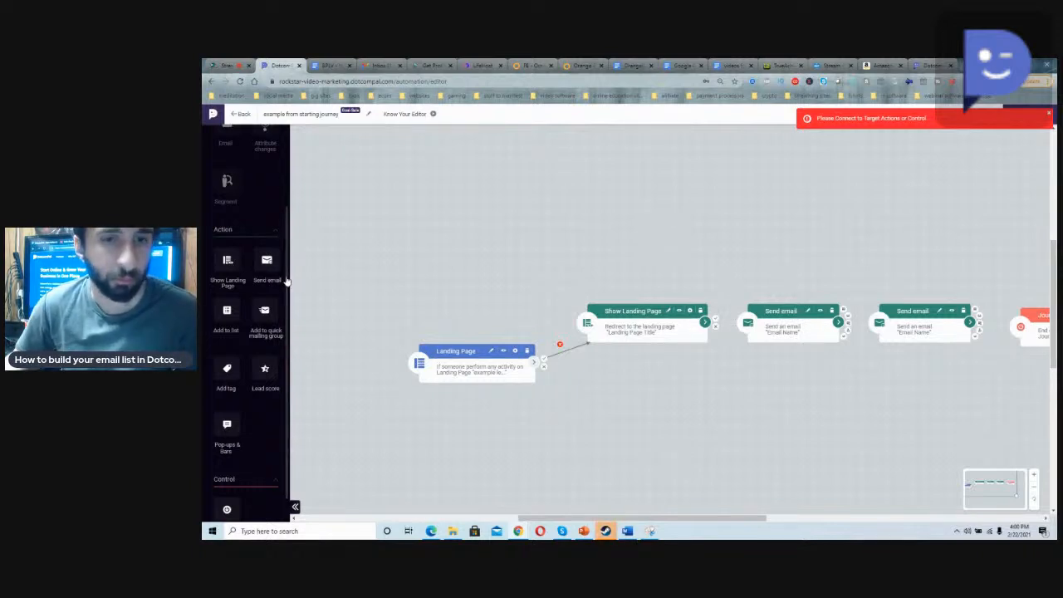
Step: Add a second Show Landing Page action below the existing one and an Add to list action above it
scroll(264, 290, down, 1)
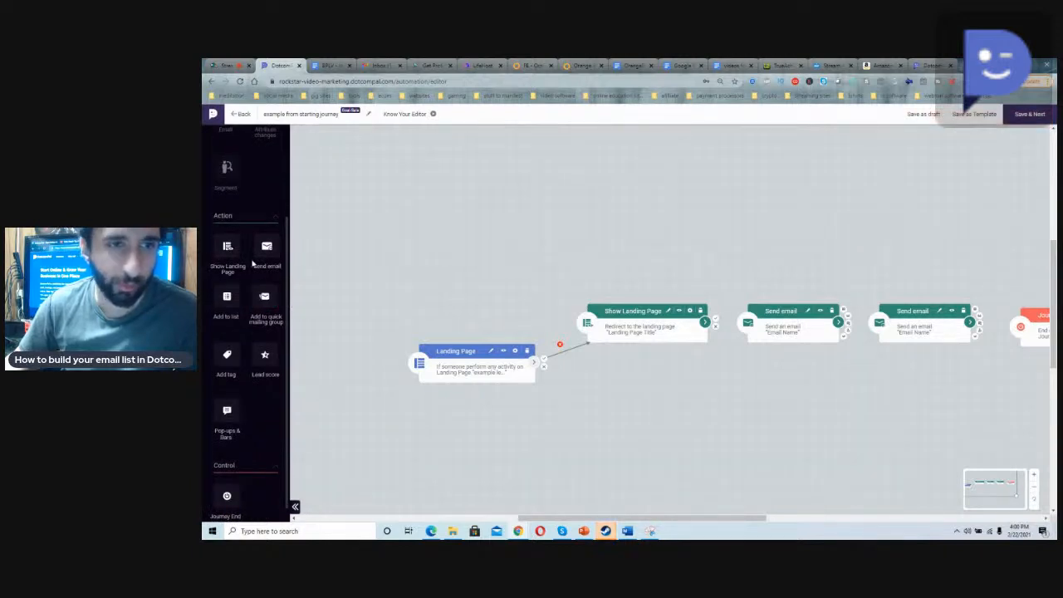
drag(227, 247, 600, 396)
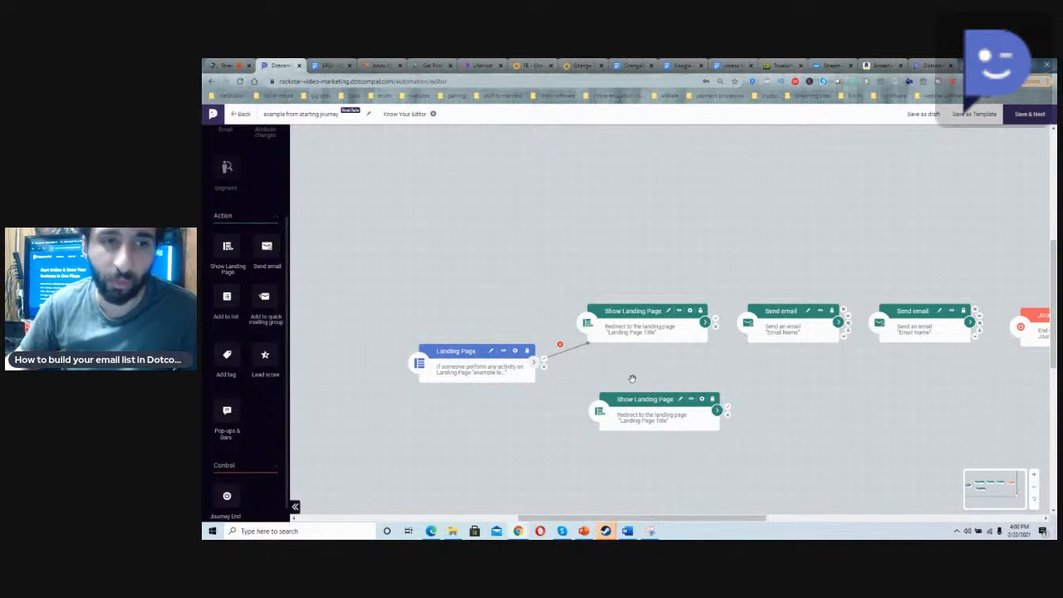
drag(236, 306, 606, 252)
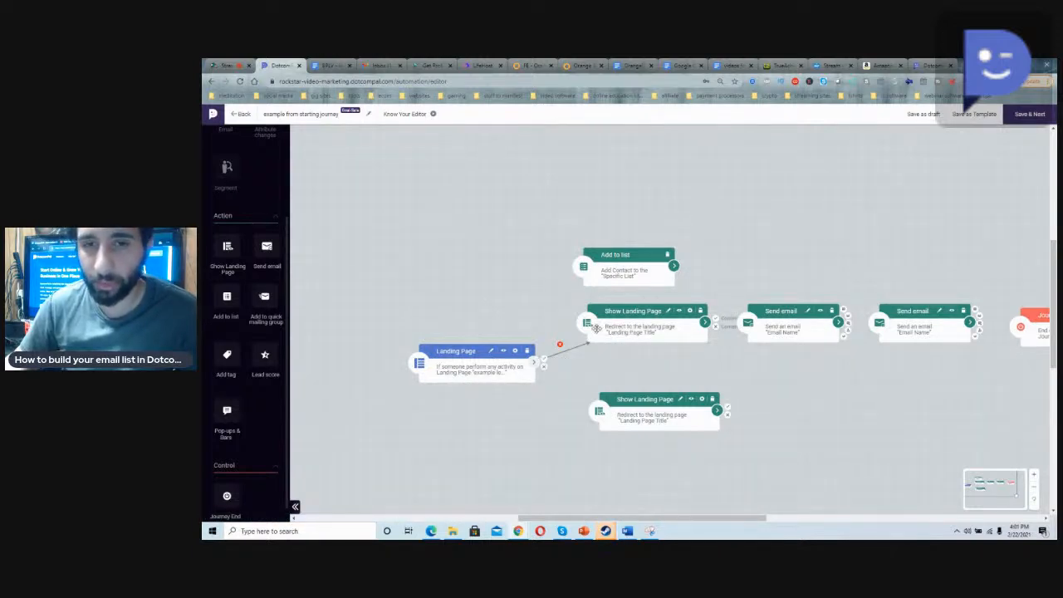
Step: Choose EXAMPLE THANK YOU PAGE for the Show Landing Page action on the conversion branch
click(641, 333)
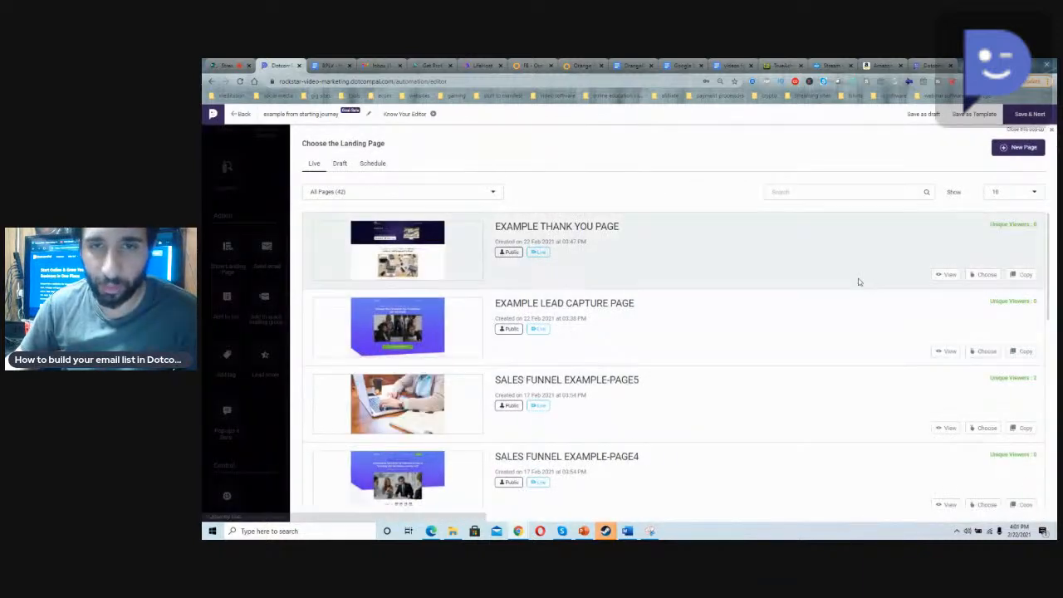
click(980, 274)
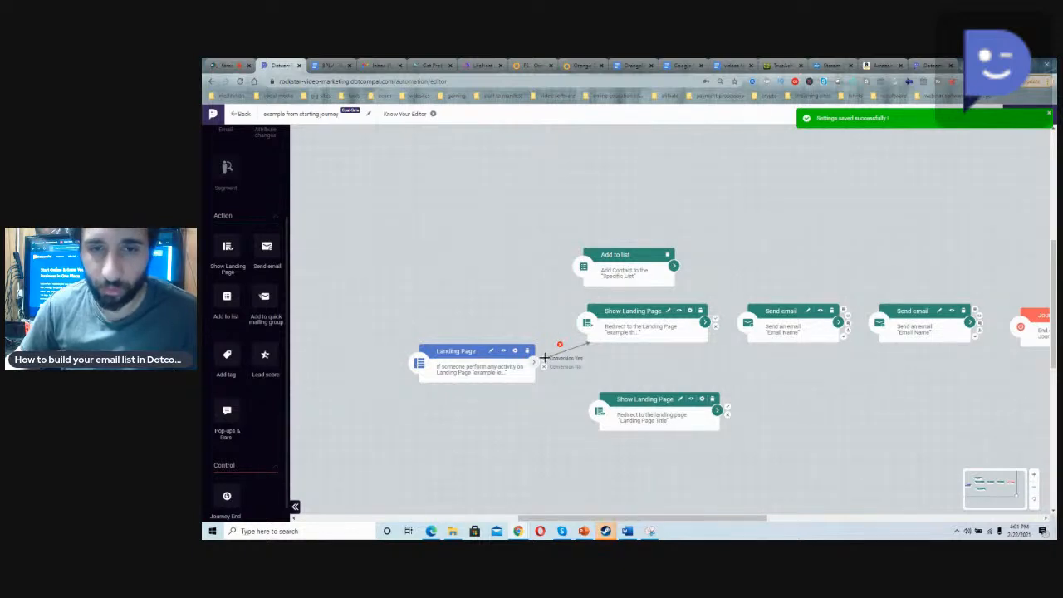
Step: Connect the trigger's Conversion Yes output to the Add to list action and choose "free video course list" as its list
drag(544, 358, 620, 272)
click(493, 178)
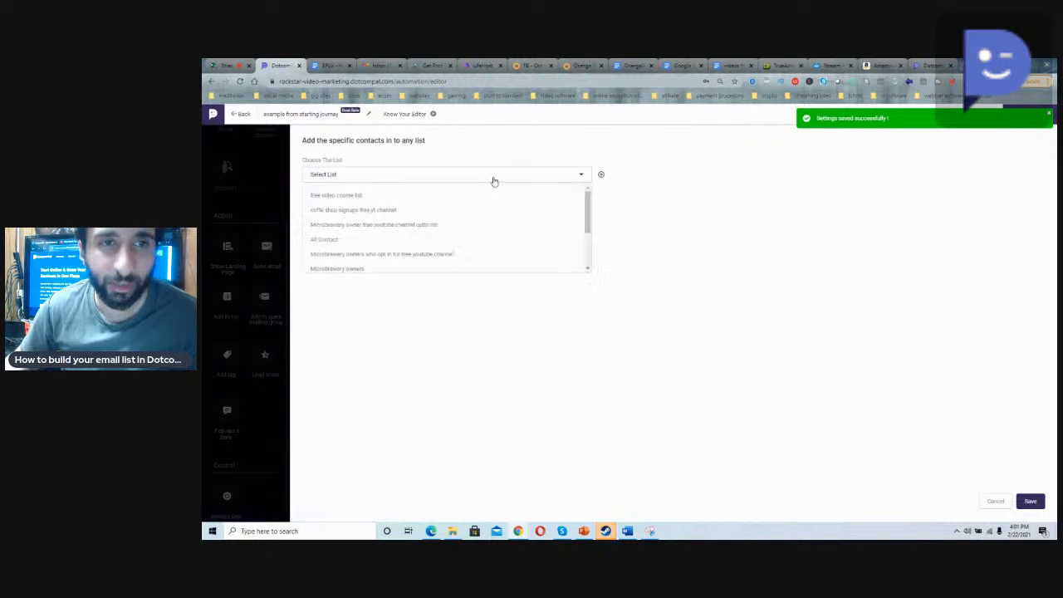
click(489, 199)
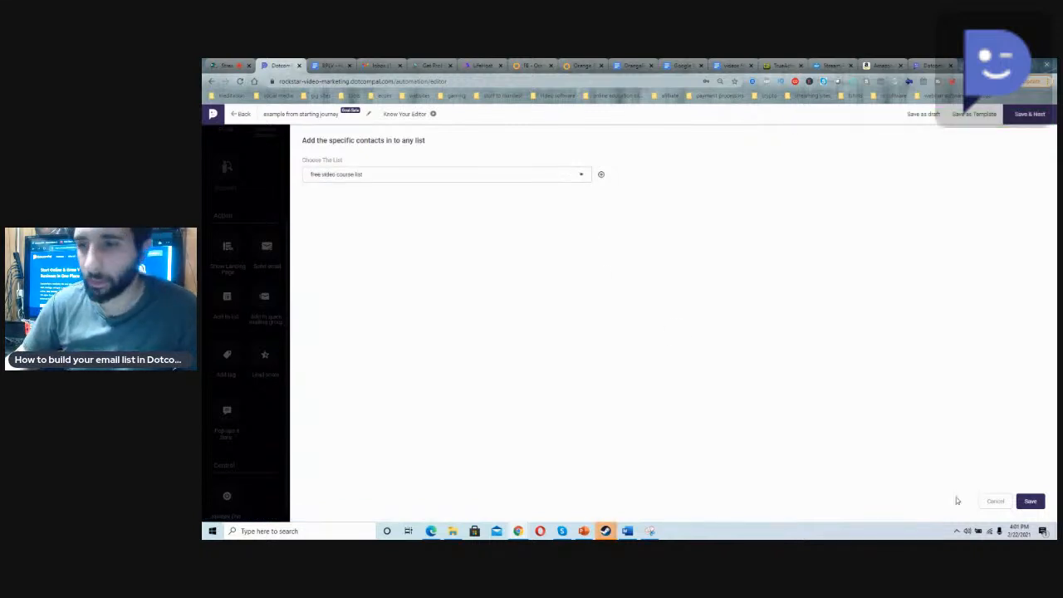
click(1030, 501)
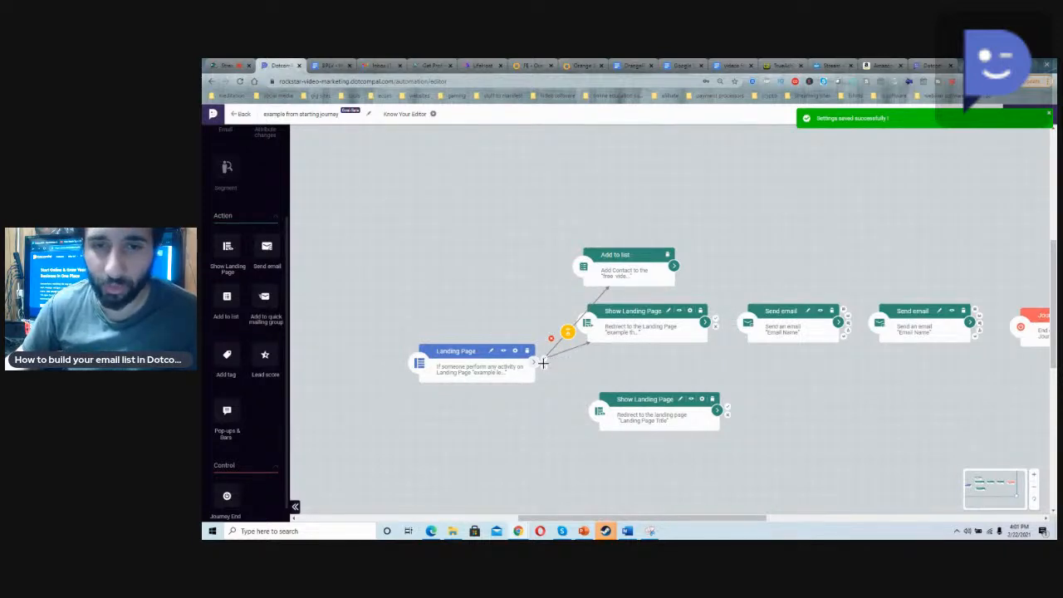
Step: Connect the trigger's Conversion No output to the lower Show Landing Page action and choose LEAD CAPTURE START as its page
drag(545, 362, 673, 413)
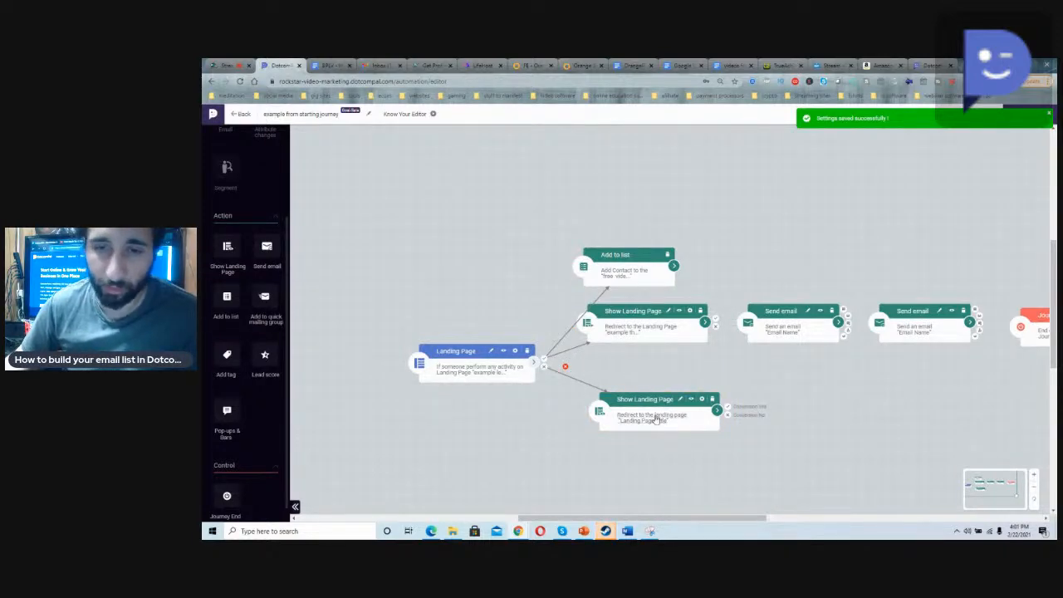
click(661, 418)
scroll(623, 383, down, 2)
scroll(623, 384, down, 3)
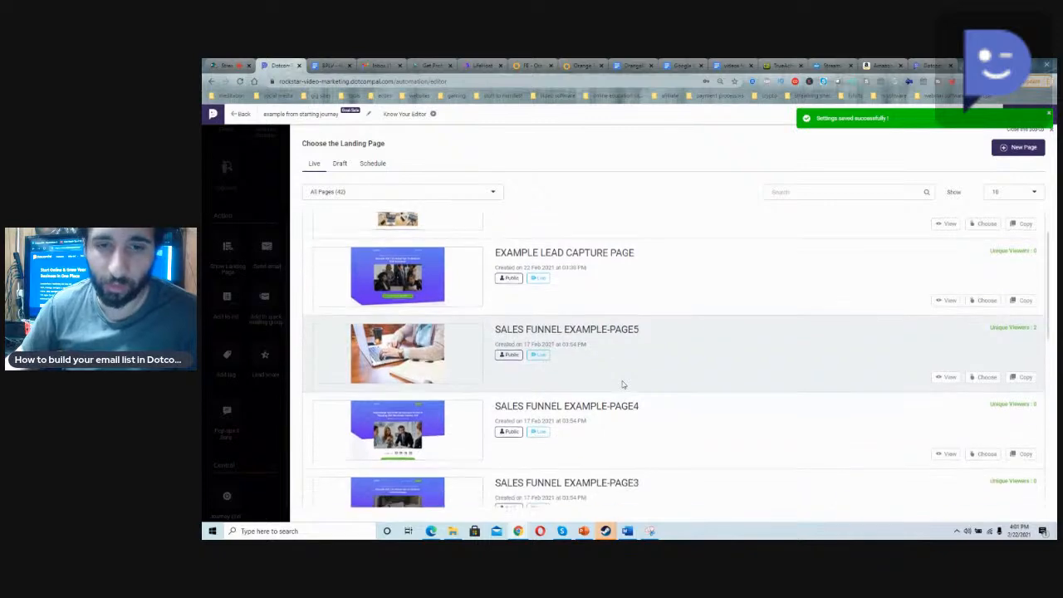
scroll(622, 386, down, 3)
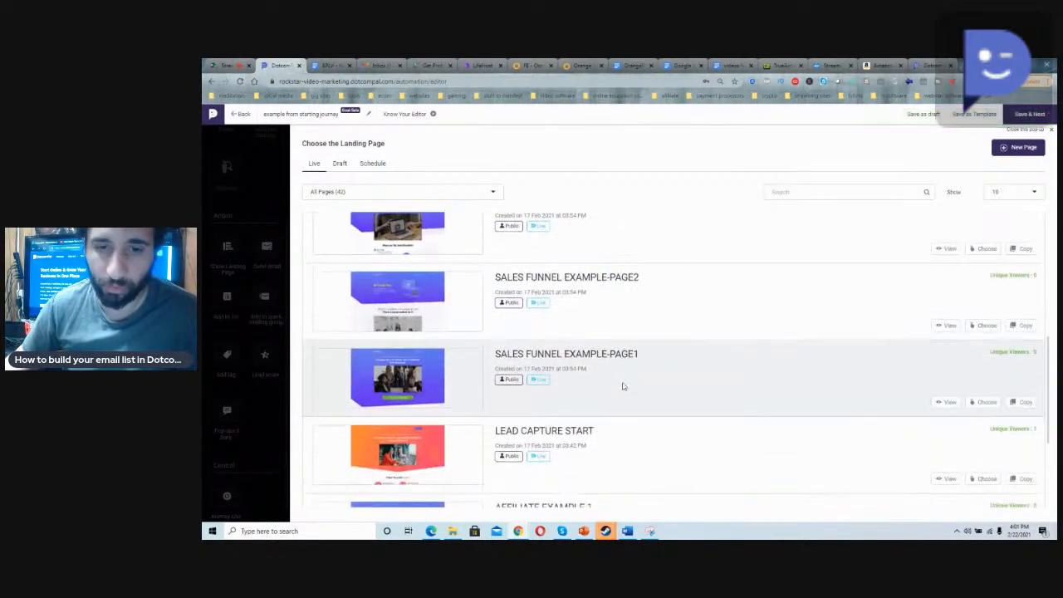
click(986, 422)
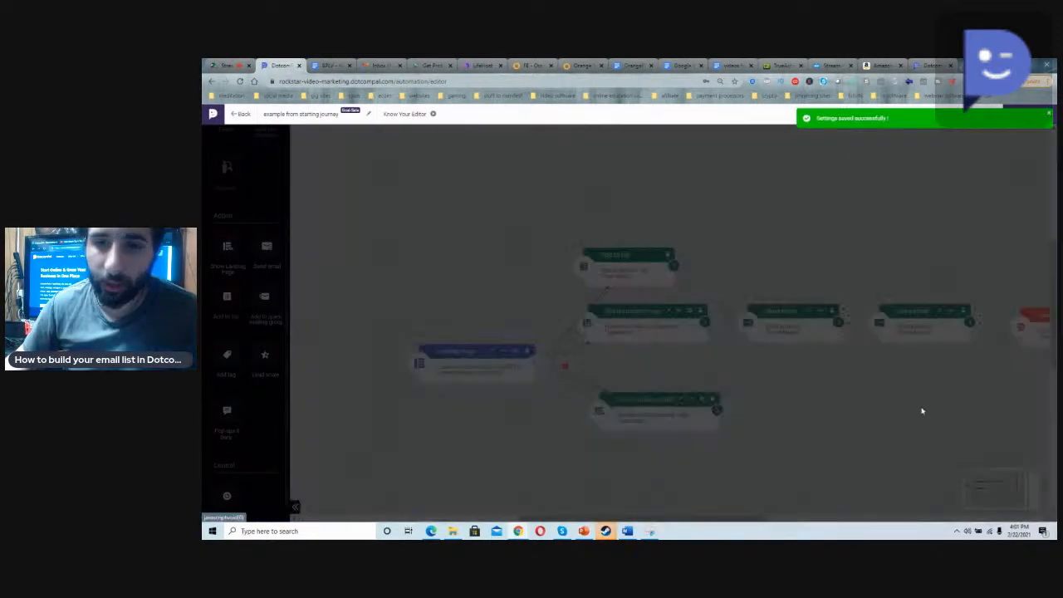
Step: Move Journey End farther along and connect the thank you page action to the first Send email with an Immediately wait time
drag(727, 518, 792, 518)
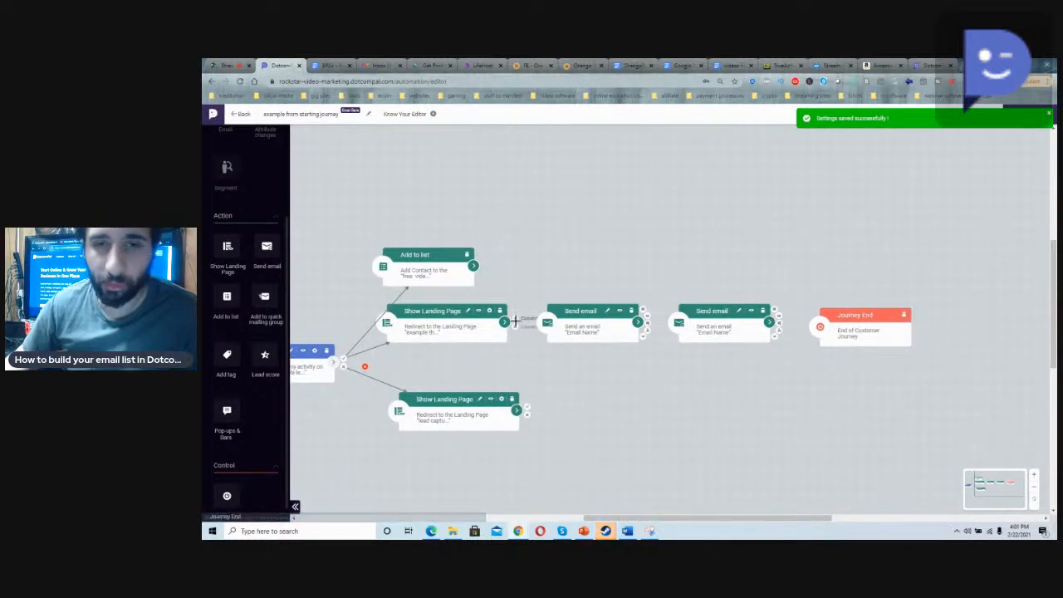
drag(849, 310, 881, 303)
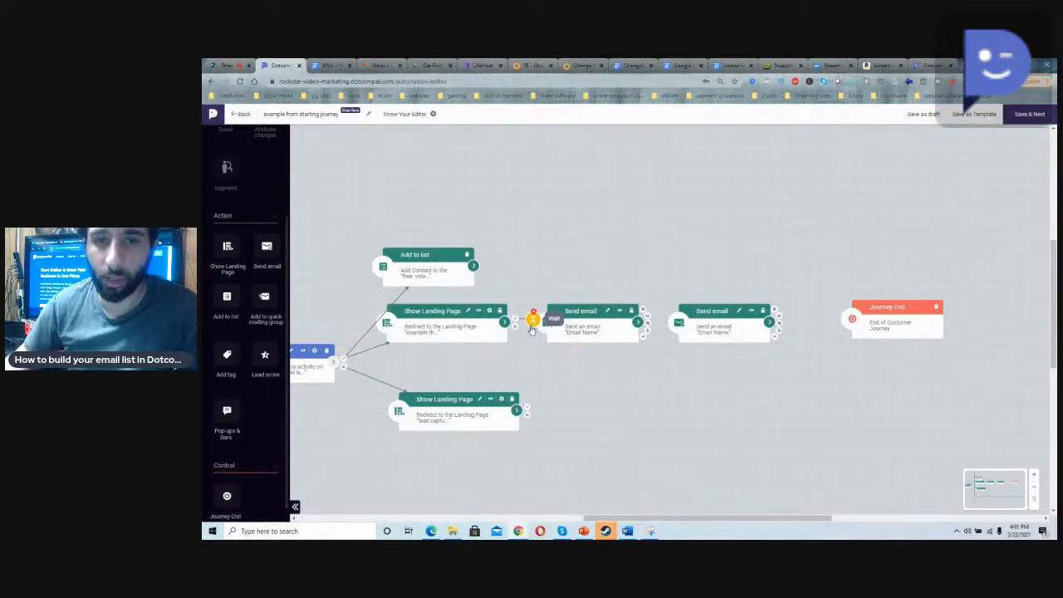
click(532, 328)
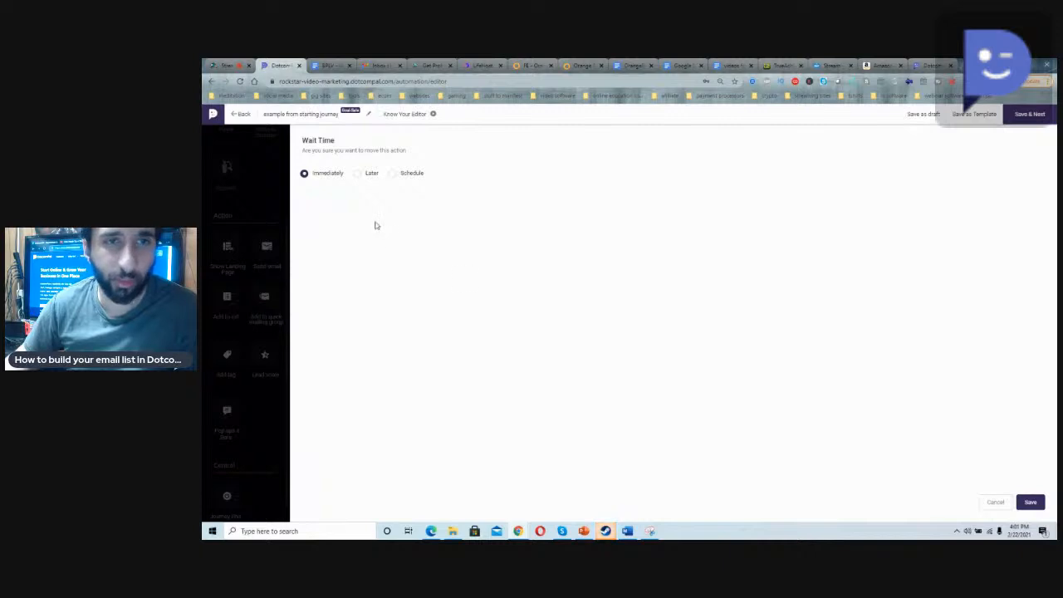
click(363, 176)
click(325, 177)
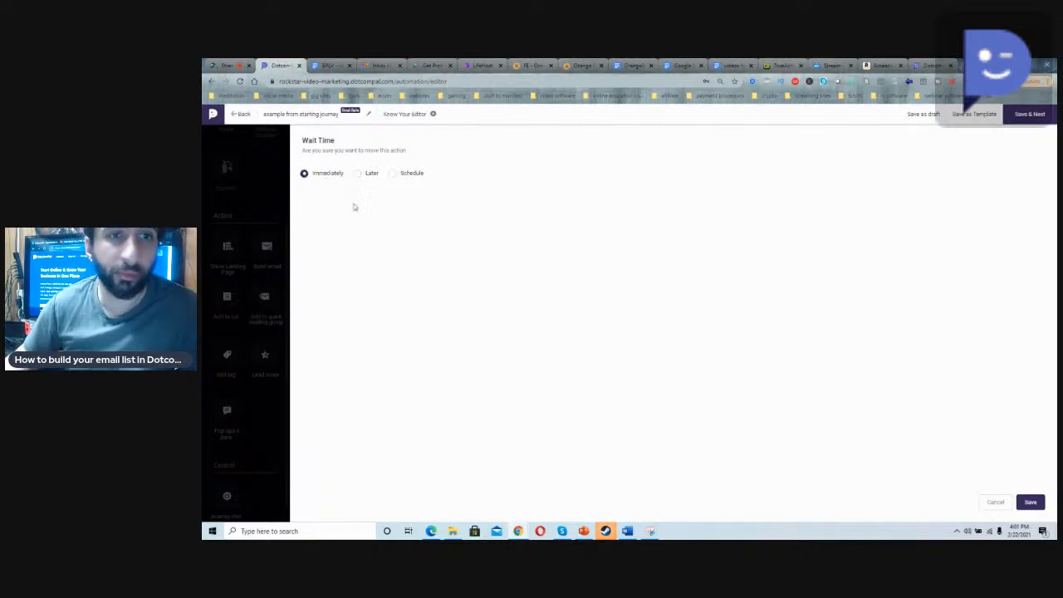
click(1030, 502)
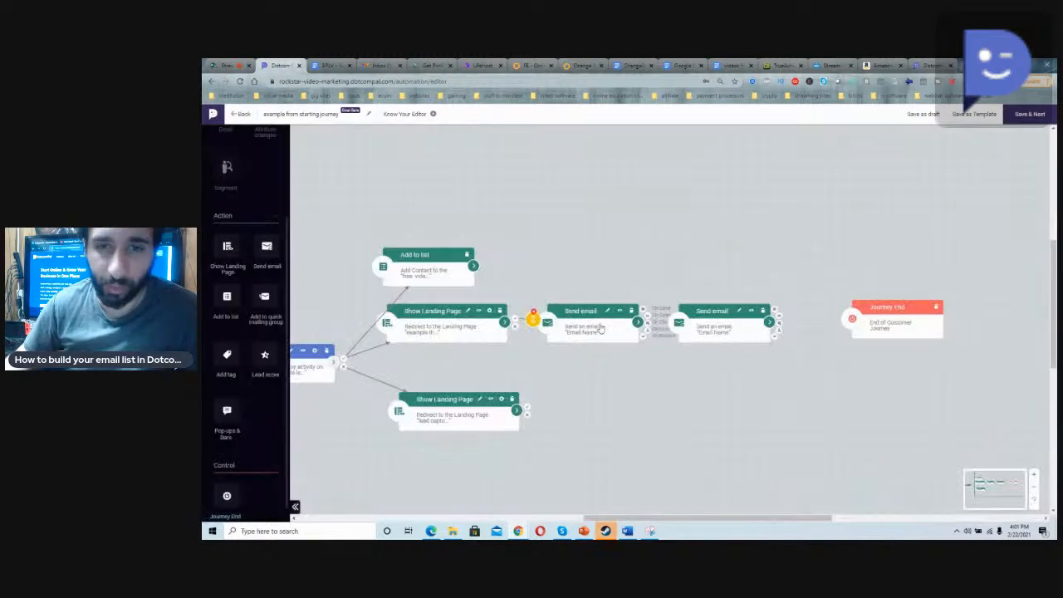
Step: Create a new autoresponder mail named "example customer email" for the first Send email action
click(587, 334)
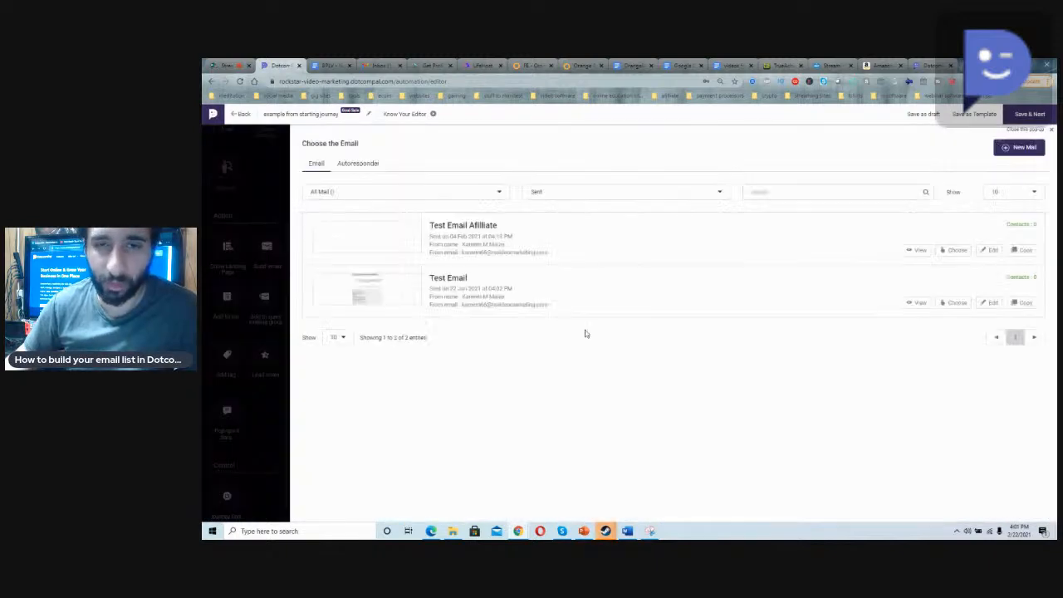
click(341, 163)
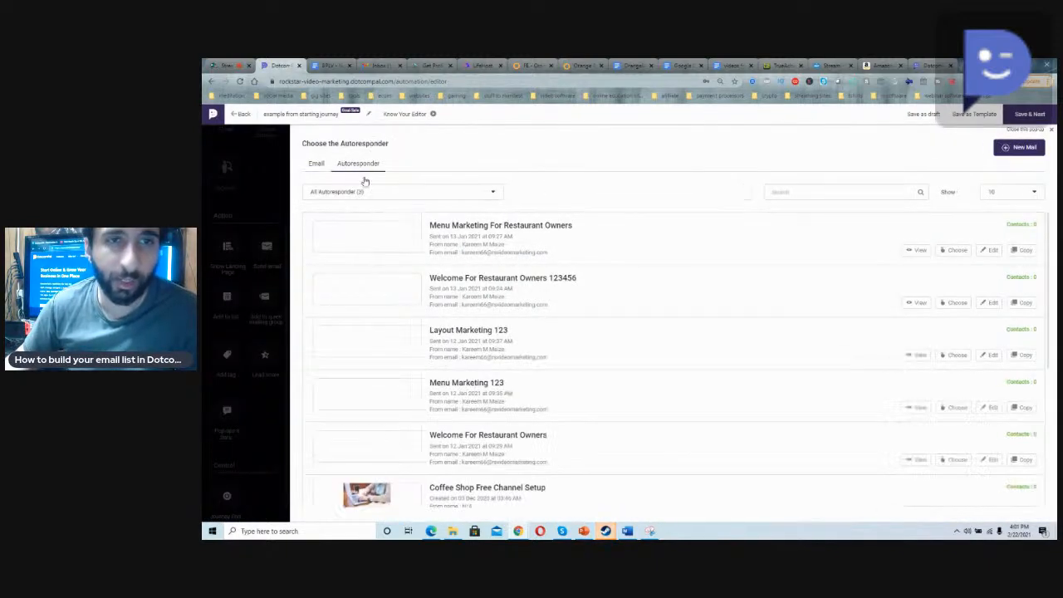
scroll(560, 327, down, 1)
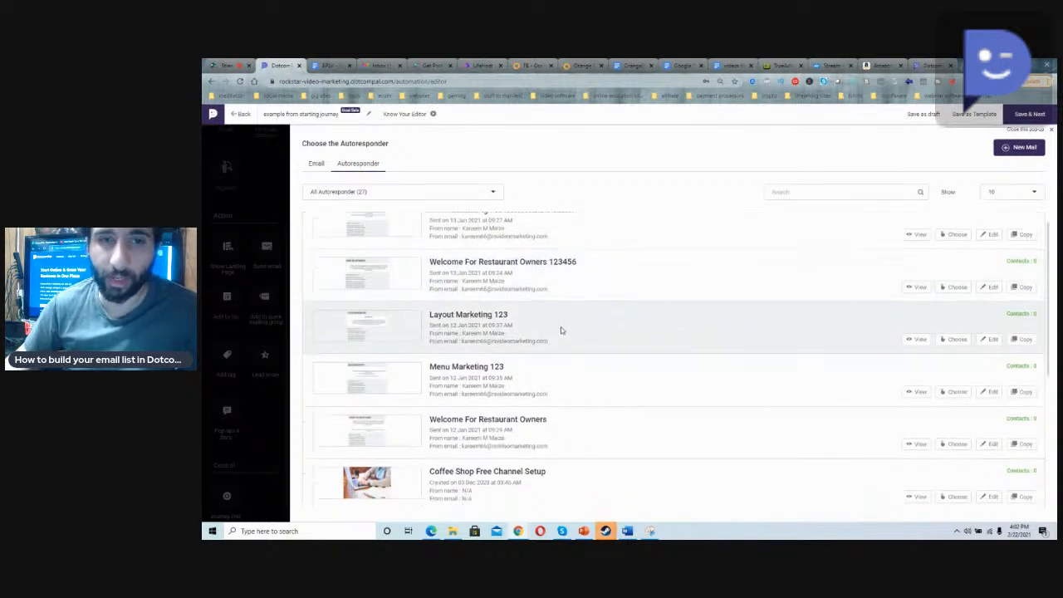
scroll(560, 330, up, 1)
scroll(555, 311, up, 1)
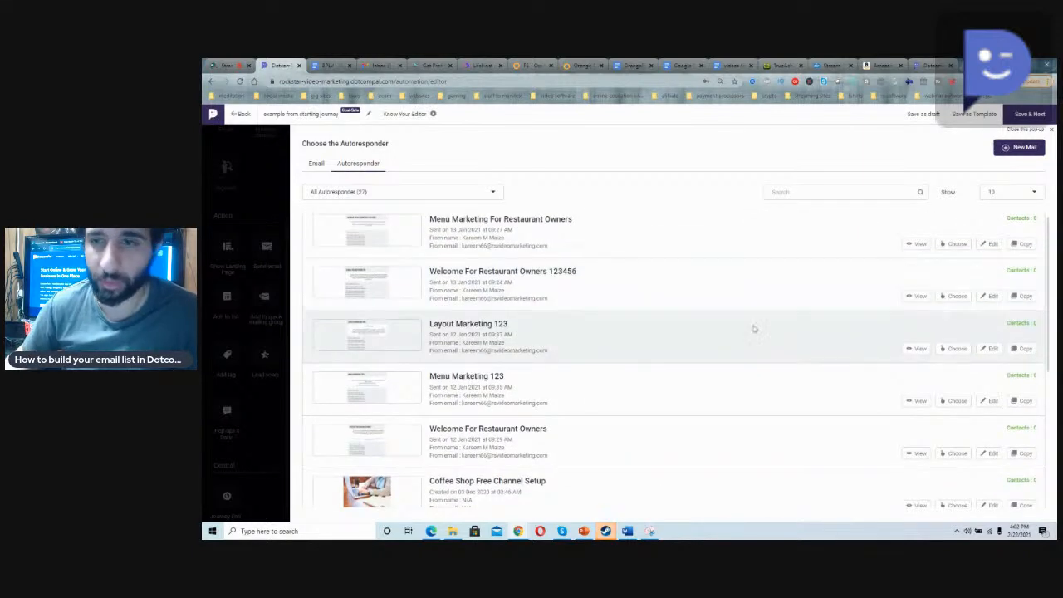
click(1018, 153)
click(435, 188)
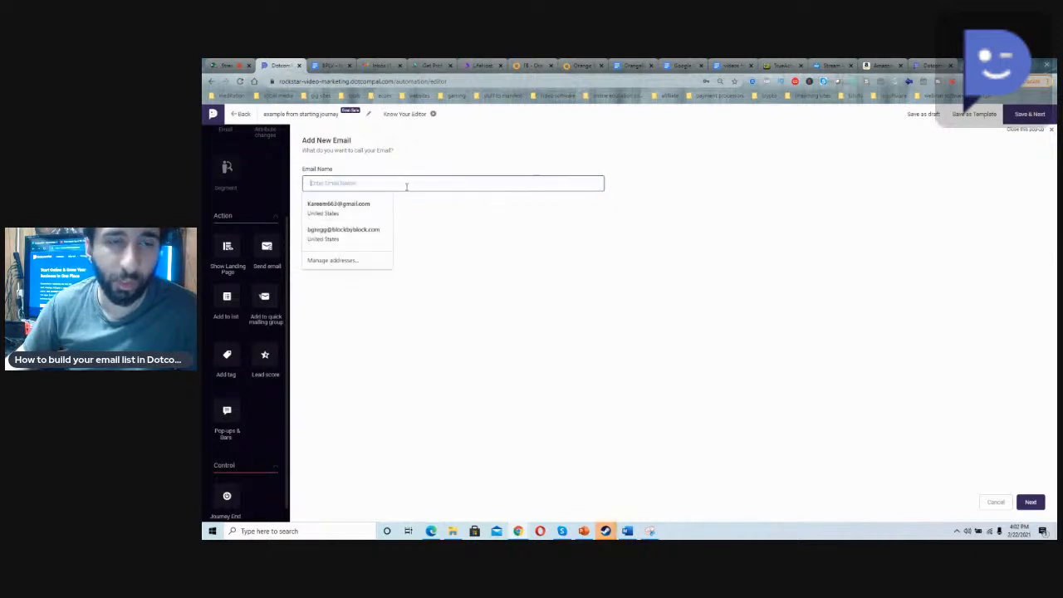
text(example)
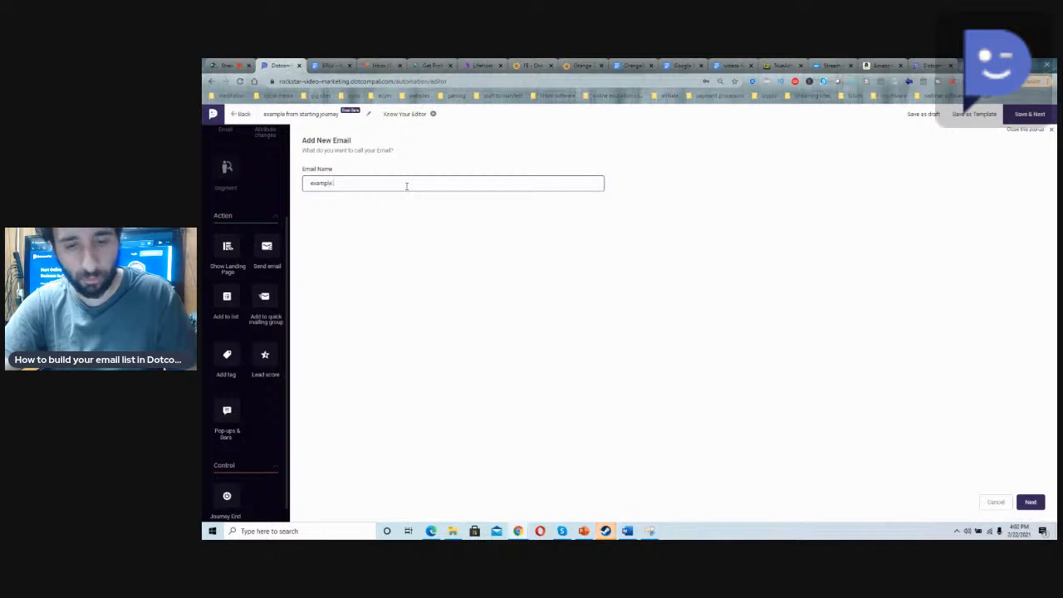
text( customer email)
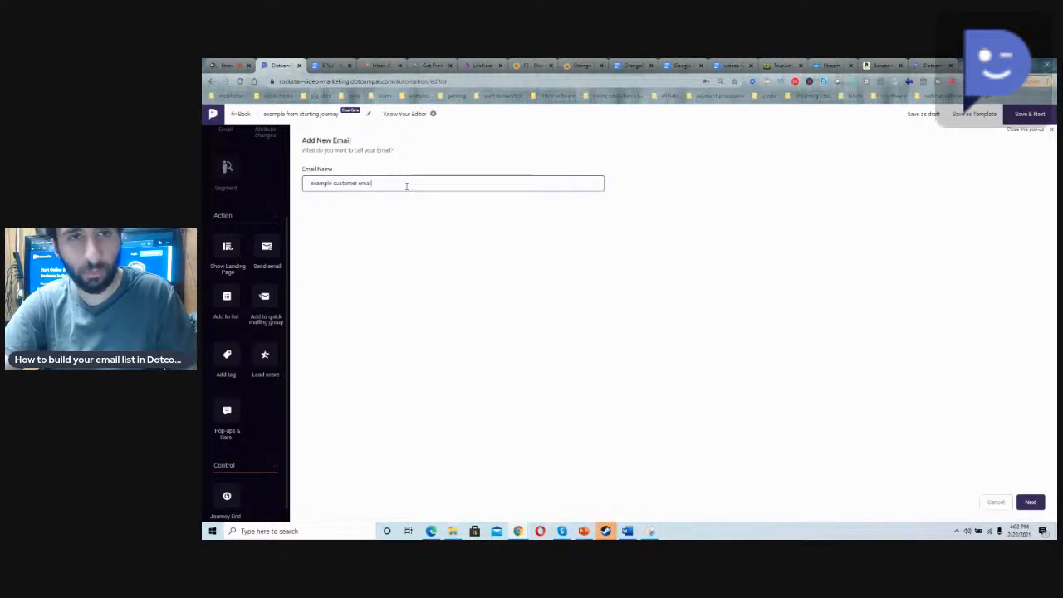
click(1028, 501)
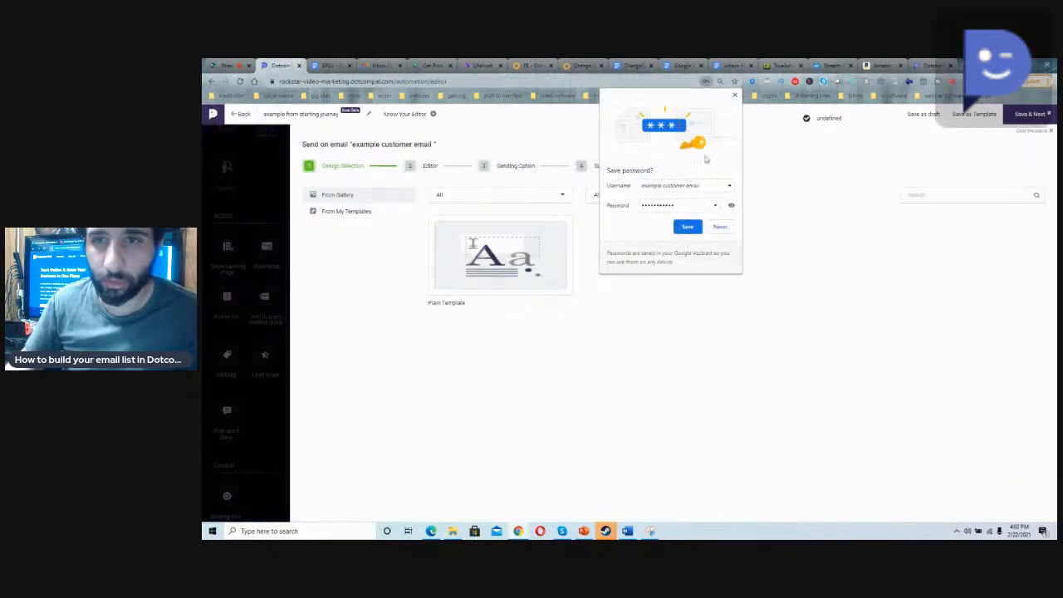
Step: Decline saving a password, choose the Plain Template, and replace the email's intro paragraph with "here is an email im sending out"
click(734, 96)
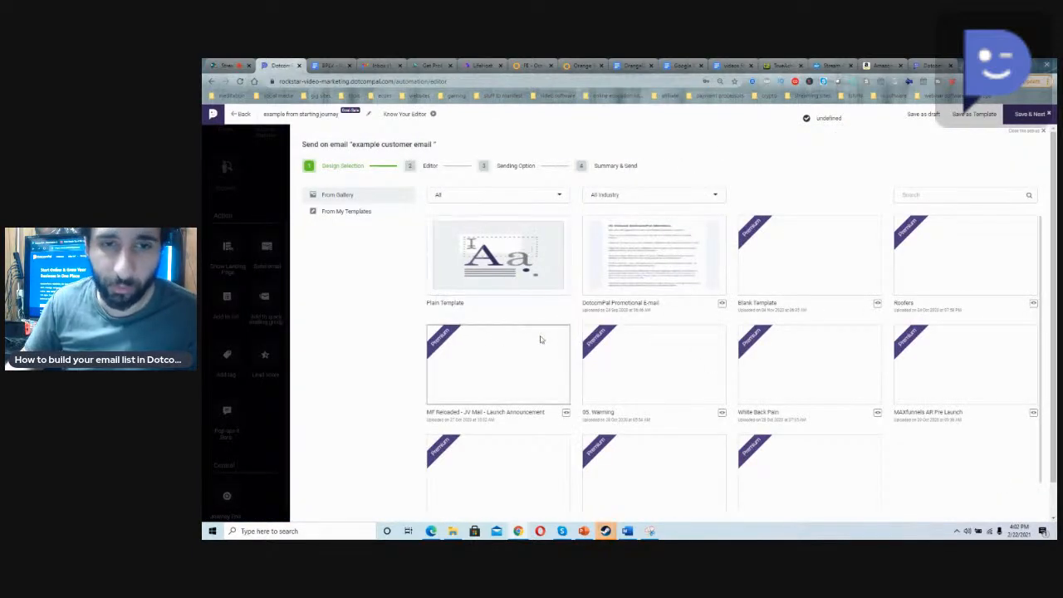
click(526, 290)
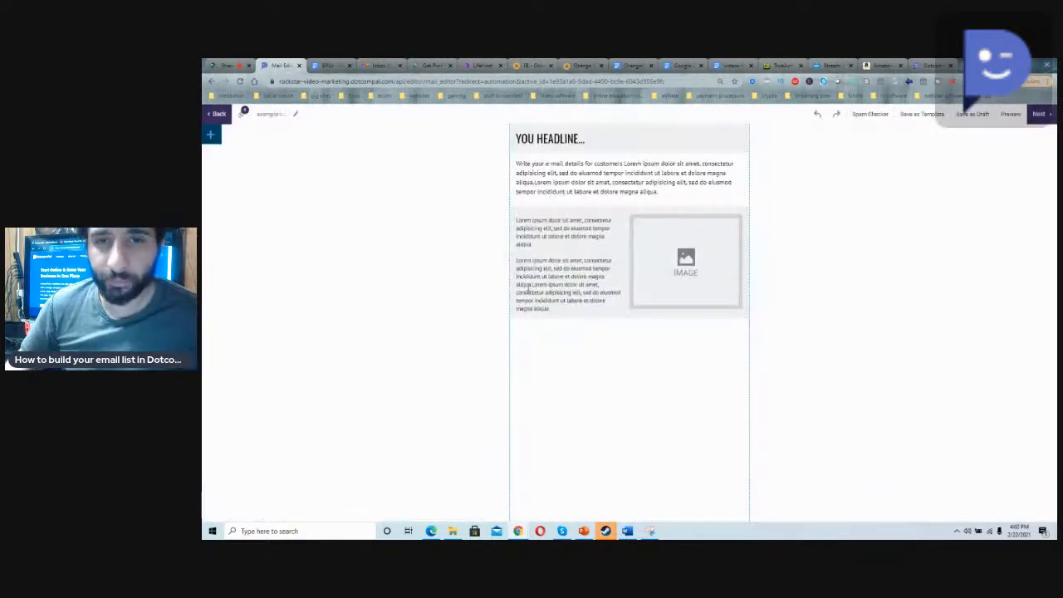
triple_click(596, 173)
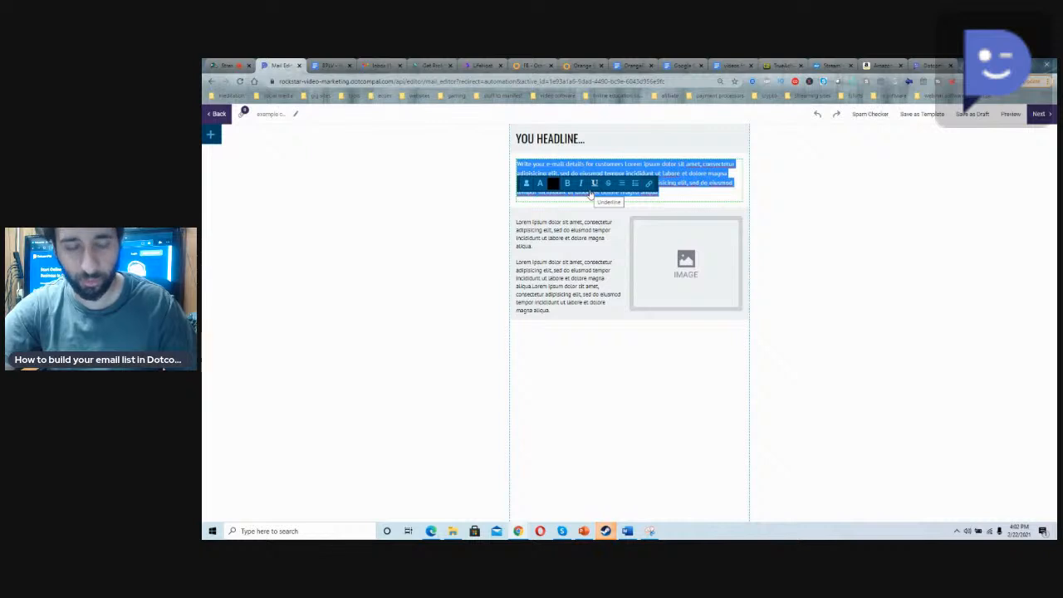
text(Hi)
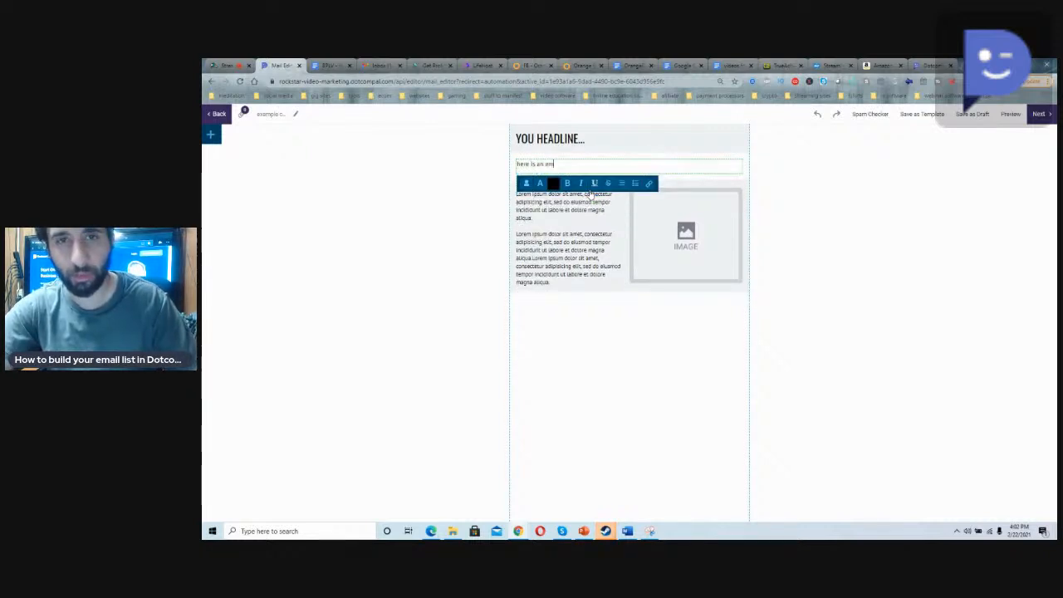
text(ending out)
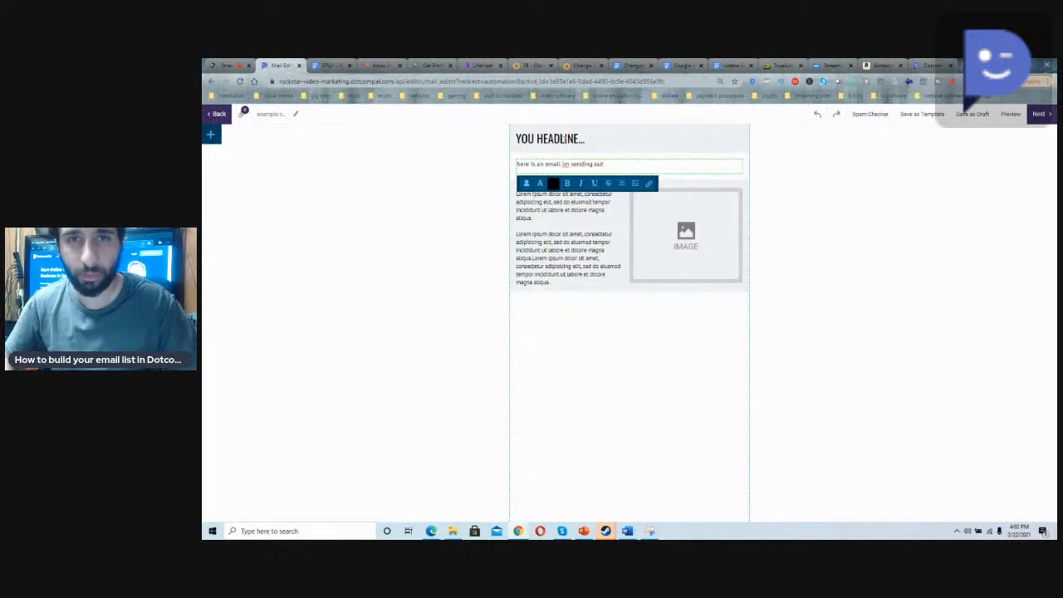
Step: Replace the email's headline with "WELCOME THANKS FOR SIGNING UP"
triple_click(554, 139)
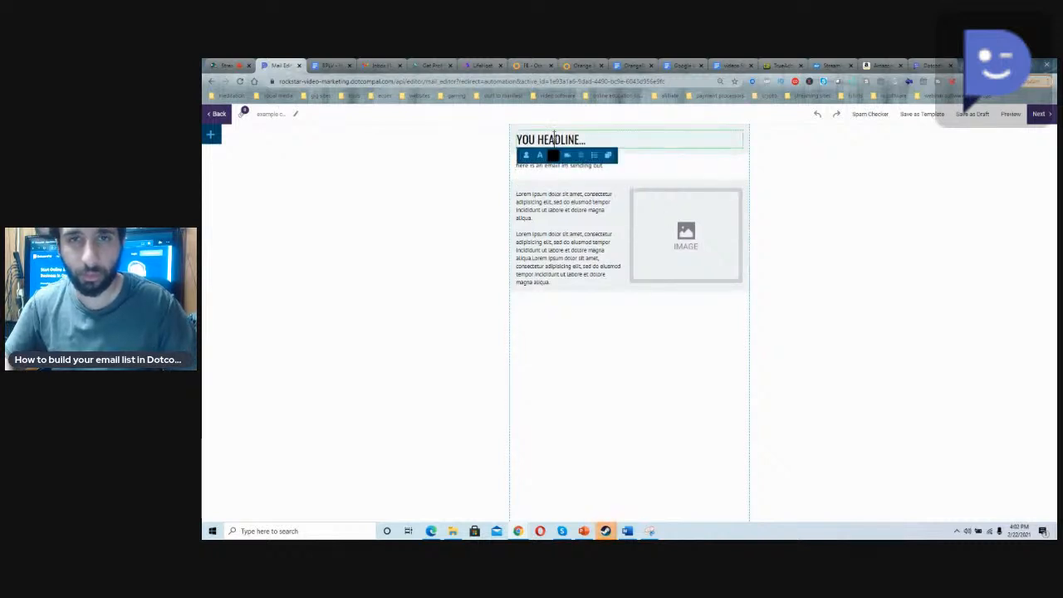
text(WEL)
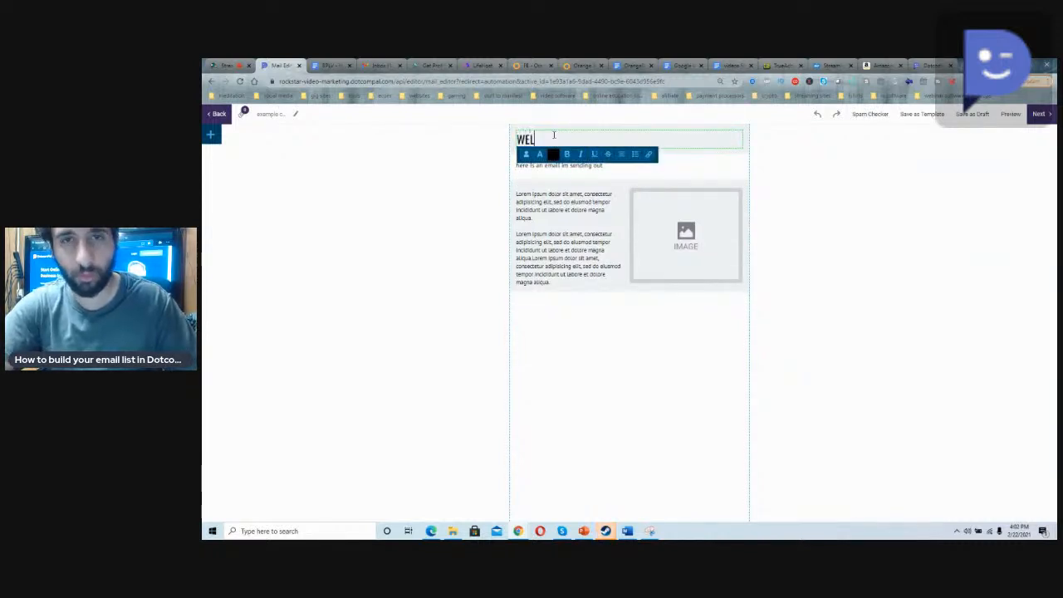
text(COME THAN)
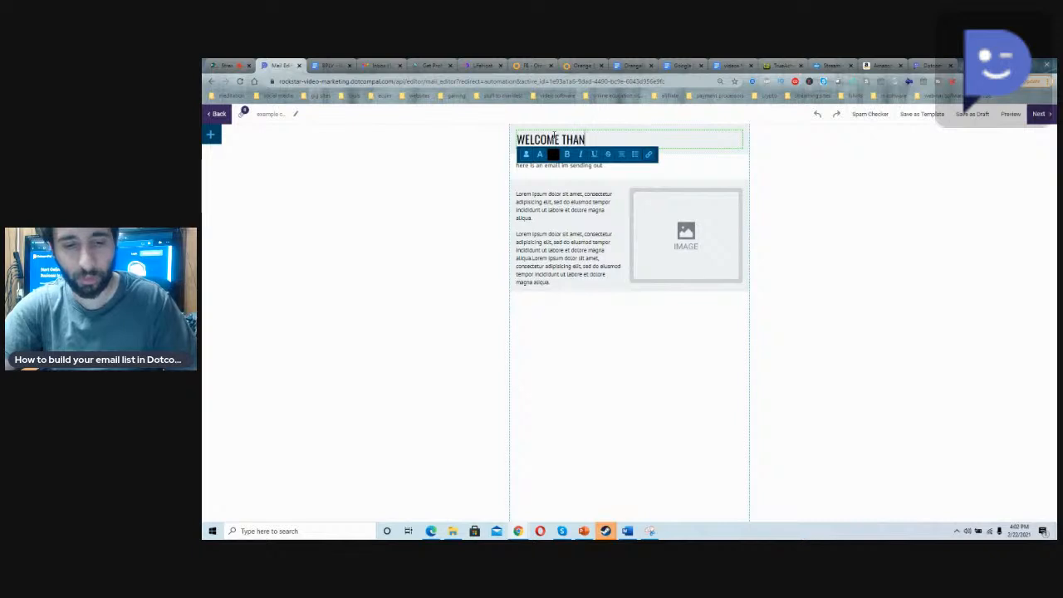
text(KS FOR SIGNING UP)
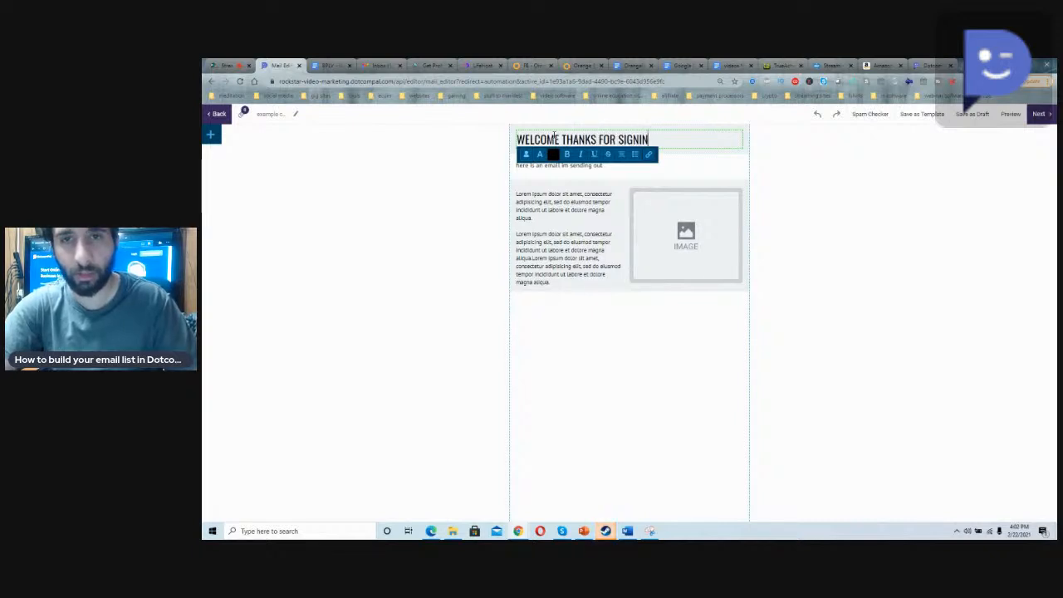
Step: Clear the placeholder text beside the image and replace the image placeholder with the Rockstar Video Marketing logo from the media library
click(558, 235)
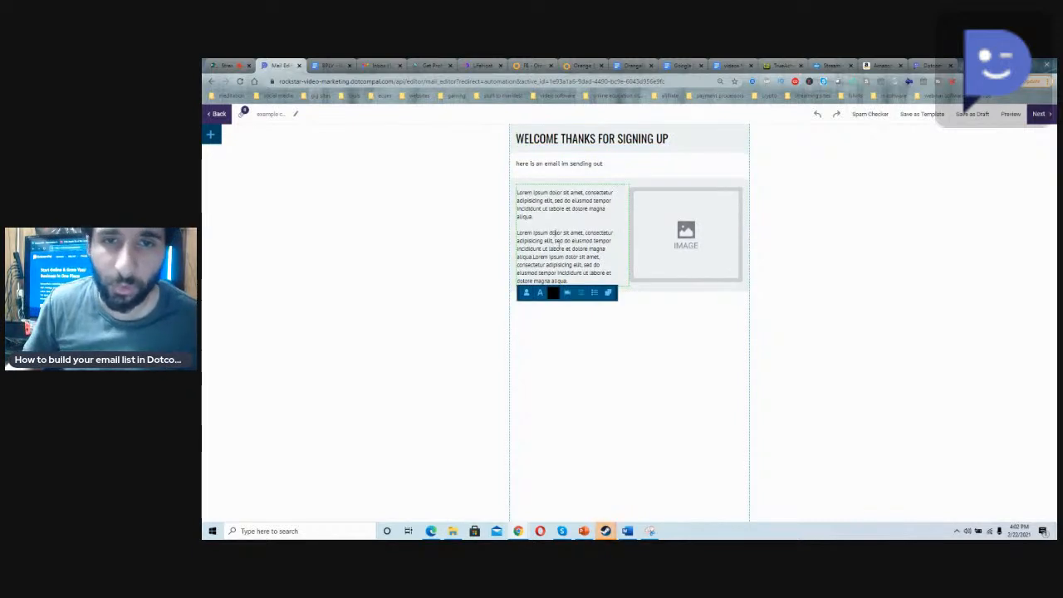
drag(568, 283, 516, 162)
key(BackSpace)
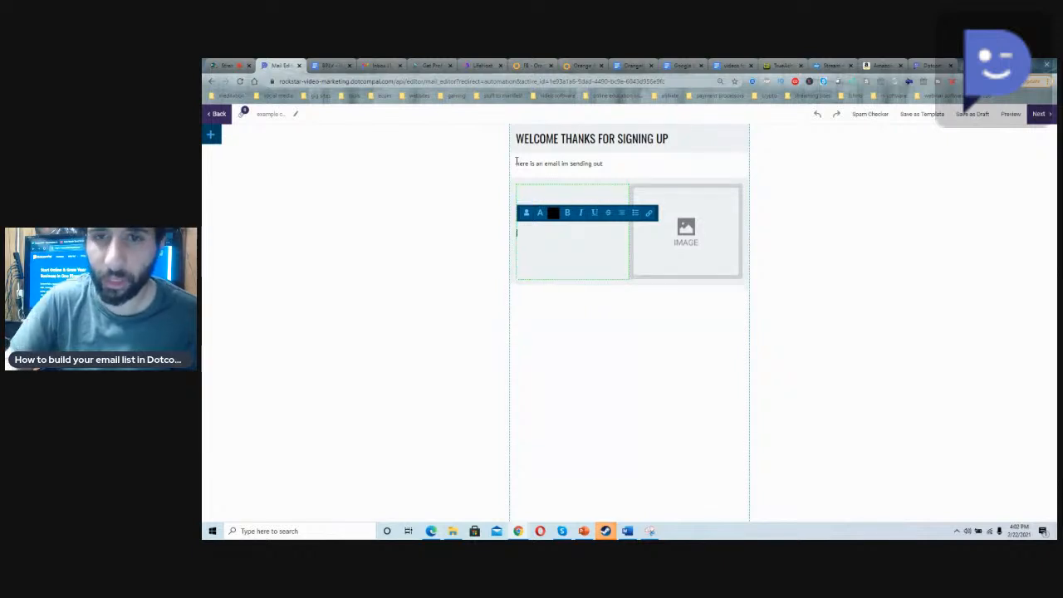
click(666, 235)
click(664, 287)
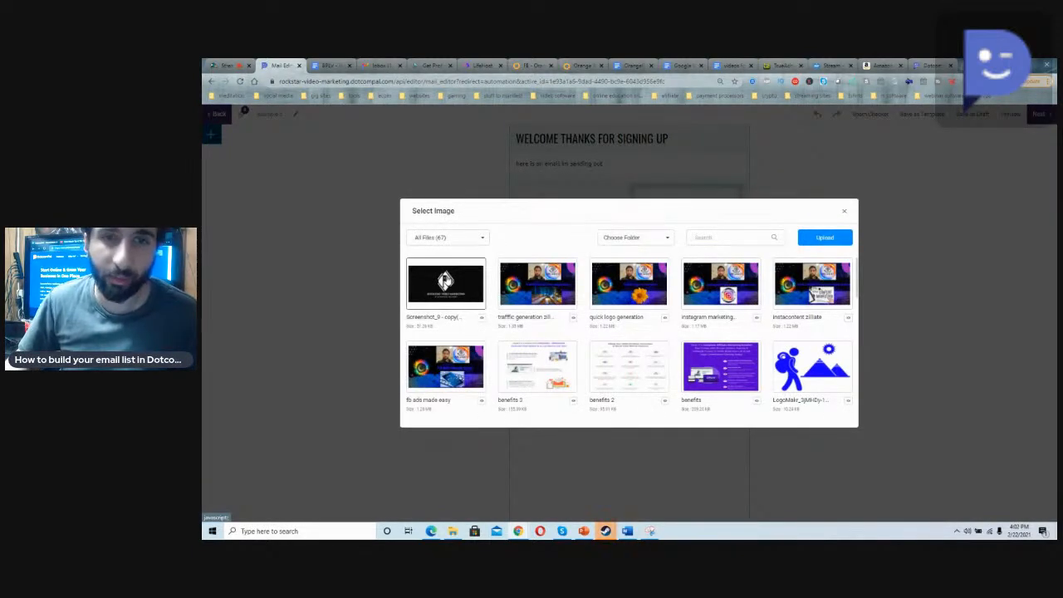
click(445, 283)
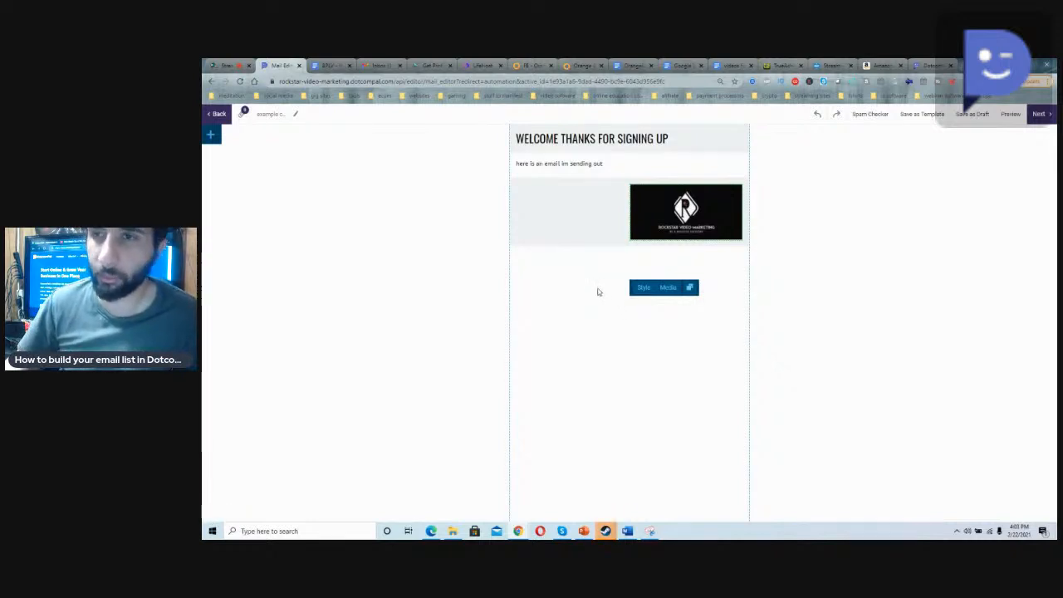
Step: Continue to the email's sending settings and set the subject to "Welcome Thank You For Signing Up"
click(1041, 116)
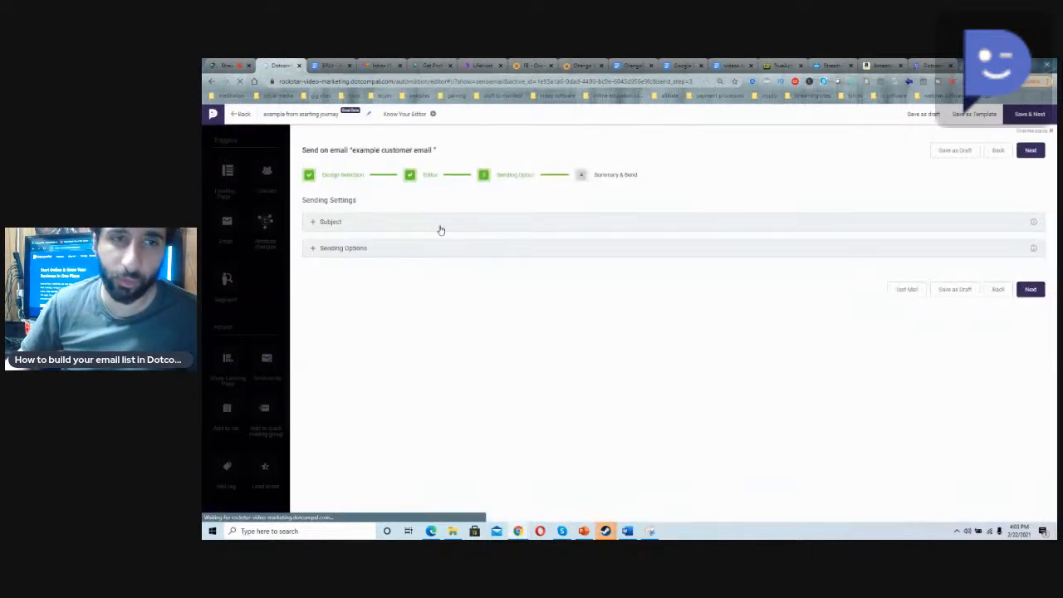
click(437, 225)
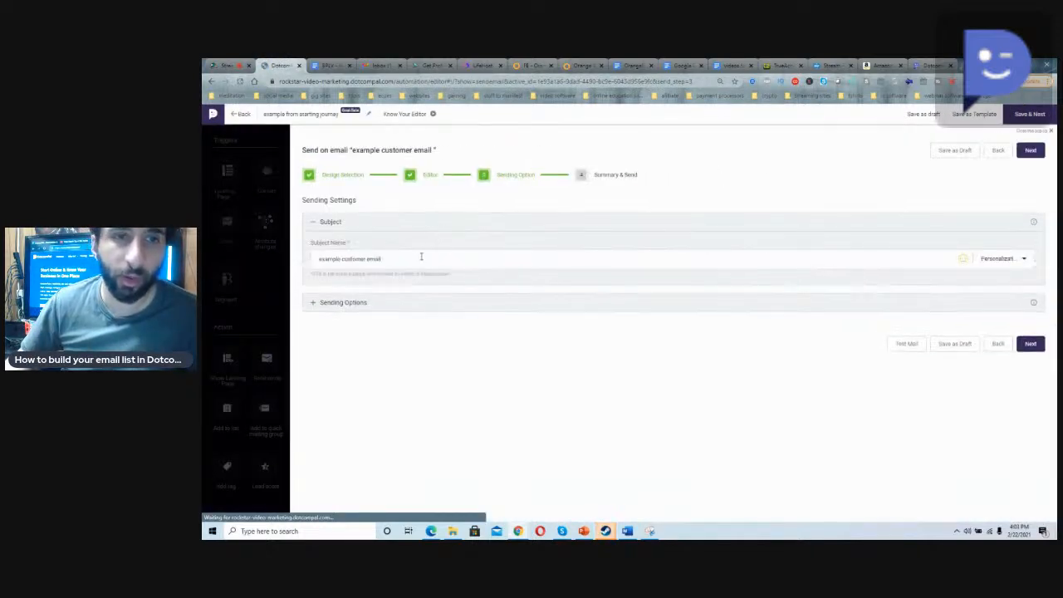
triple_click(406, 264)
text(welcome)
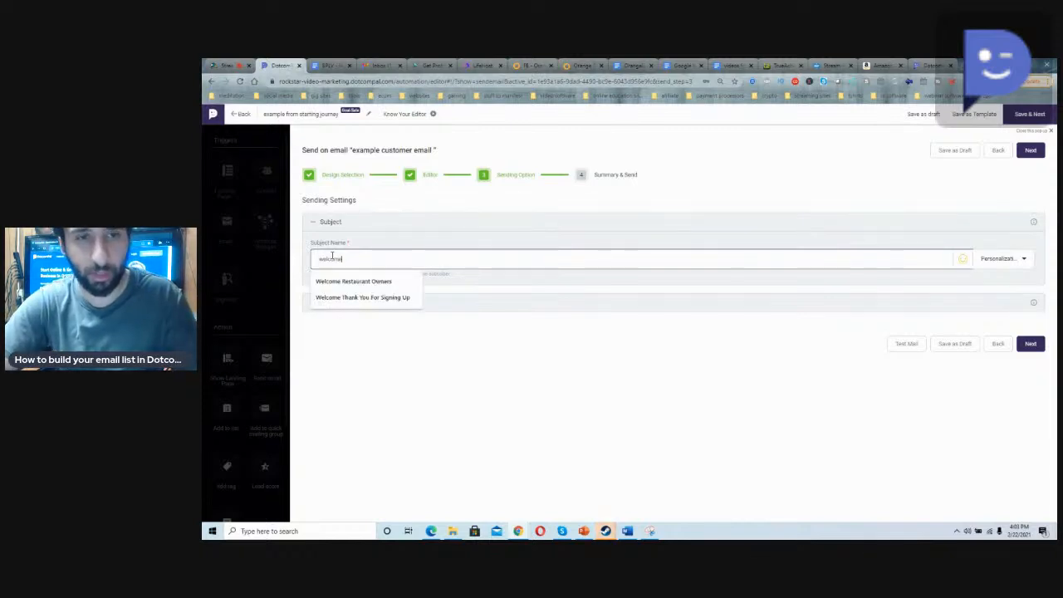
click(362, 298)
Step: Set the sending options by choosing the account owner's address as both sender and reply email, and the owner's full-name SMTP server
click(357, 305)
click(358, 342)
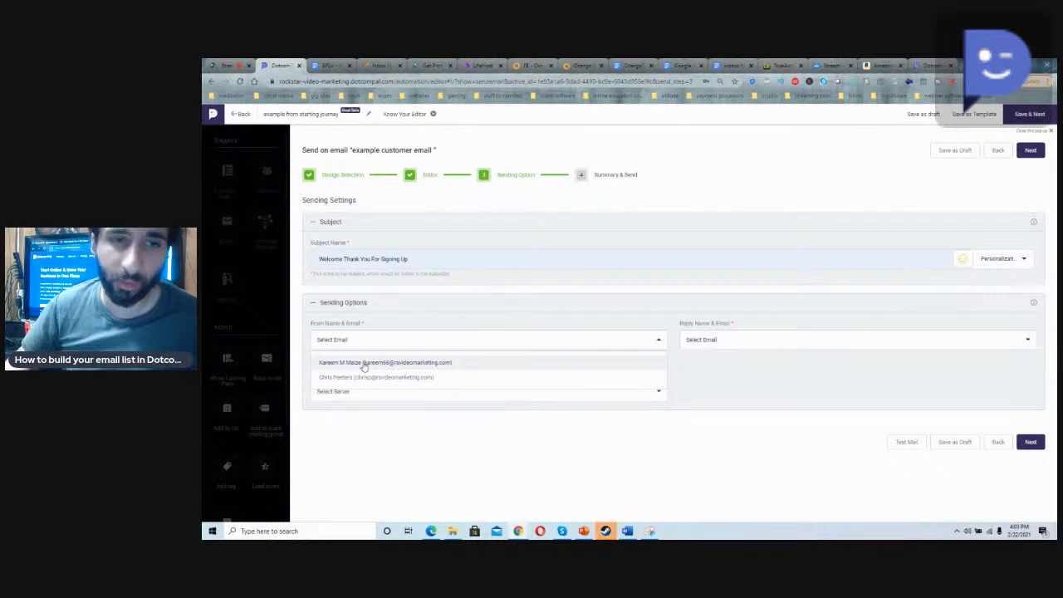
click(363, 364)
click(698, 344)
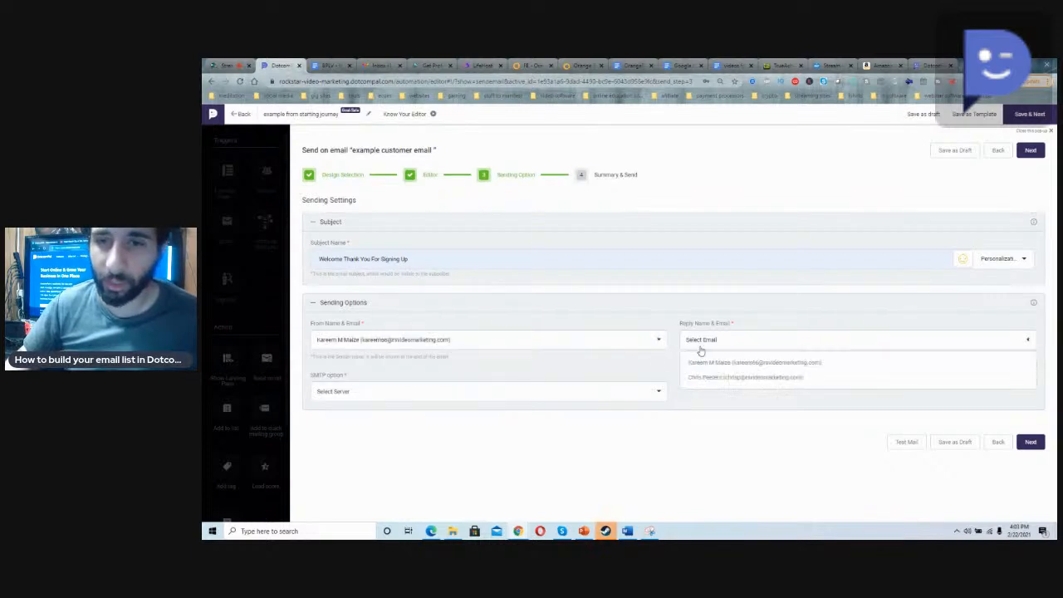
click(702, 364)
click(464, 396)
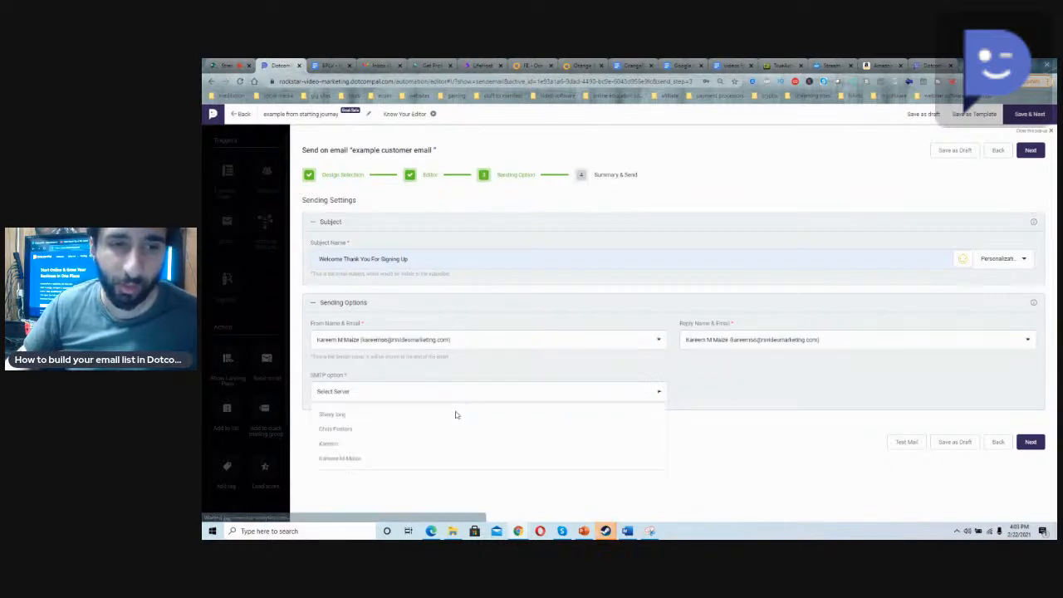
click(456, 463)
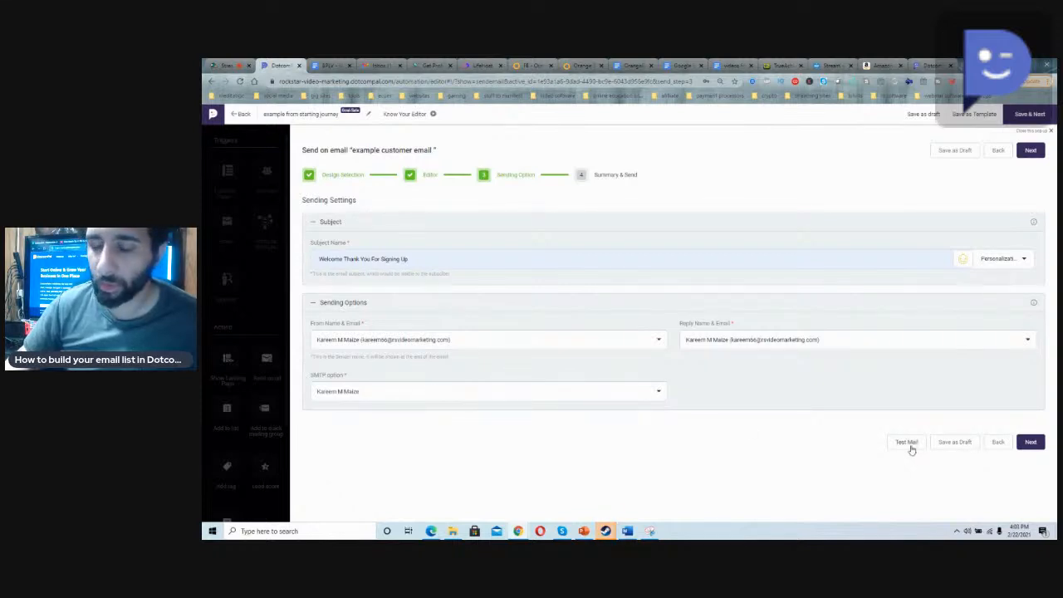
Step: Publish the email and choose Example Customer Email from the autoresponders for the first Send email action
click(1035, 447)
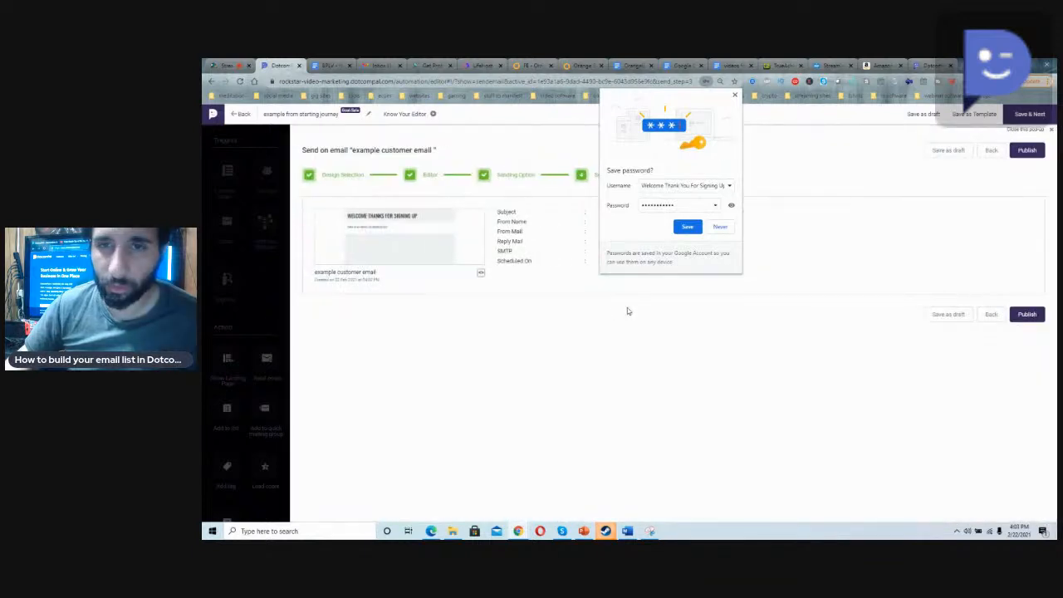
click(1027, 314)
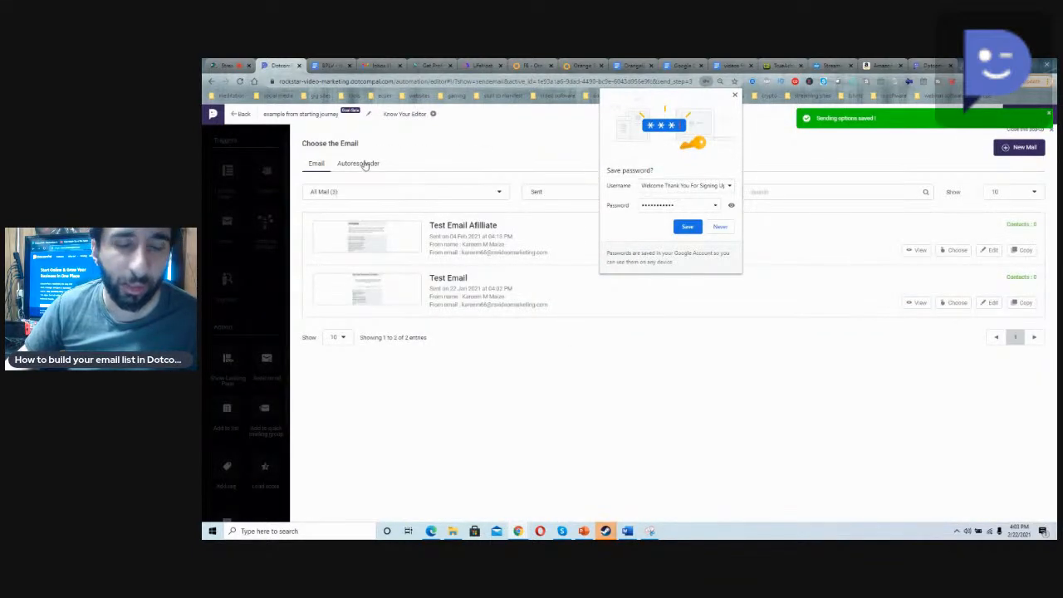
click(359, 164)
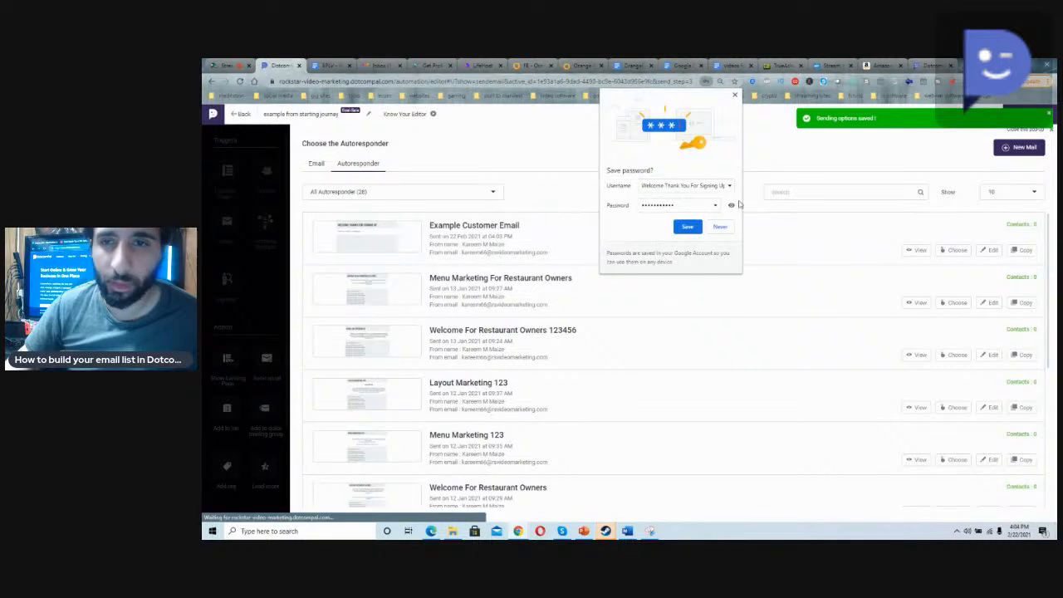
click(729, 224)
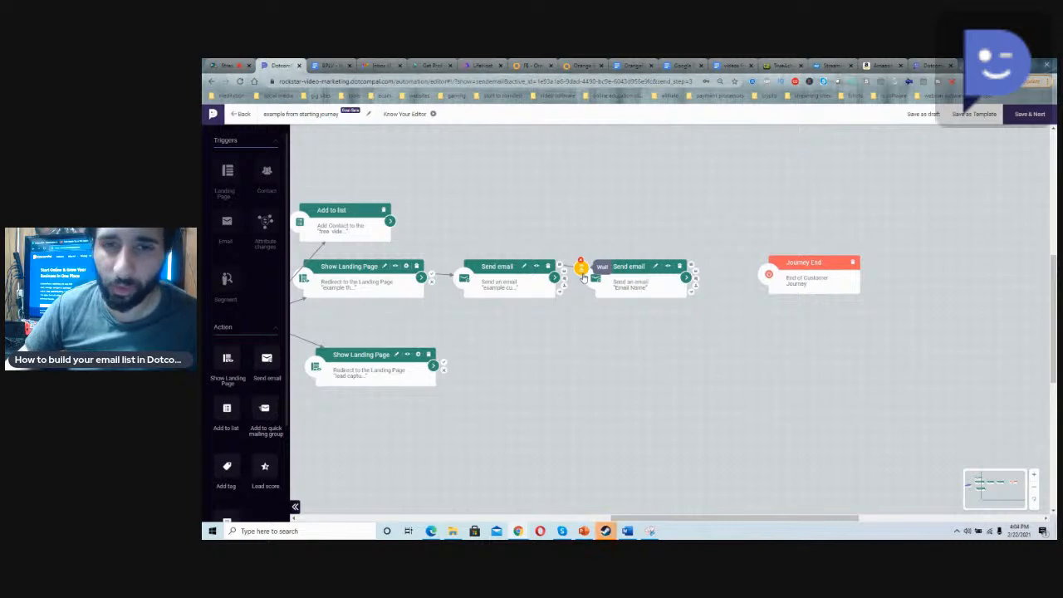
Step: Set a Later wait time between the two Send email actions and connect the second Send email to Journey End
click(582, 270)
click(373, 173)
click(382, 199)
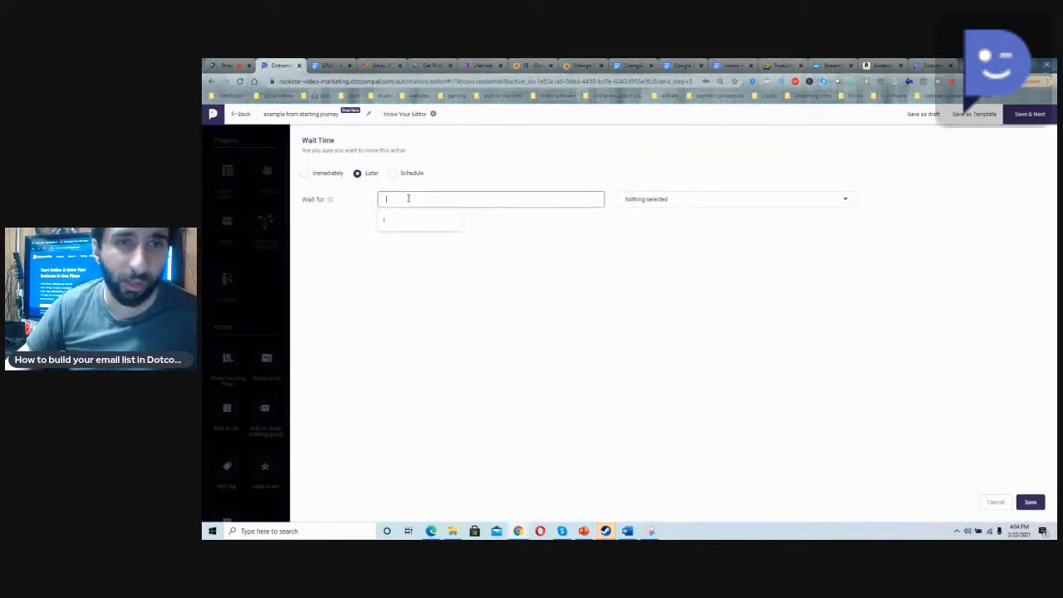
click(399, 220)
click(636, 207)
click(637, 231)
click(1030, 502)
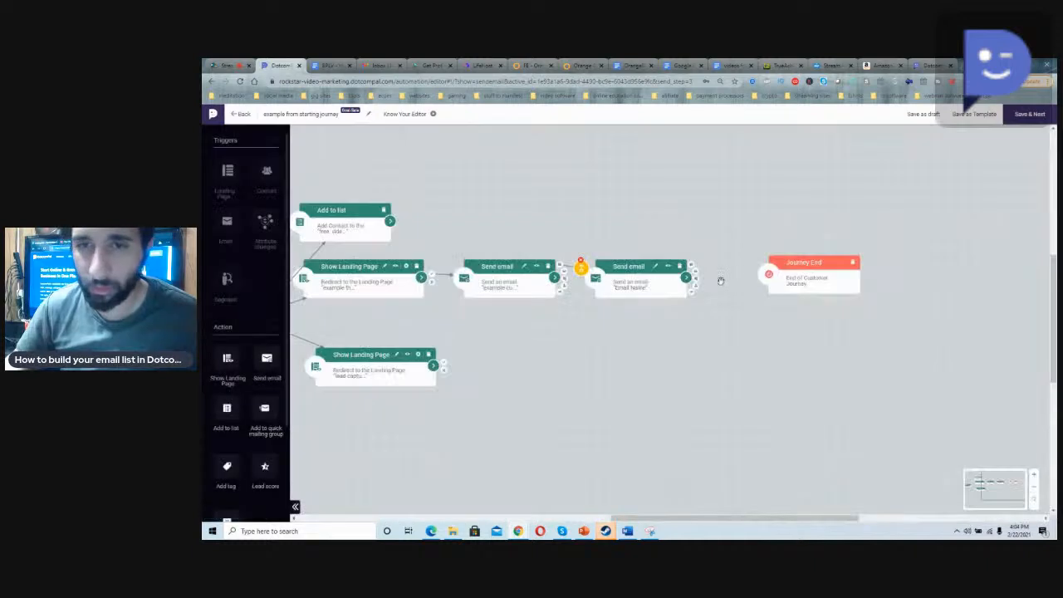
mouse_move(693, 265)
mouse_down()
mouse_move(790, 269)
mouse_move(779, 264)
mouse_up()
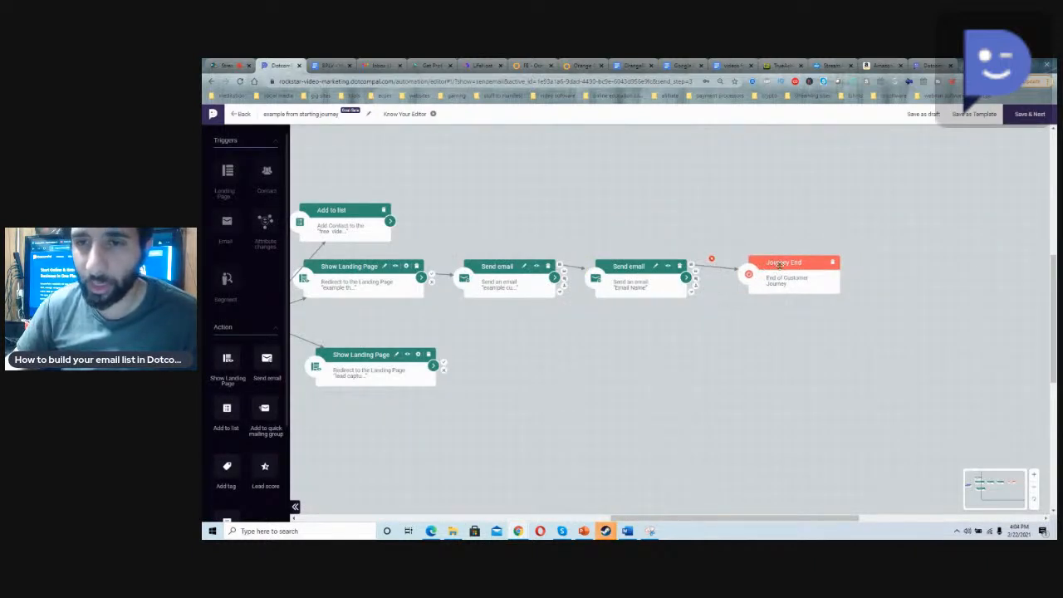
Step: Delete the lower Show Landing Page action that redirects to the lead capture page, and try to save the journey
drag(684, 509, 624, 513)
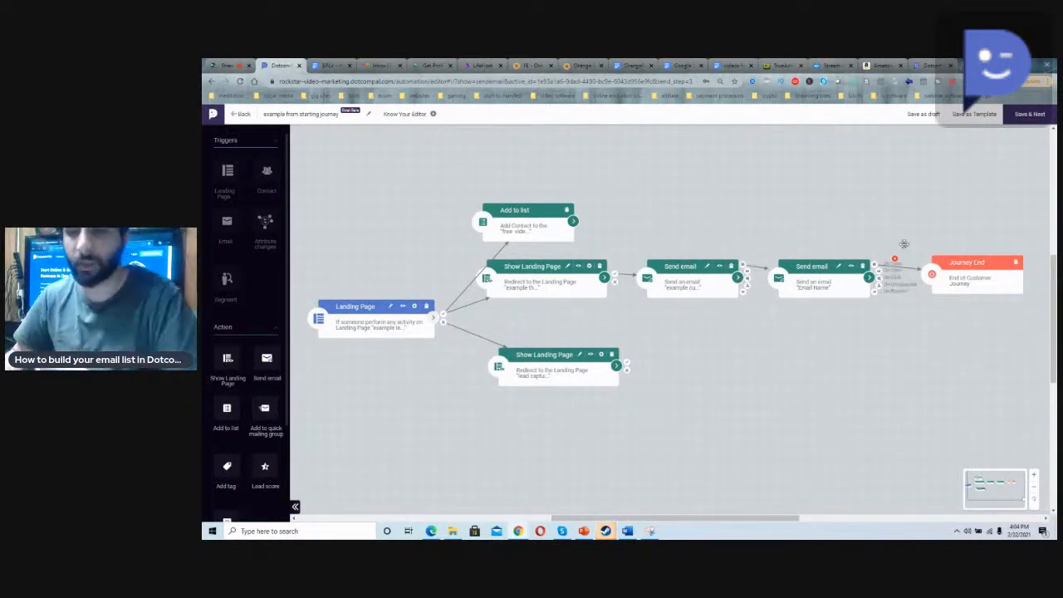
scroll(224, 361, down, 3)
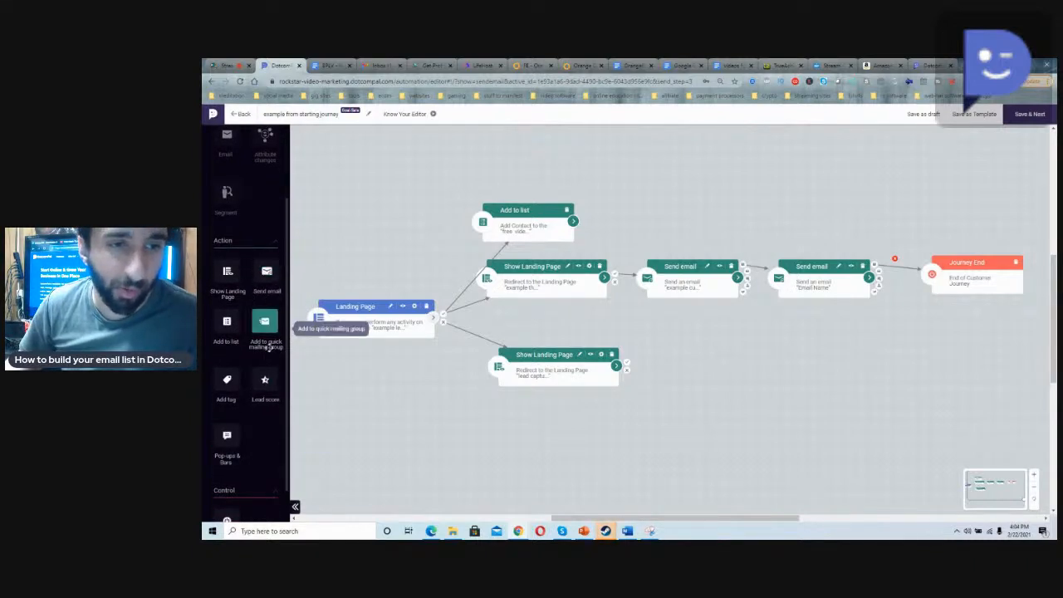
scroll(236, 287, up, 2)
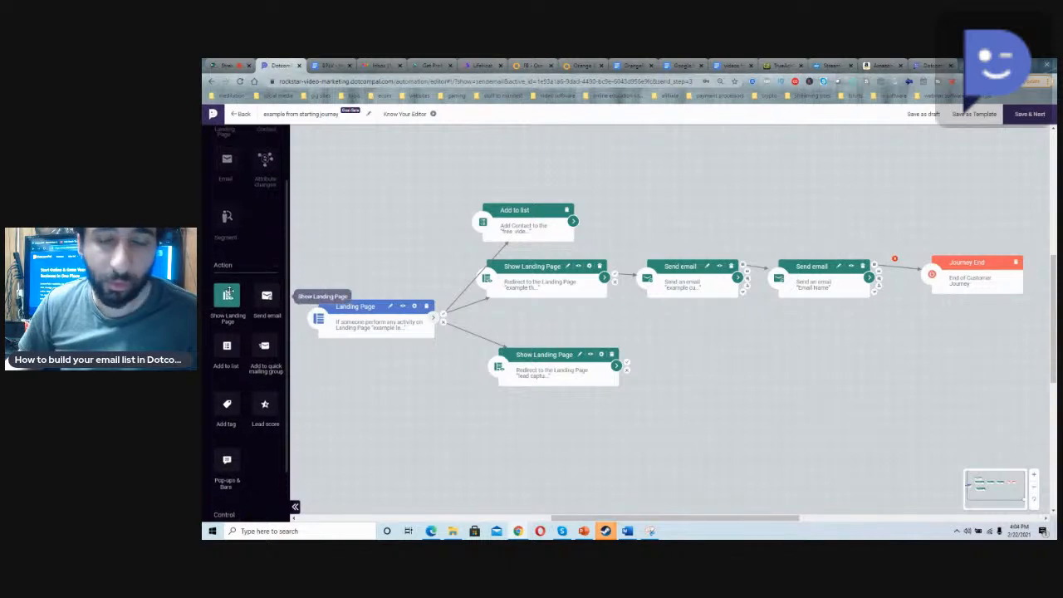
click(1028, 124)
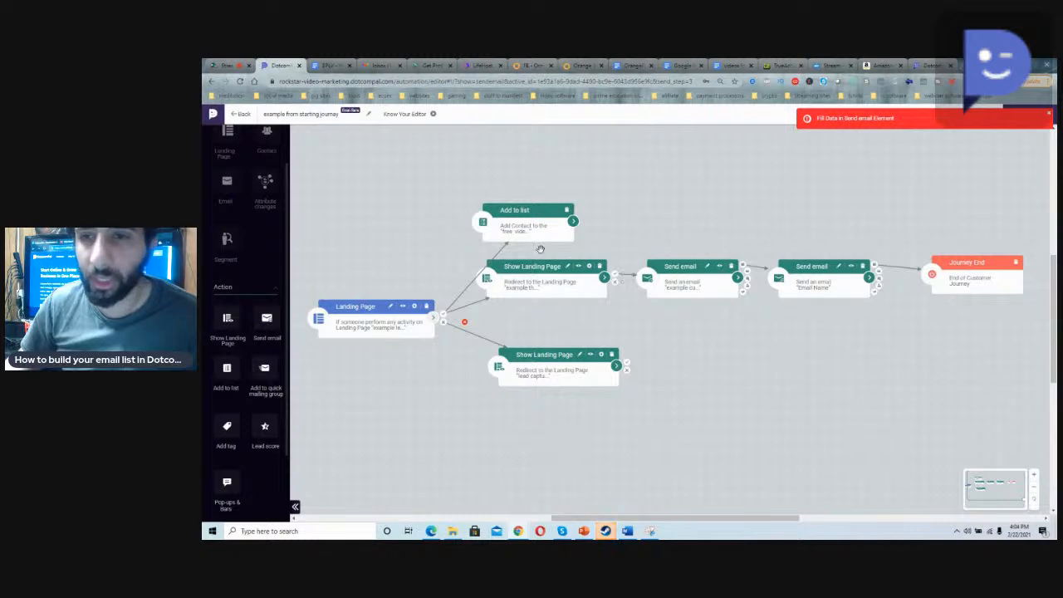
click(611, 355)
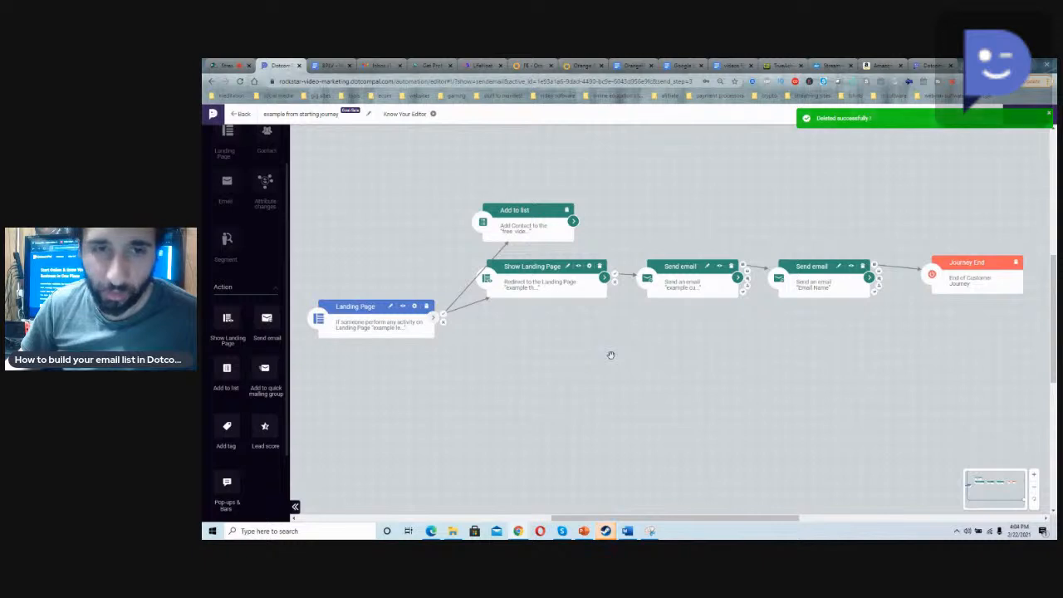
click(1022, 116)
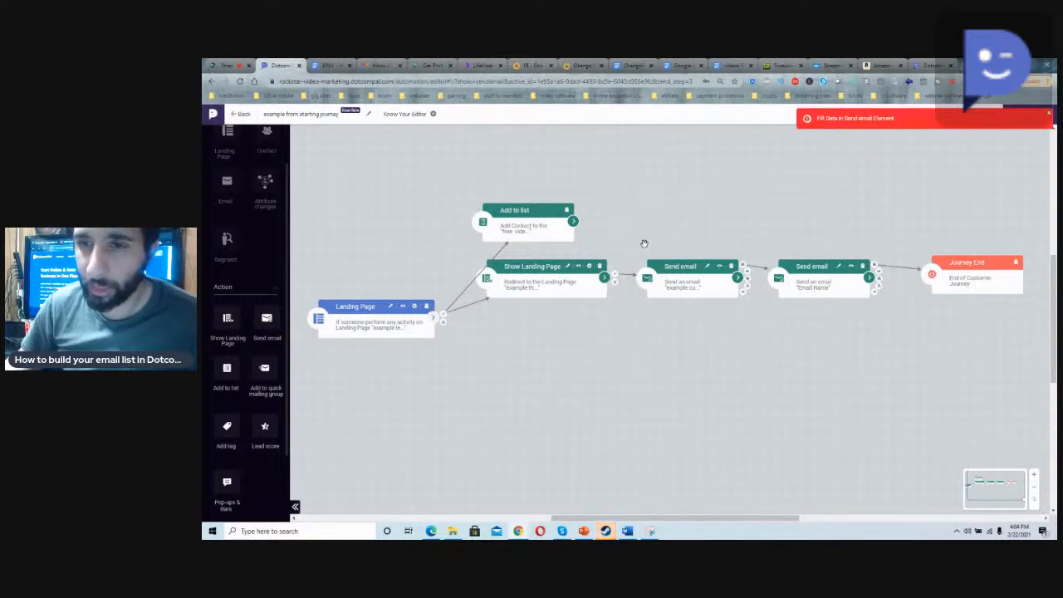
Step: Choose the Menu Marketing For Restaurant Owners autoresponder for a Send email action and try saving the journey
click(810, 291)
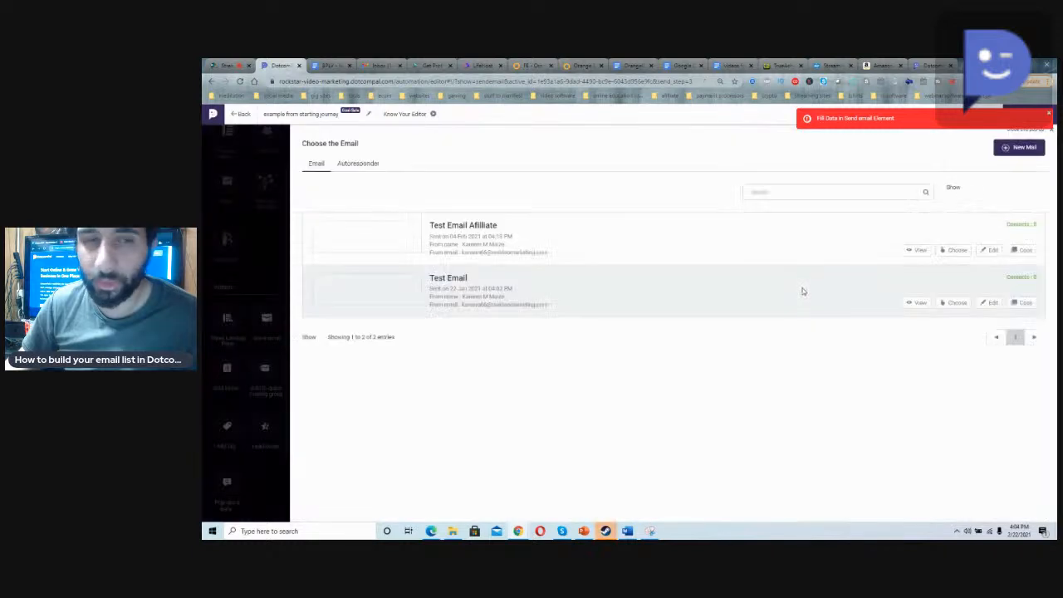
click(359, 165)
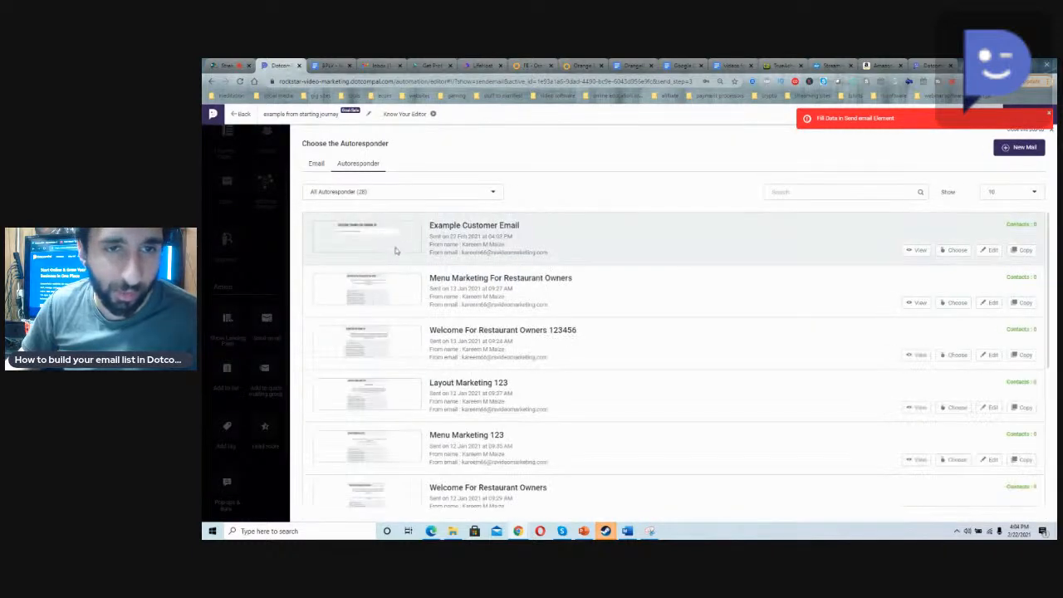
click(956, 302)
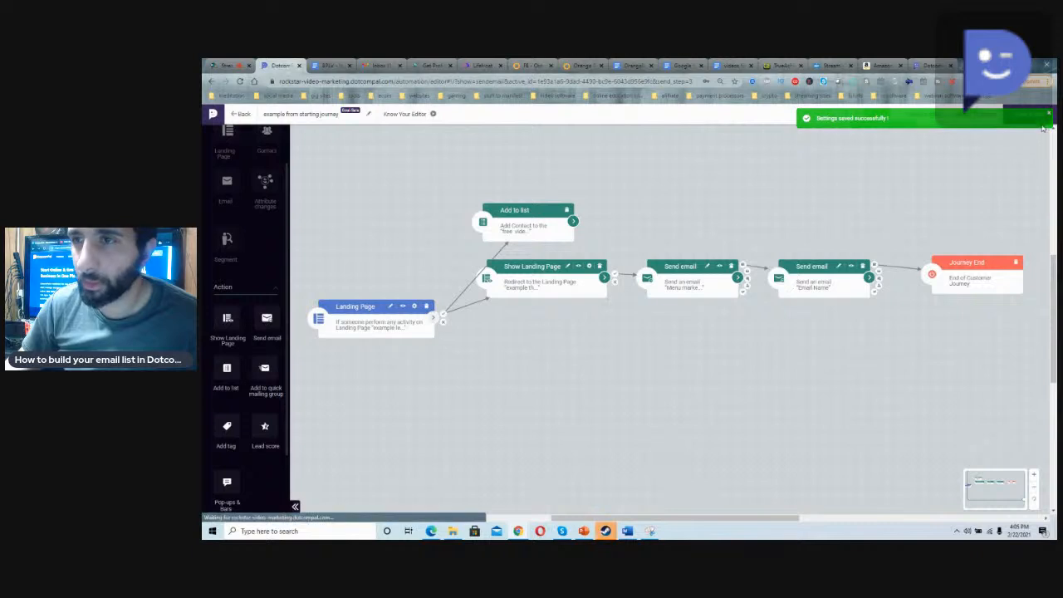
click(1028, 115)
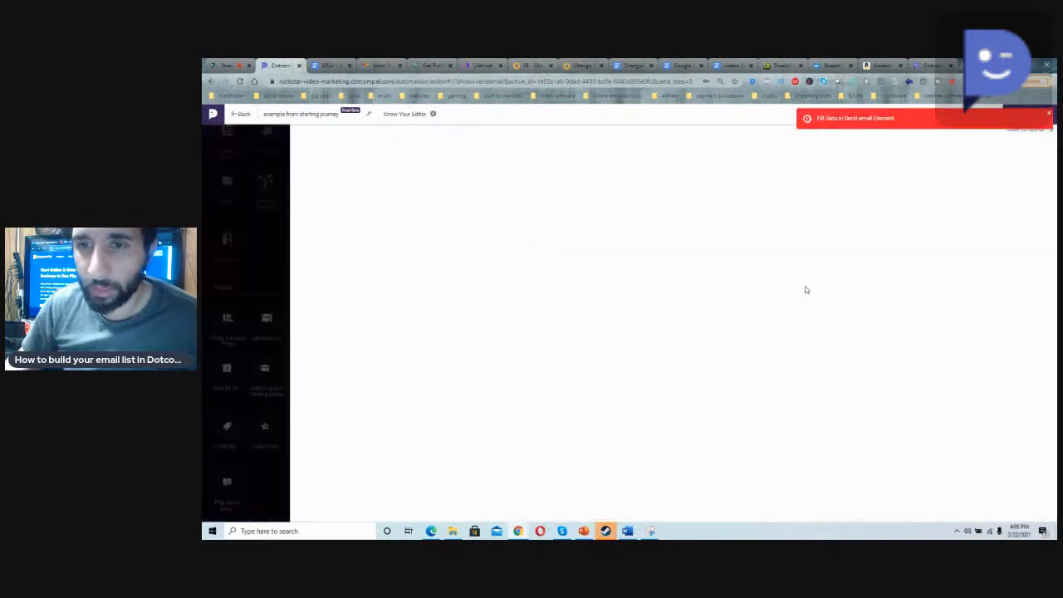
Step: Choose the Test Email Afilliate mail as the content of the Send email action
click(806, 289)
click(955, 250)
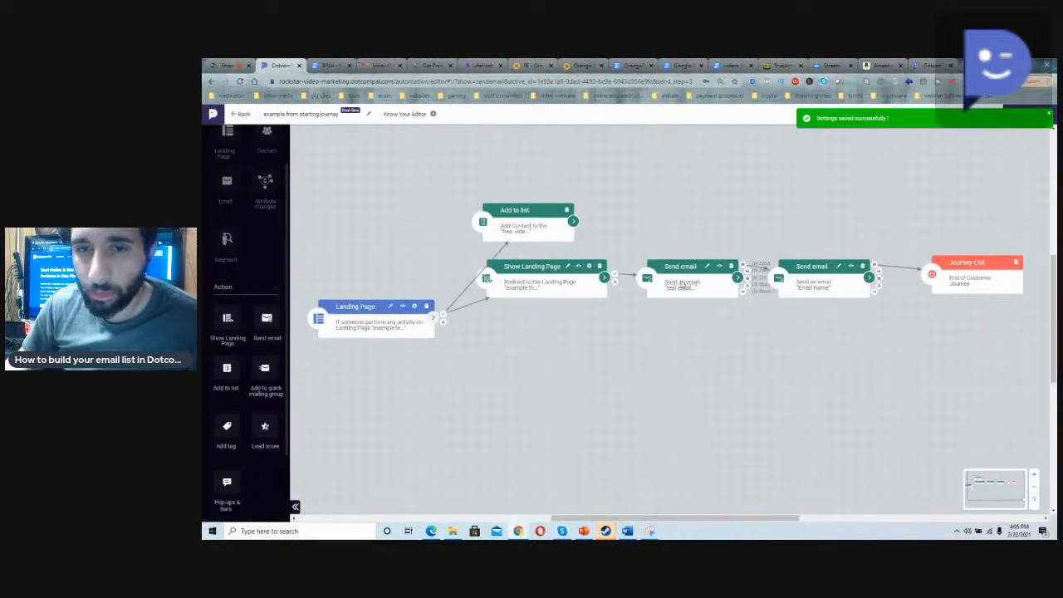
click(645, 282)
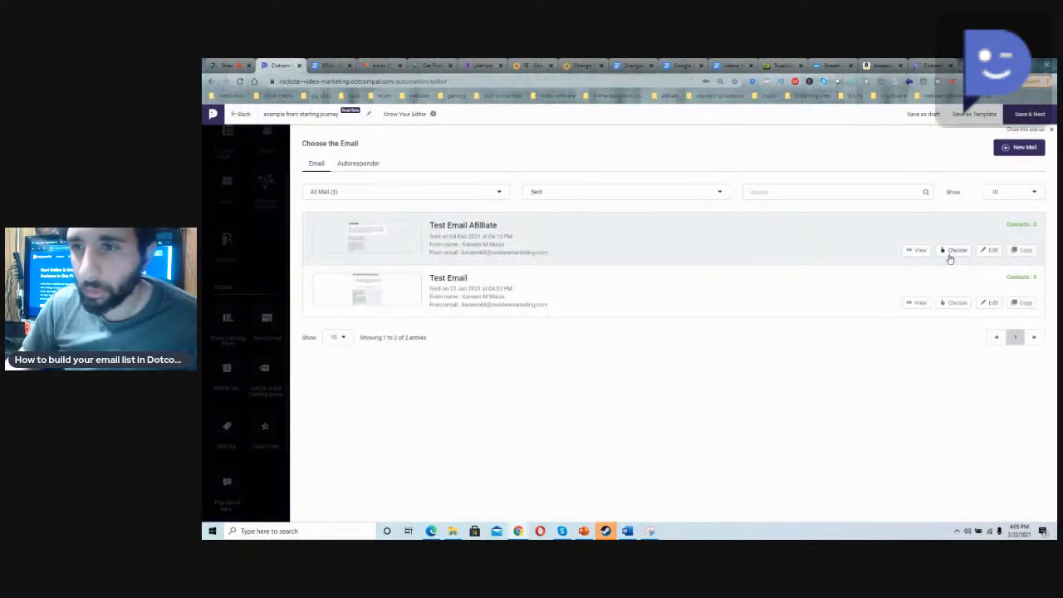
click(954, 251)
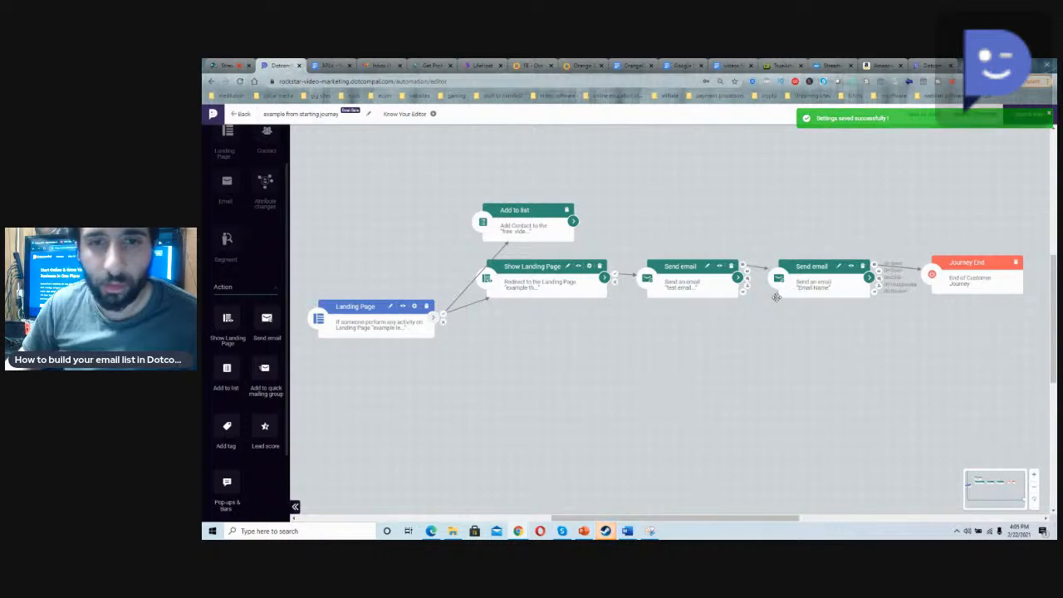
Step: Switch to StreamYard, briefly show the commercial account question on the broadcast, and display the comment about connecting on messenger
click(225, 65)
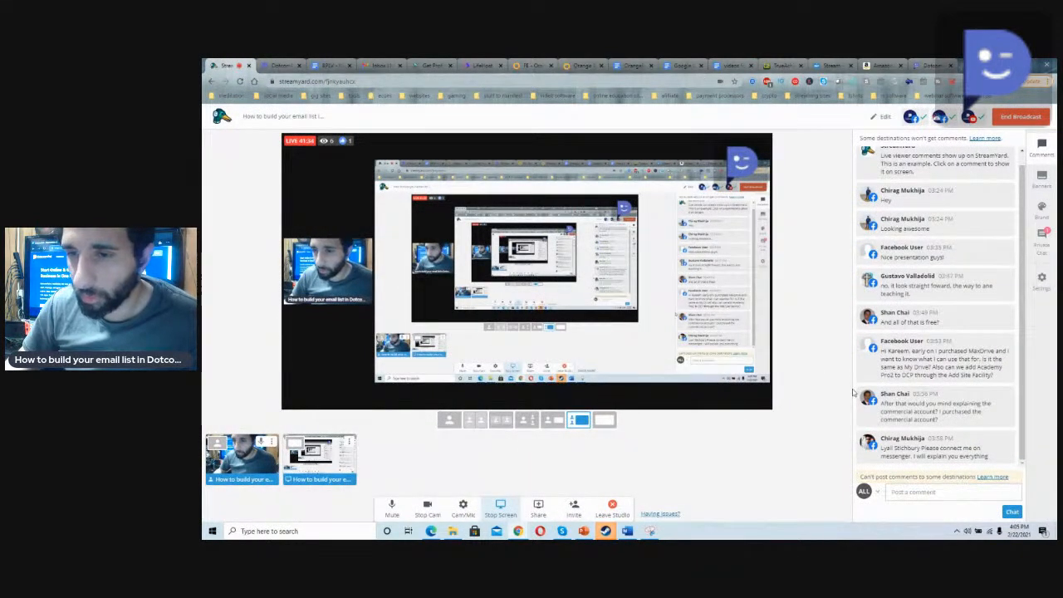
mouse_move(909, 370)
click(922, 405)
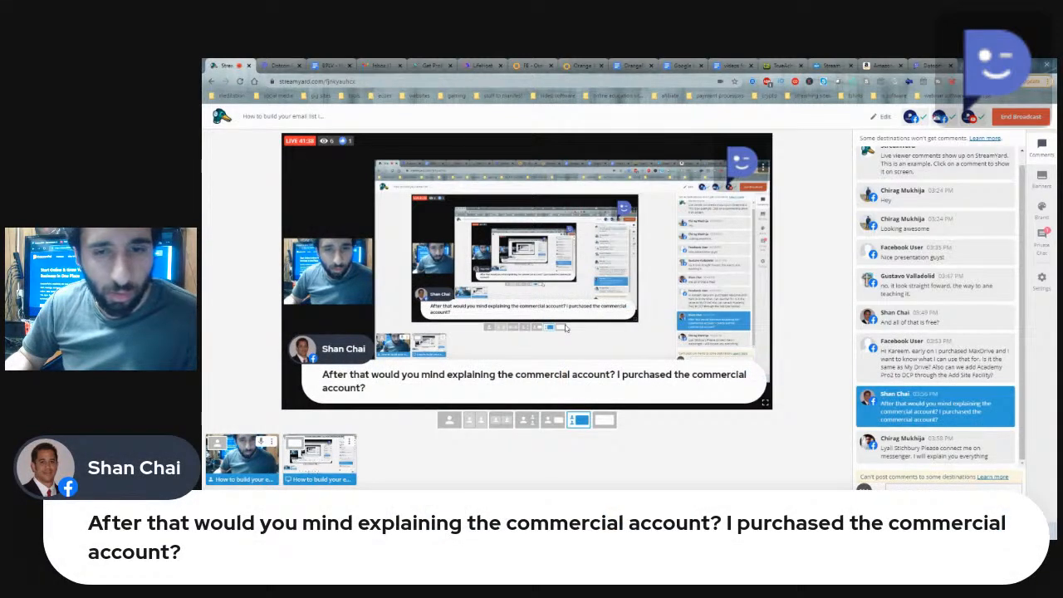
click(922, 405)
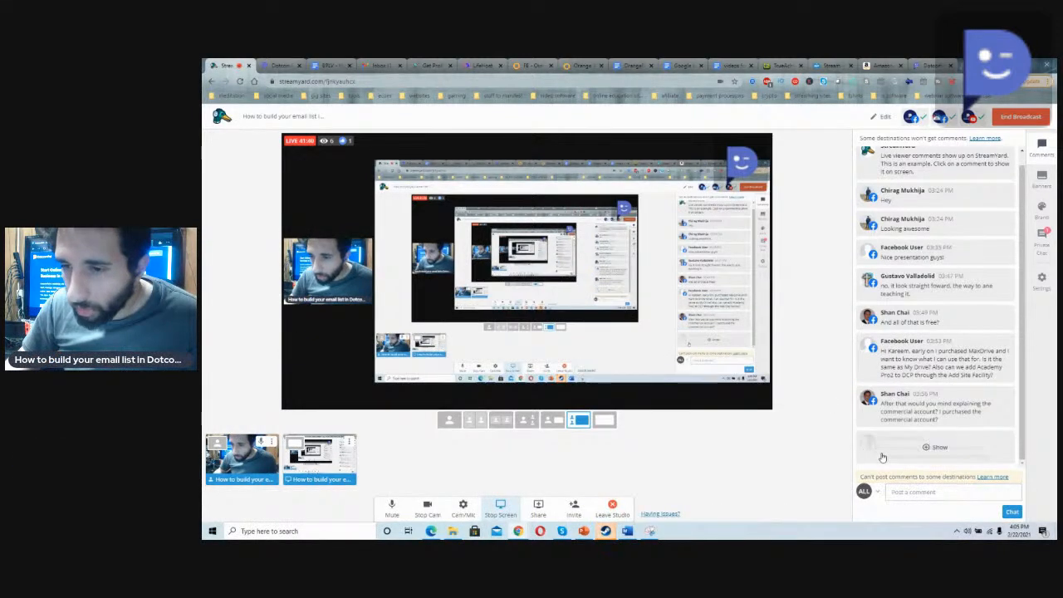
click(882, 457)
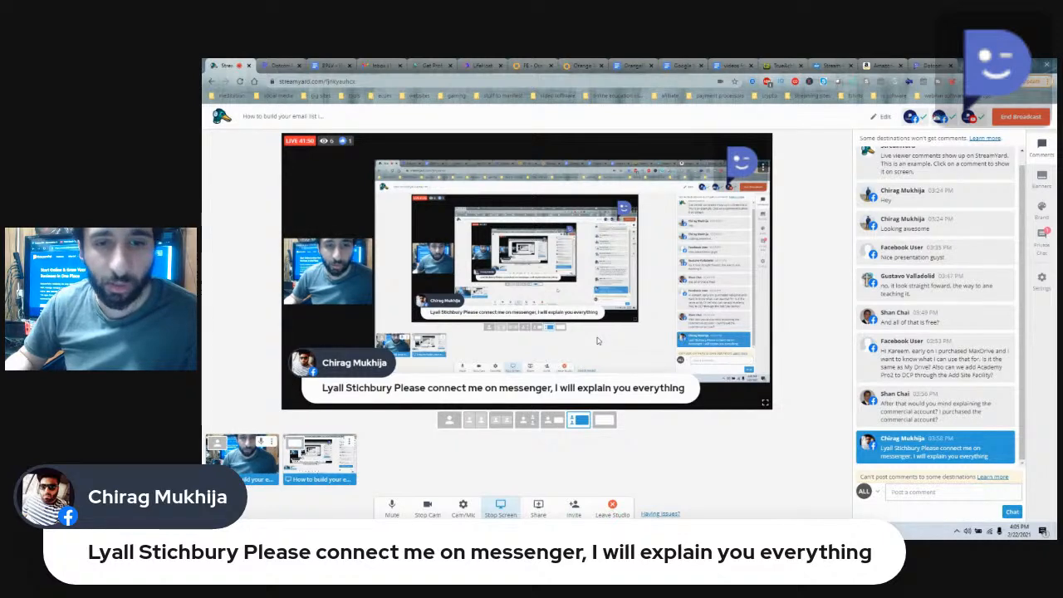
Step: Switch back to DotcomPal, delete the Add to list action from the journey, and try to save it
click(281, 65)
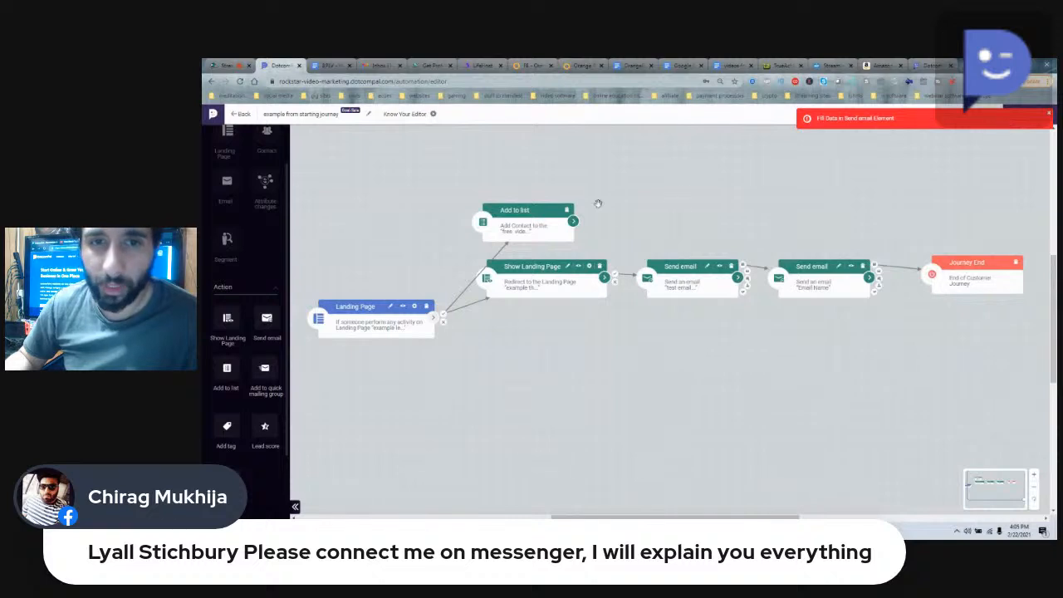
click(566, 210)
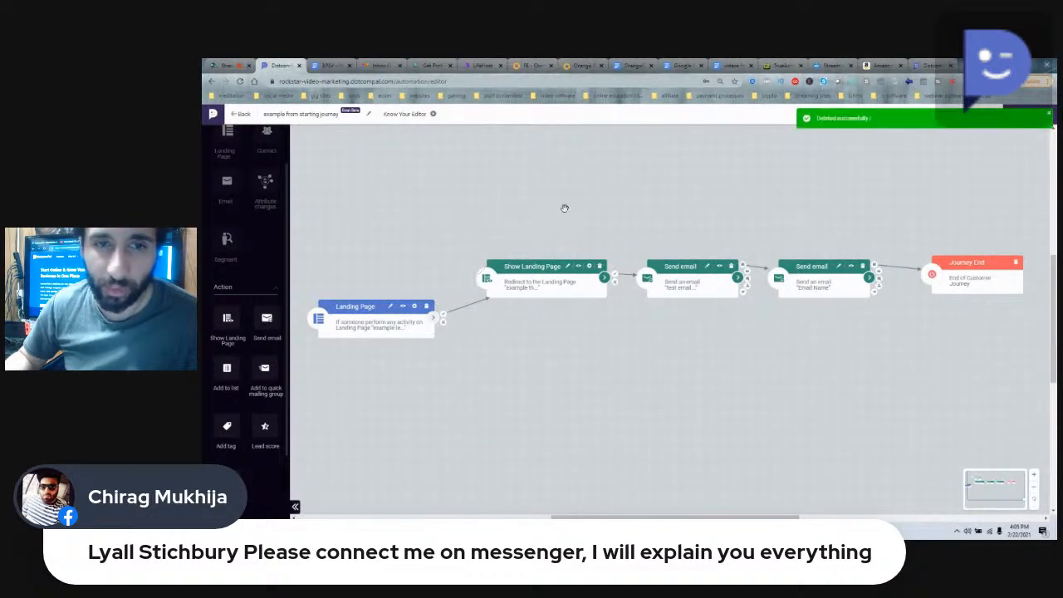
click(1049, 113)
click(1044, 118)
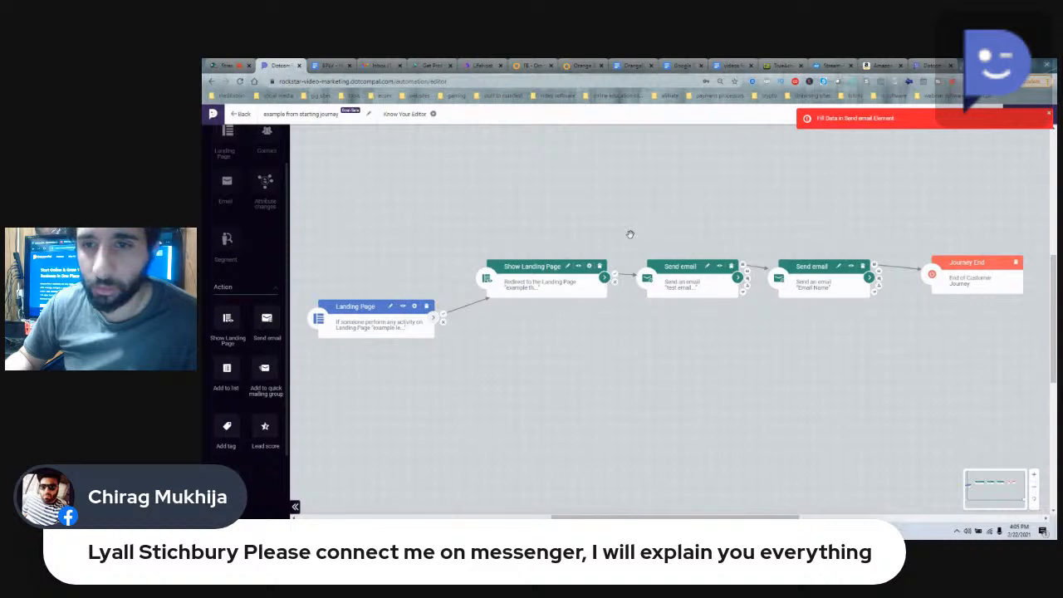
Step: Delete both Send email actions and move Journey End beside the remaining Show Landing Page action
click(864, 267)
click(731, 267)
drag(978, 265, 714, 270)
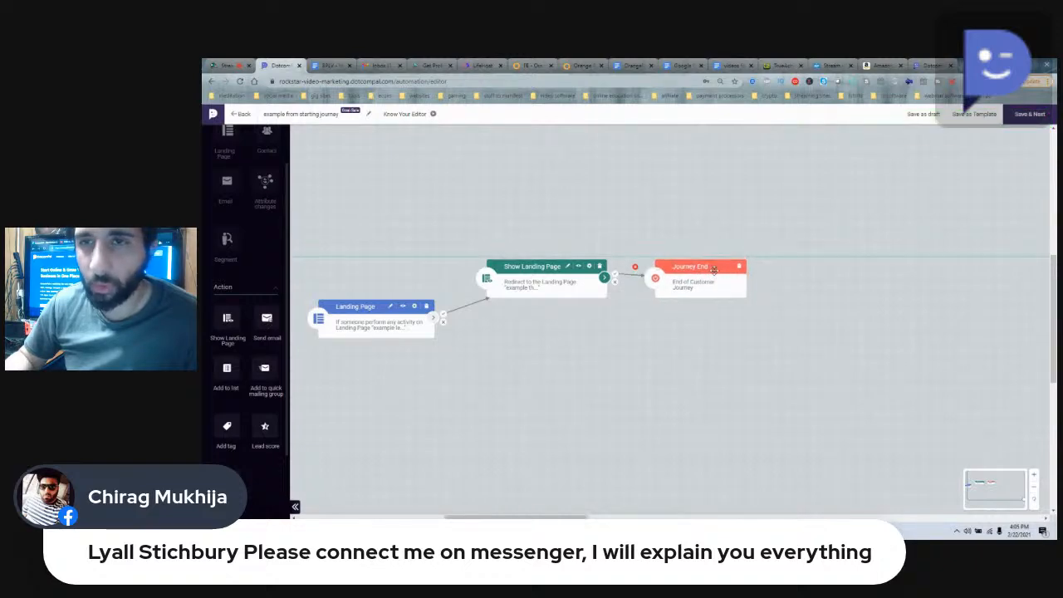
Step: Save the simplified journey, publish it from the review page, and activate it
click(218, 65)
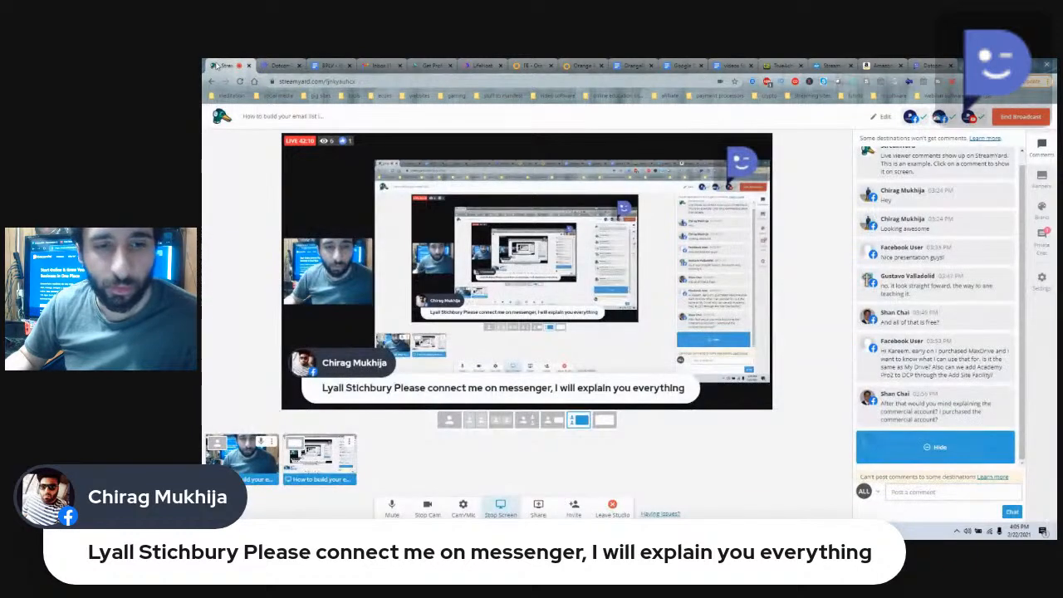
click(278, 66)
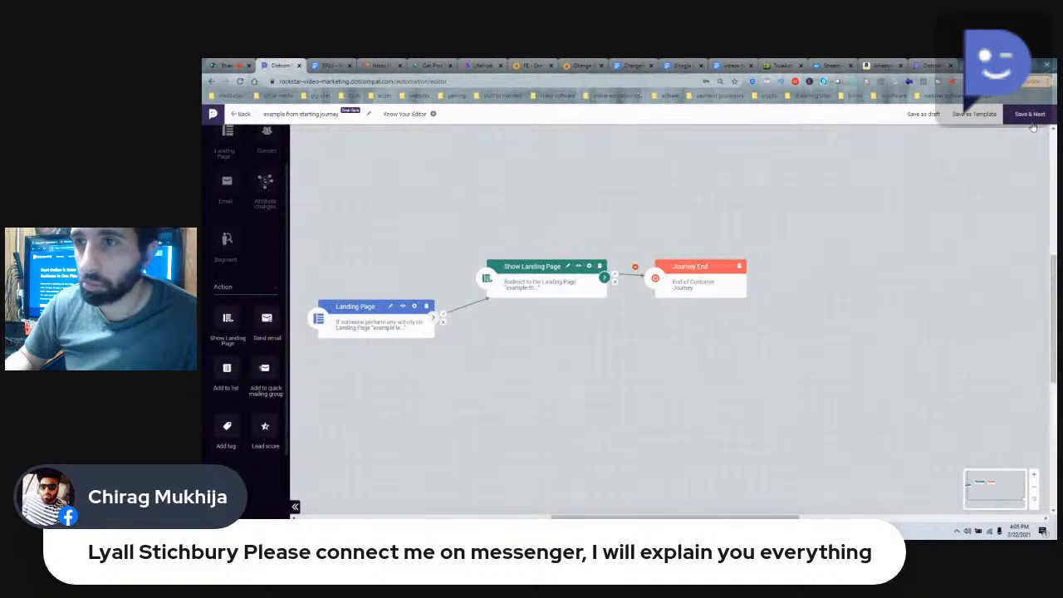
click(1031, 121)
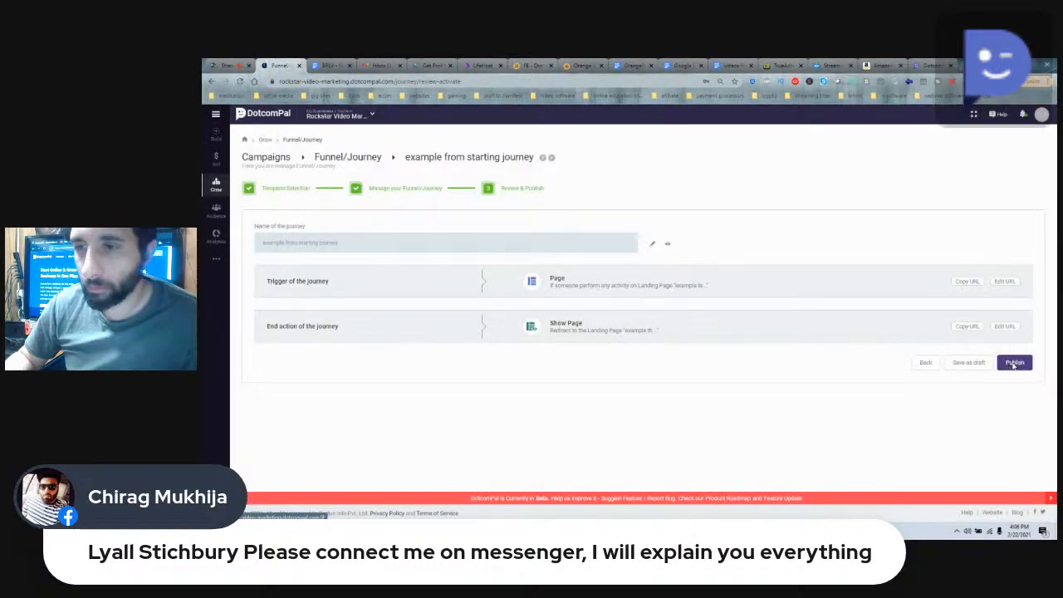
click(1015, 363)
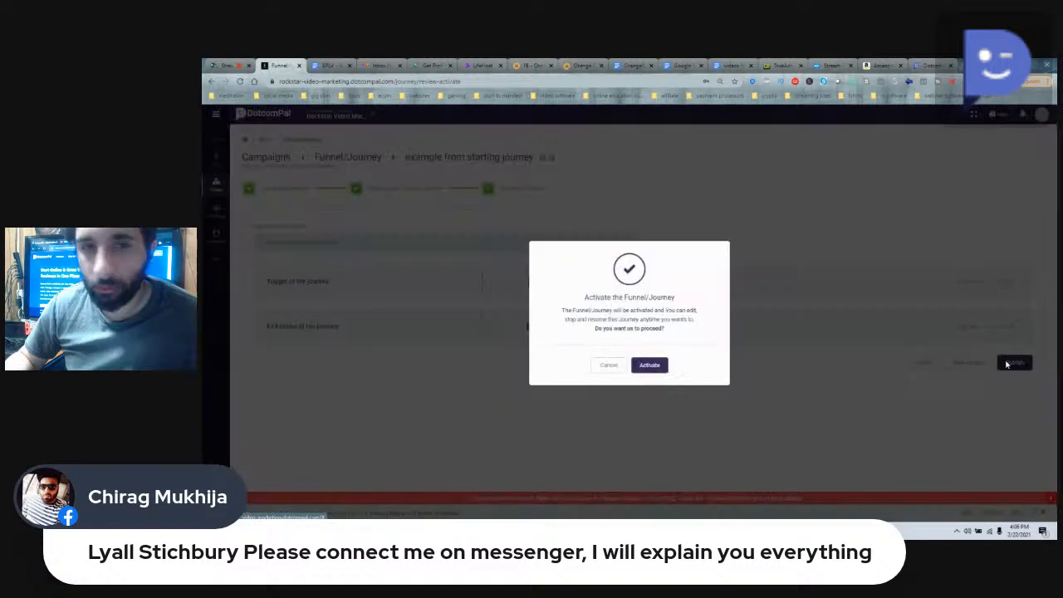
click(654, 365)
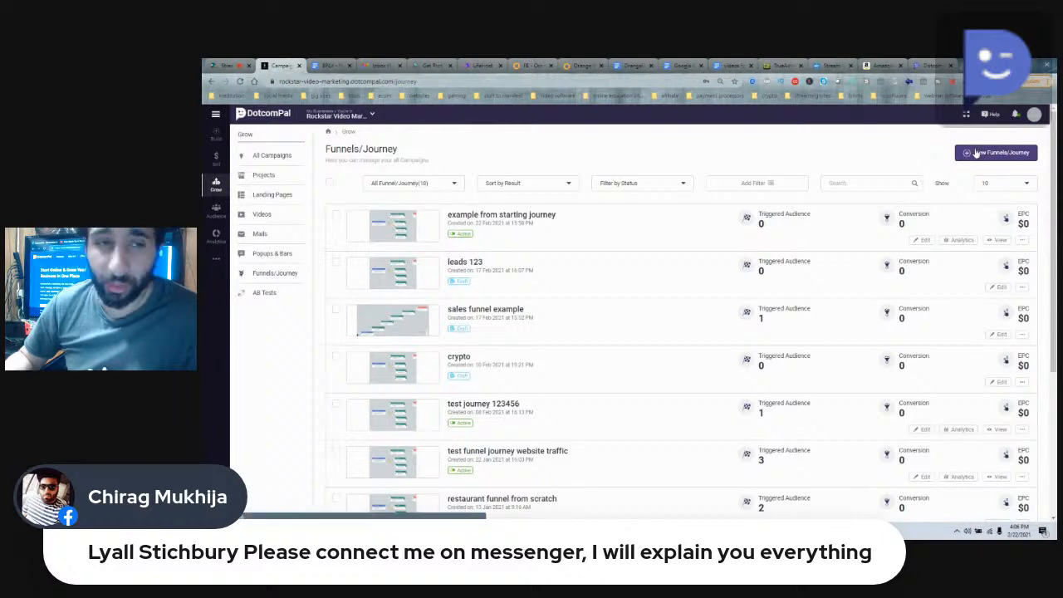
Step: Create a new funnel with the Follow Up goal and name it "template example"
click(977, 153)
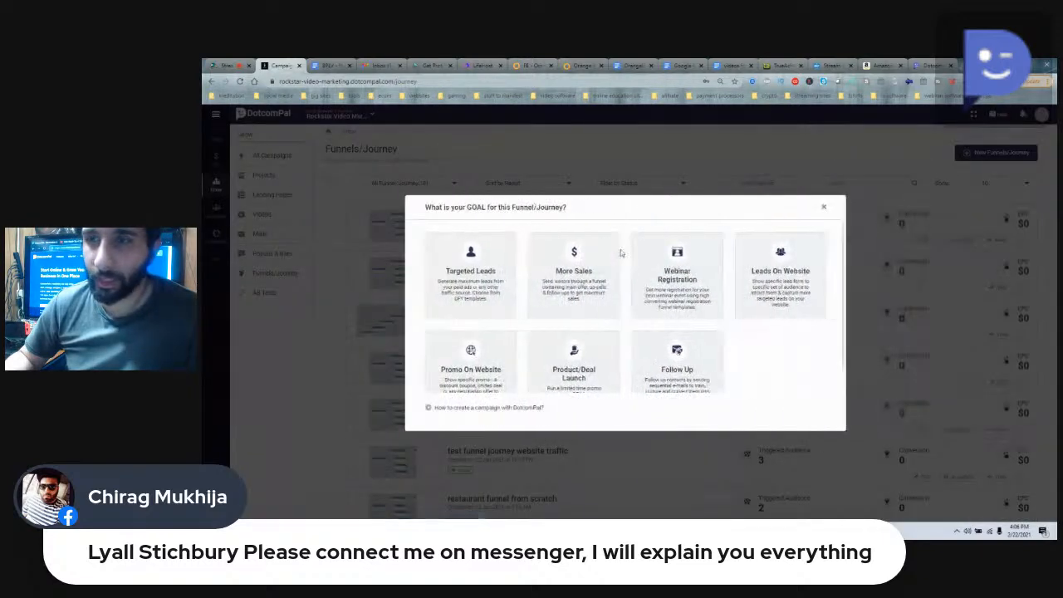
click(681, 360)
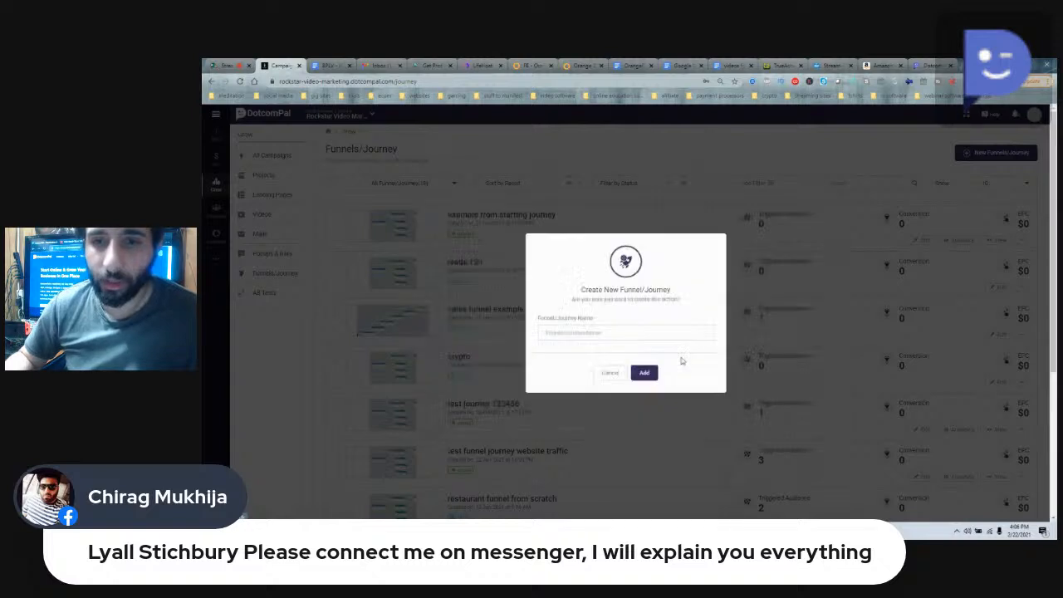
click(636, 333)
text(tem)
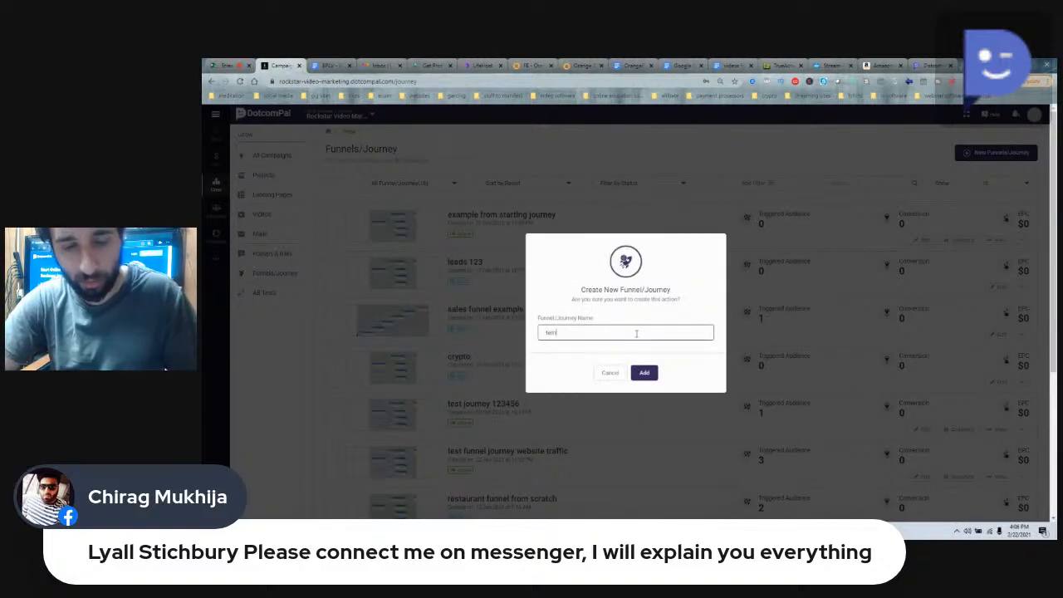
text(plate exampl)
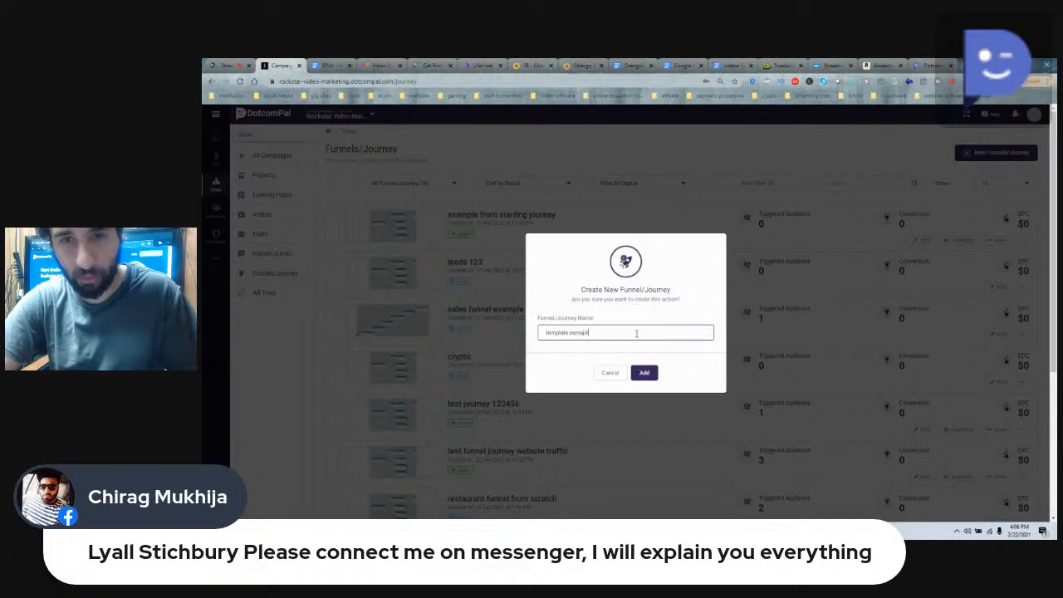
text(e)
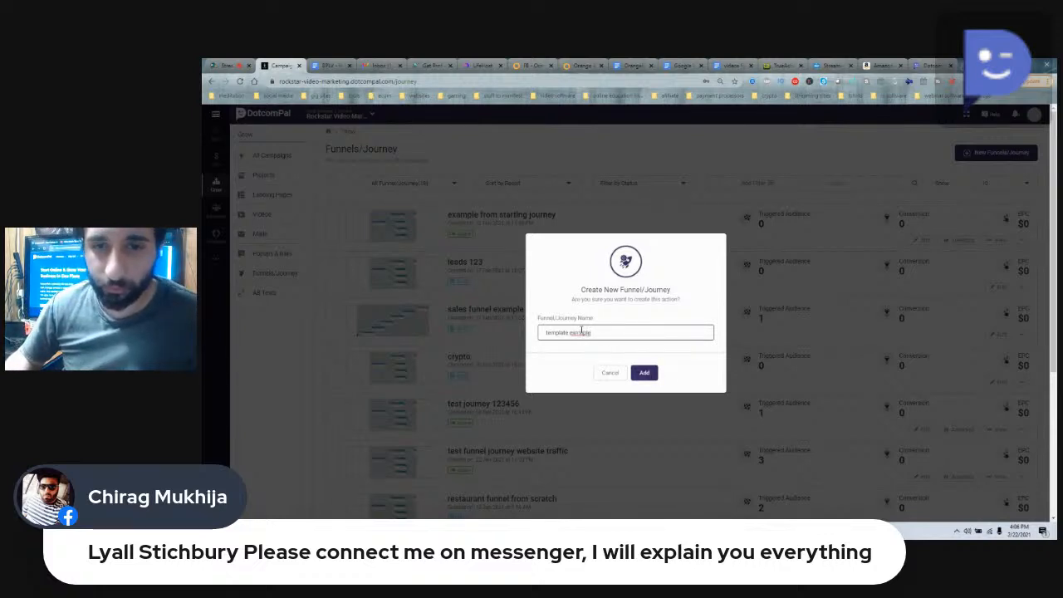
click(638, 371)
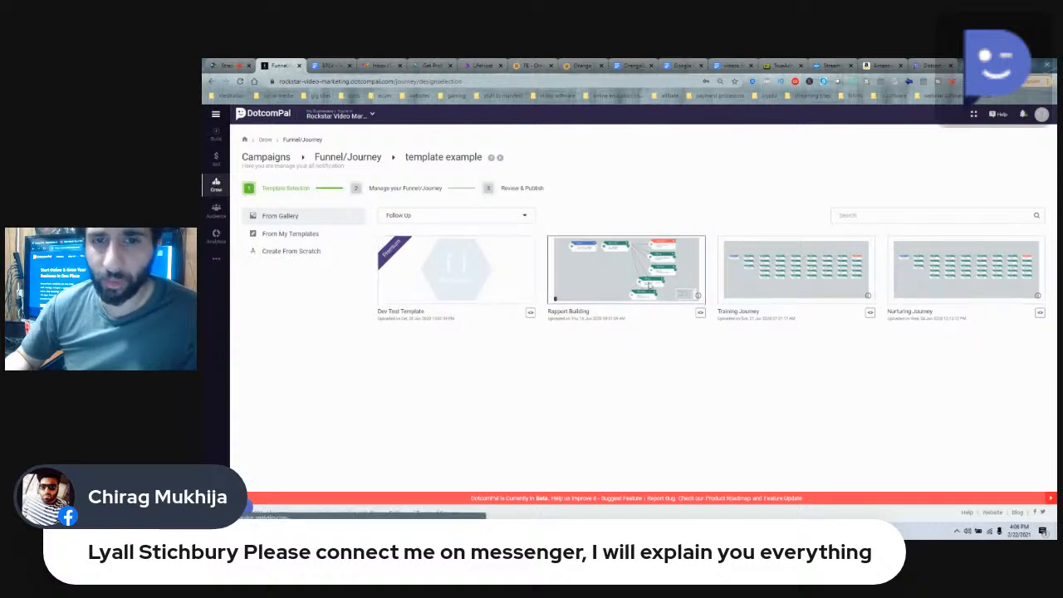
Step: Start the funnel from the Rapport Building template and open the page selection of its Landing Page trigger
click(617, 282)
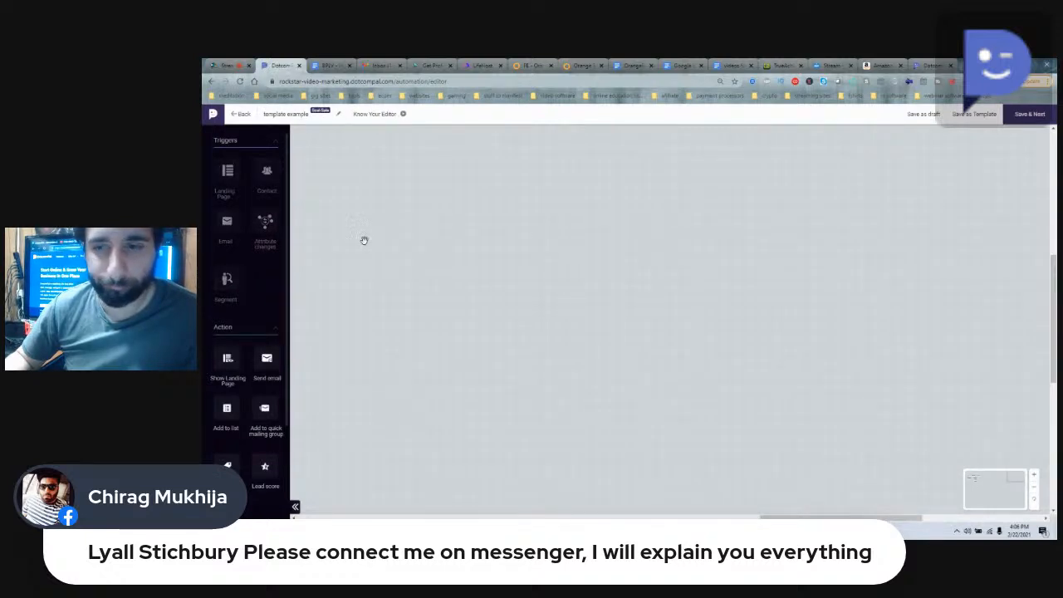
drag(769, 518, 494, 516)
scroll(481, 390, down, 2)
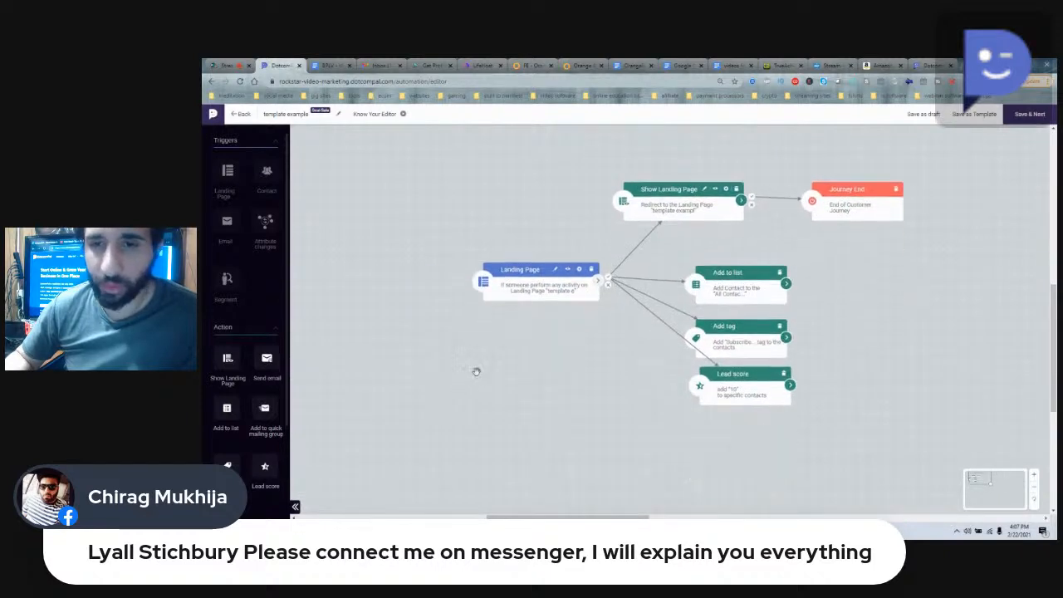
double_click(545, 295)
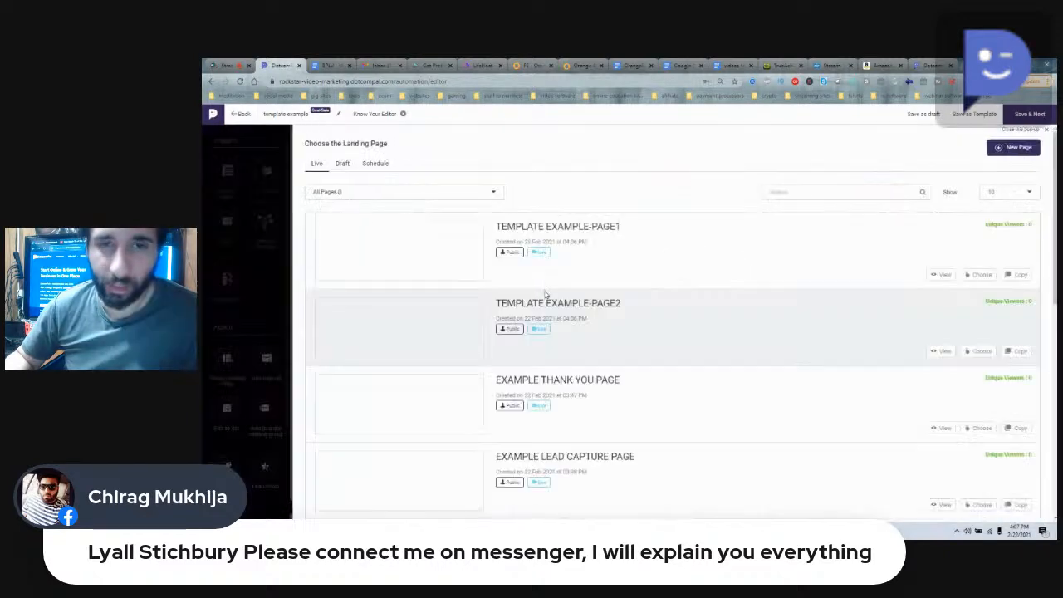
Step: Choose the live page "Example Lead Capture Page" for the Landing Page trigger
scroll(505, 348, down, 1)
scroll(505, 348, down, 1)
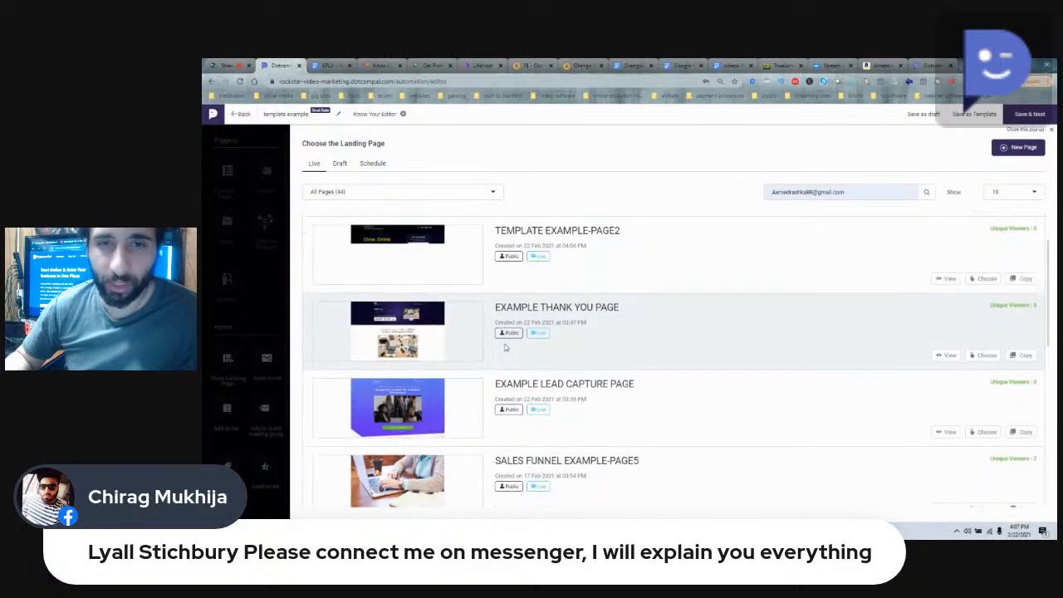
scroll(505, 348, down, 1)
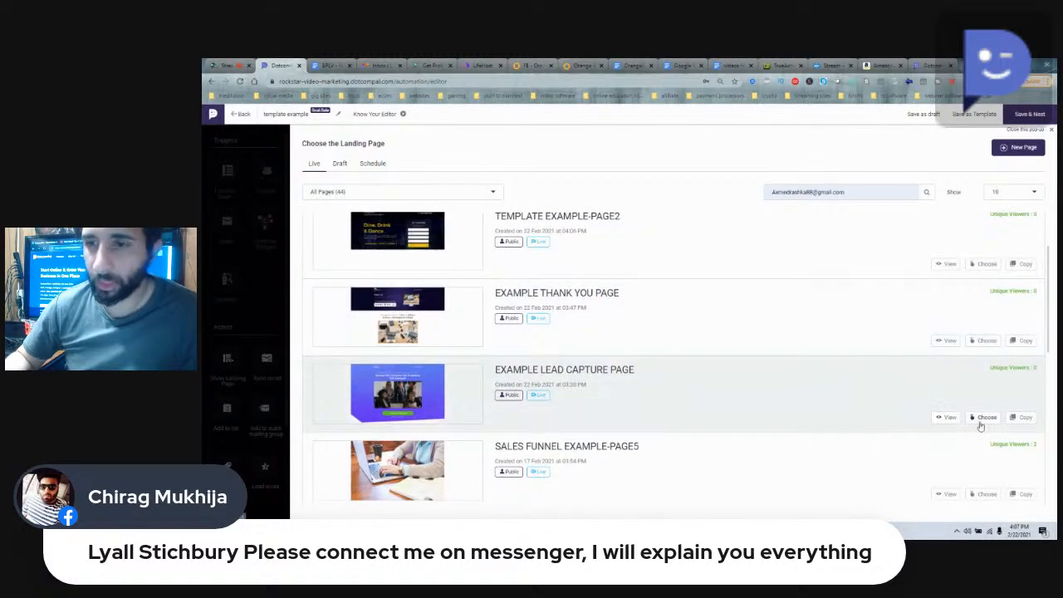
click(980, 418)
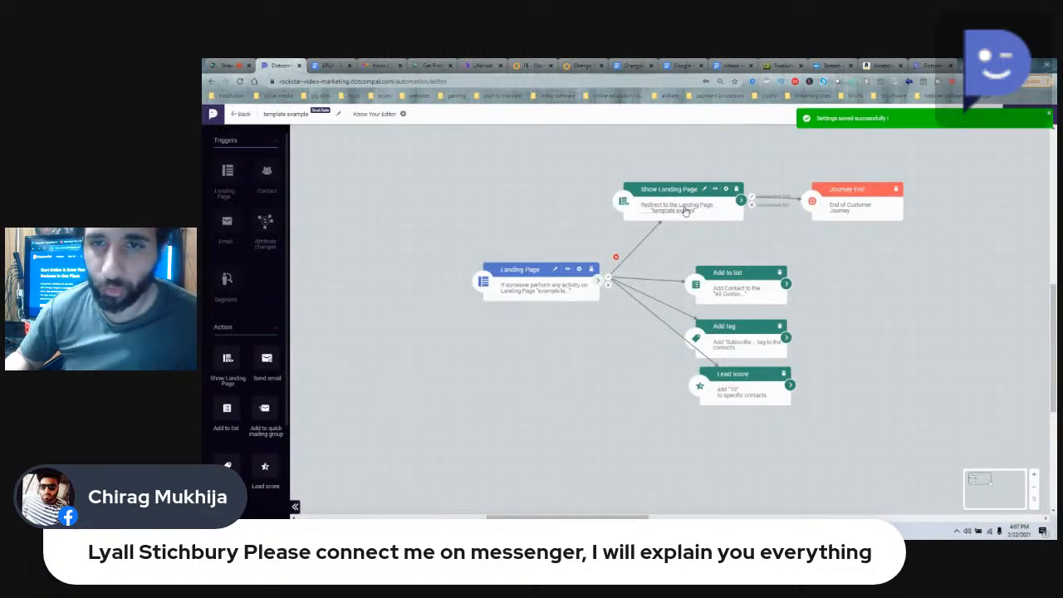
Step: Set the Show Landing Page action to the live page "Example Thank You Page", clearing the autofilled search text from the page list
click(684, 209)
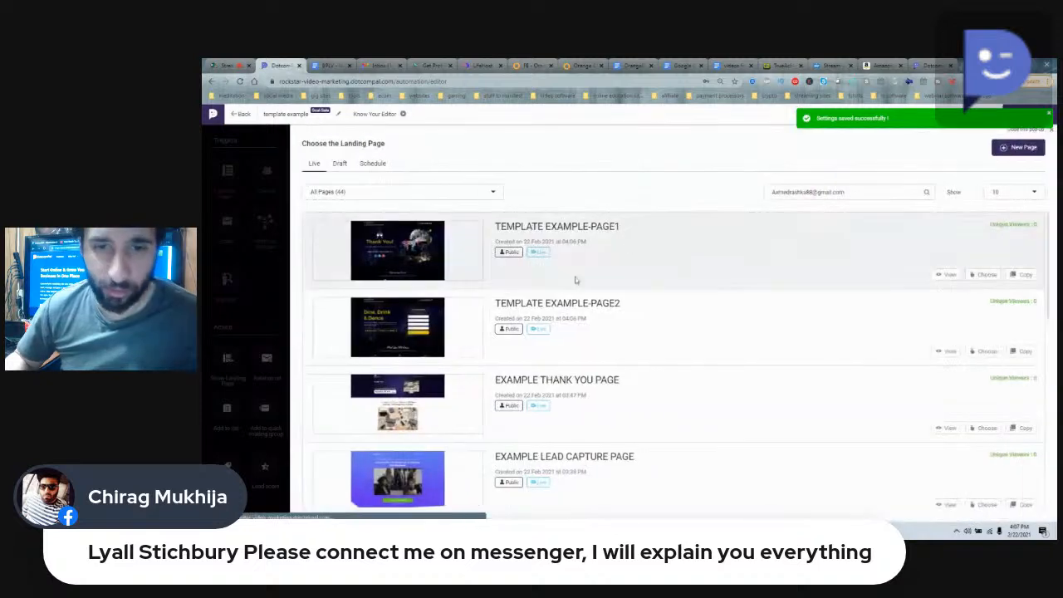
click(339, 164)
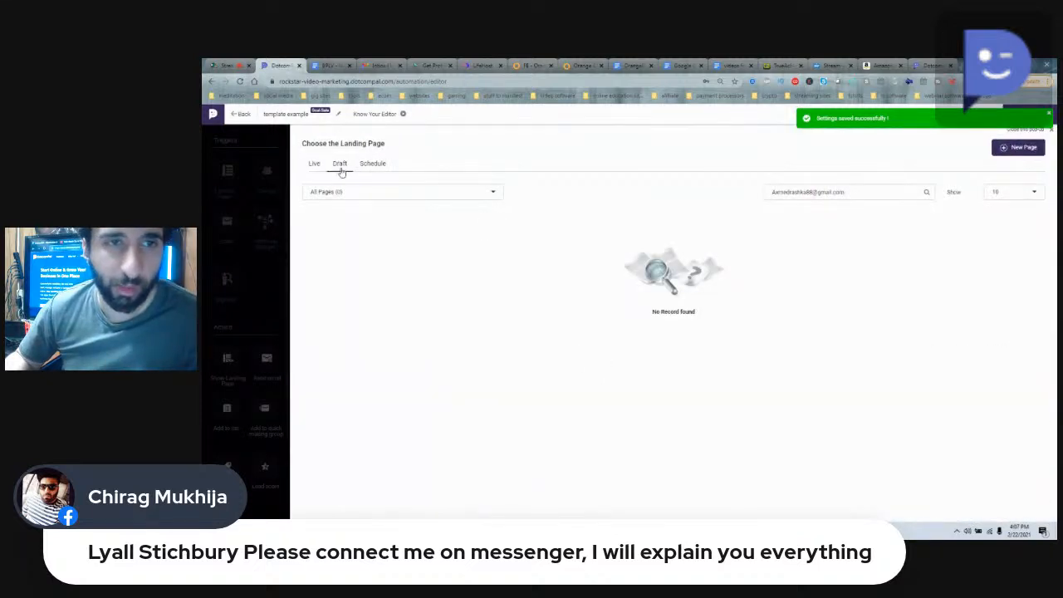
click(372, 165)
key(ctrl+a)
key(BackSpace)
click(314, 163)
scroll(684, 291, down, 1)
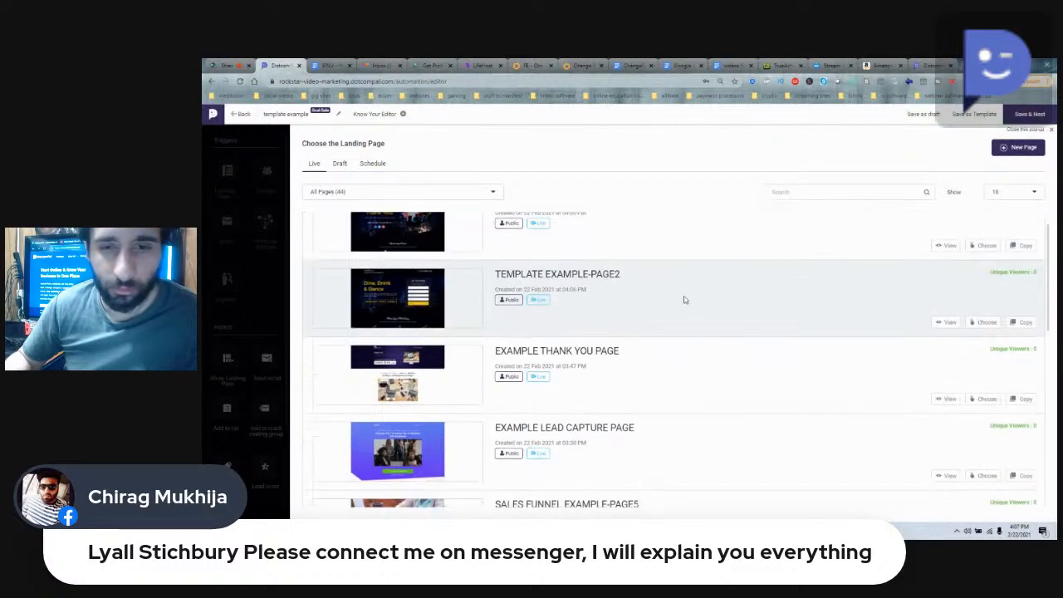
click(982, 400)
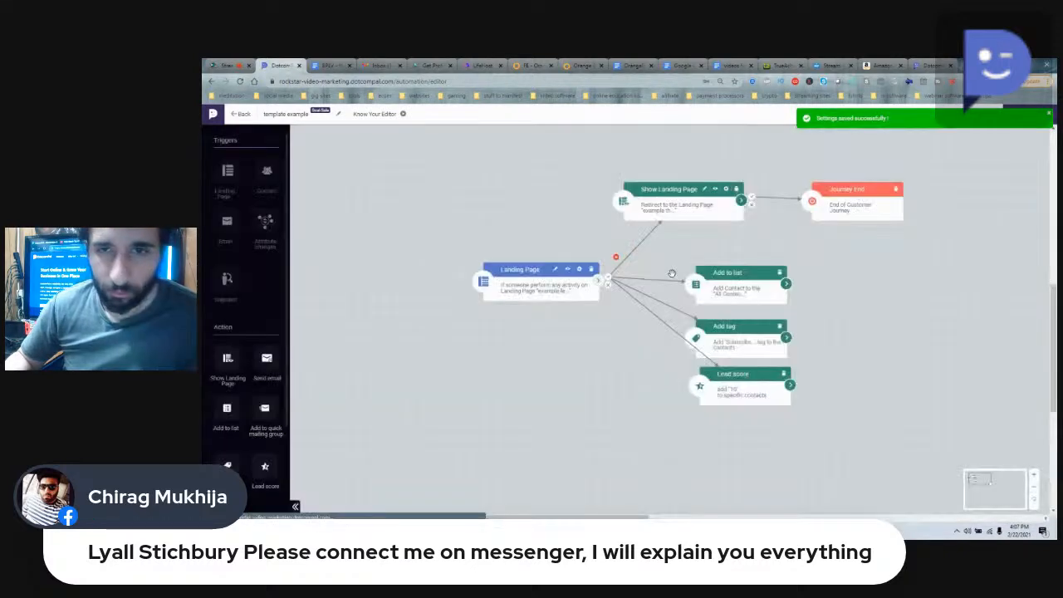
Step: Set the Add to list action to "free video course list" and save it
click(728, 297)
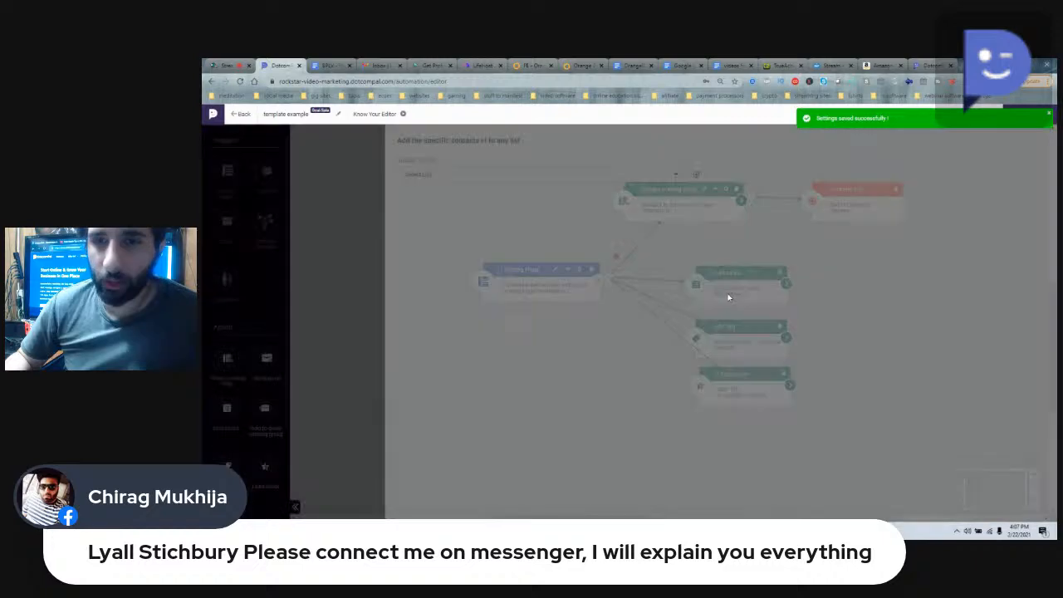
click(439, 178)
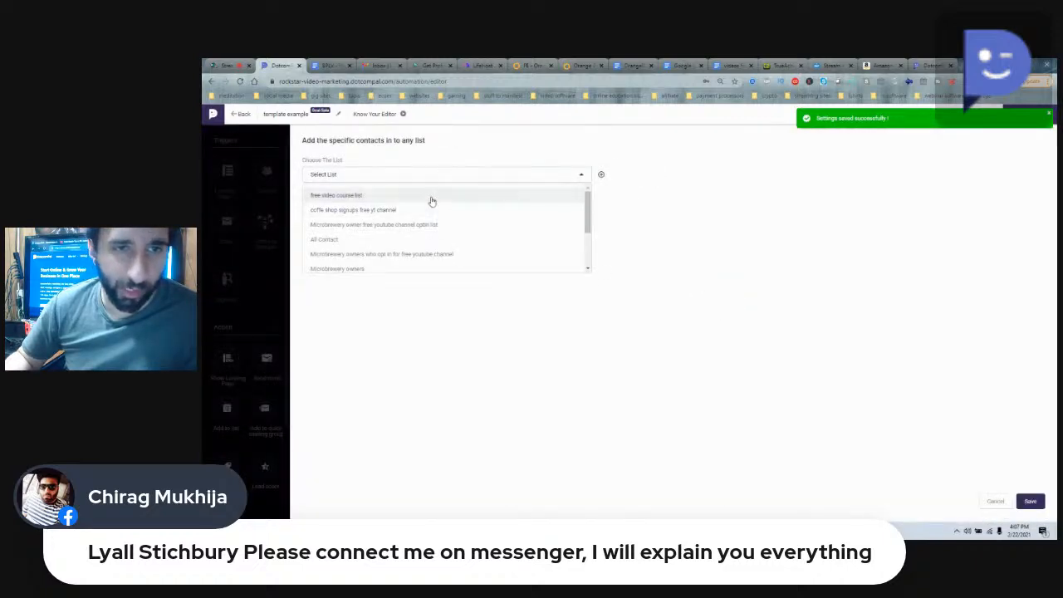
click(432, 196)
click(1029, 499)
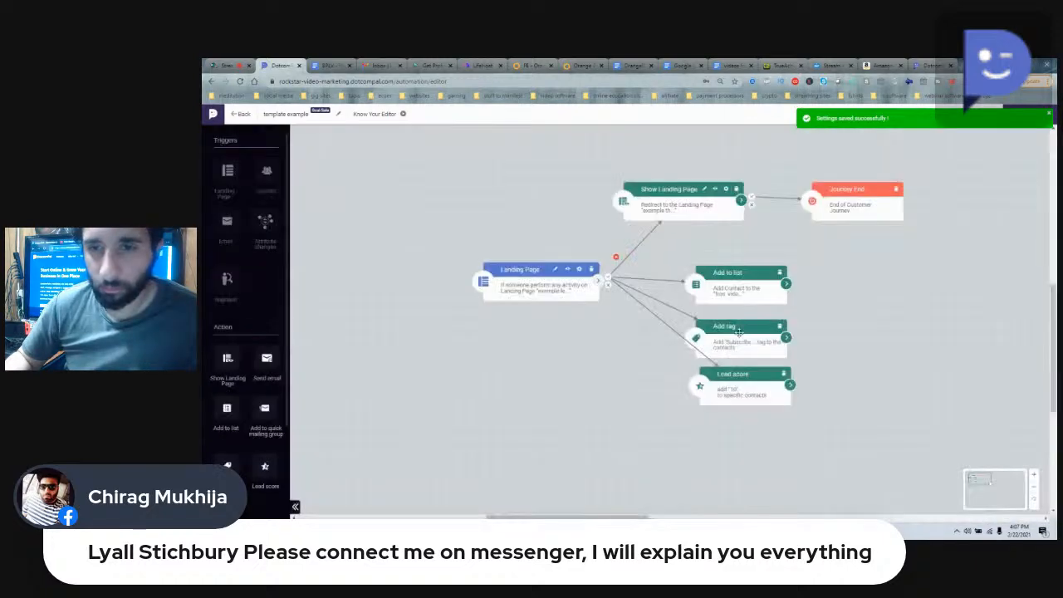
Step: Add the tag "new customer" to the Add tag action, save it, and dismiss the browser's offer to store a password
click(706, 326)
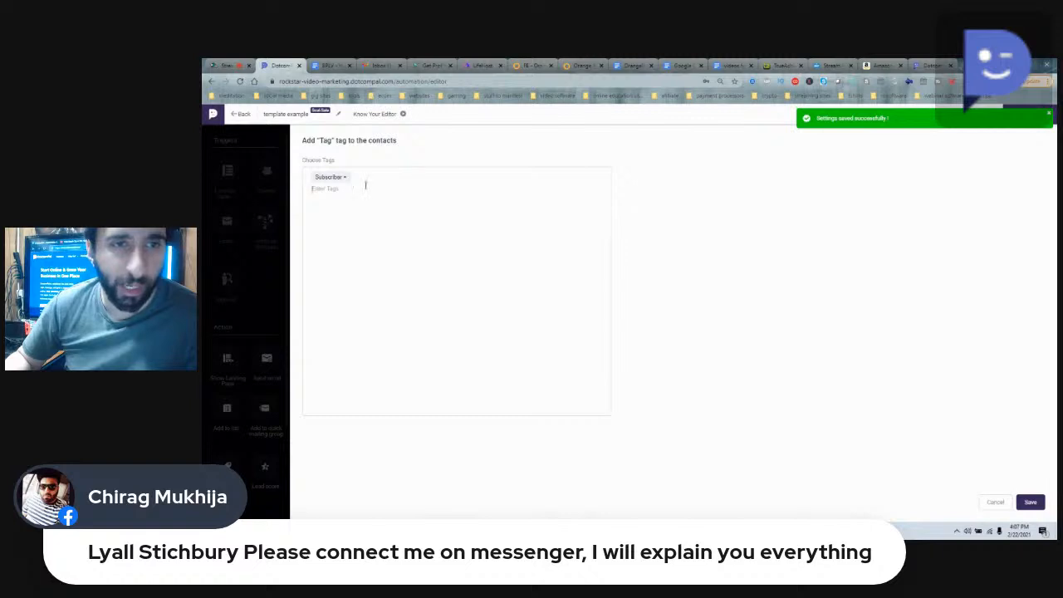
click(334, 189)
text(new customeerr)
key(Return)
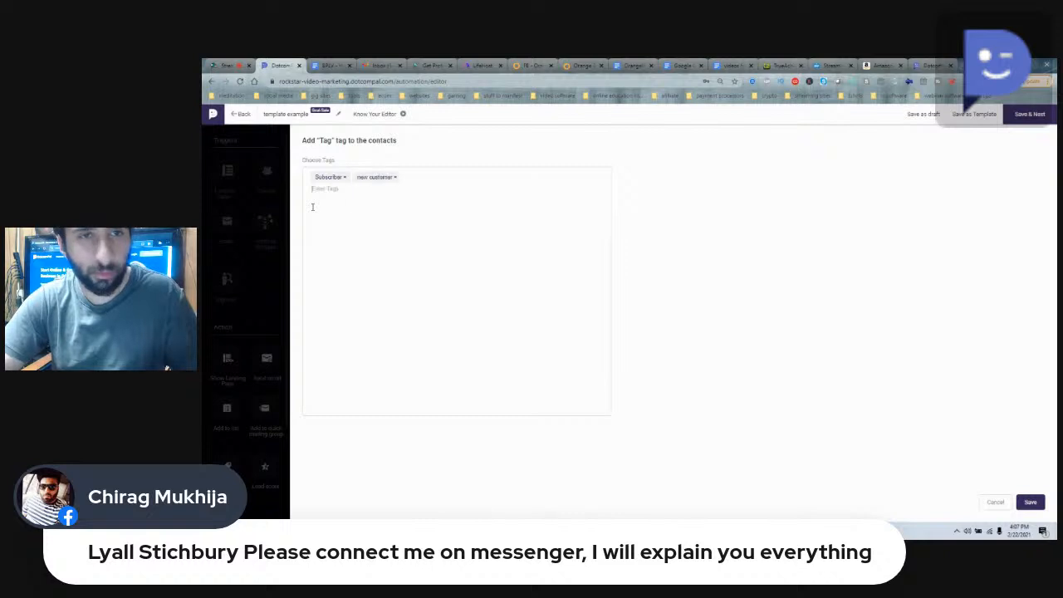
click(1031, 502)
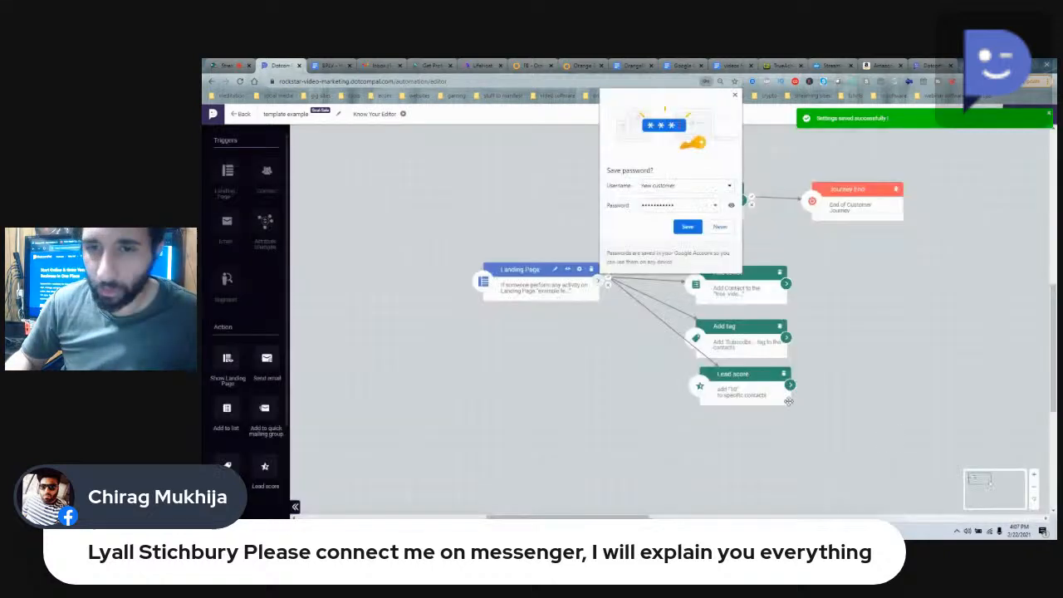
click(735, 96)
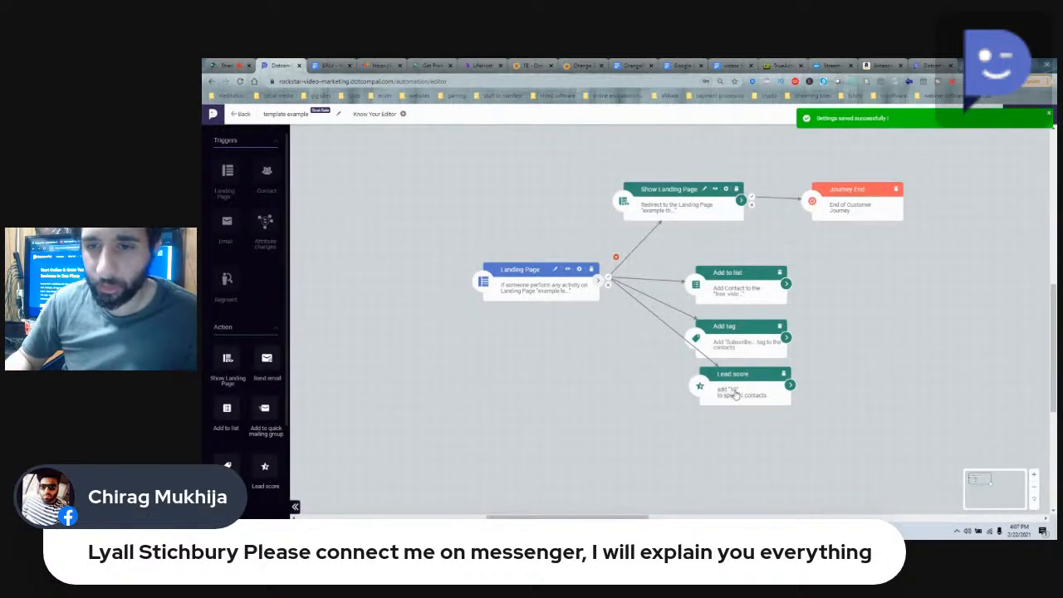
Step: Configure the Lead score action to Add with a value of 10 and save its settings
click(734, 395)
click(716, 173)
click(495, 176)
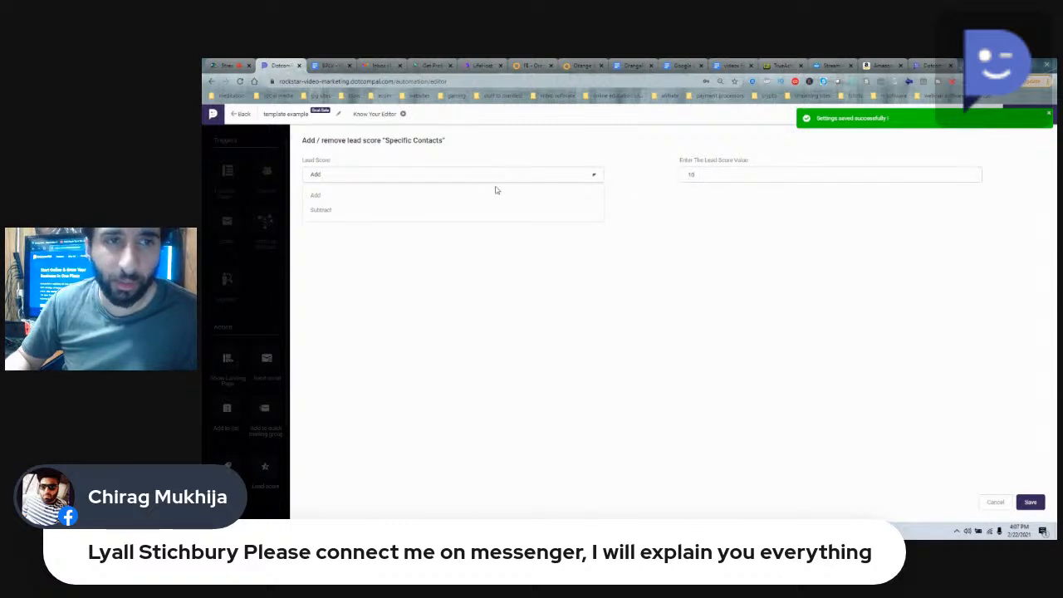
click(481, 203)
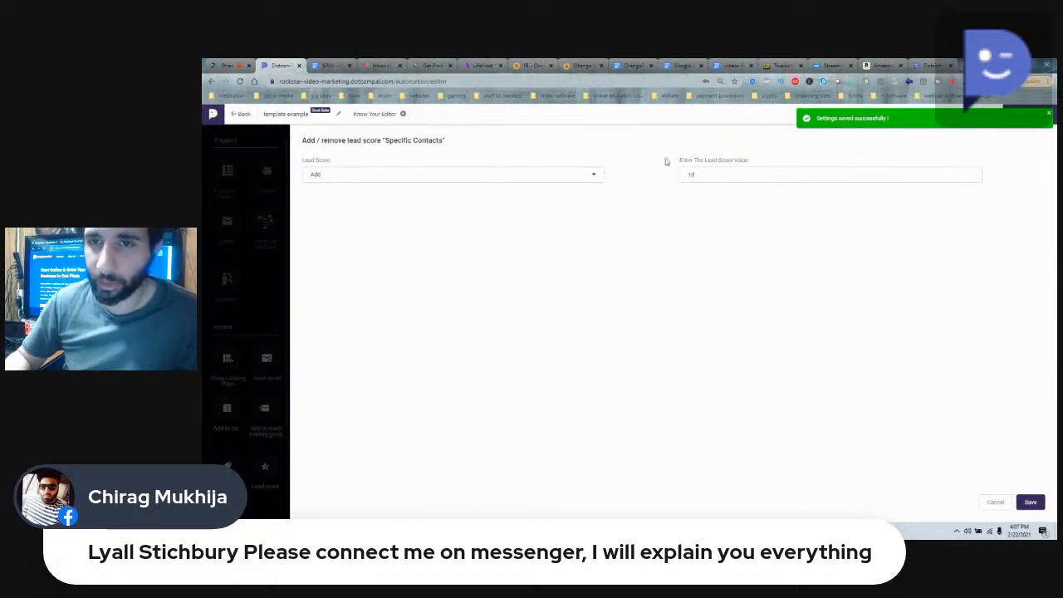
click(1030, 501)
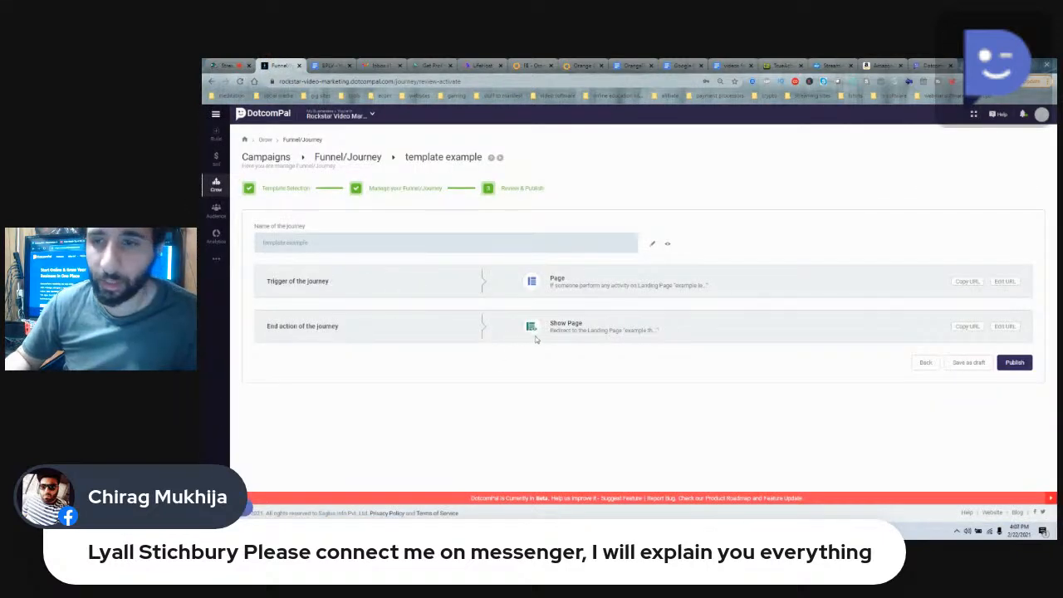
Step: Publish the "template example" journey from the review page and activate it
click(1015, 363)
click(652, 366)
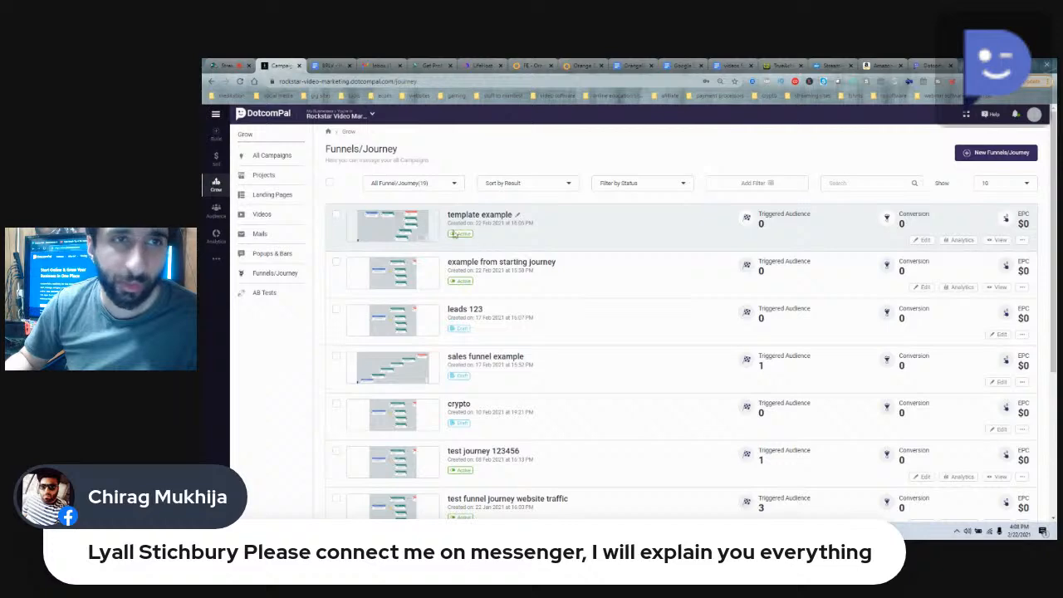
Step: Switch to StreamYard and show the viewer question about replacing Aweber on the broadcast, followed by the reply about integrating Aweber with DotcomPal
click(228, 65)
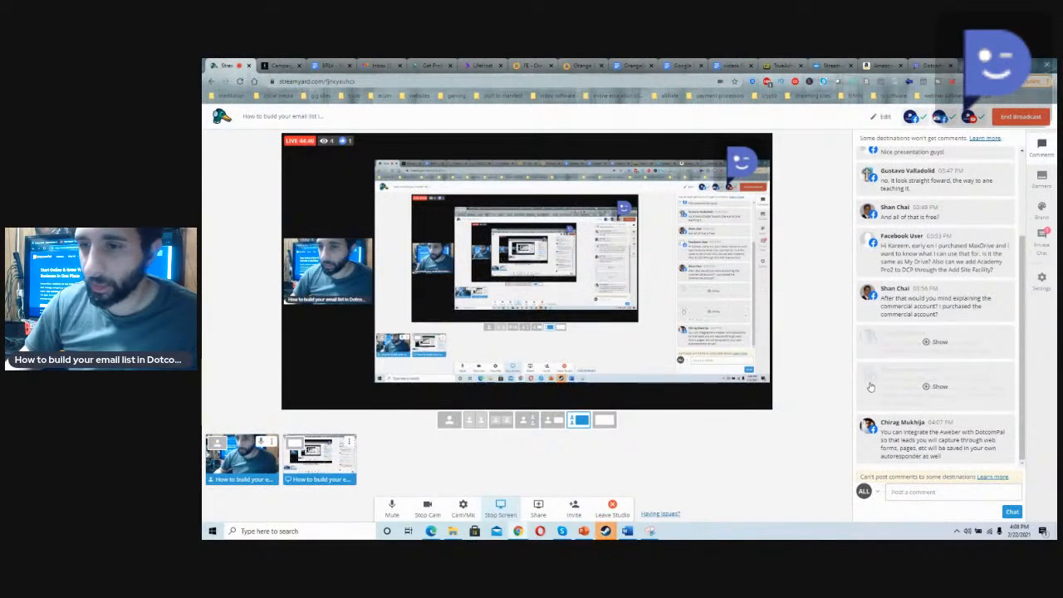
click(890, 395)
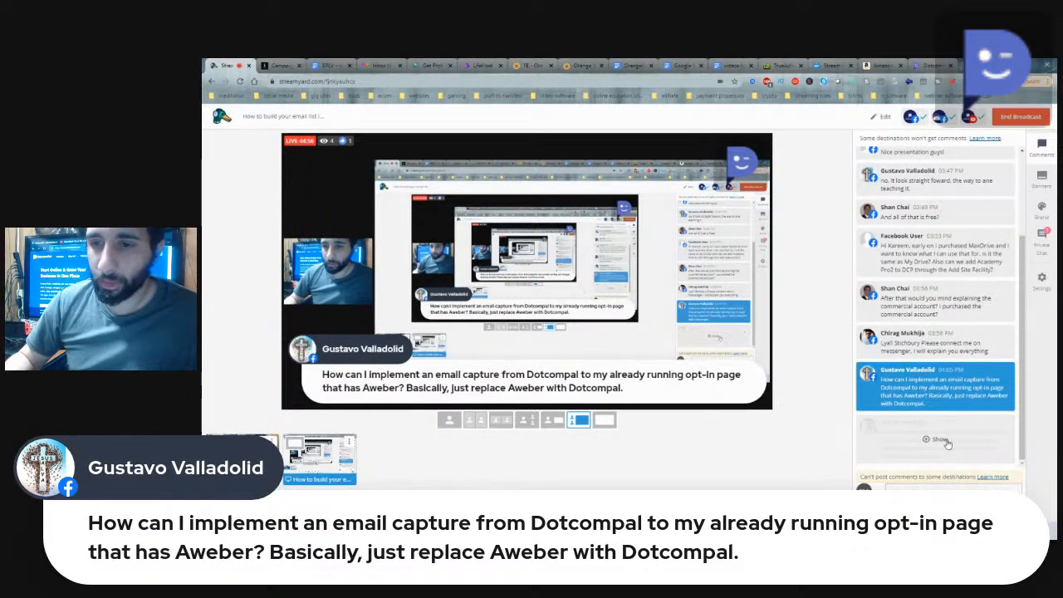
click(943, 440)
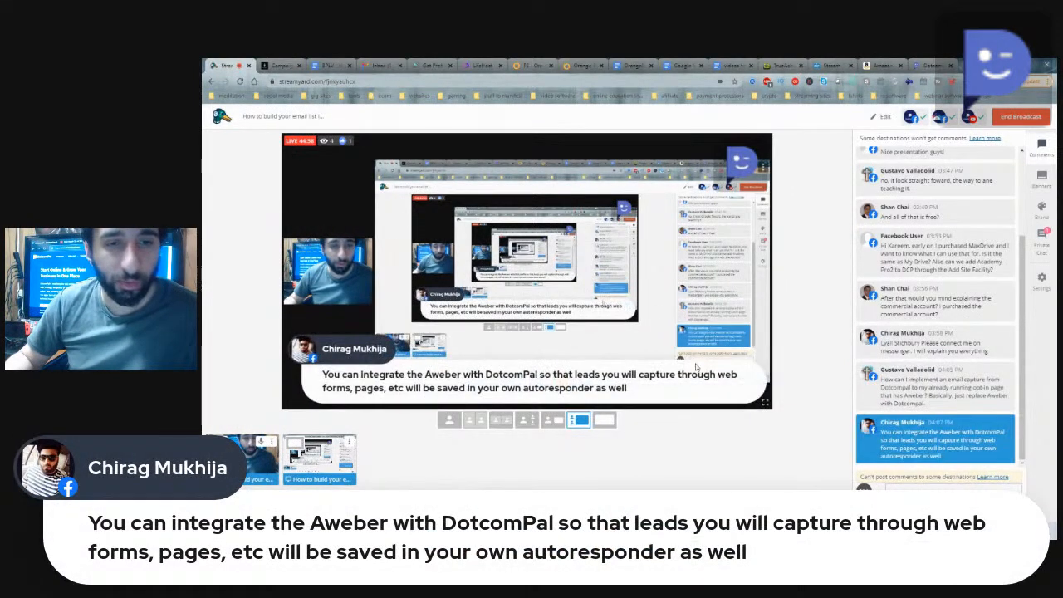